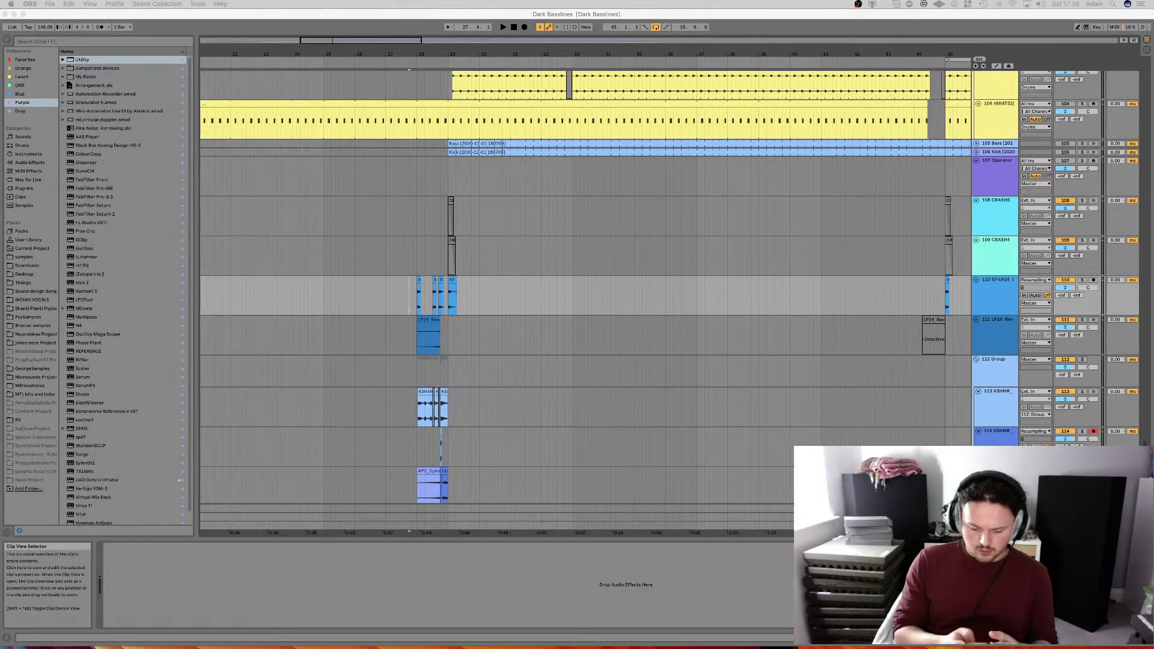
# Play the arrangement from the end of bar 27 to hear the transition into the section at bar 29.
pyautogui.click(938, 349)
pyautogui.click(389, 287)
pyautogui.click(403, 291)
pyautogui.click(409, 290)
pyautogui.press('space')
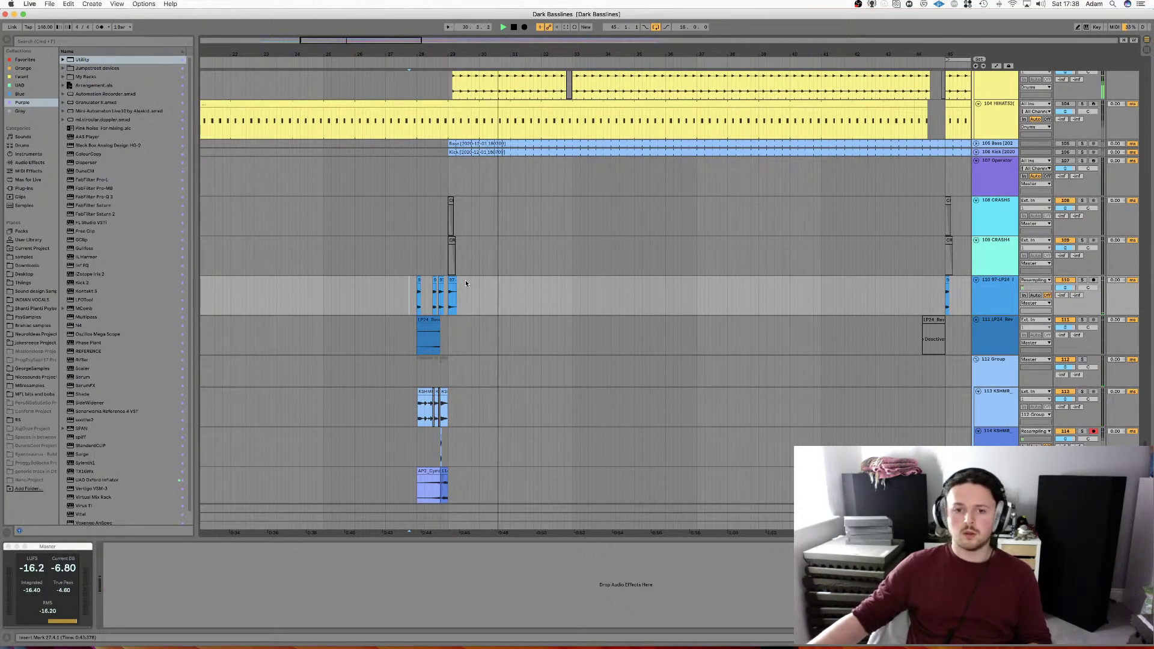
pyautogui.click(413, 299)
pyautogui.scroll(-2, 412, 297)
pyautogui.hscroll(-2, 412, 297)
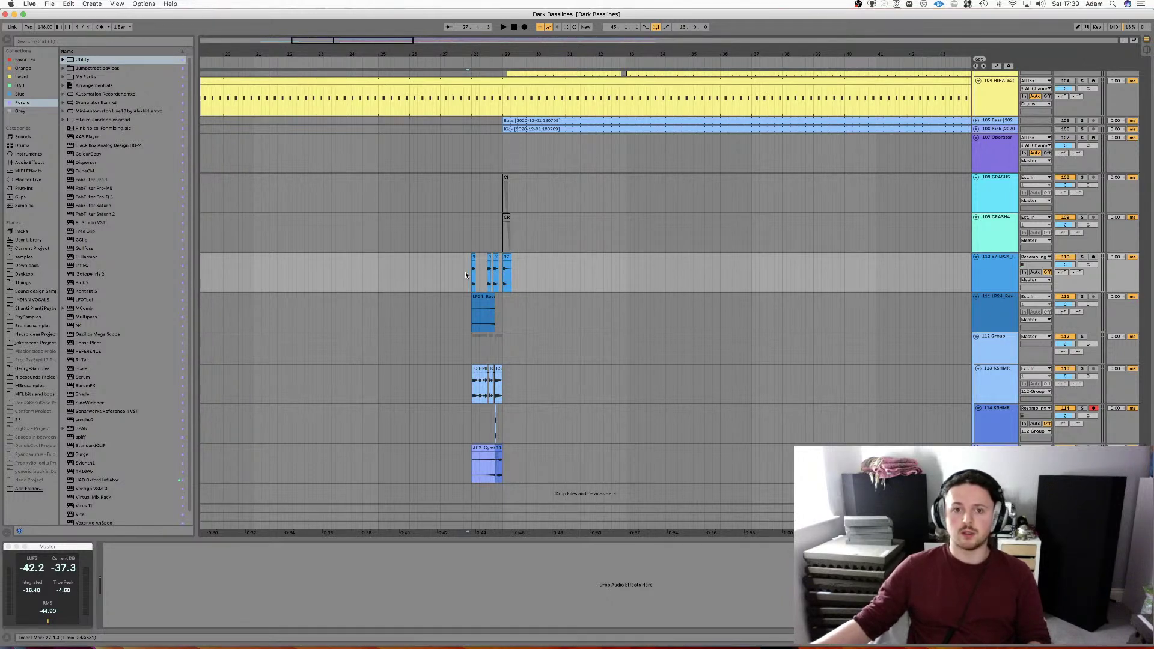
pyautogui.press('space')
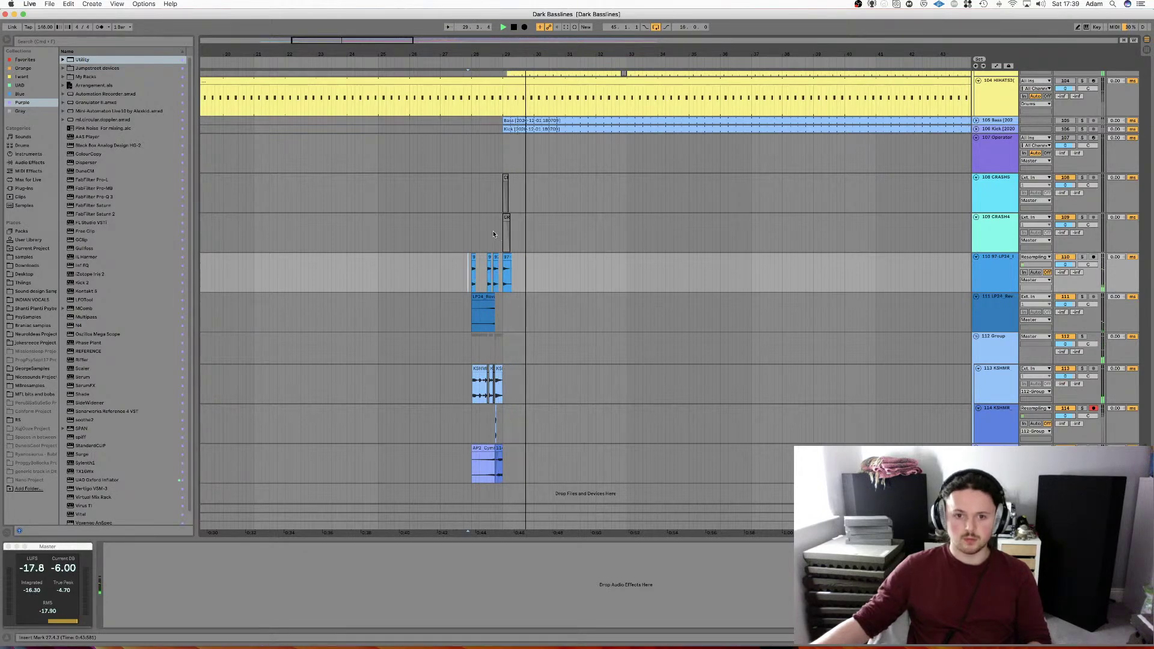
# Find the B2 bass track in the Pro KB group and look through its device chain.
pyautogui.scroll(8, 492, 233)
pyautogui.scroll(20, 492, 233)
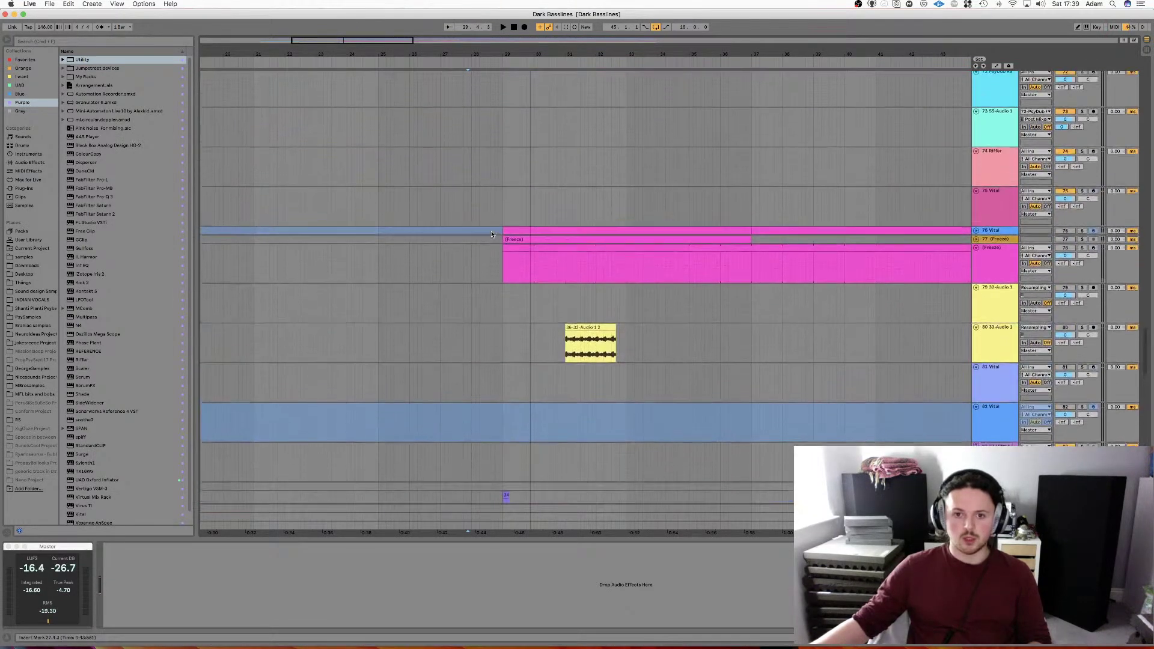
pyautogui.scroll(20, 487, 232)
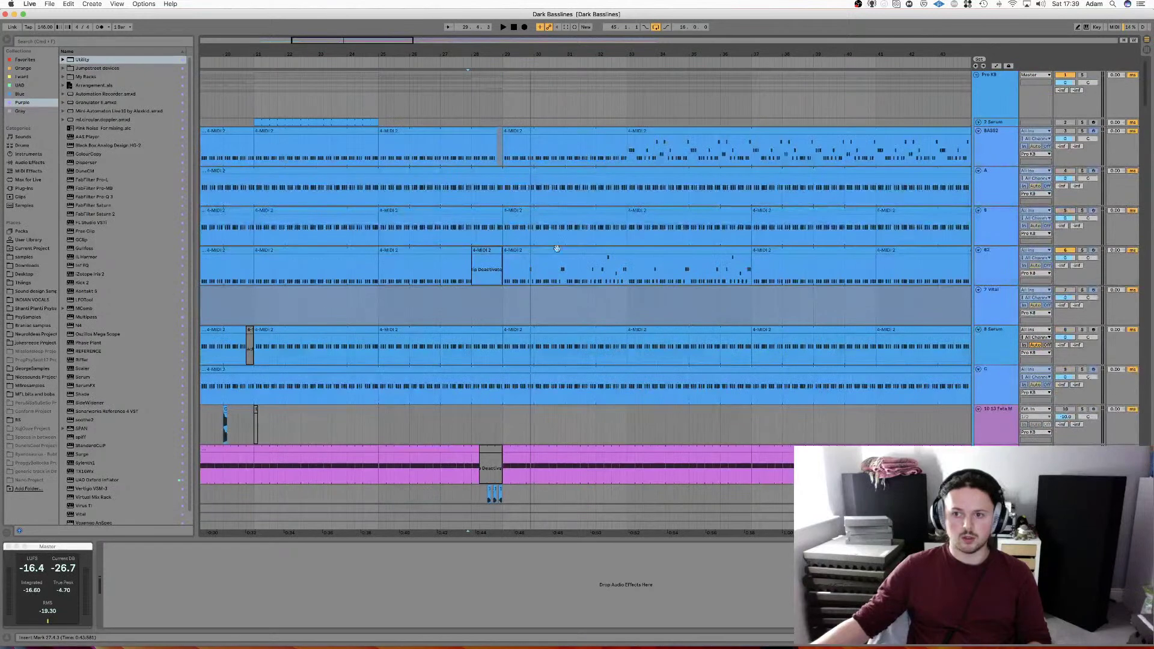
pyautogui.click(1003, 268)
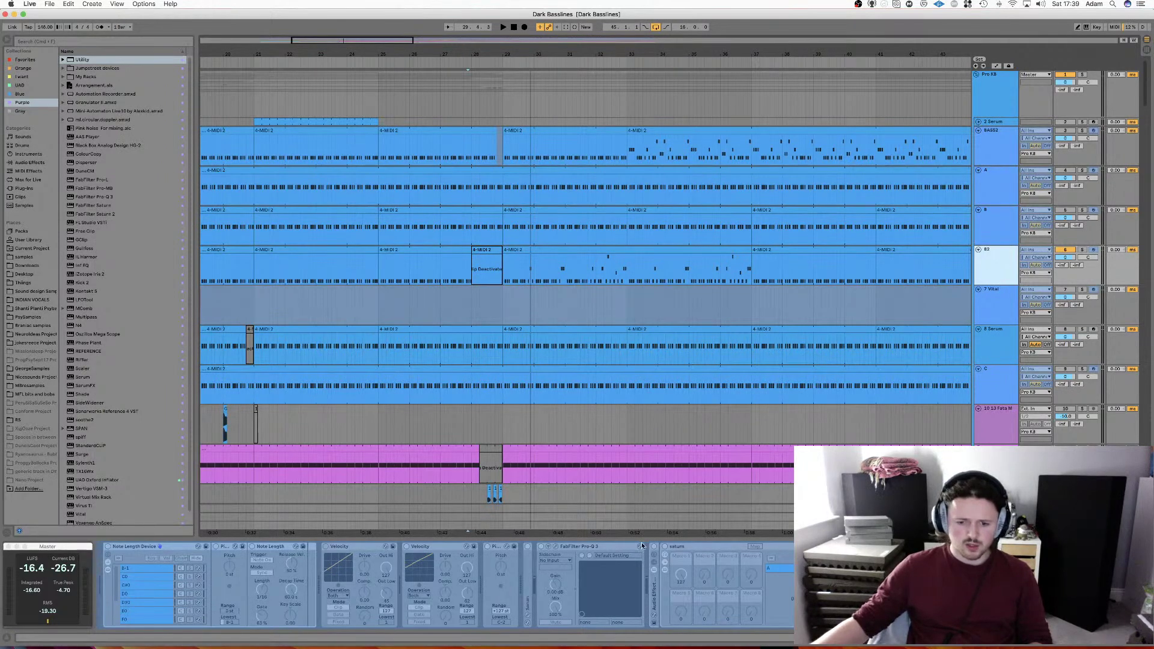
pyautogui.hscroll(5, 625, 545)
pyautogui.hscroll(-2, 651, 548)
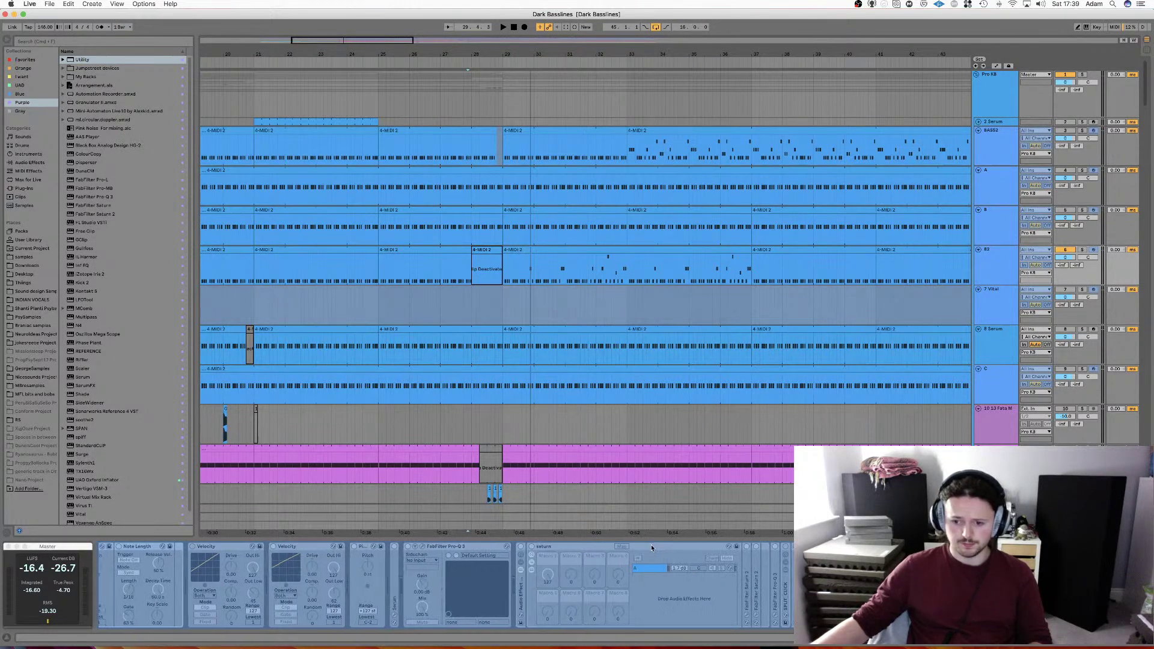
pyautogui.hscroll(-2, 650, 544)
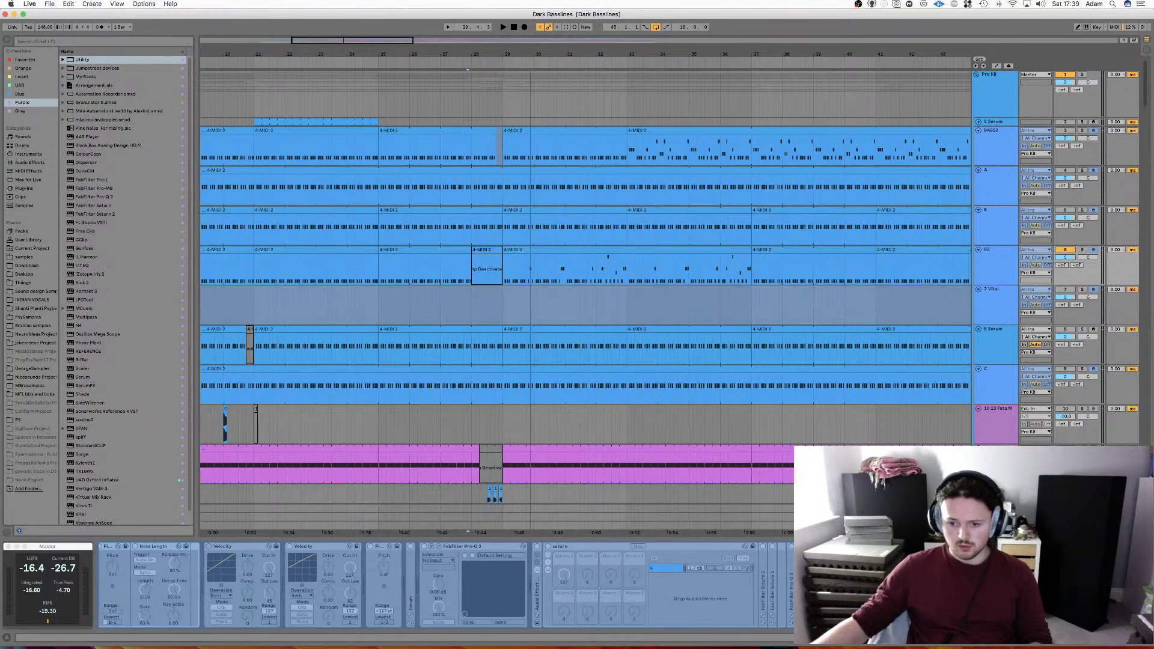
# Duplicate the frozen B2 track and unfreeze the copy.
pyautogui.rightClick(998, 269)
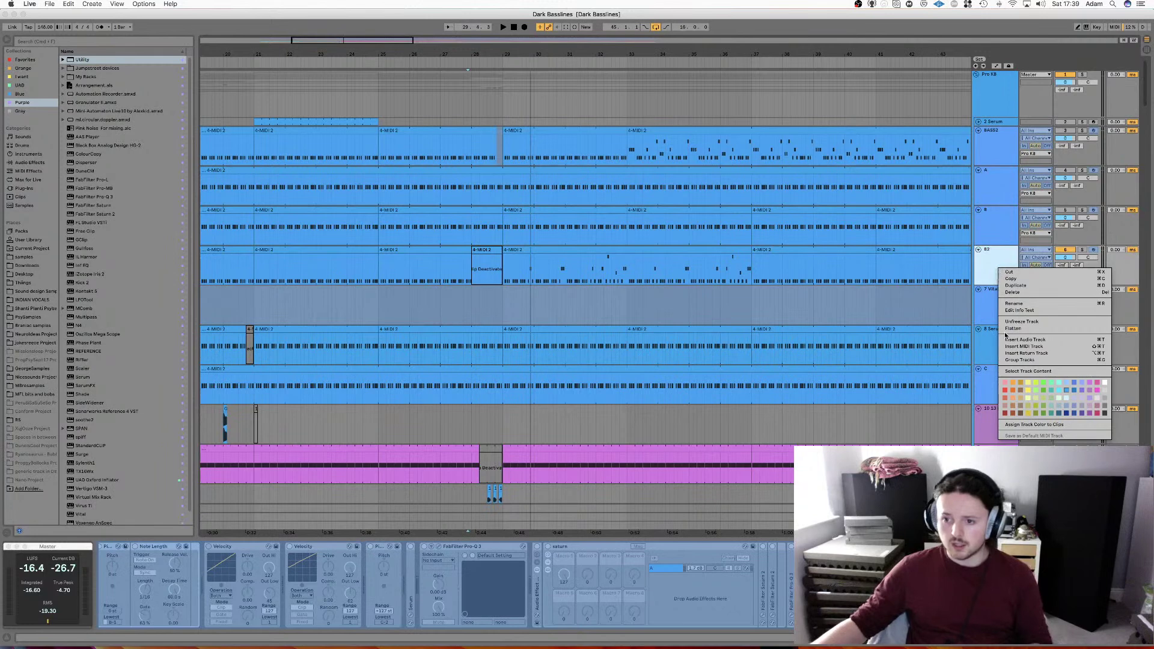
pyautogui.click(985, 256)
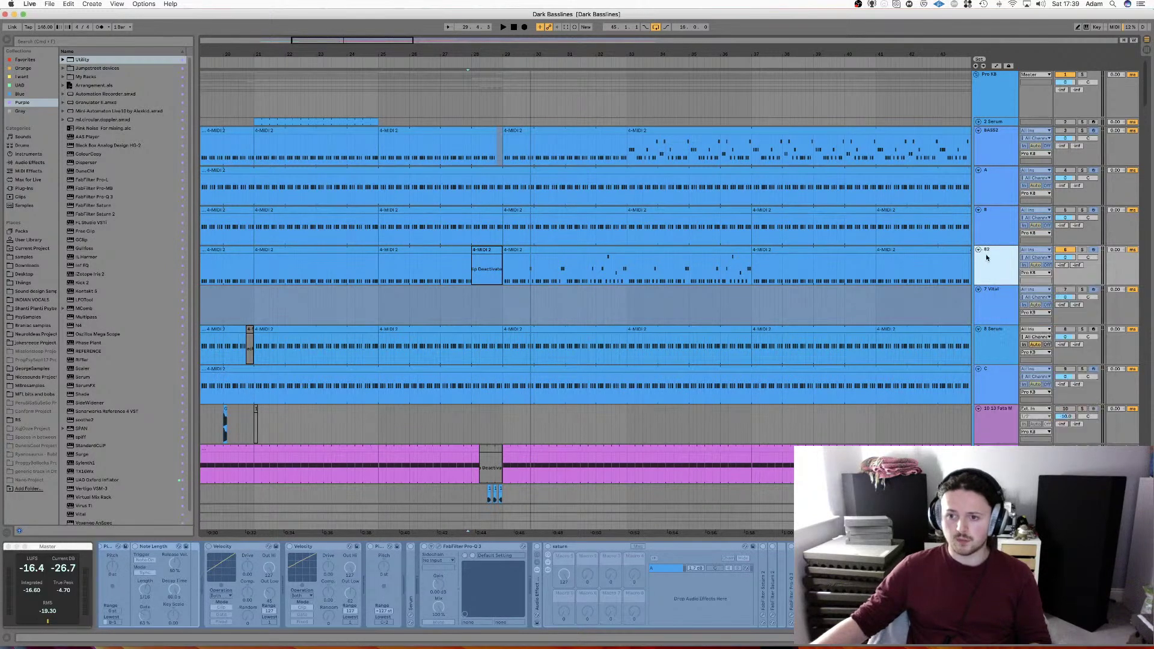
pyautogui.click(1002, 229)
pyautogui.click(998, 265)
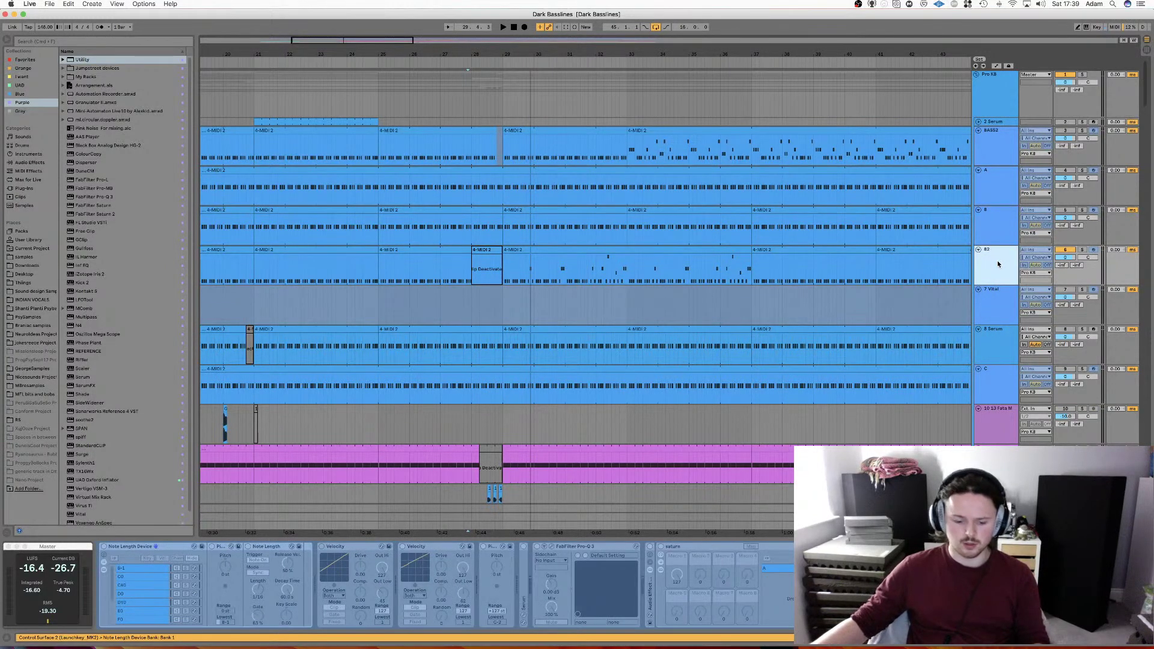
pyautogui.press('super+c')
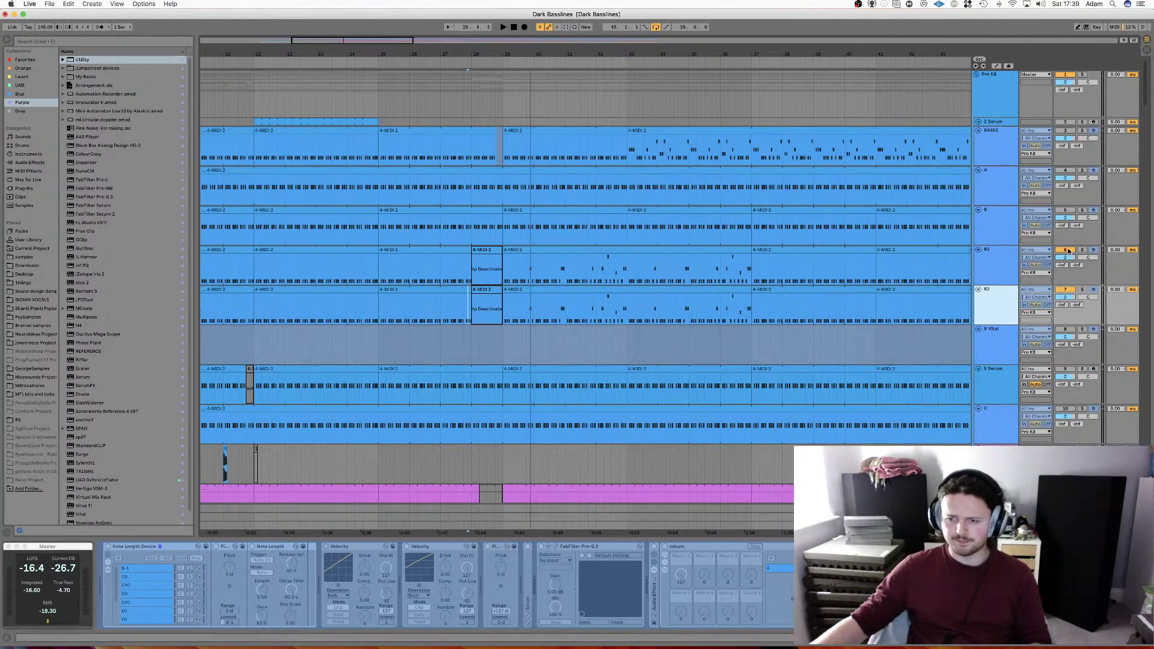
pyautogui.rightClick(988, 309)
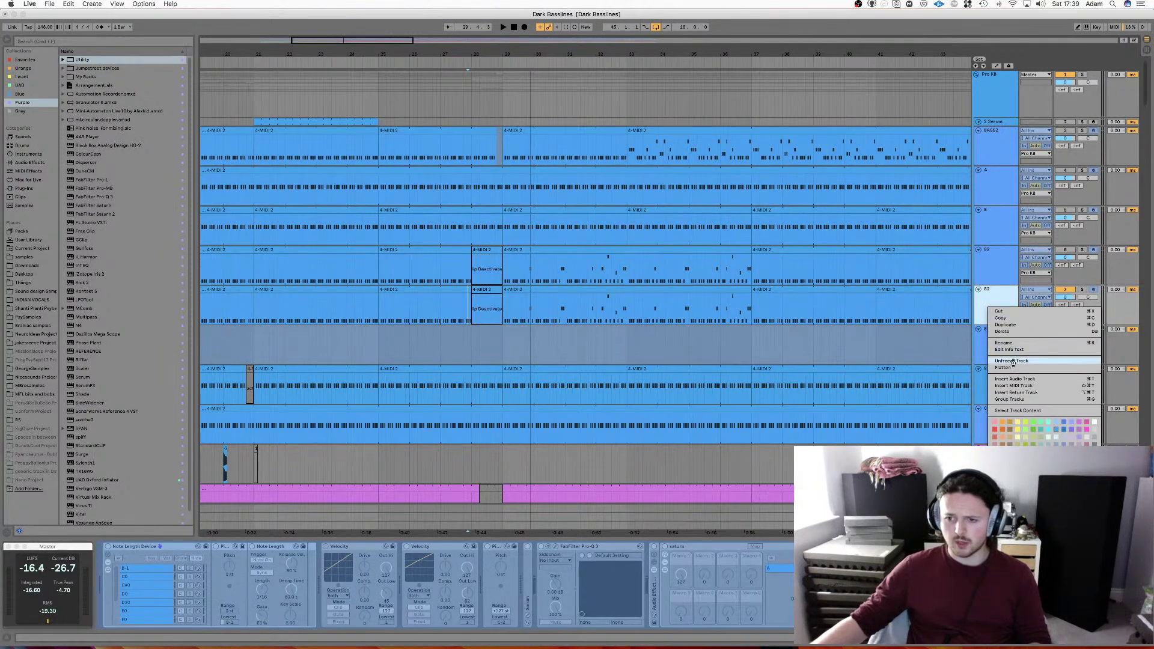
pyautogui.click(1015, 363)
# Solo the duplicated B2 track and play its MIDI clip from bar 29.
pyautogui.click(567, 294)
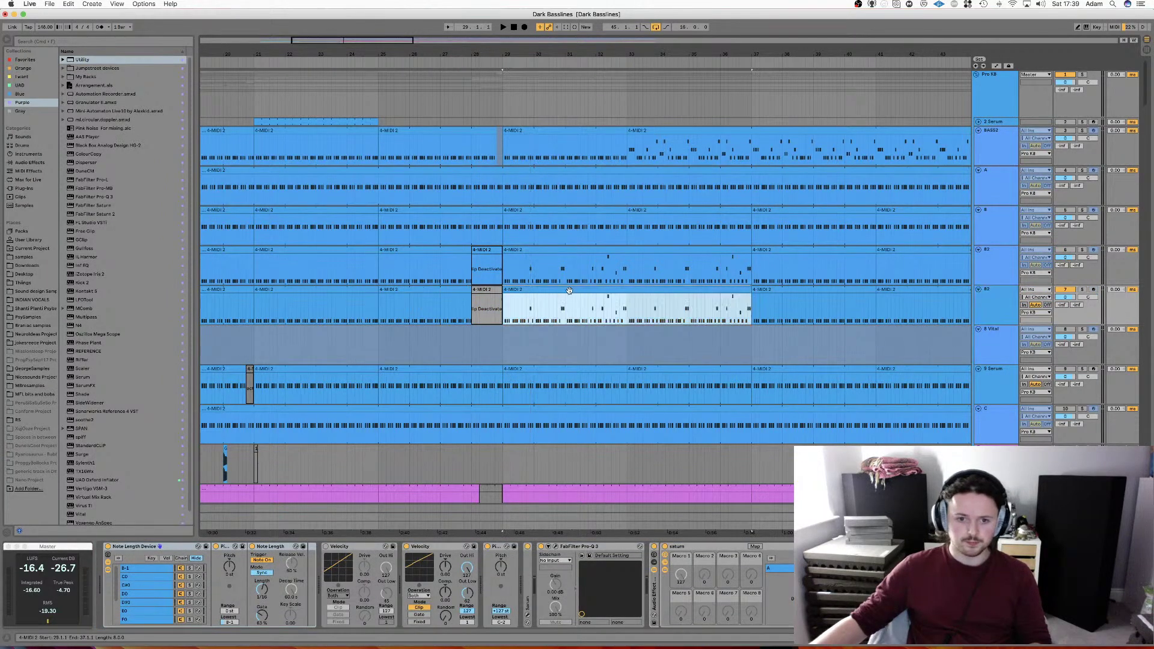
pyautogui.hscroll(4, 567, 296)
pyautogui.press('space')
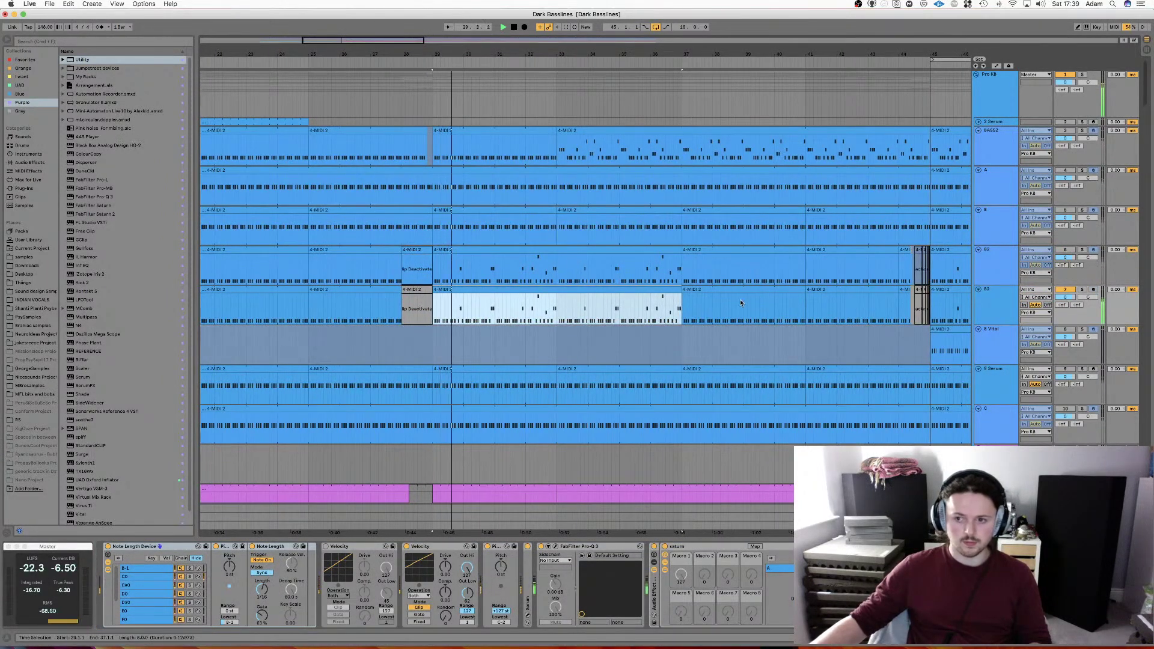
pyautogui.click(1016, 302)
pyautogui.press('space')
pyautogui.press('space')
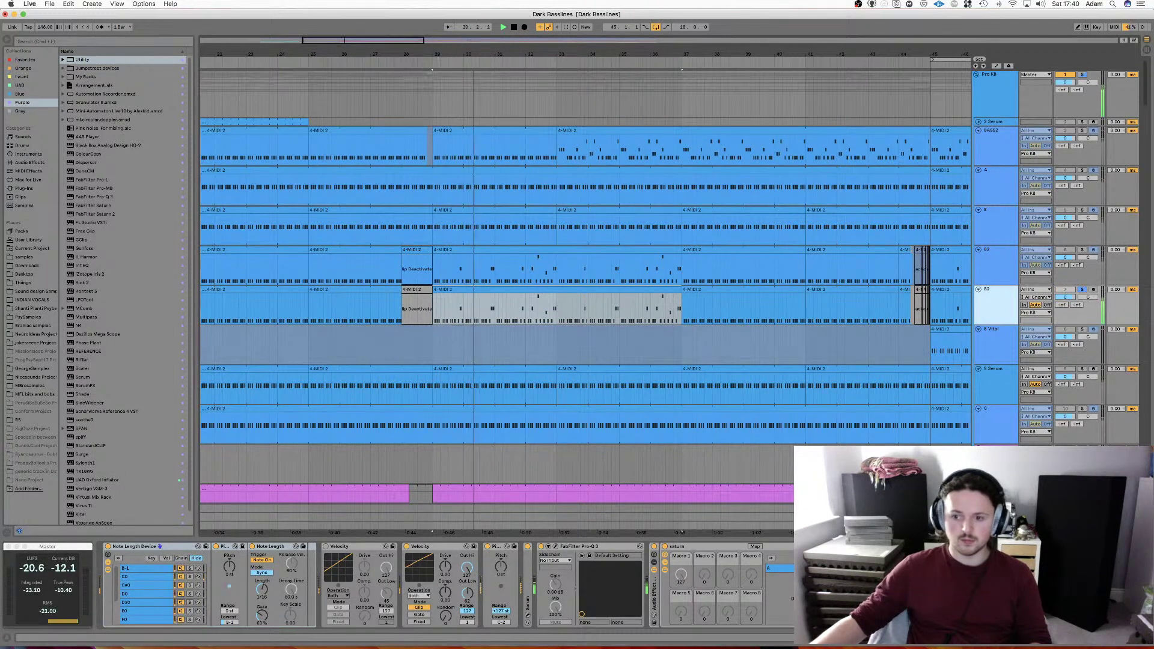
# Examine the soloed bass waveform in the master's Oszillos Mega Scope, moving its window aside and closing it when done.
pyautogui.click(208, 546)
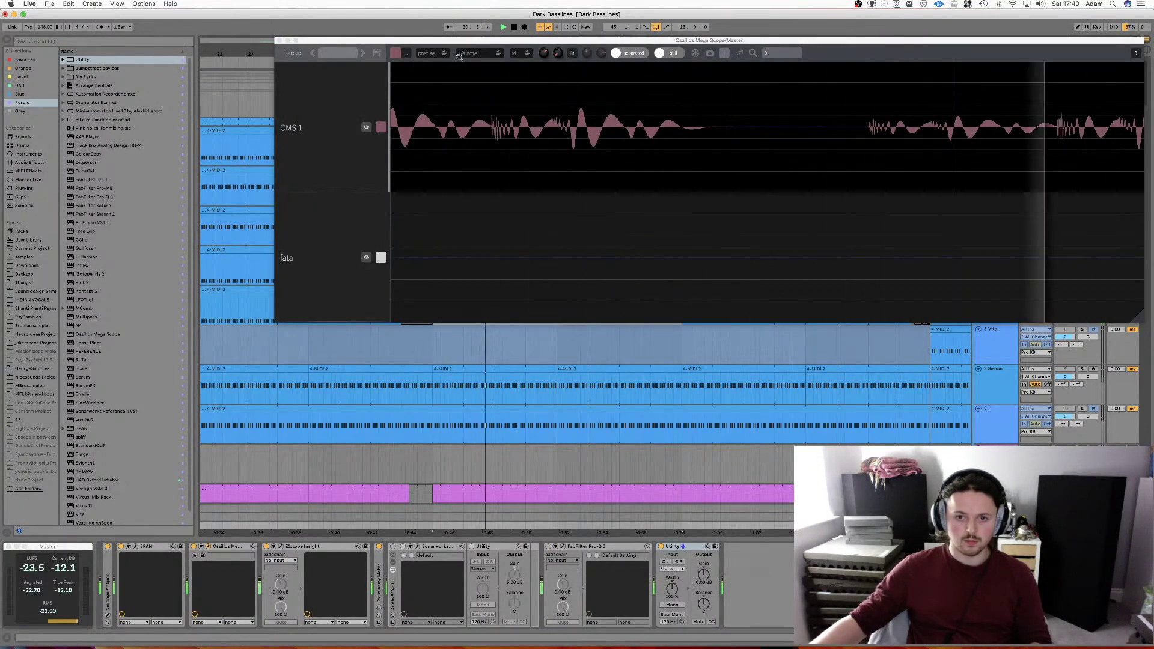
pyautogui.moveTo(455, 44); pyautogui.dragTo(250, 87)
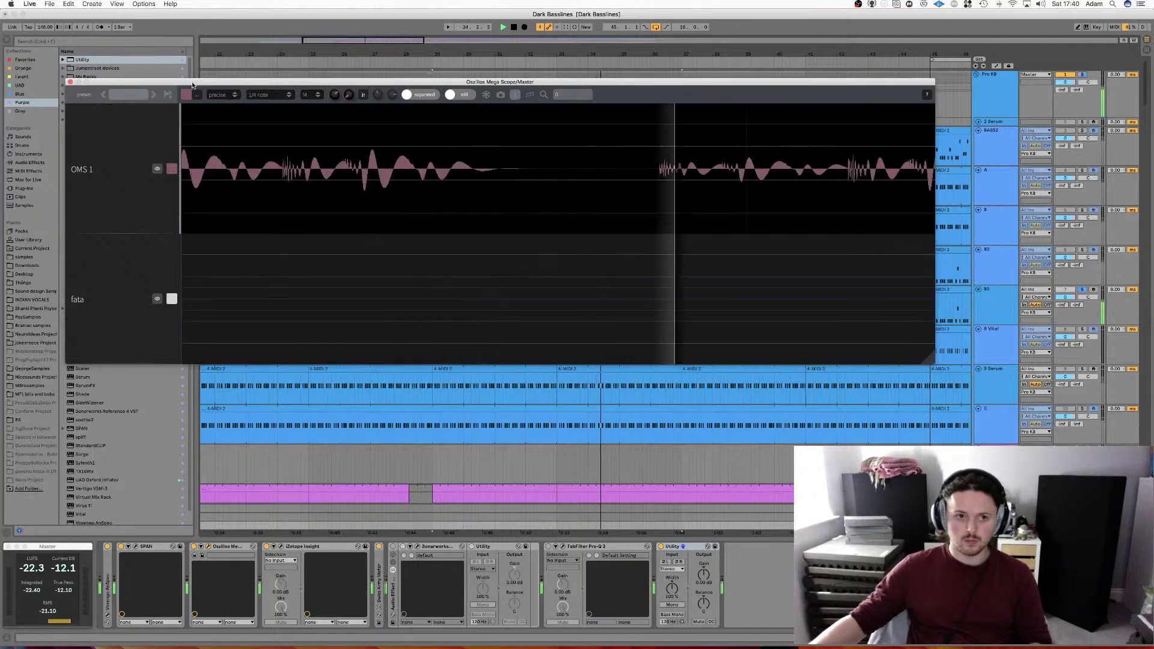
pyautogui.moveTo(69, 82); pyautogui.dragTo(80, 92)
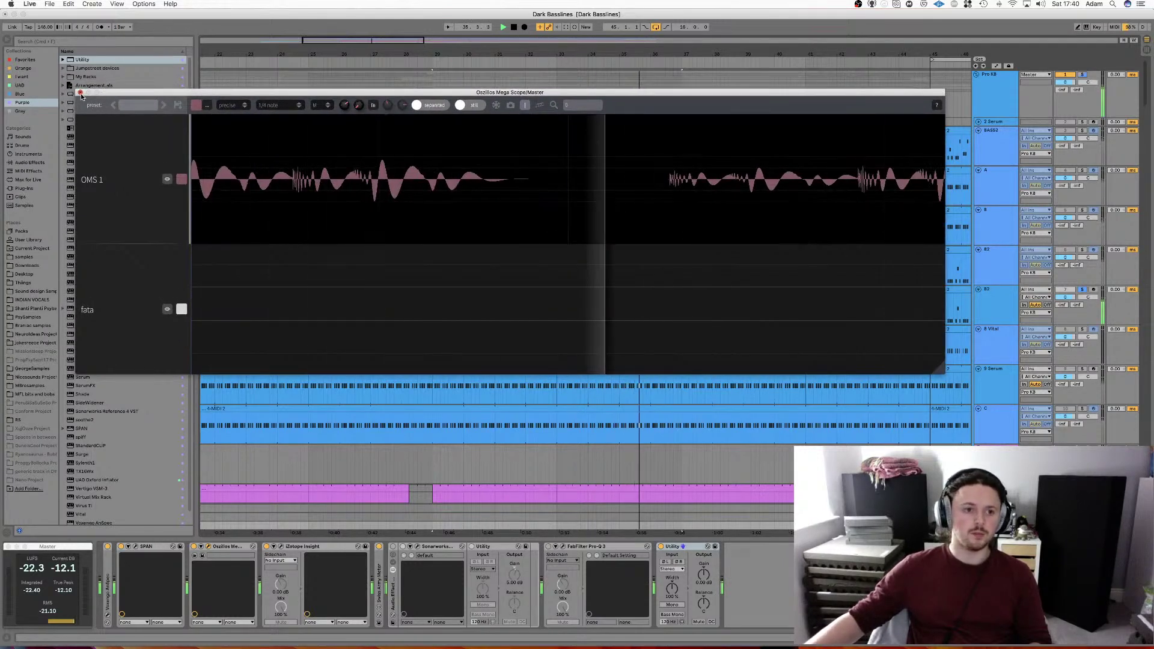
pyautogui.click(80, 92)
# Remove the saturn rack from the duplicated B2 track's audio effect chain.
pyautogui.click(920, 355)
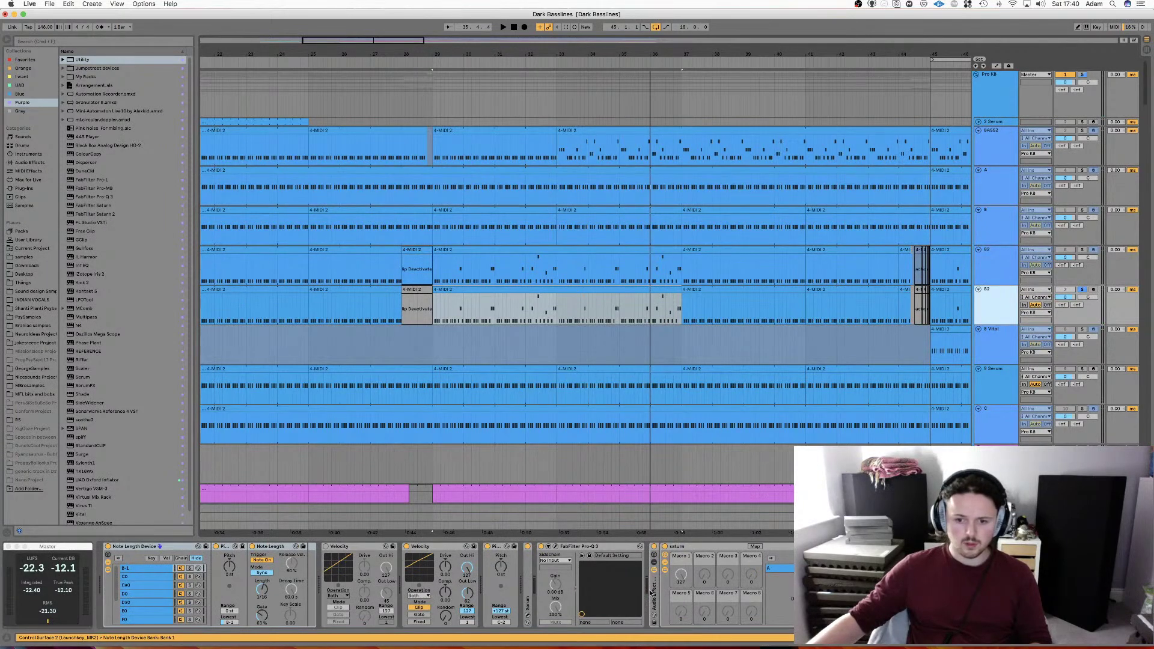
pyautogui.click(655, 569)
pyautogui.click(687, 547)
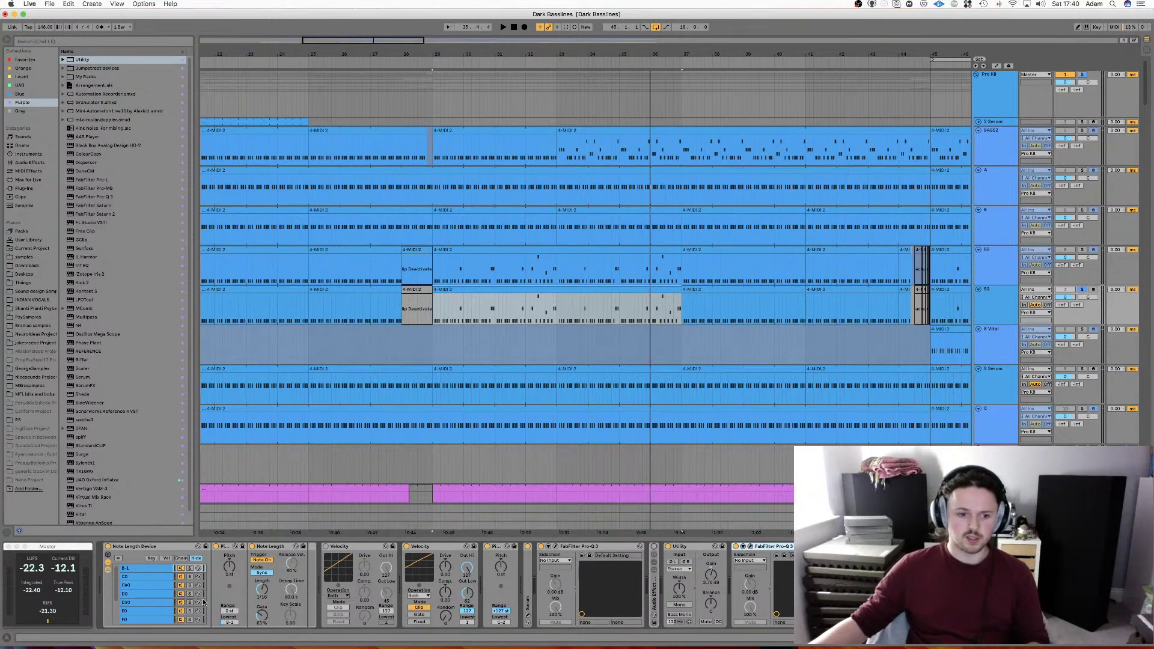
# Examine the Note Length Device rack's per-note chains, such as C#0 and B-1, and their Pitch and Note Length settings.
pyautogui.click(156, 547)
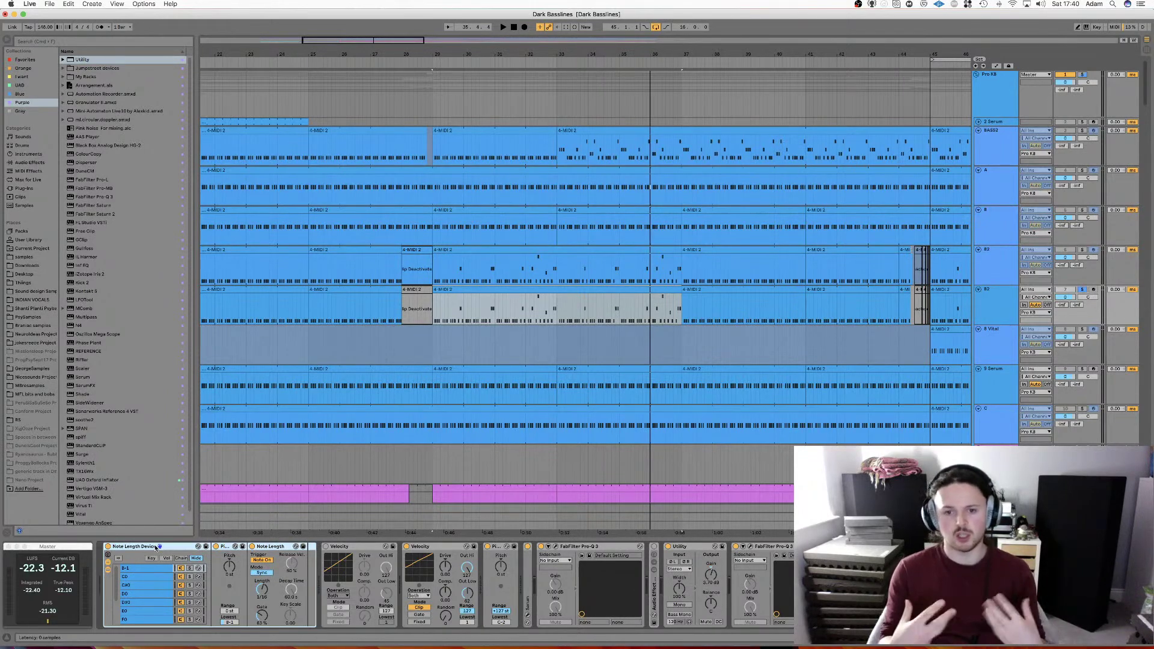
pyautogui.click(153, 587)
pyautogui.click(475, 293)
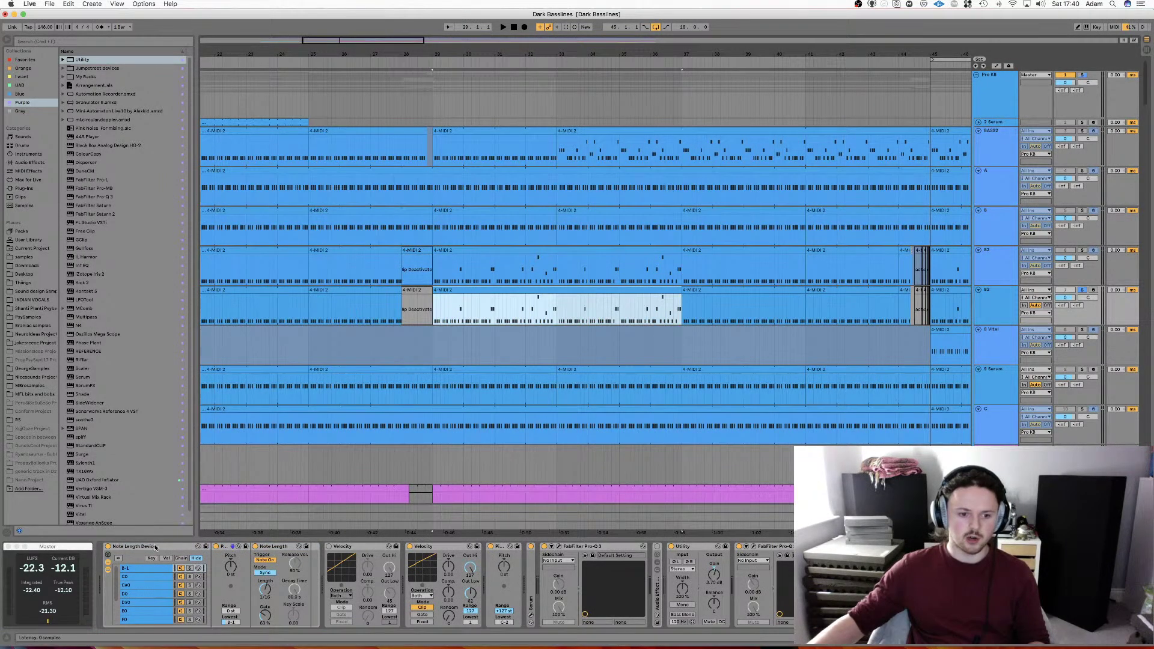
pyautogui.click(181, 578)
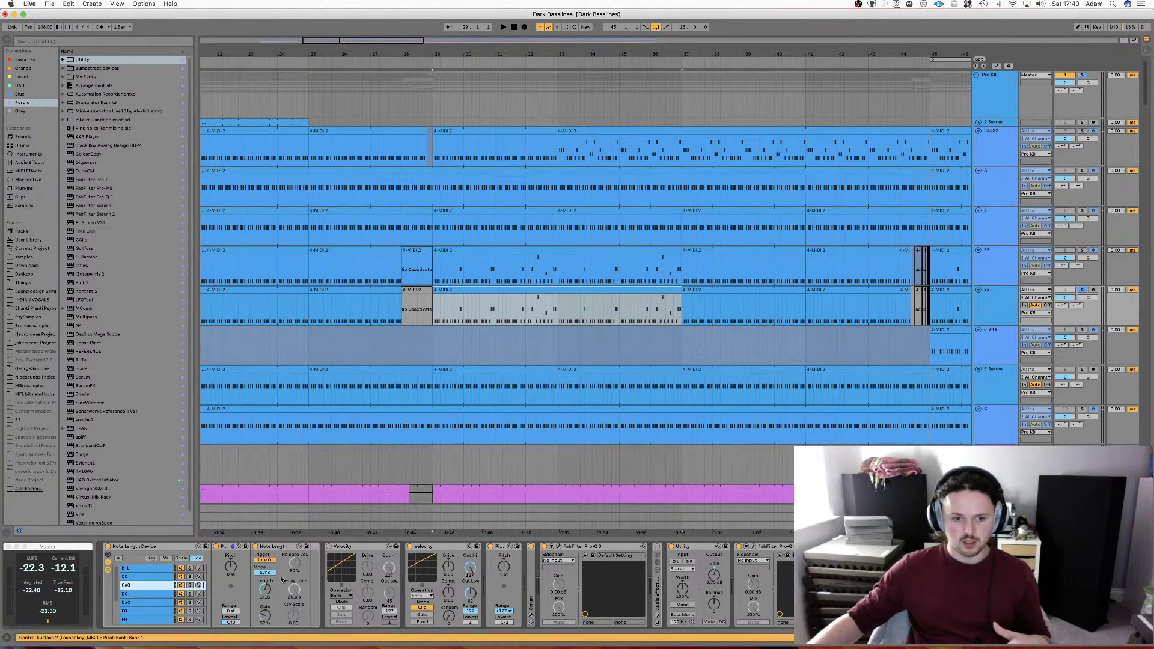
pyautogui.click(277, 552)
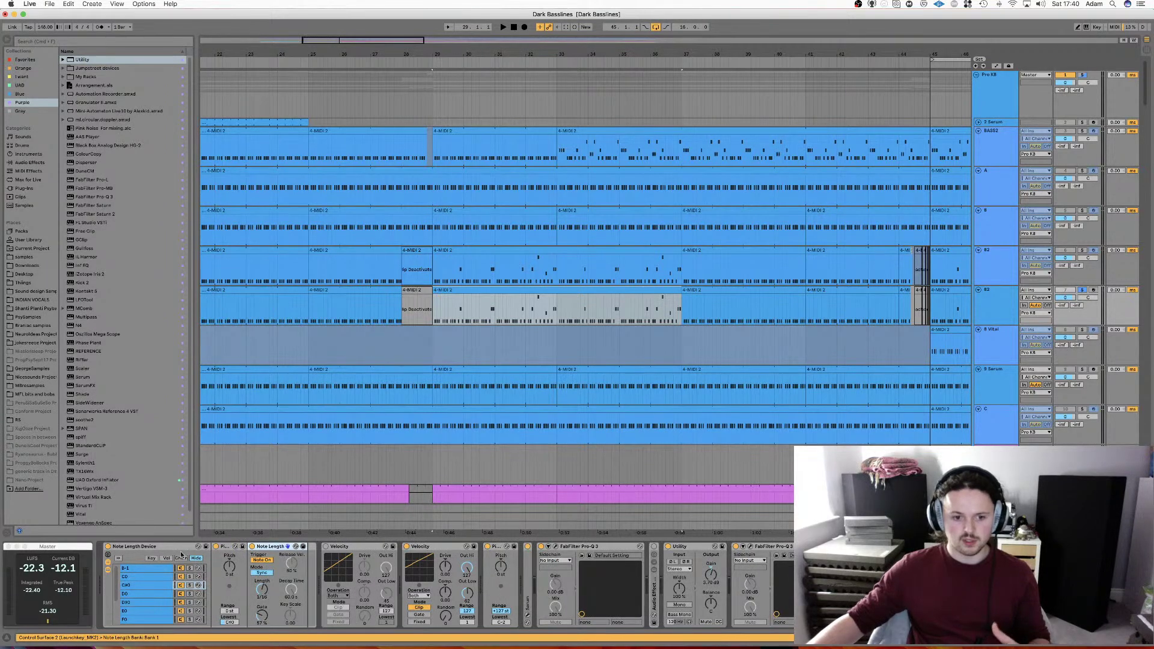
pyautogui.click(151, 579)
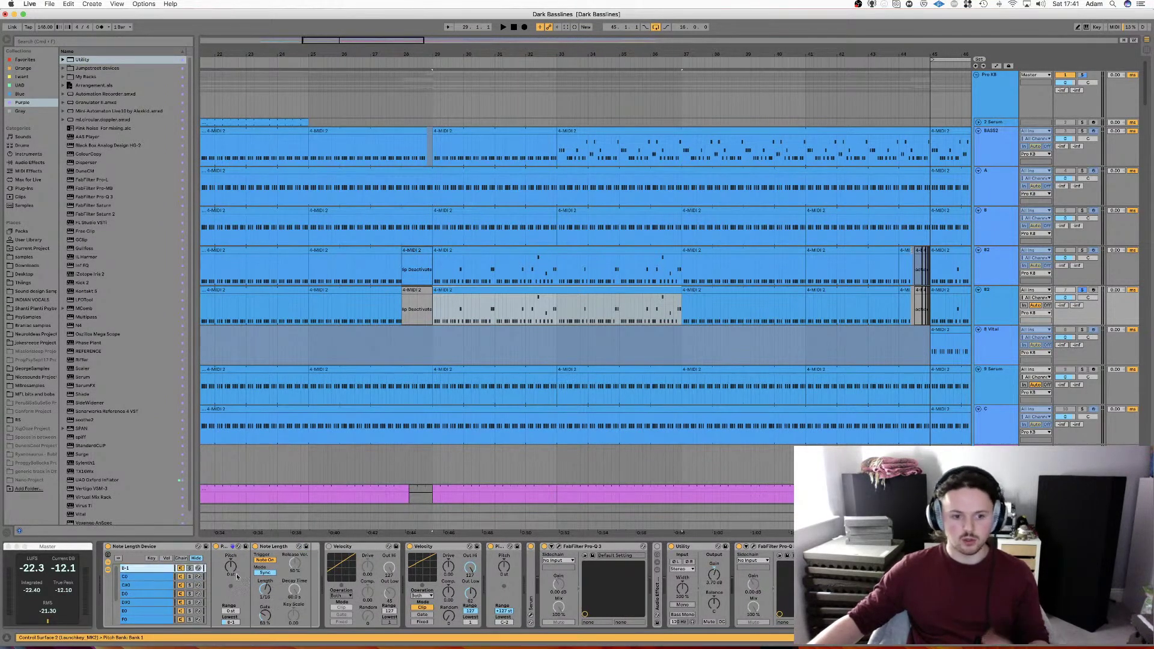
# Move the Pitch device from behind the Velocity devices to before the Note Length Device rack, and audition the soloed clip.
pyautogui.click(515, 291)
pyautogui.click(984, 310)
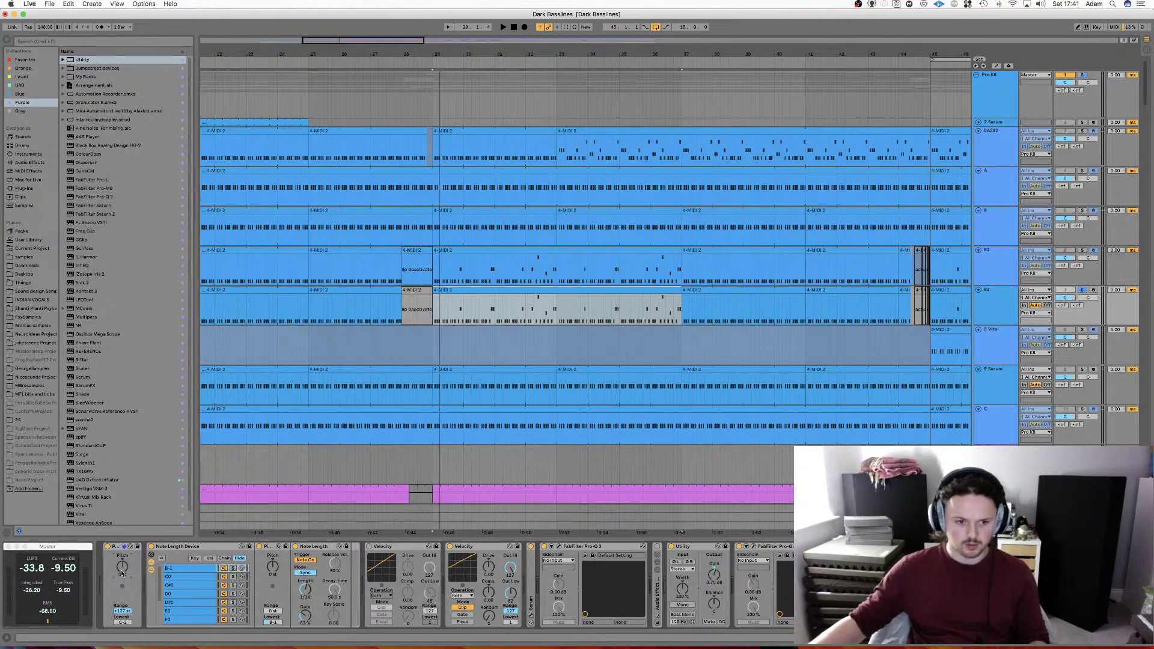
pyautogui.press('space')
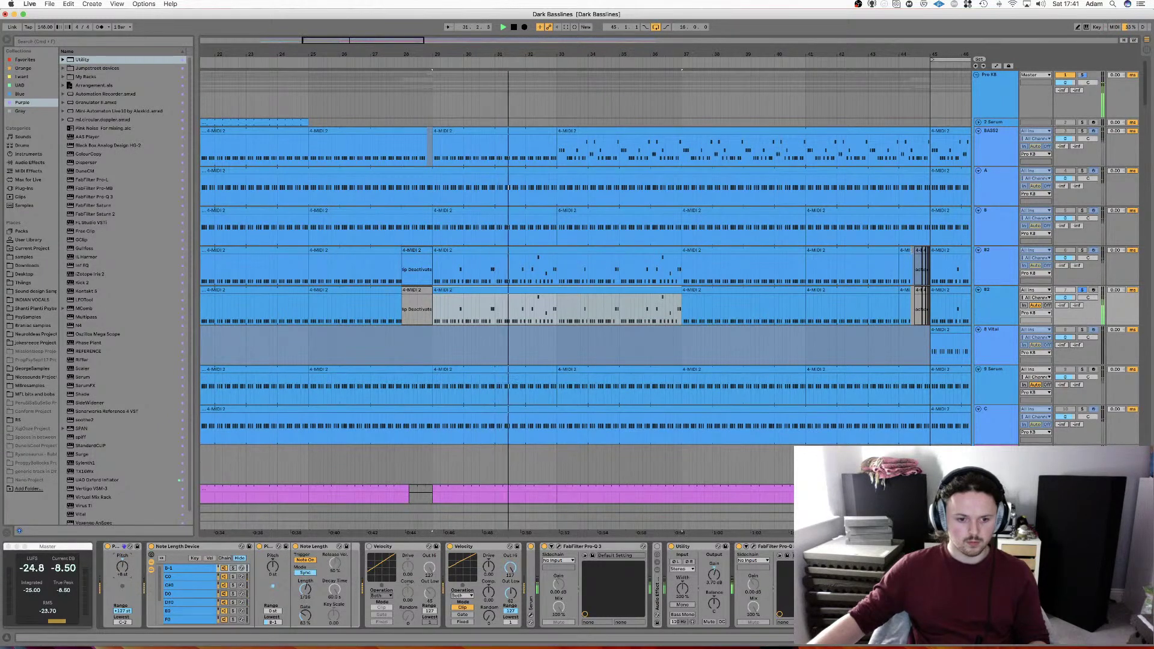
pyautogui.press('space')
pyautogui.press('space')
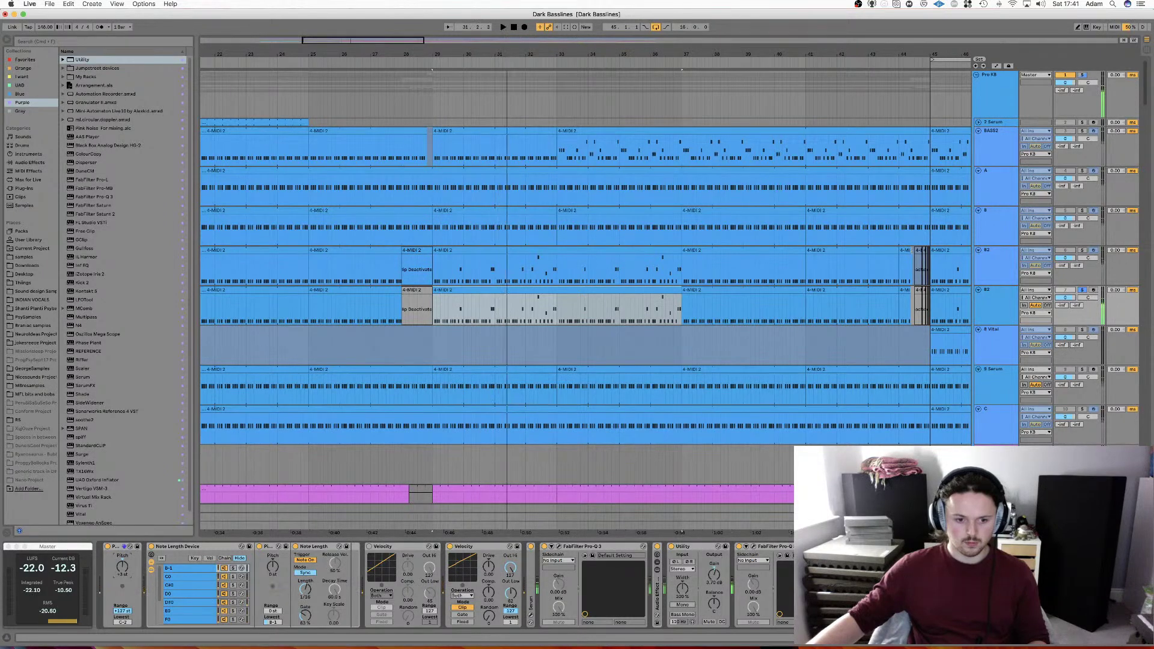
pyautogui.press('space')
pyautogui.press('space')
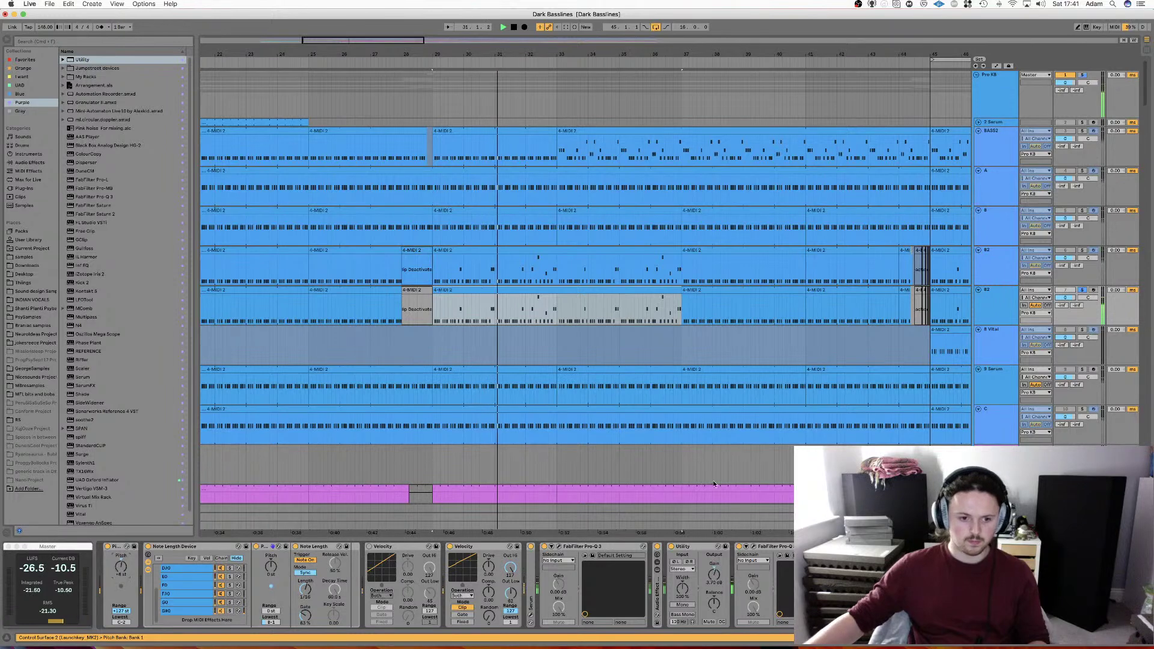
# Unsolo the duplicated B2 track and repeatedly play its section from bar 29 within the full mix.
pyautogui.press('space')
pyautogui.press('space')
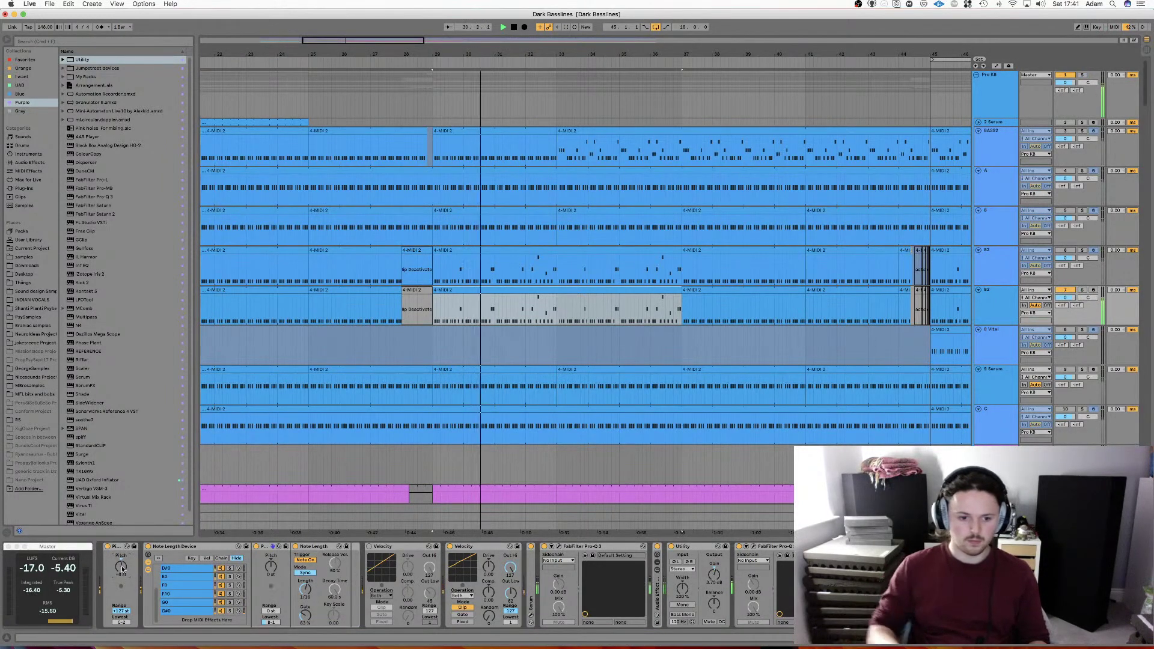
pyautogui.press('space')
pyautogui.press('space')
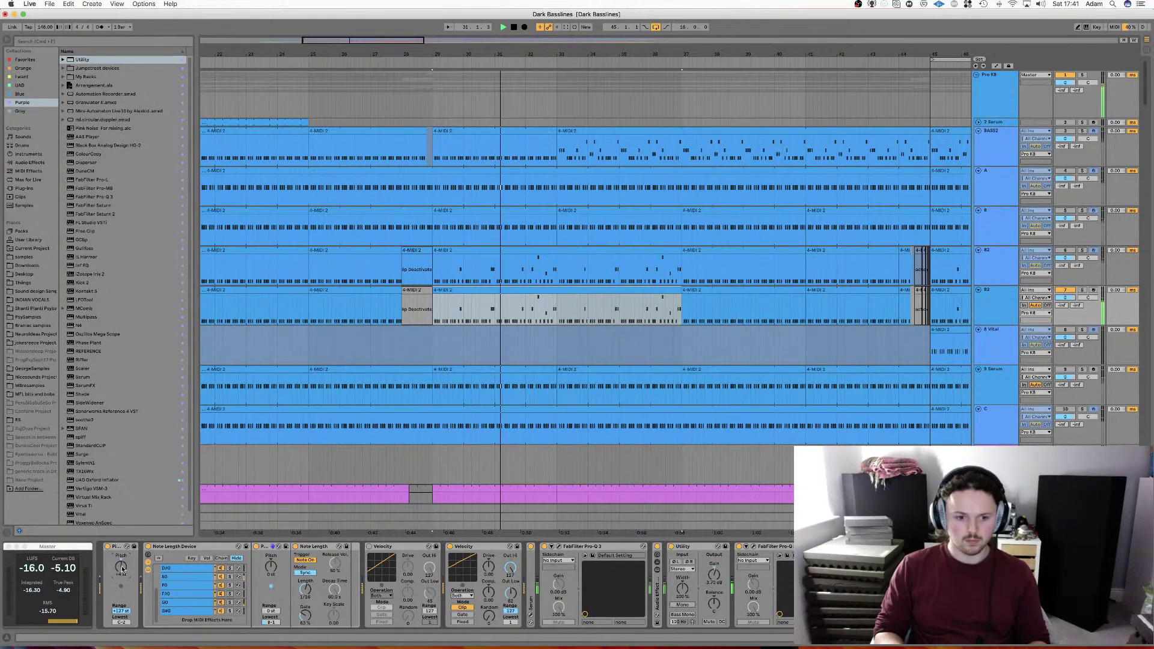
pyautogui.press('space')
pyautogui.press('space')
pyautogui.press('space')
pyautogui.press('space')
pyautogui.press('space')
pyautogui.press('space')
pyautogui.press('space')
pyautogui.press('space')
pyautogui.press('space')
pyautogui.press('space')
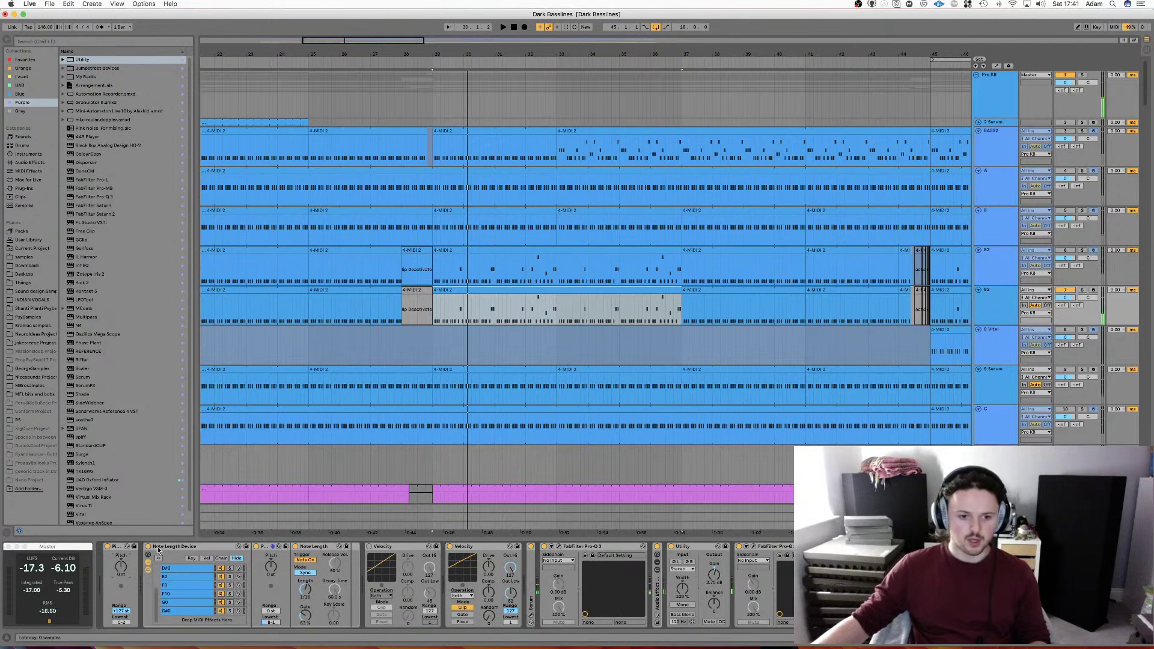
# Examine the duplicated B2 track's Note Length Device rack, its clip's notes and velocities, and the second Velocity device's Out Low setting.
pyautogui.click(201, 549)
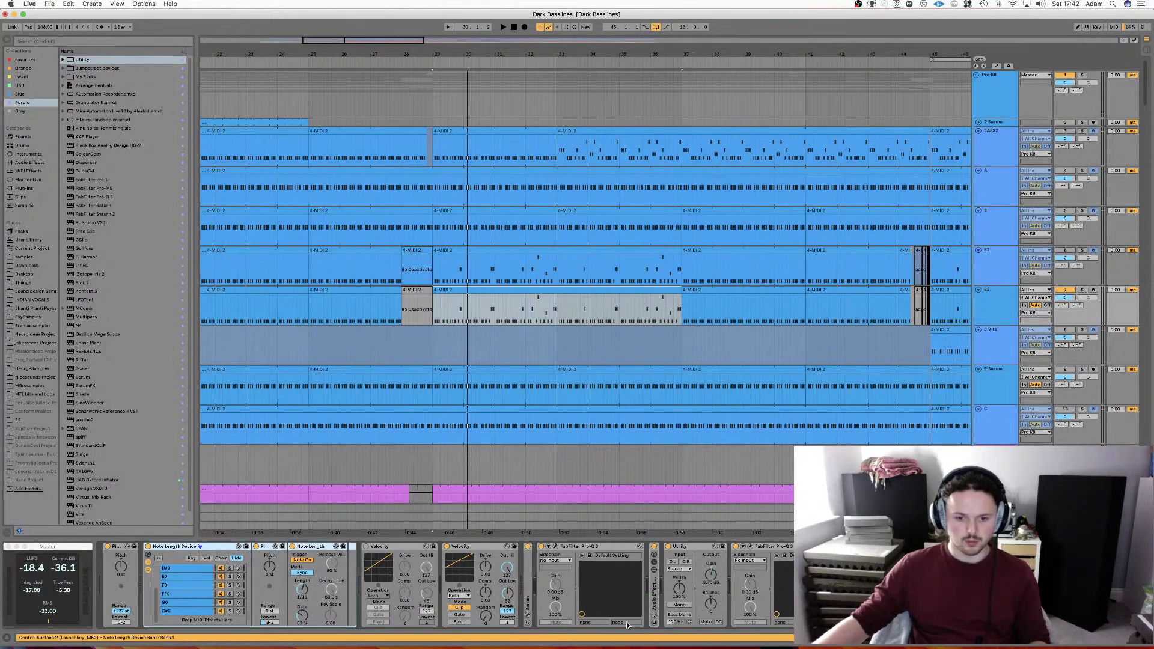
pyautogui.click(488, 551)
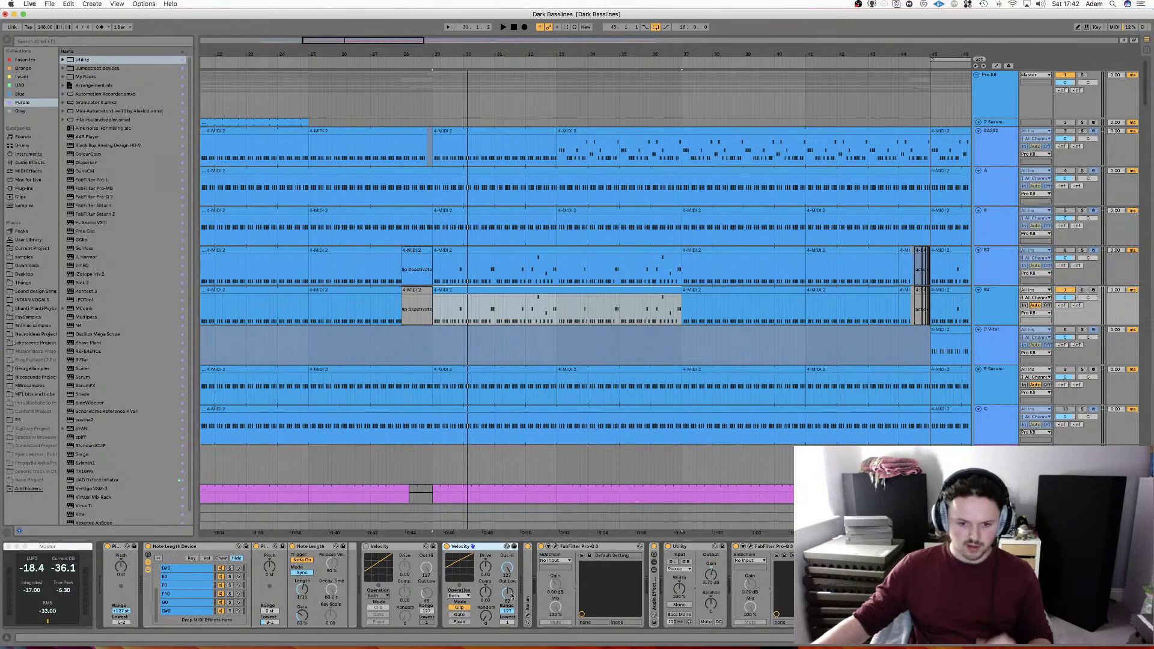
pyautogui.hotkey('shift', 'Tab')
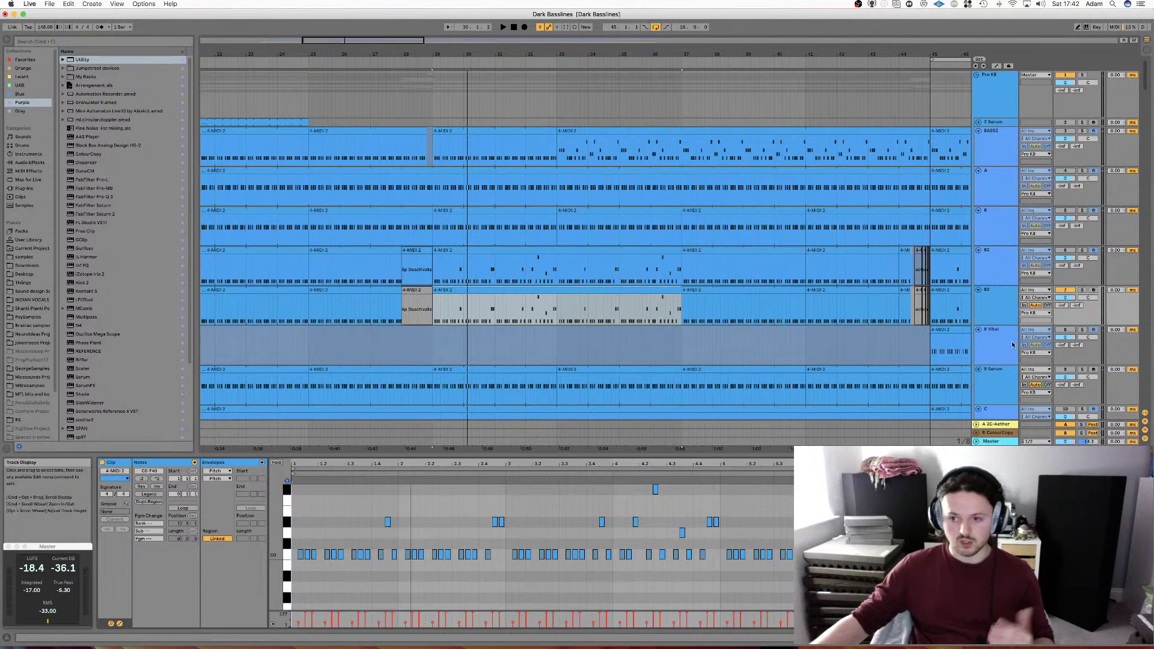
pyautogui.hotkey('shift', 'Tab')
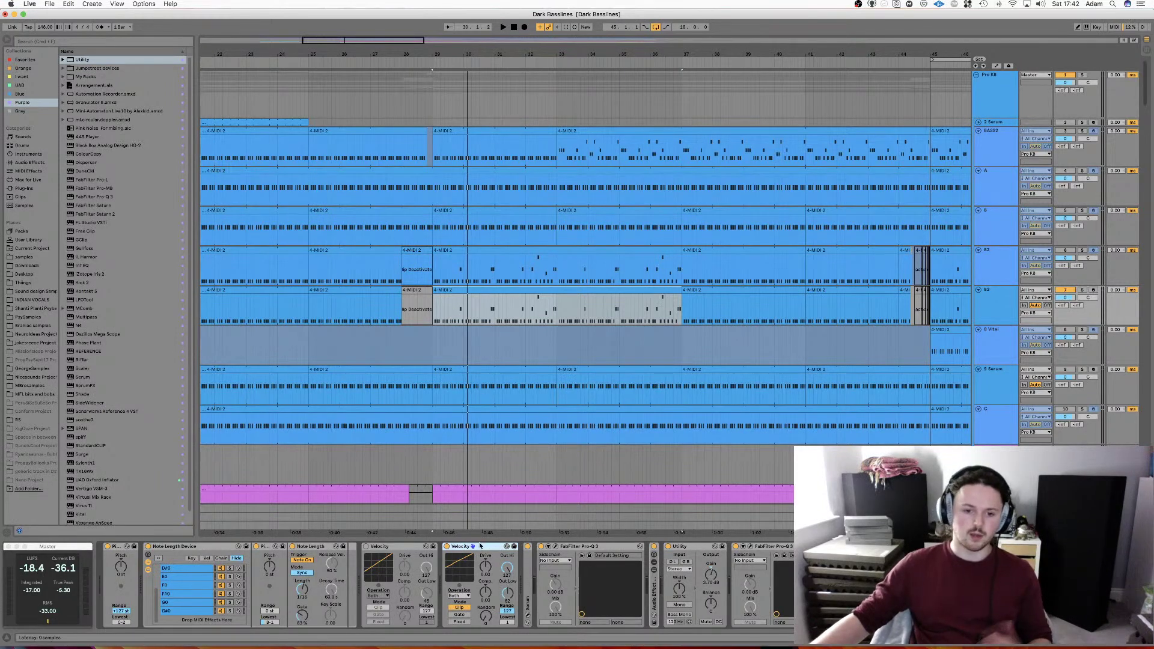
pyautogui.click(505, 592)
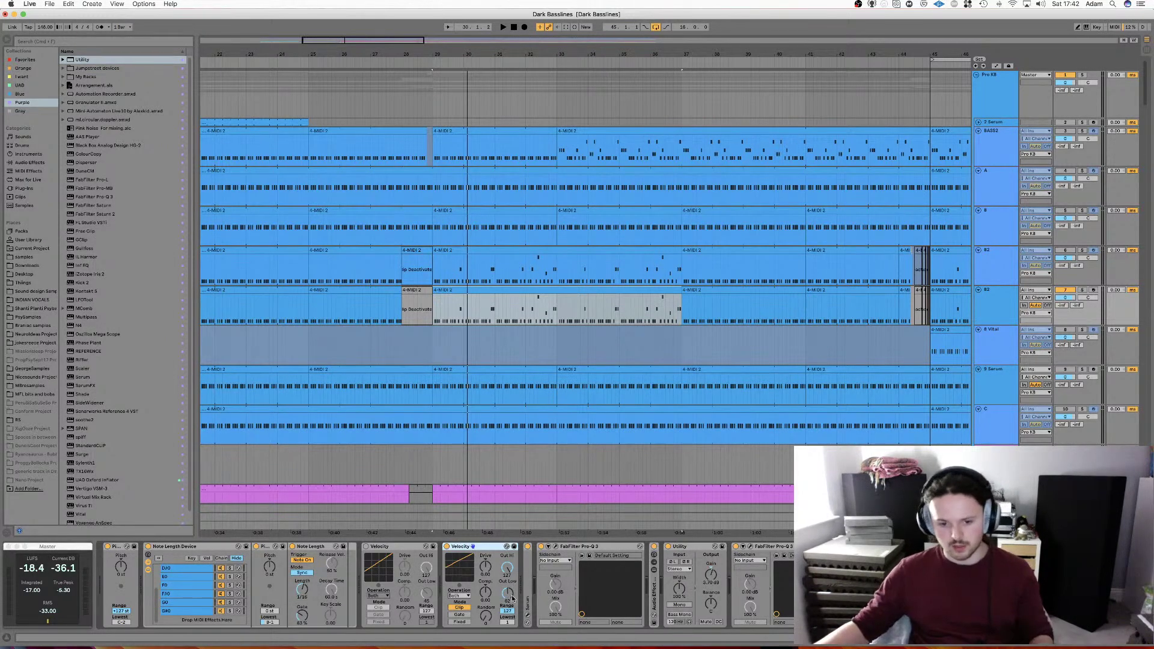
pyautogui.moveTo(507, 600); pyautogui.dragTo(511, 593)
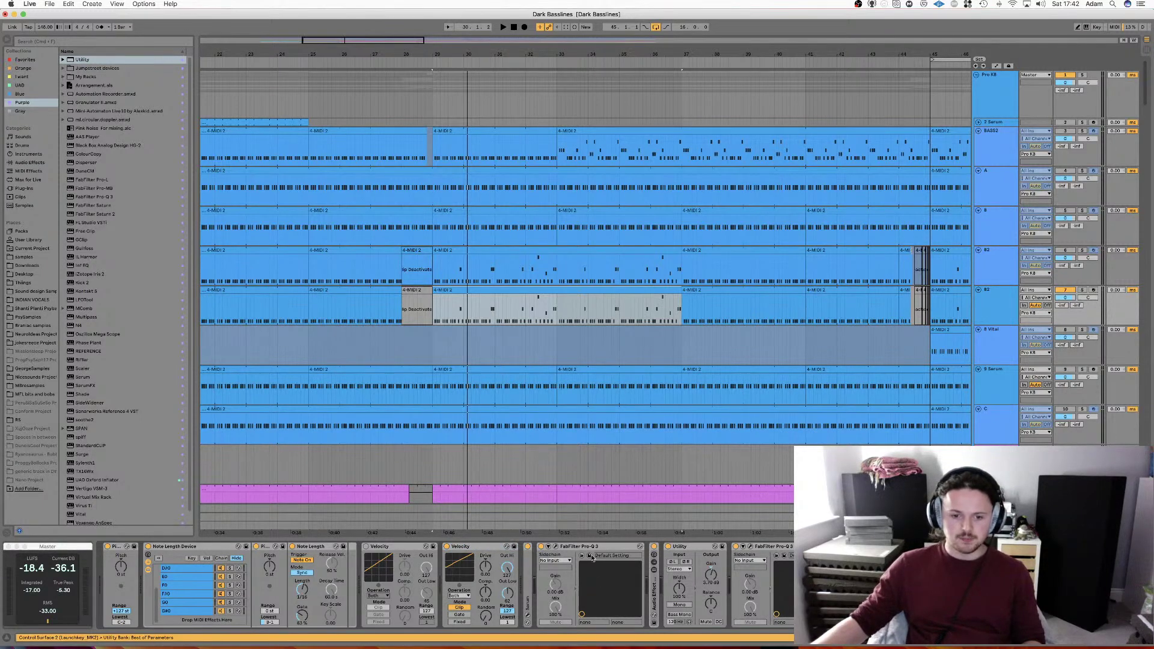
# Inspect the low cut and narrow dip bands in the Pro-Q 3 that follows the Velocity devices, and close its window.
pyautogui.click(557, 547)
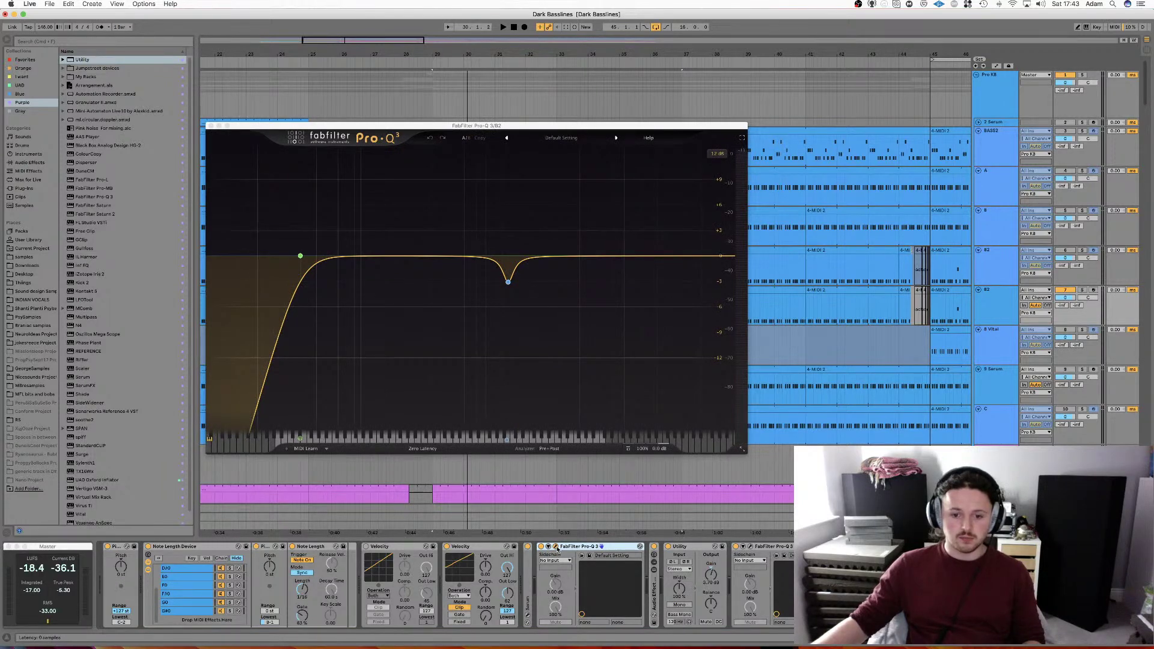
pyautogui.moveTo(297, 258)
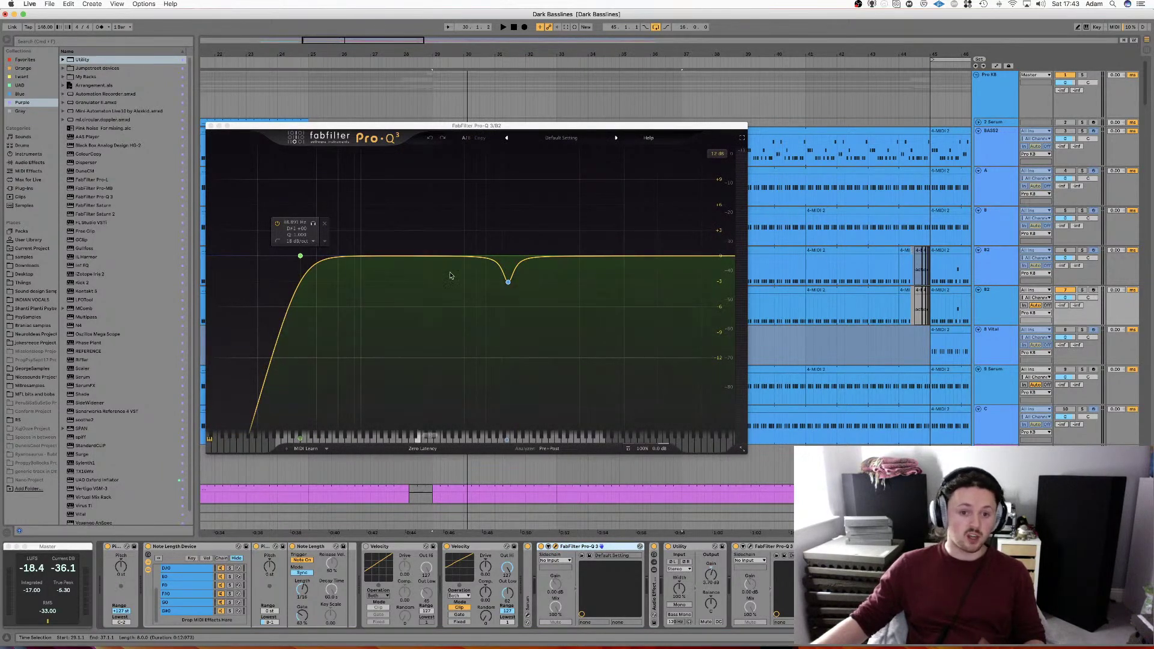
pyautogui.moveTo(509, 285)
pyautogui.click(509, 283)
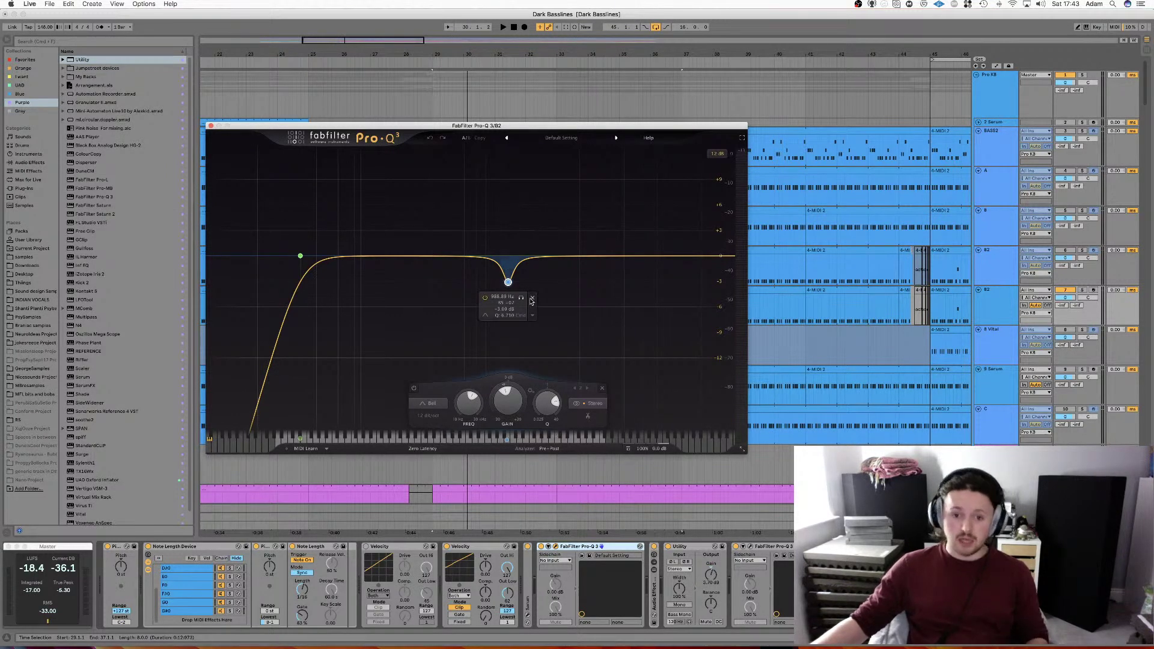
pyautogui.click(557, 547)
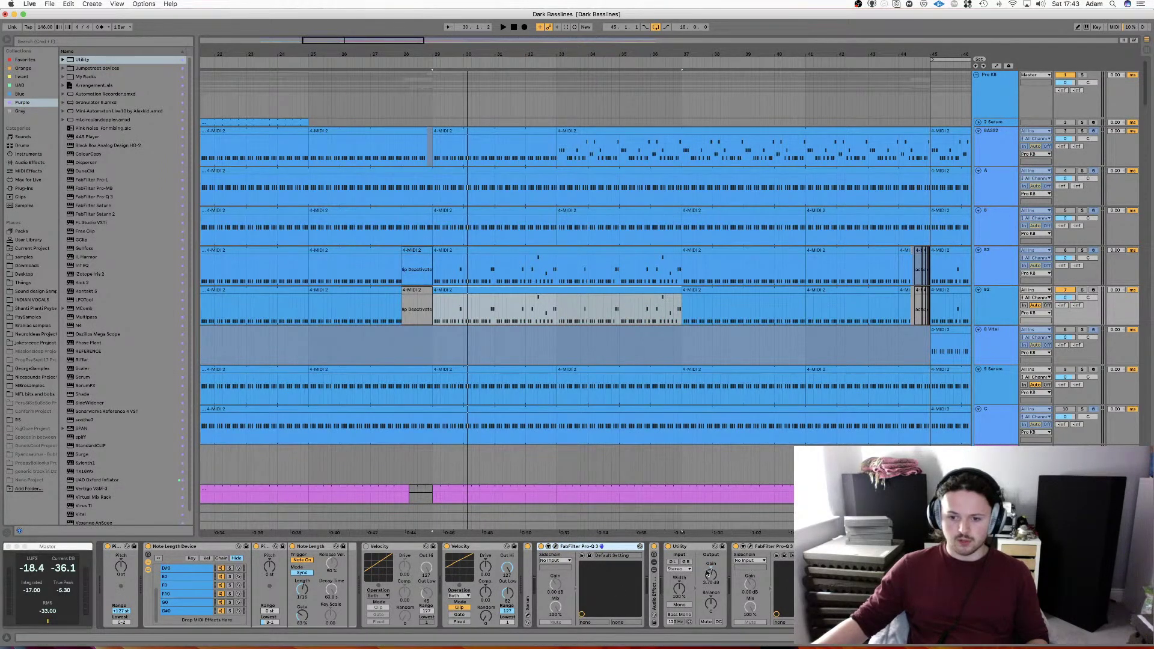
# Open both FabFilter Saturn 2 plug-ins beside the saturn rack and stack their windows to view their band settings.
pyautogui.doubleClick(655, 595)
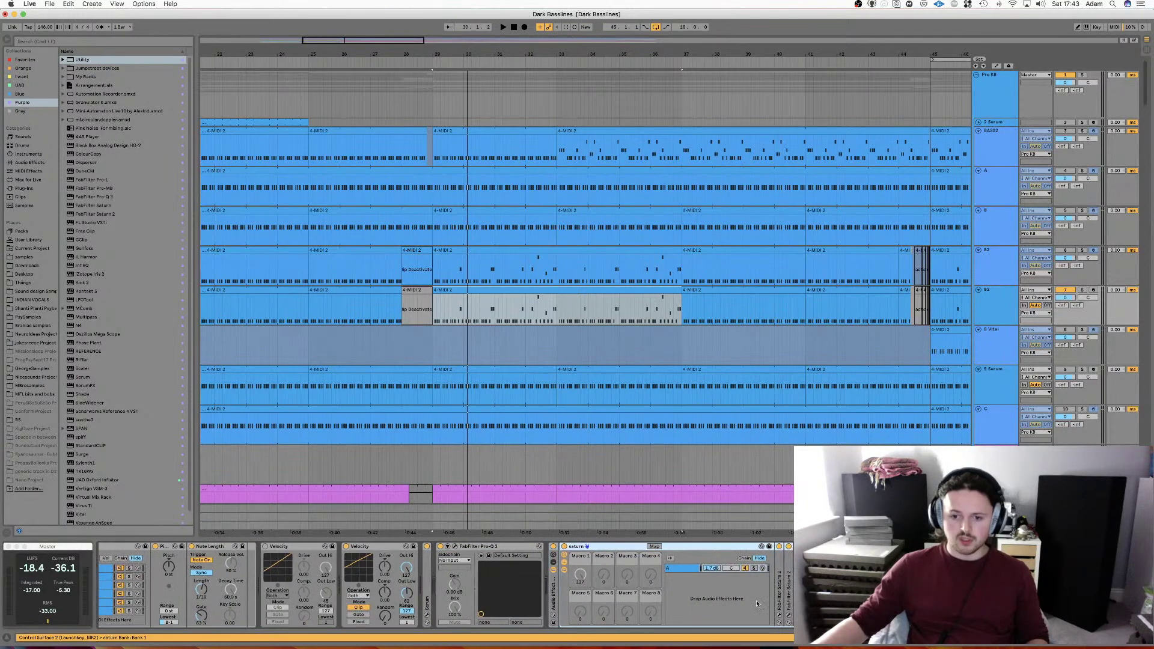
pyautogui.click(780, 618)
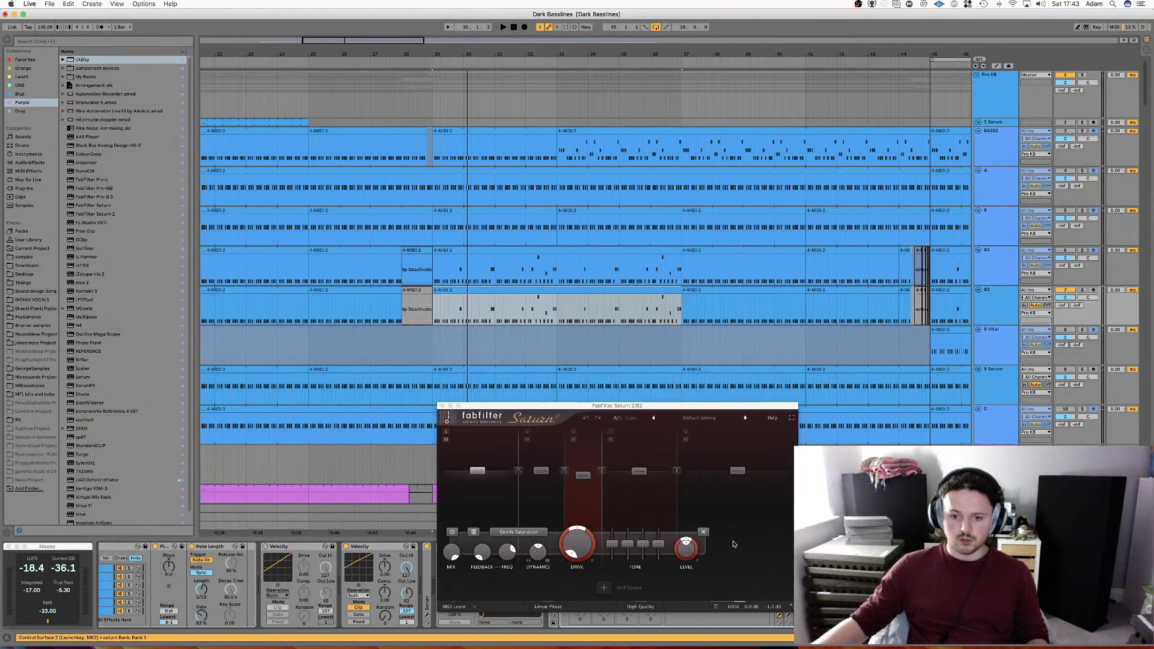
pyautogui.moveTo(601, 410); pyautogui.dragTo(438, 88)
pyautogui.click(790, 617)
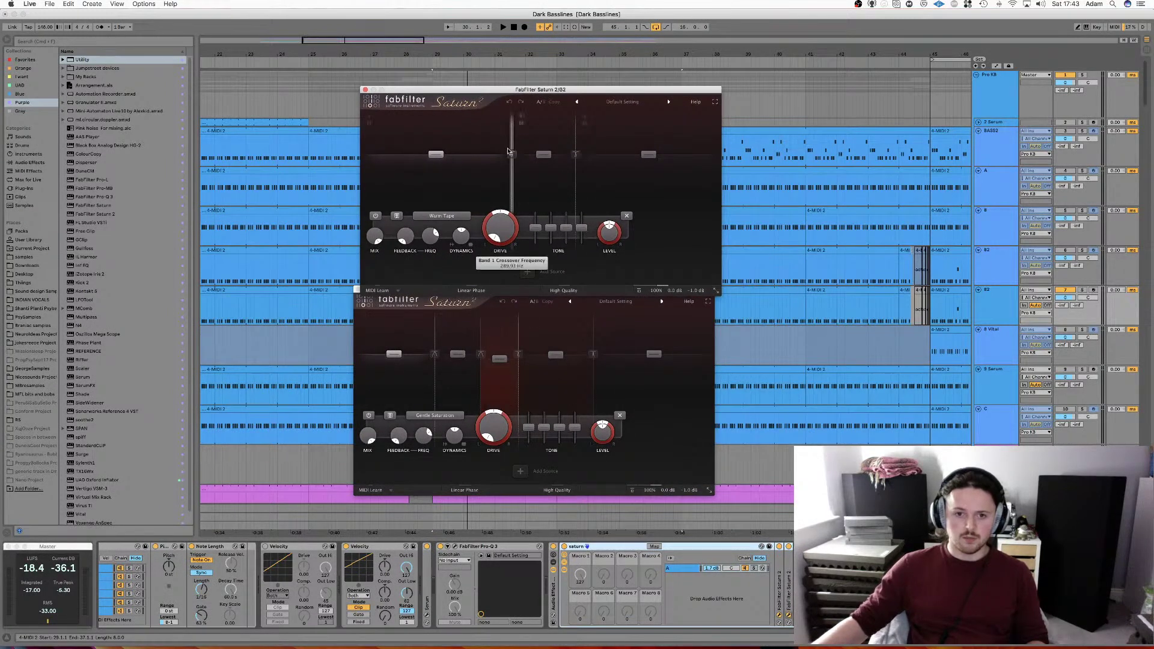
pyautogui.moveTo(511, 89); pyautogui.dragTo(505, 88)
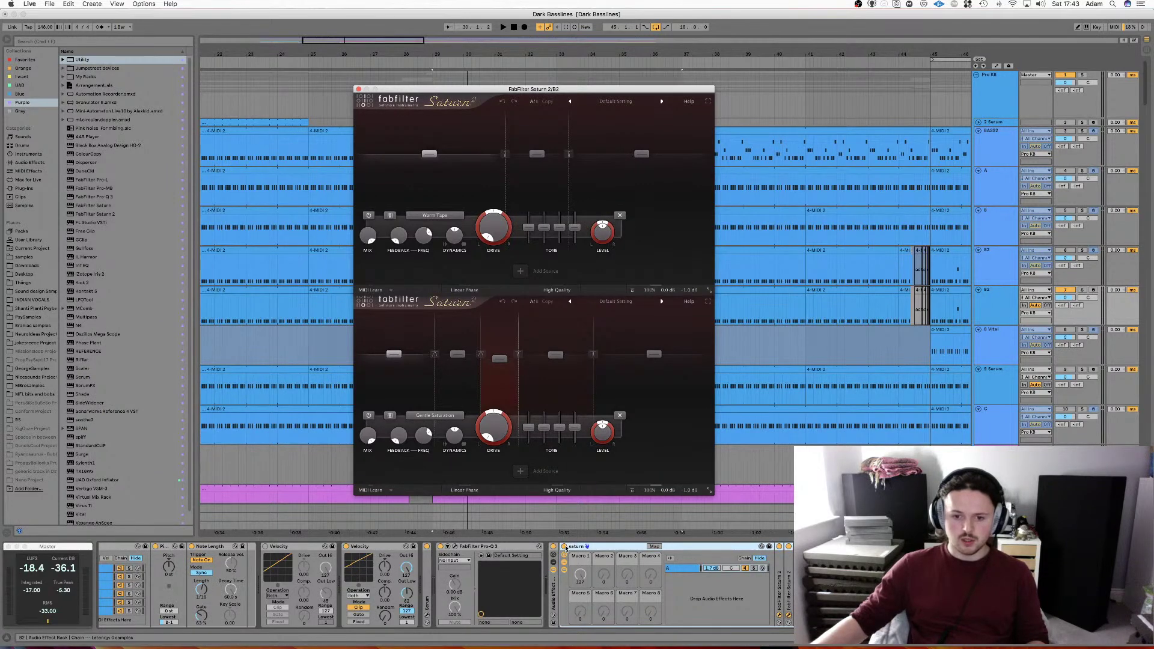
# Open the Oszillos Mega Scope from the Master track and move both Saturn 2 windows below it.
pyautogui.click(995, 519)
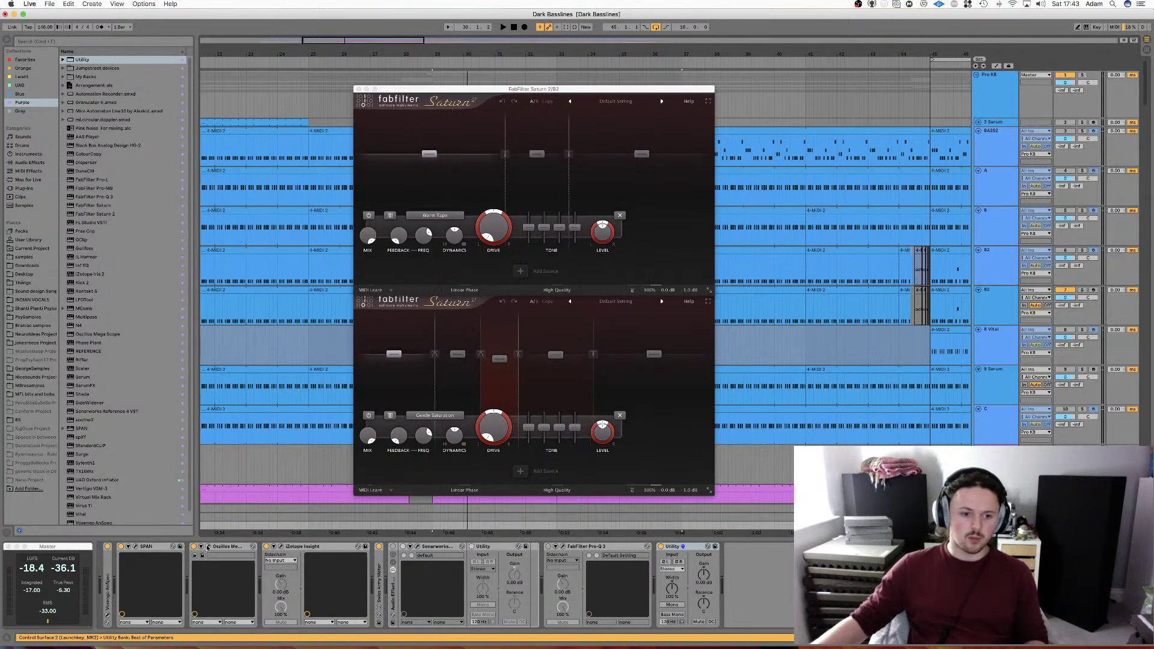
pyautogui.click(209, 547)
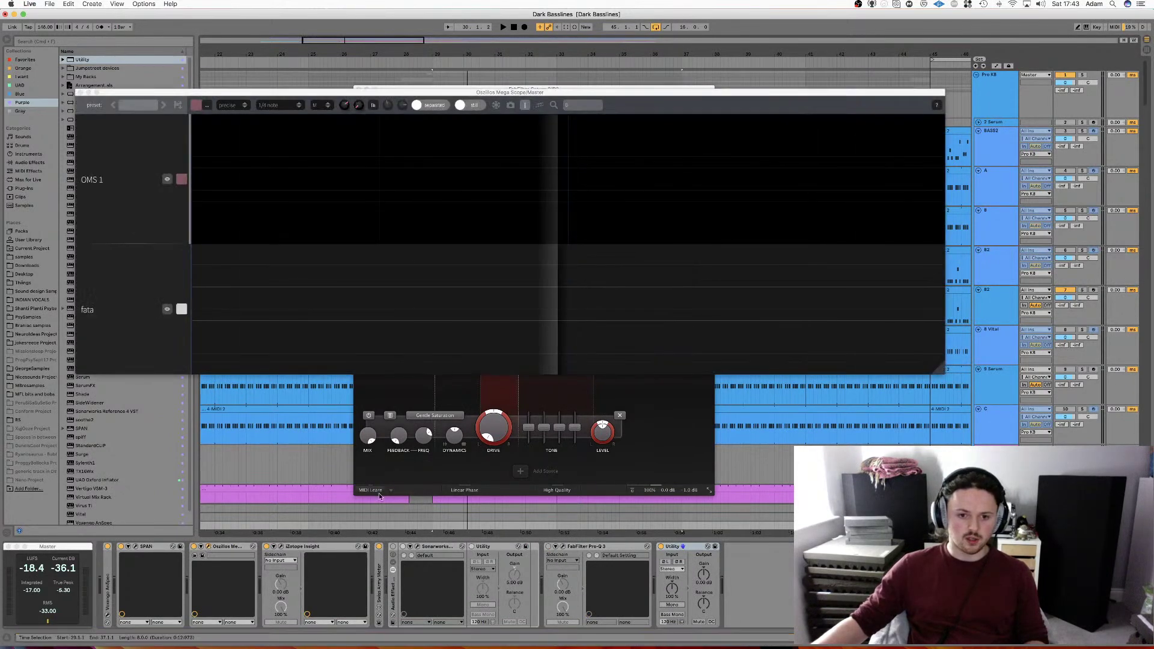
pyautogui.click(664, 441)
pyautogui.moveTo(539, 290); pyautogui.dragTo(614, 406)
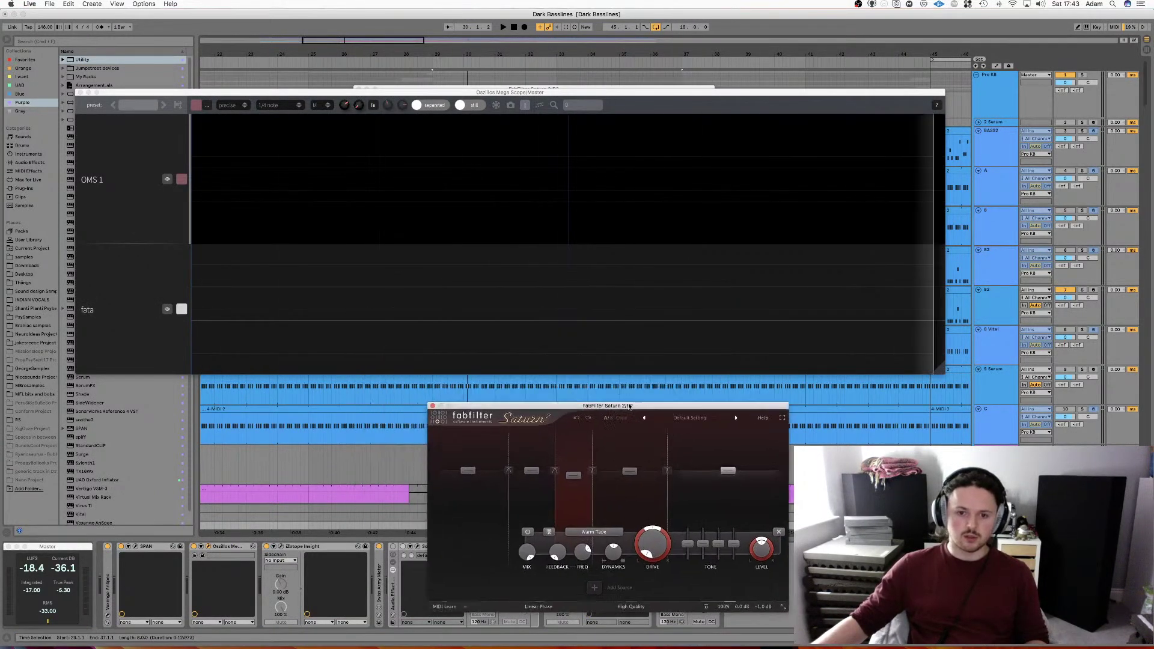
pyautogui.click(614, 391)
pyautogui.moveTo(570, 91); pyautogui.dragTo(829, 409)
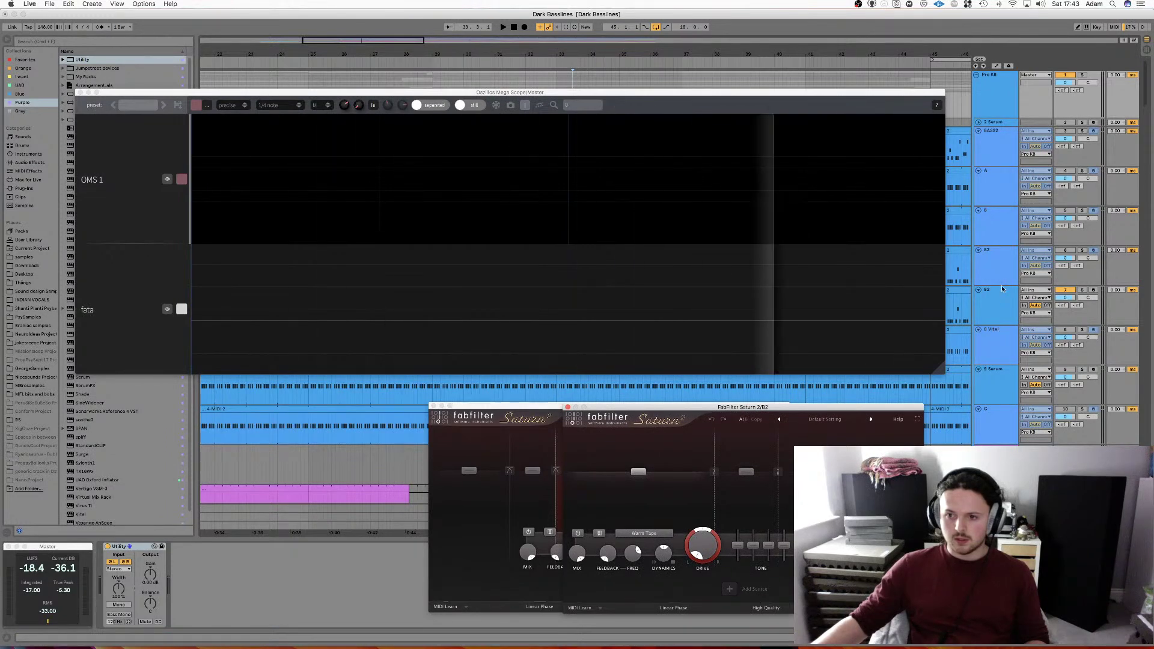
# Return to the duplicated B2 track's device chain and close both Saturn 2 windows.
pyautogui.click(997, 301)
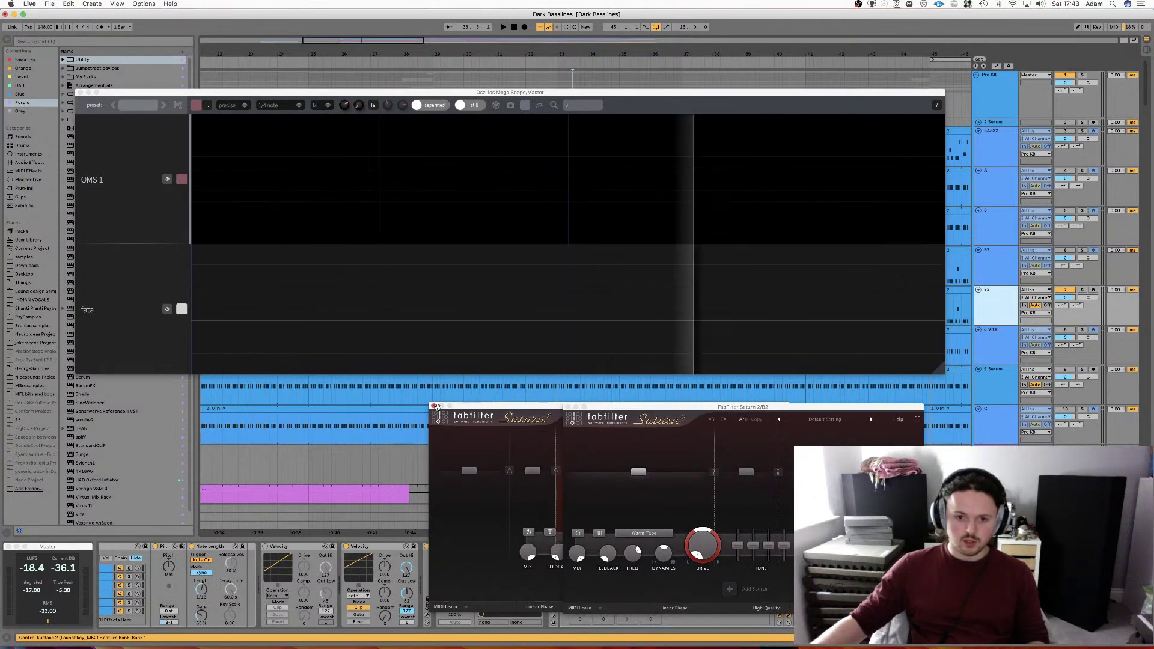
pyautogui.click(567, 407)
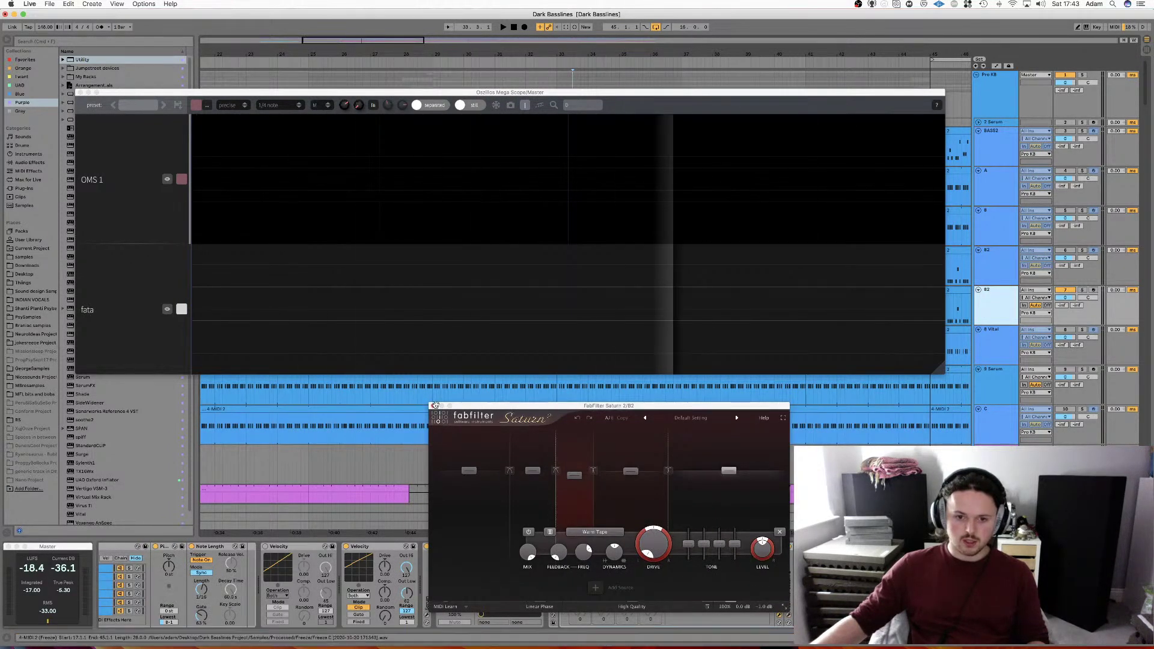
pyautogui.click(435, 407)
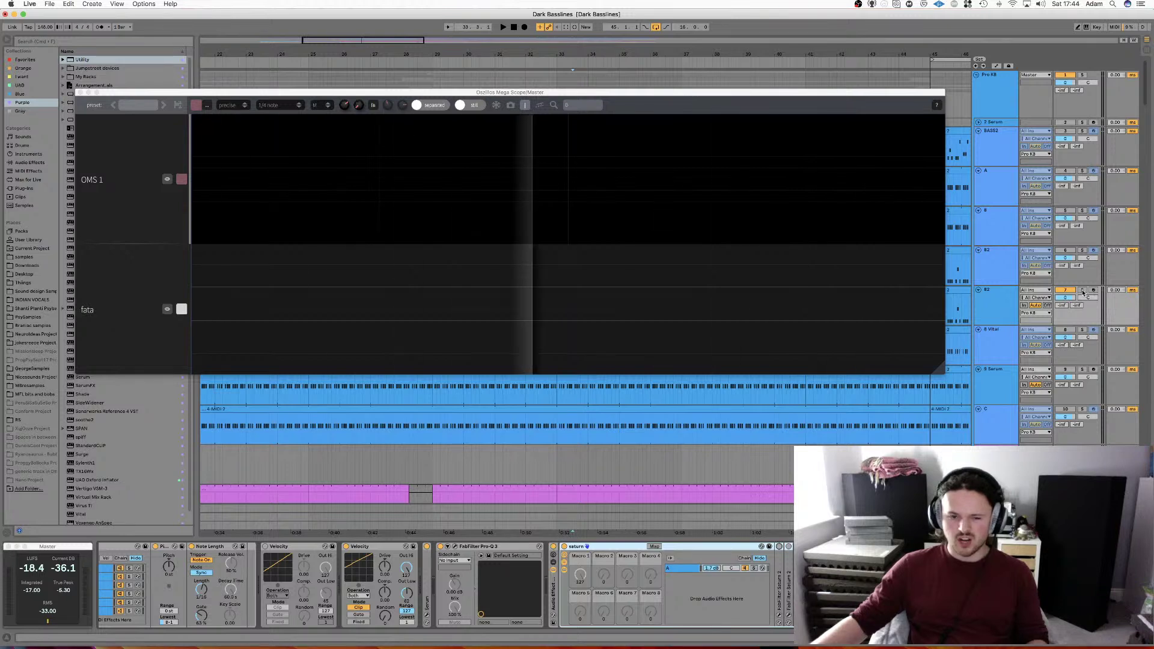
# Solo the duplicated B2 track and audition it several times while watching its waveform in the Mega Scope.
pyautogui.click(1083, 291)
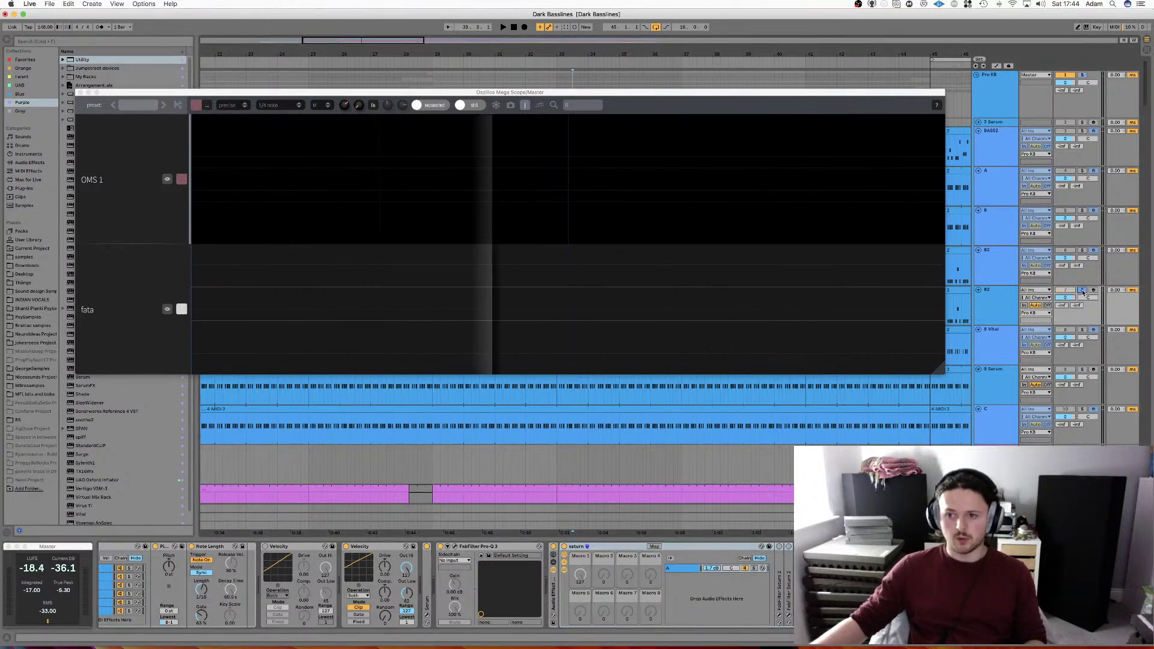
pyautogui.press('space')
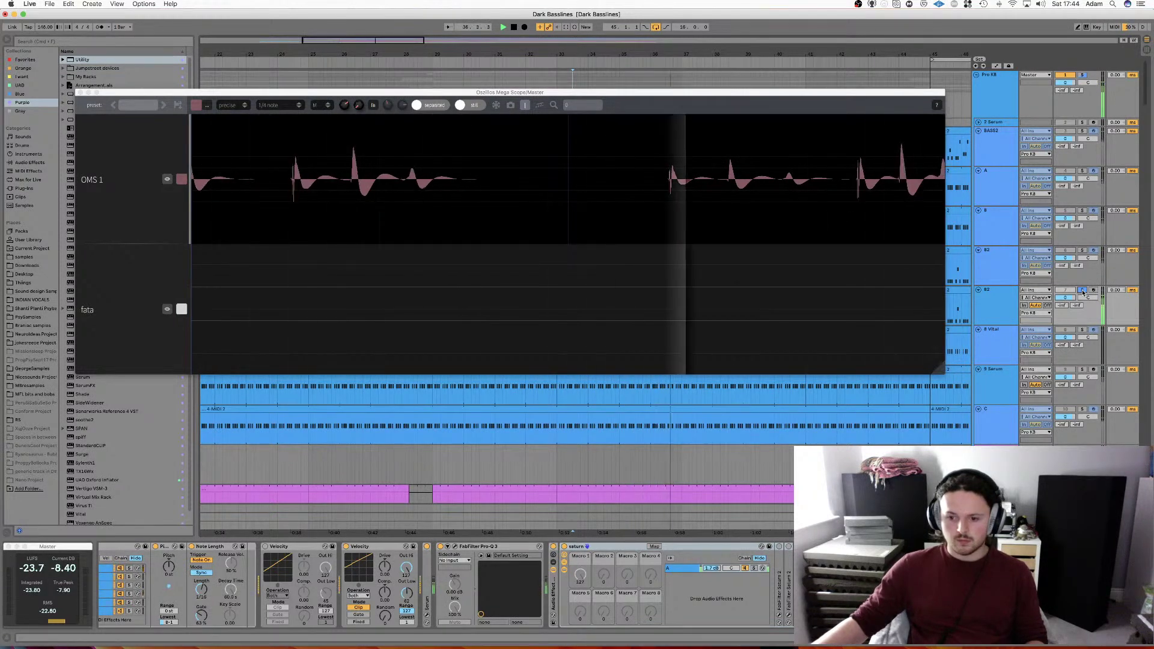
pyautogui.click(1083, 291)
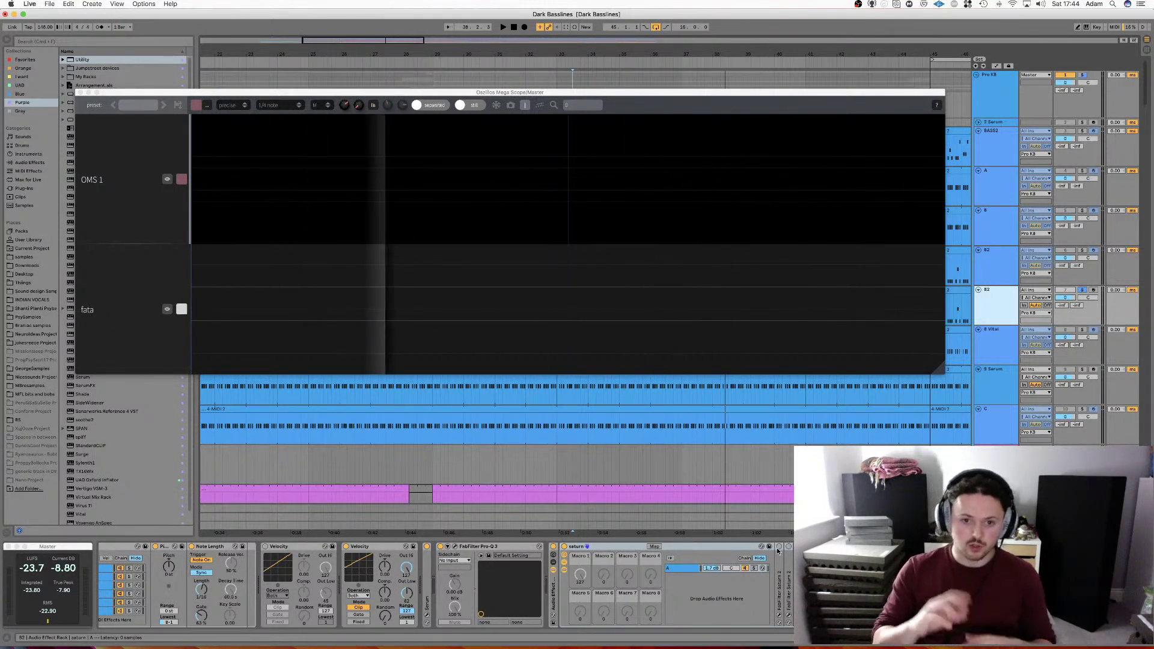
pyautogui.press('space')
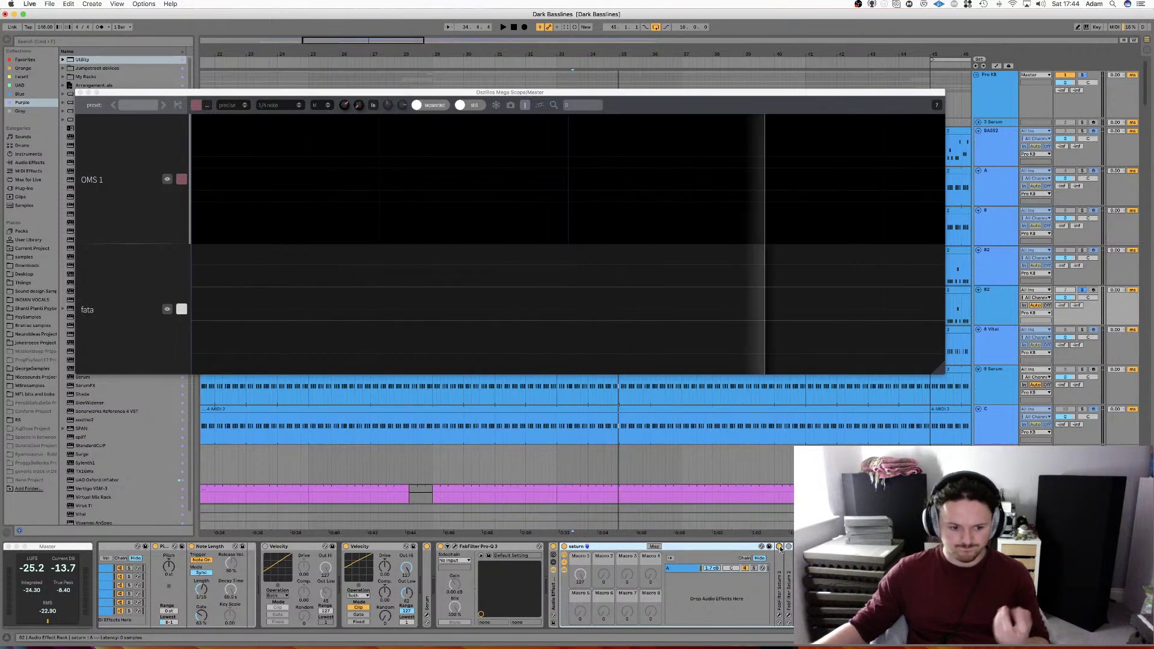
pyautogui.press('space')
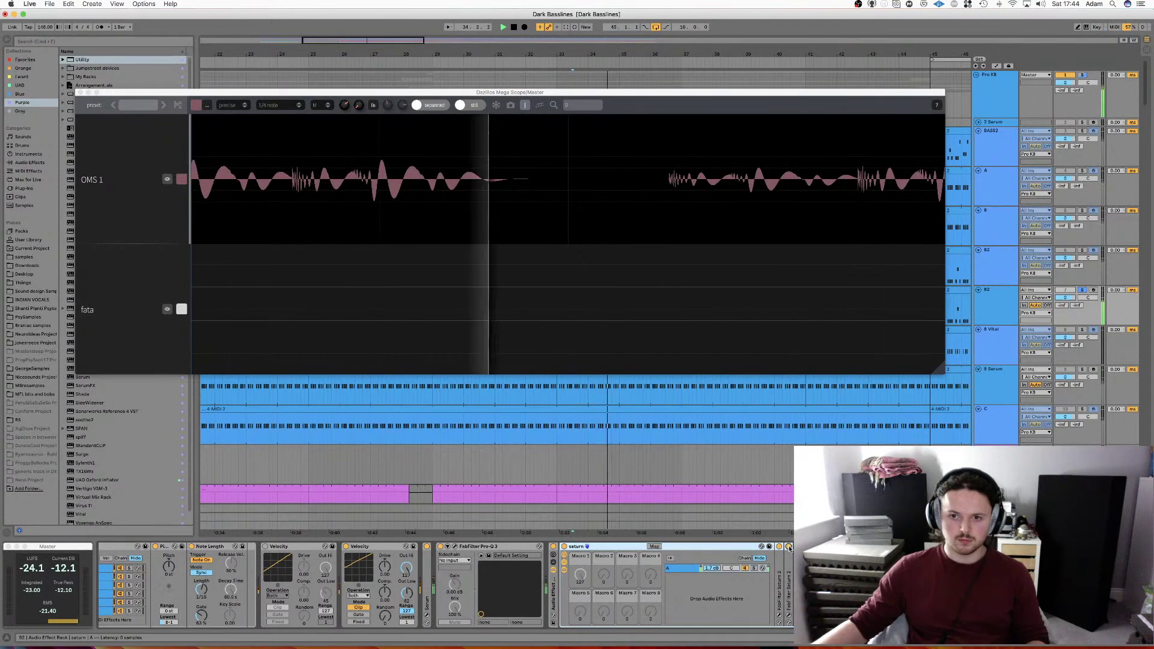
pyautogui.press('space')
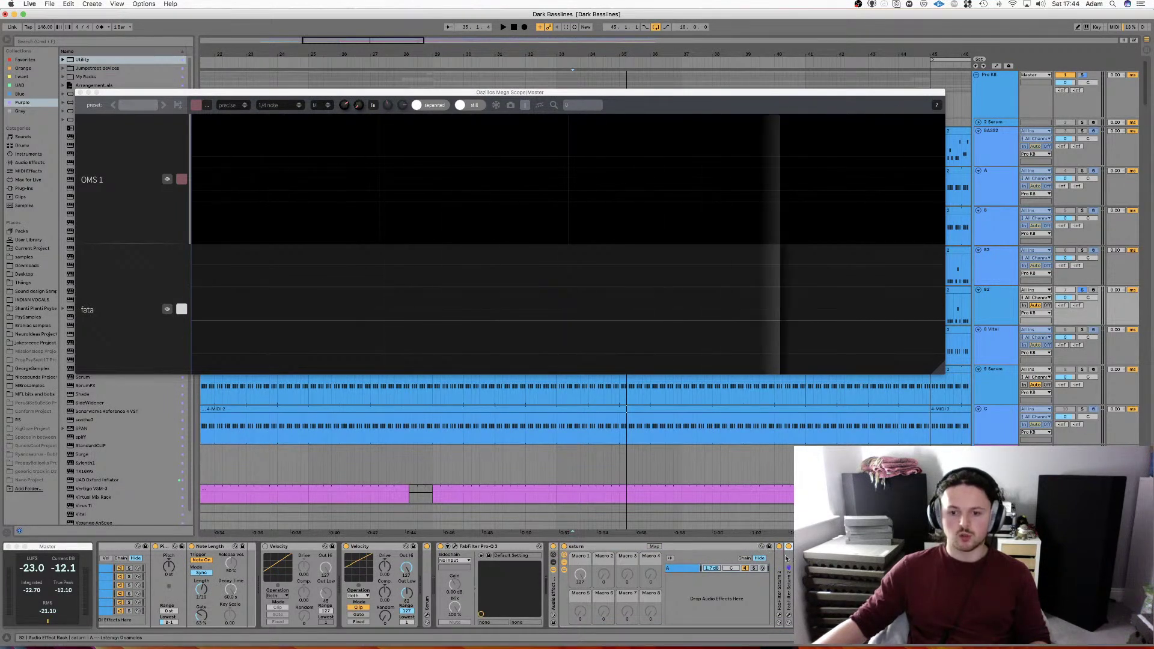
# Inspect the first Saturn 2's bands and the curve of the Pro-Q 3 placed after the two Saturns, closing each window.
pyautogui.click(778, 613)
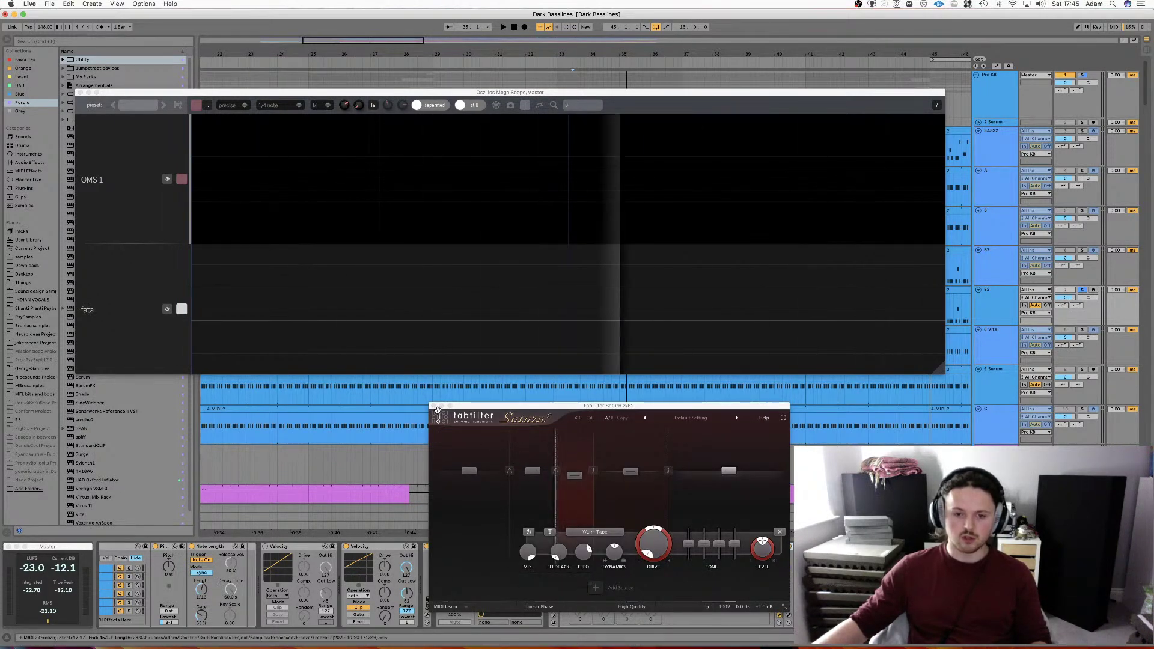
pyautogui.click(436, 407)
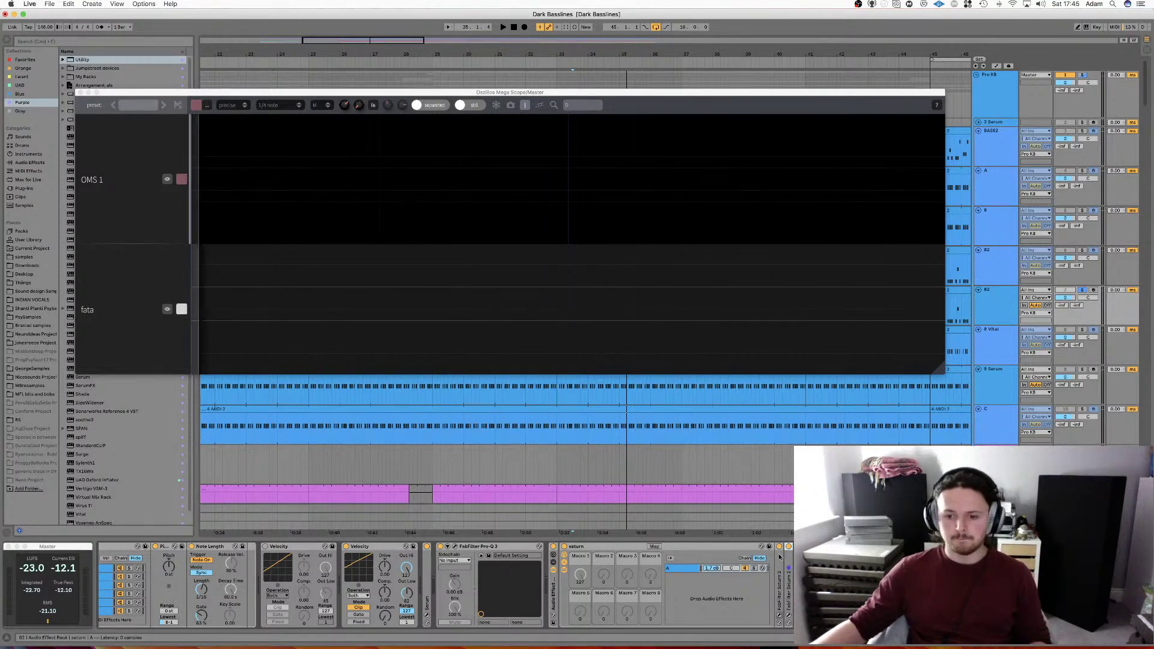
pyautogui.hscroll(2, 763, 583)
pyautogui.hscroll(2, 759, 595)
pyautogui.click(777, 616)
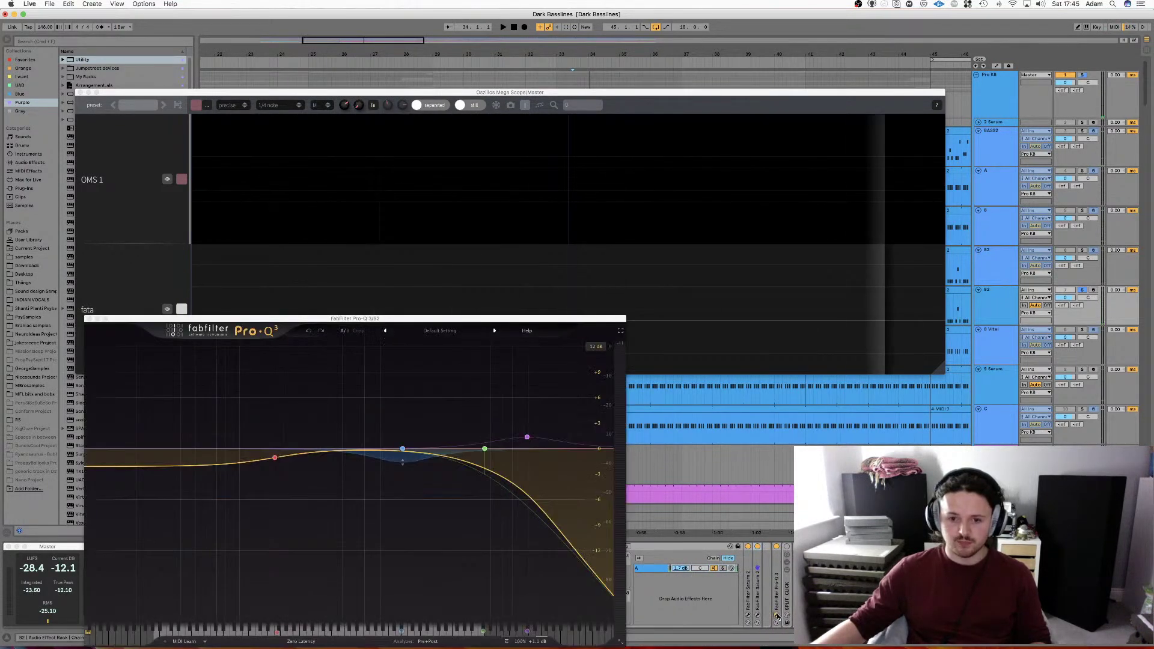
pyautogui.click(777, 616)
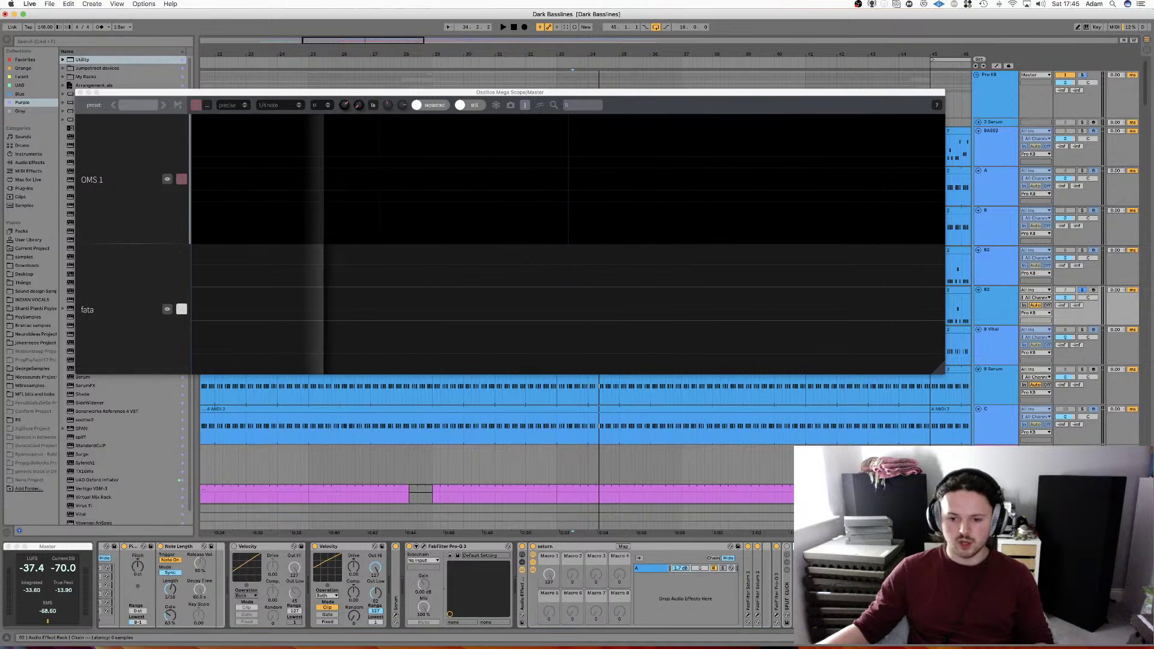
# Examine the EQ curves of the remaining Pro-Q 3 plug-ins on the duplicated B2 track and hide the plug-in windows.
pyautogui.hscroll(1, 790, 609)
pyautogui.click(768, 615)
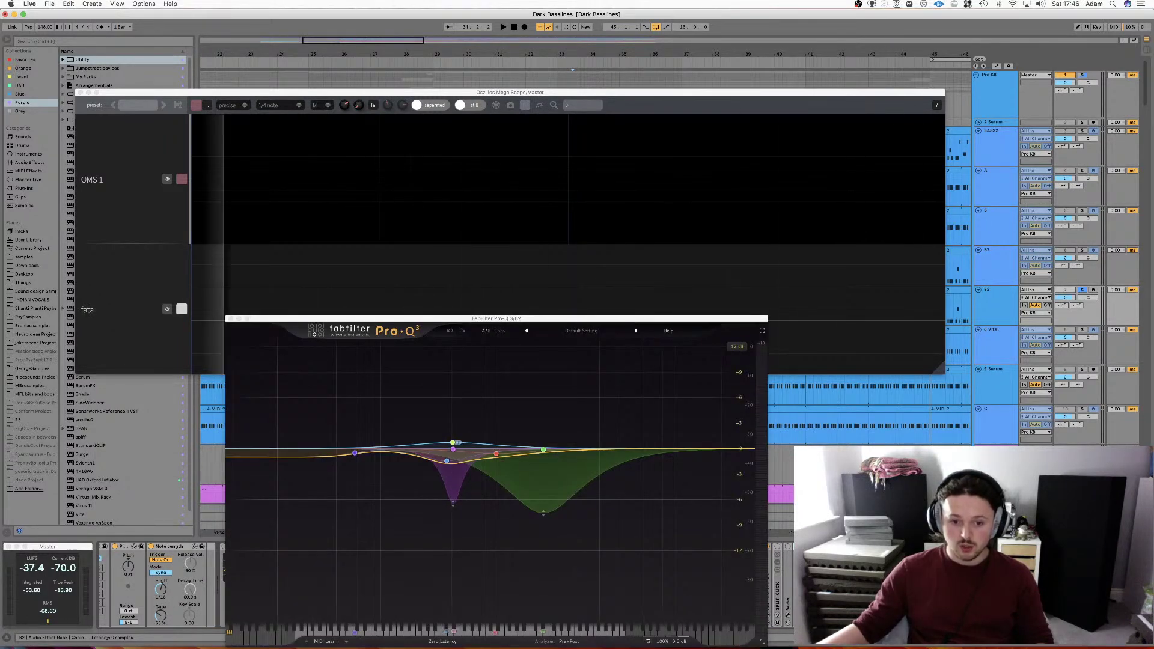
pyautogui.press('super+alt+p')
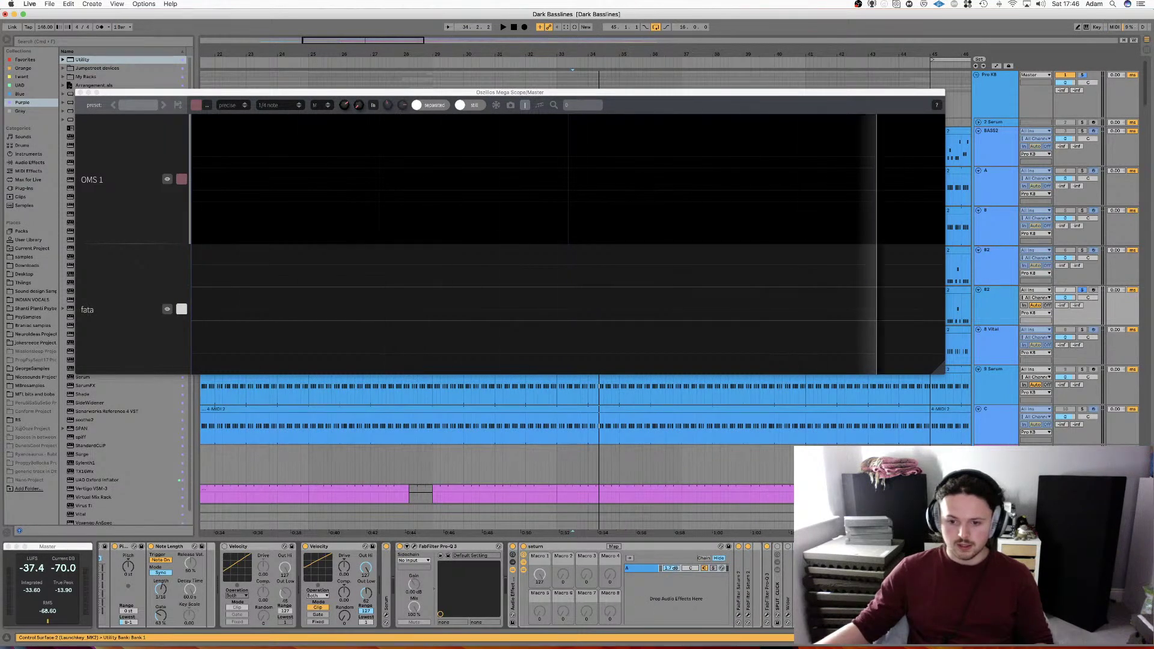
pyautogui.press('super+alt+p')
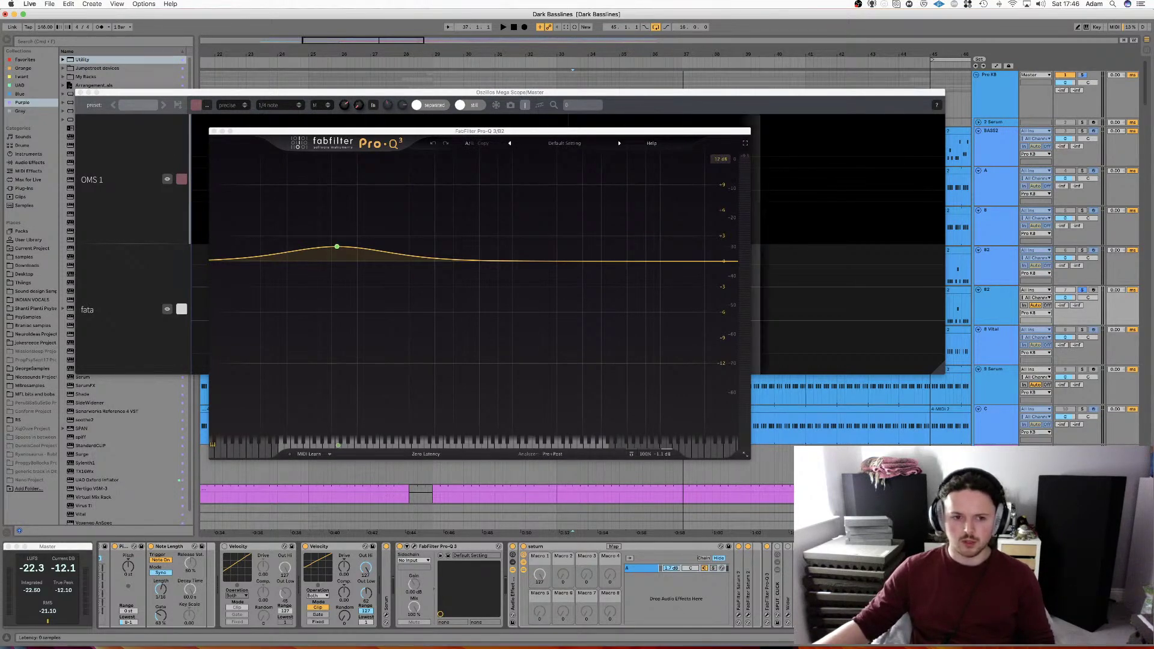
pyautogui.press('super+alt+p')
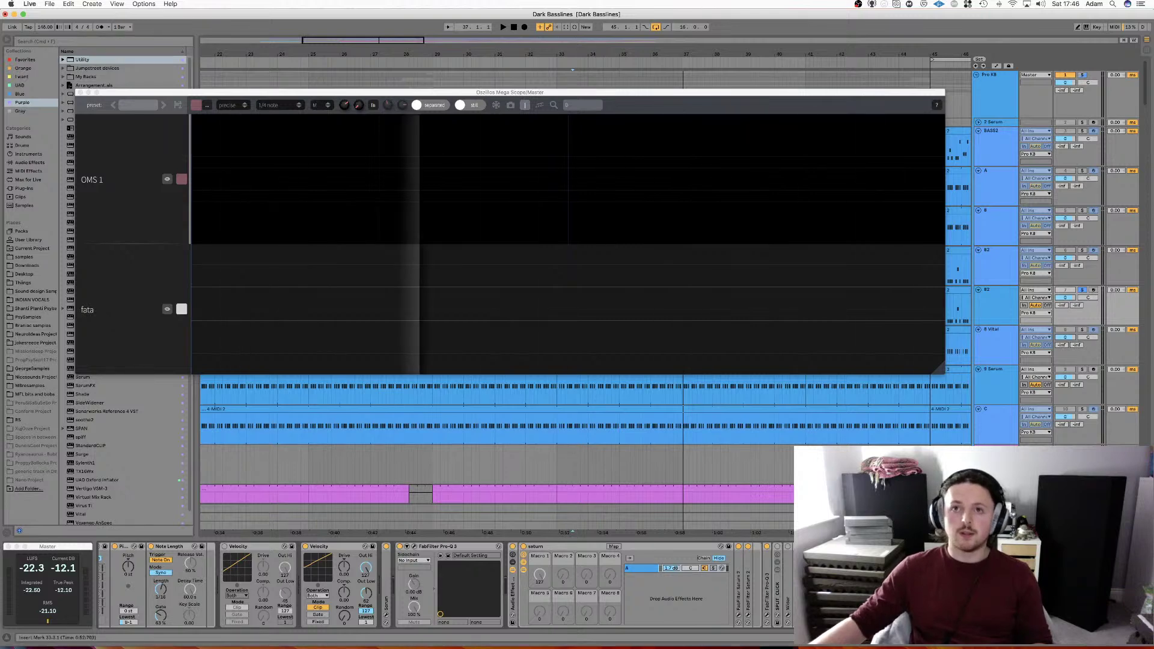
# Close the Mega Scope, take the duplicated B2 track out of solo and delete it from the bass group.
pyautogui.click(80, 93)
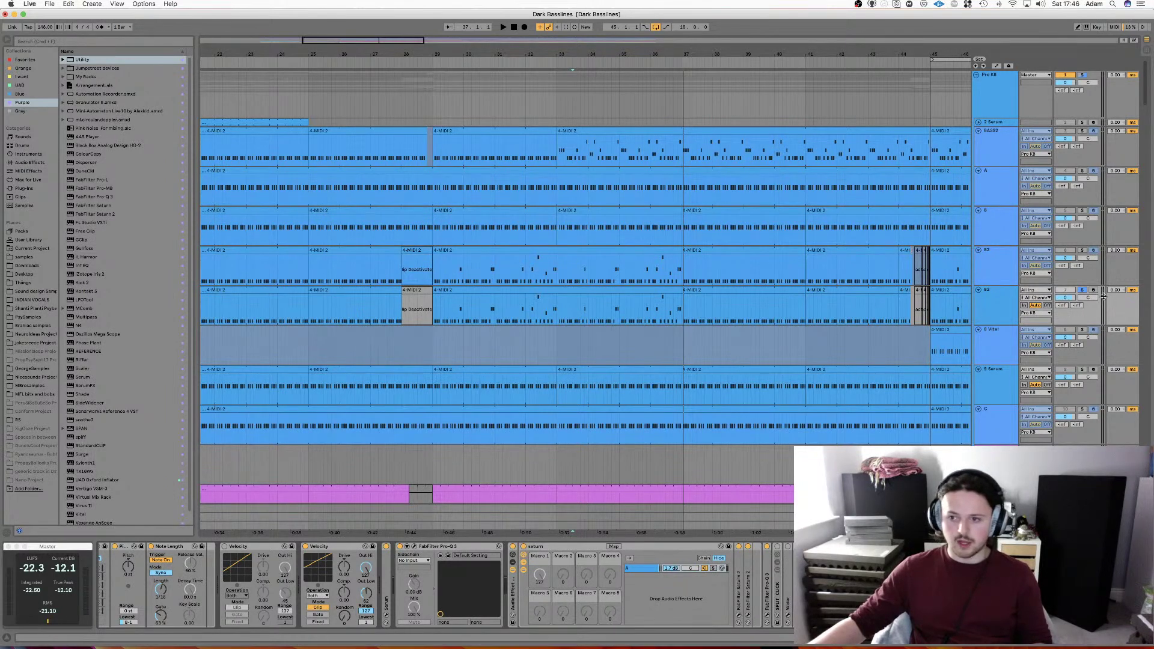
pyautogui.click(1083, 291)
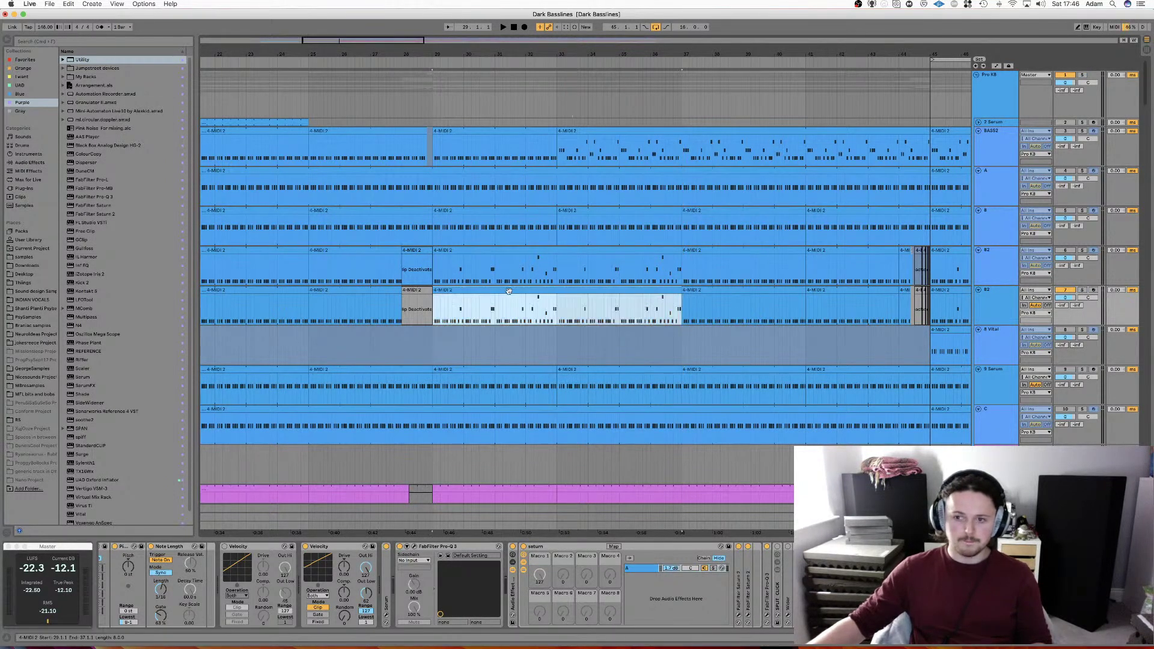
pyautogui.click(1014, 304)
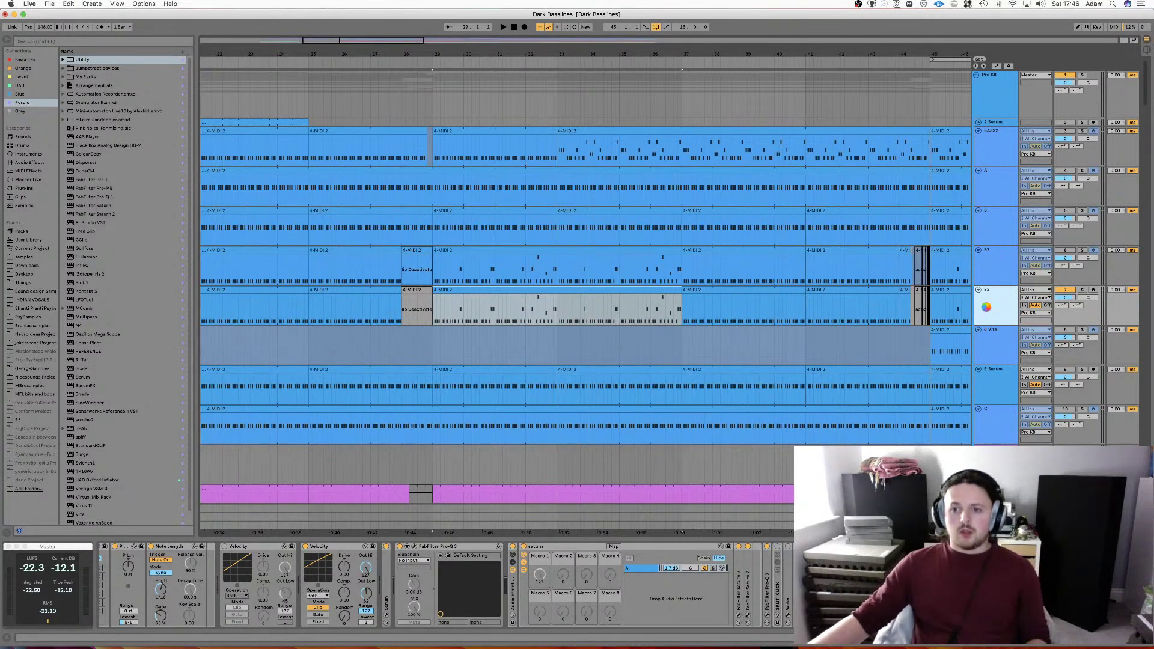
# Solo and audition the A, 8 Serum and C bass tracks in turn while viewing their device chains.
pyautogui.click(1002, 215)
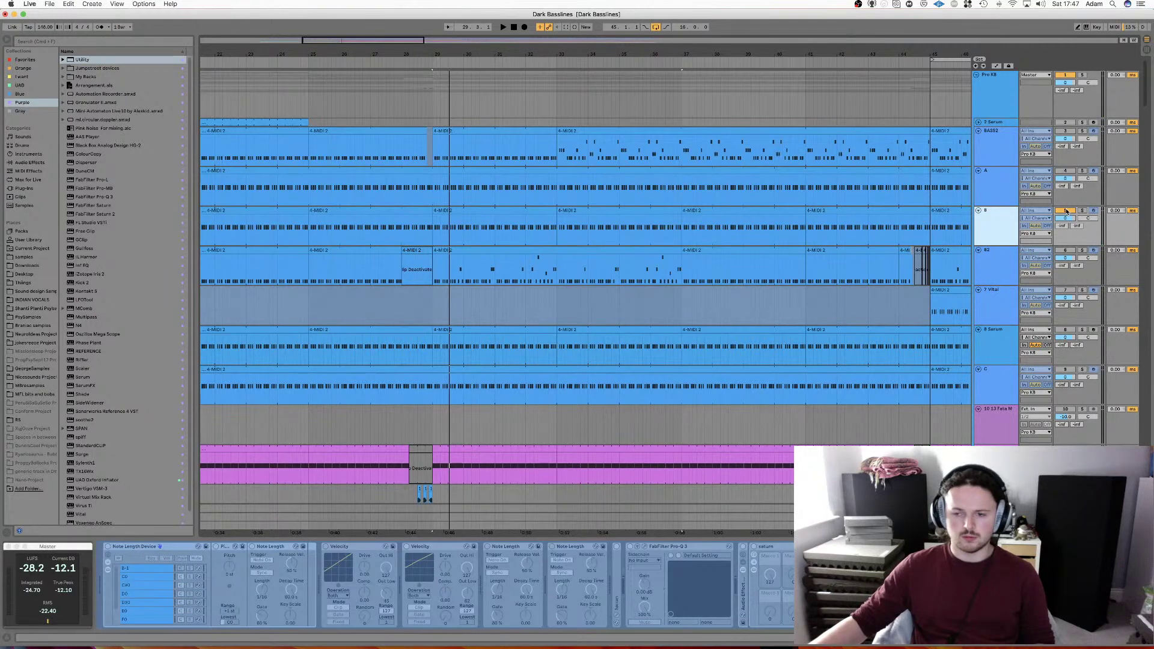
pyautogui.click(999, 198)
pyautogui.scroll(-1, 999, 192)
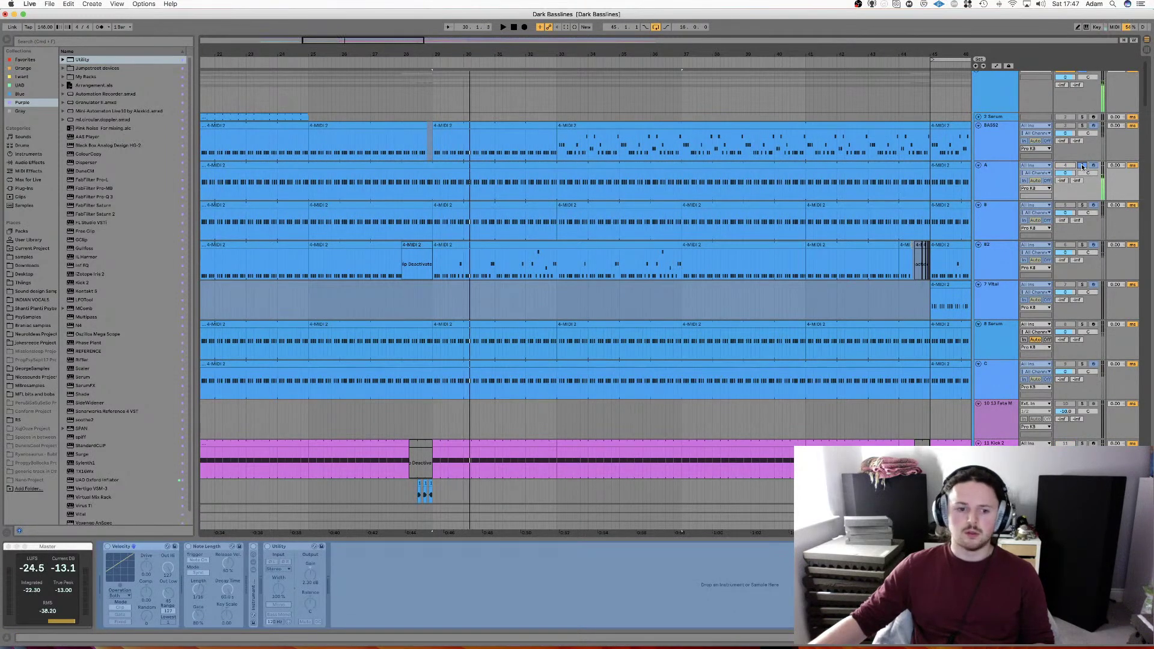
pyautogui.click(1000, 175)
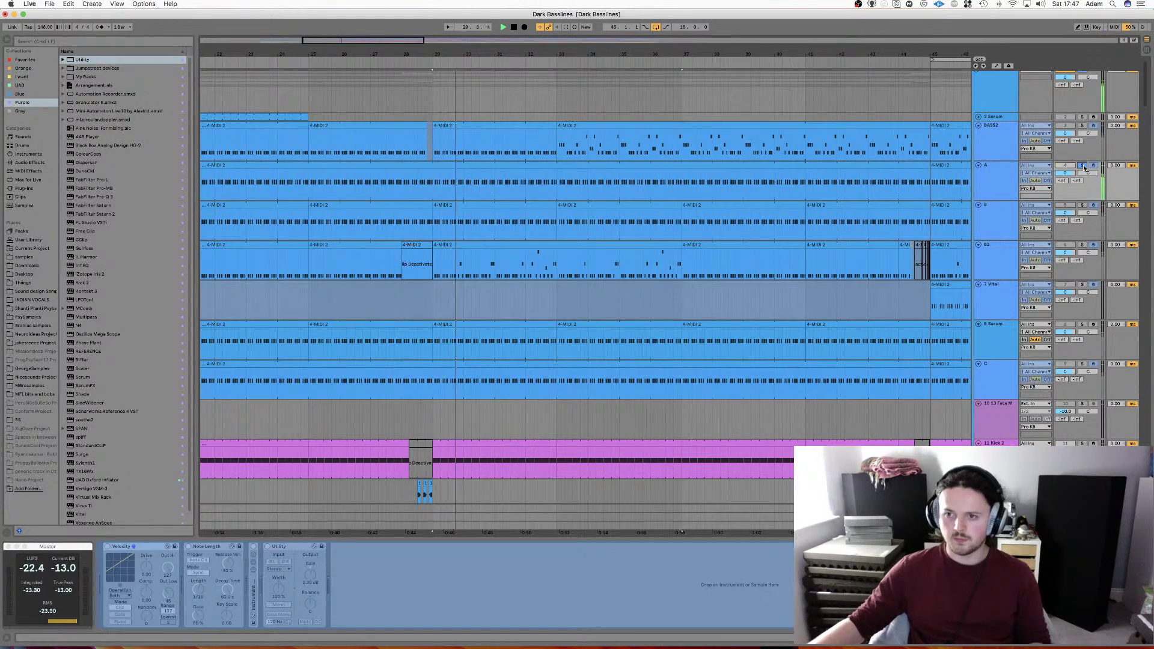
pyautogui.click(1004, 333)
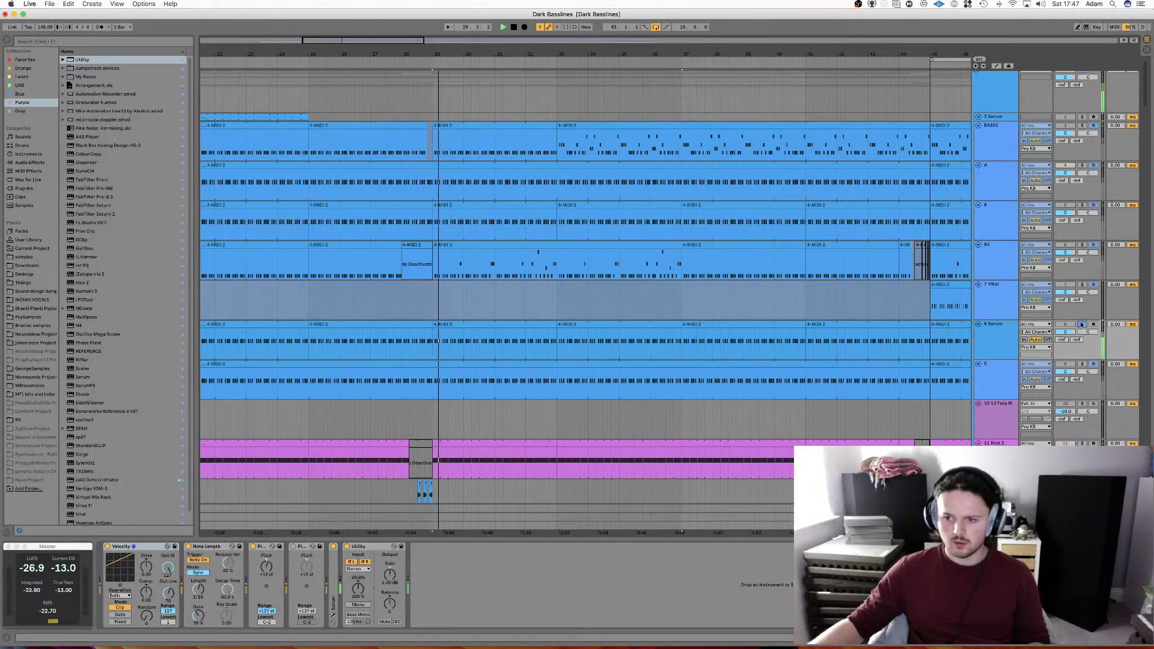
pyautogui.click(998, 381)
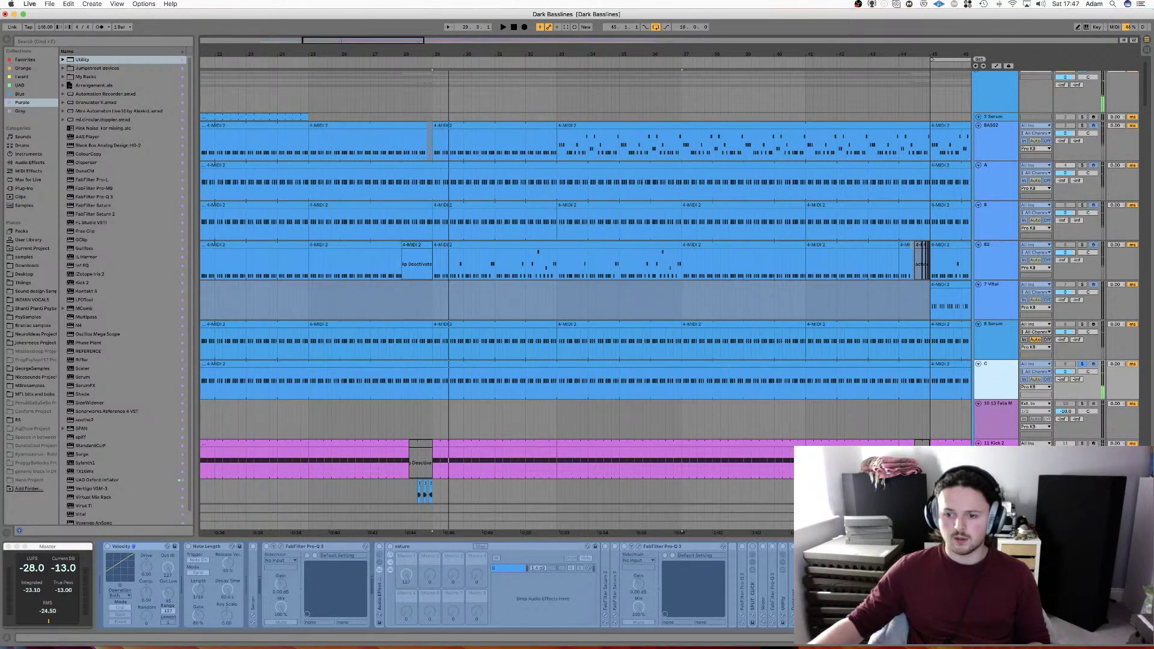
# Play the soloed C track while watching its waveform in the Master track's Oscillo Mega Scope, and close the scope.
pyautogui.click(996, 525)
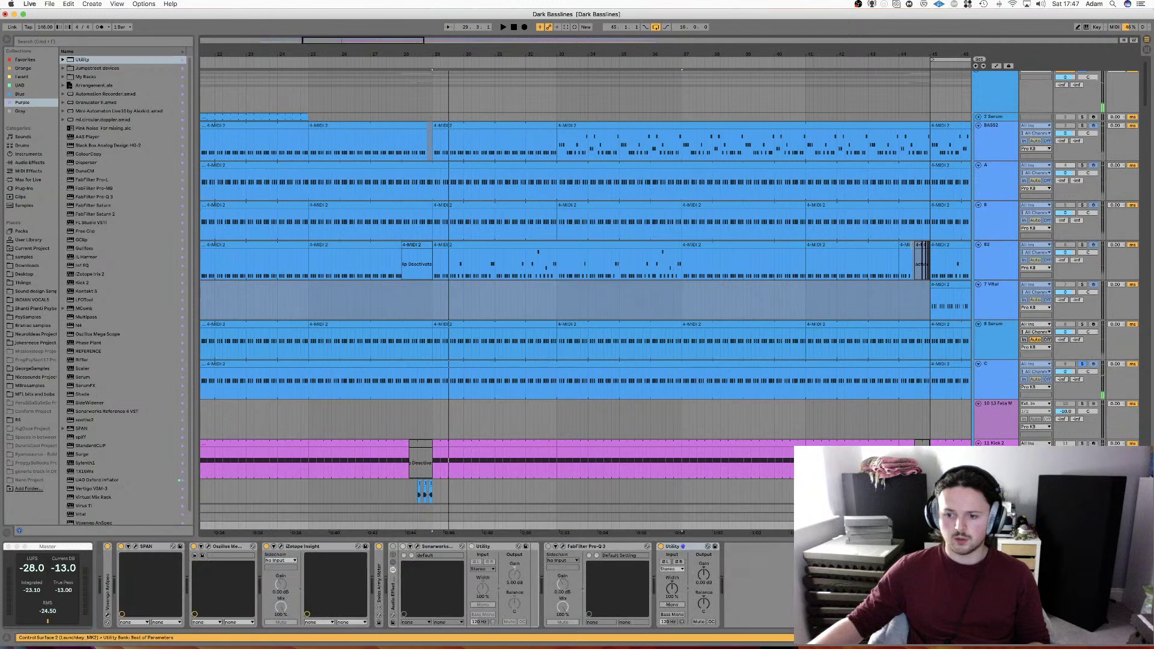
pyautogui.click(209, 548)
pyautogui.press('space')
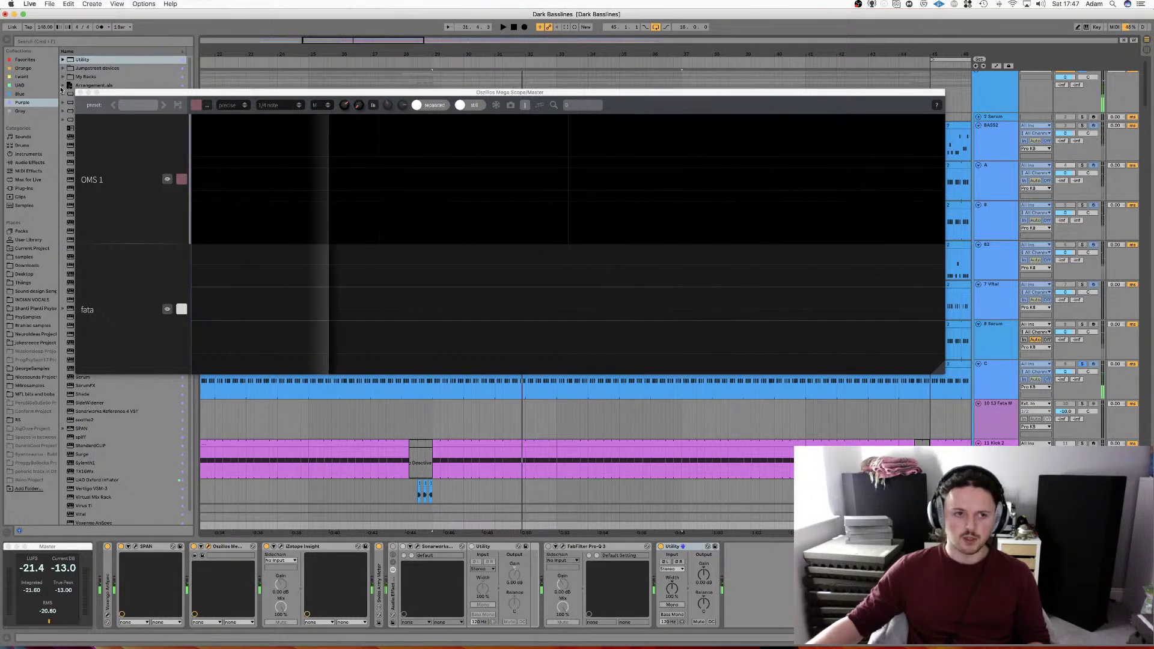
pyautogui.click(81, 92)
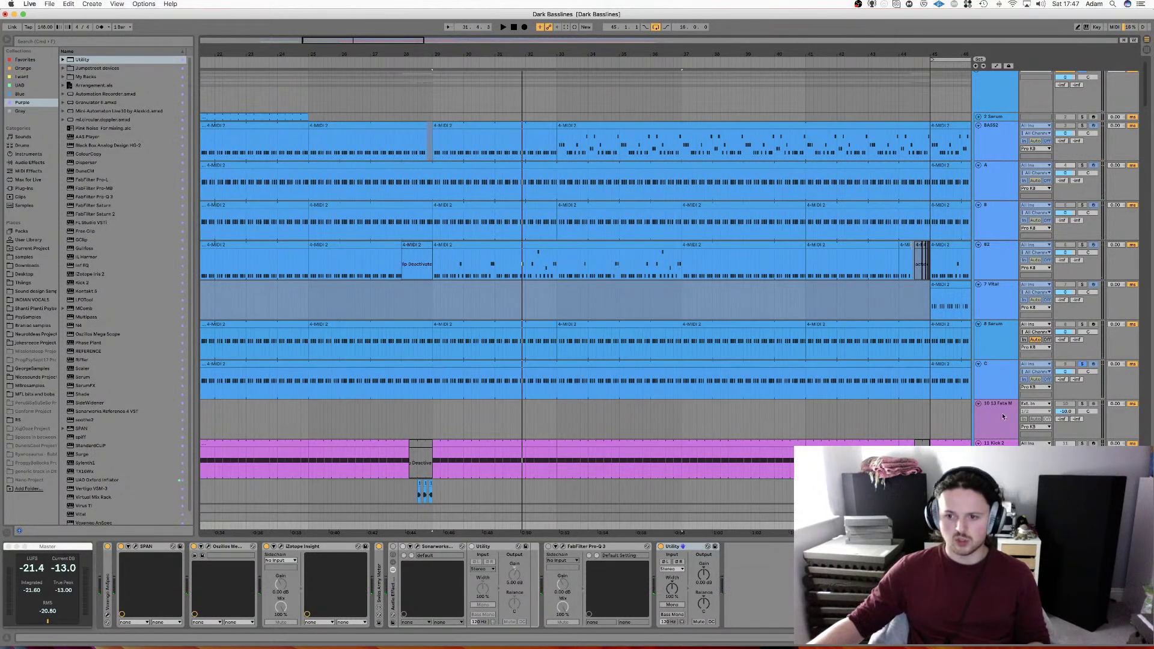
# Unsolo the C track, reactivate the A and B2 tracks, and review the device chains of 8 Serum, C and B2.
pyautogui.click(992, 382)
pyautogui.click(990, 350)
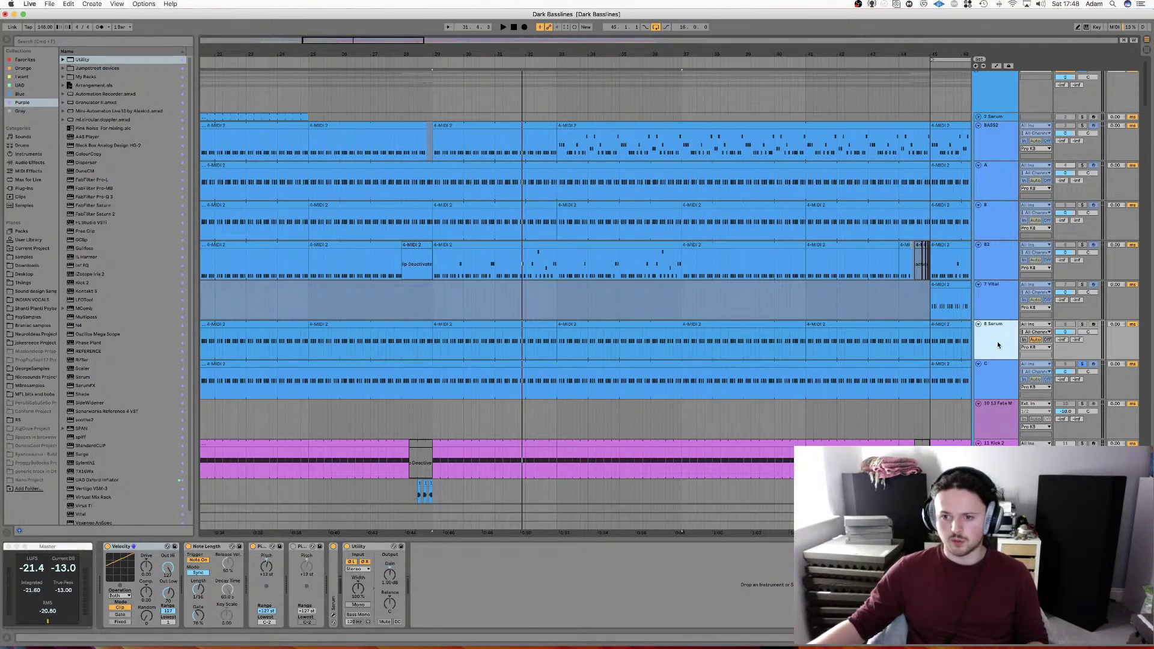
pyautogui.click(1000, 384)
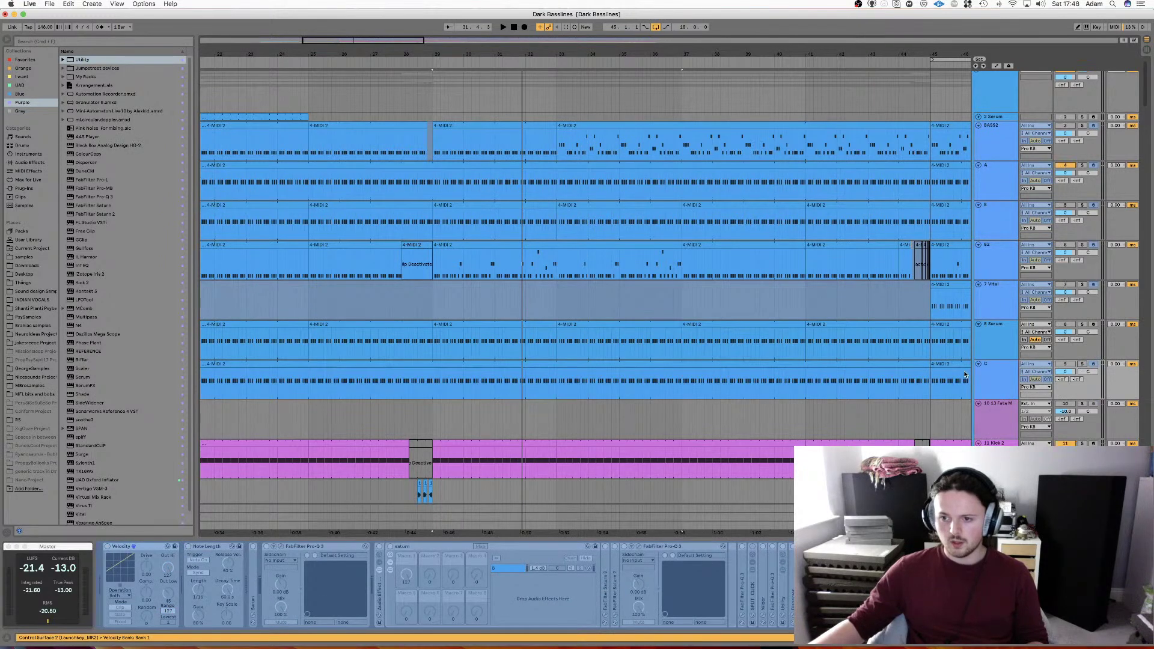
pyautogui.scroll(1, 965, 375)
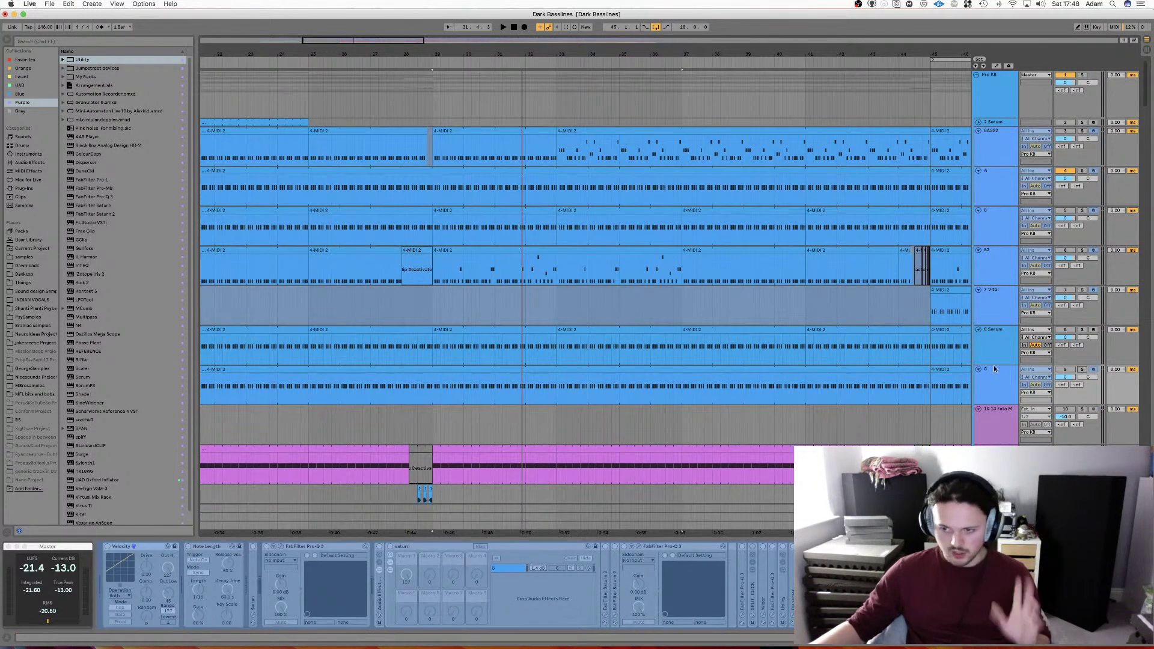
pyautogui.click(1005, 261)
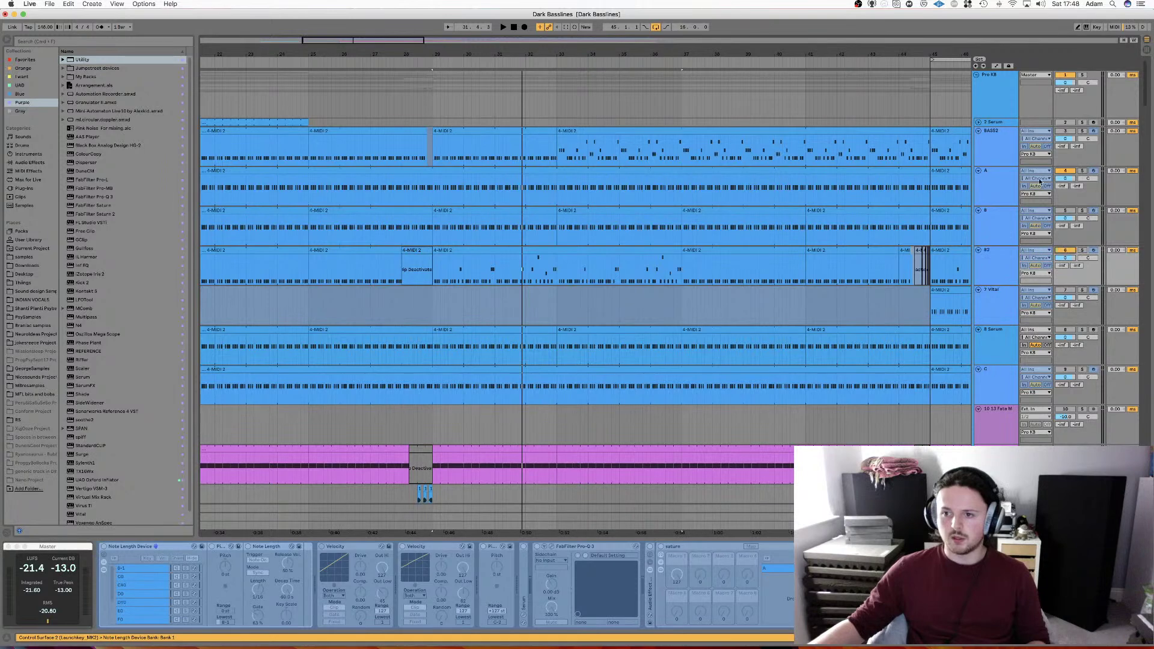
# Select the Pro KB group and fold it so the tracks below it move up in the arrangement.
pyautogui.click(985, 86)
pyautogui.click(992, 72)
pyautogui.click(977, 75)
pyautogui.click(977, 75)
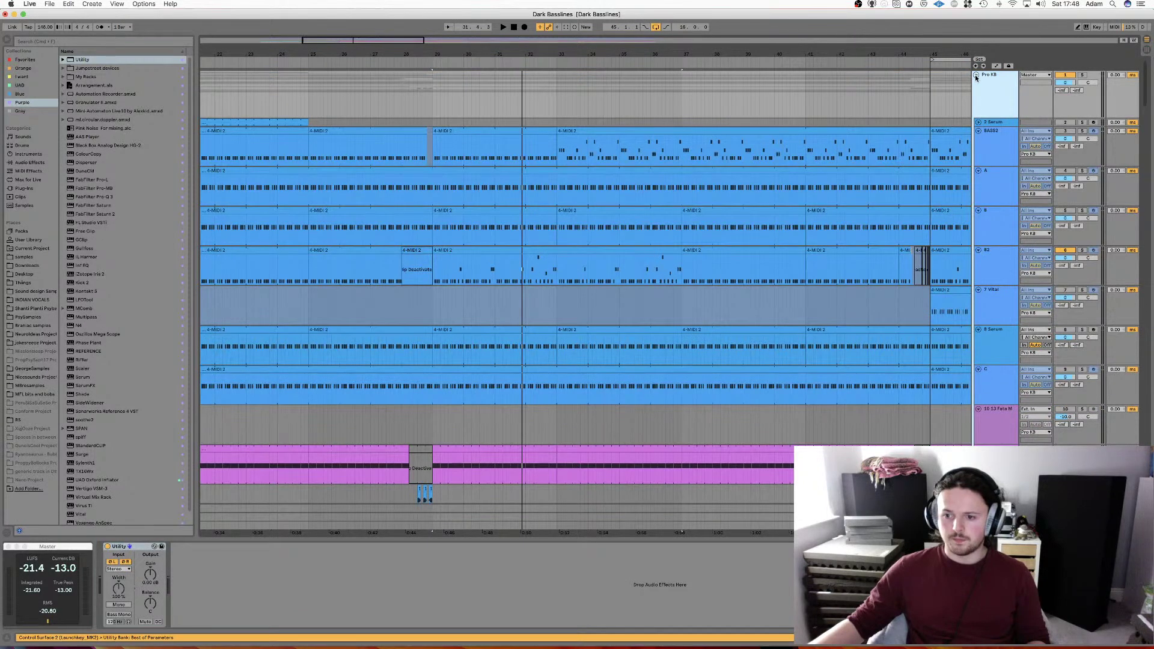
pyautogui.click(976, 75)
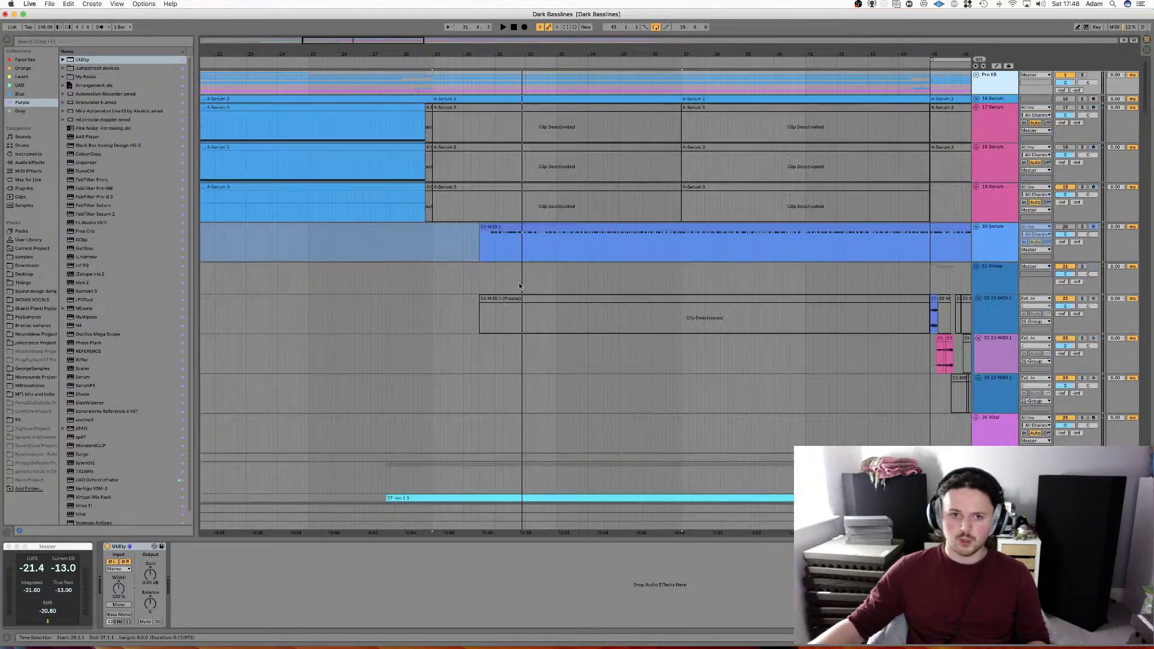
# Play the full arrangement from bar 28 twice while looking through the tracks below the folded group.
pyautogui.scroll(-5, 374, 343)
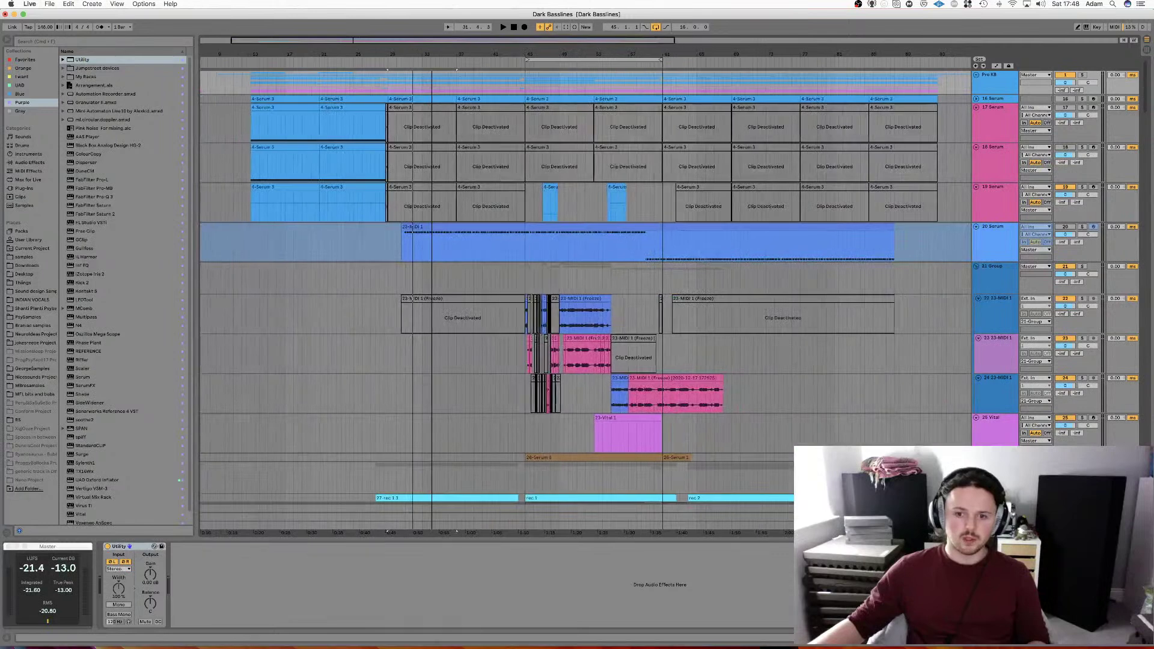
pyautogui.scroll(-5, 377, 340)
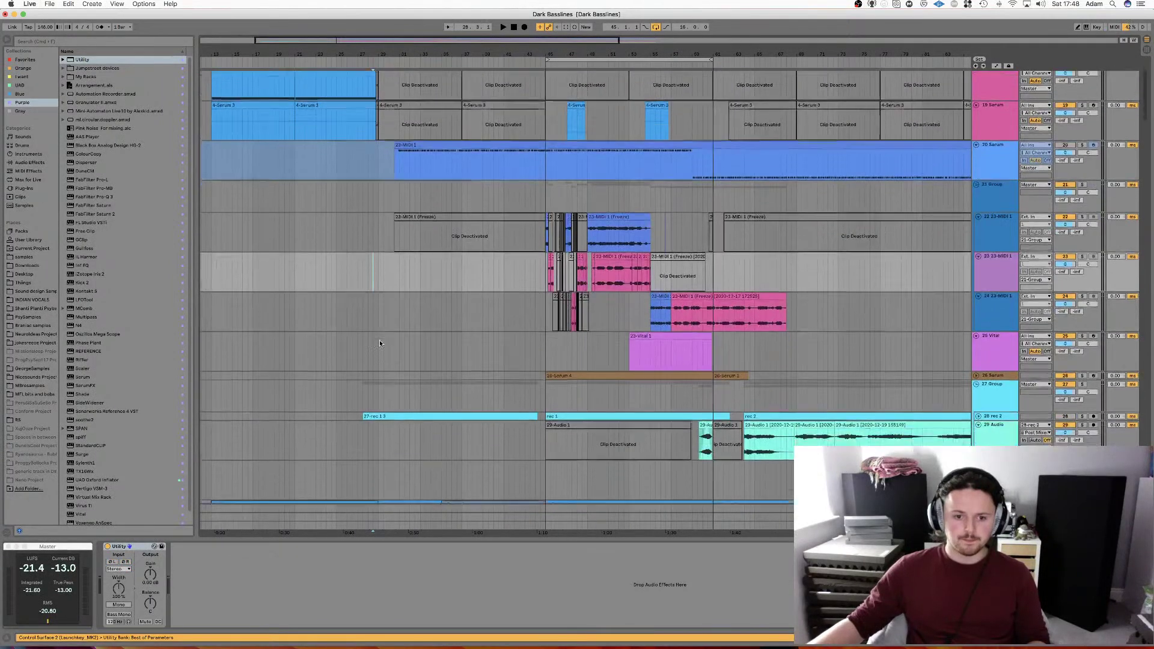
pyautogui.click(369, 352)
pyautogui.press('space')
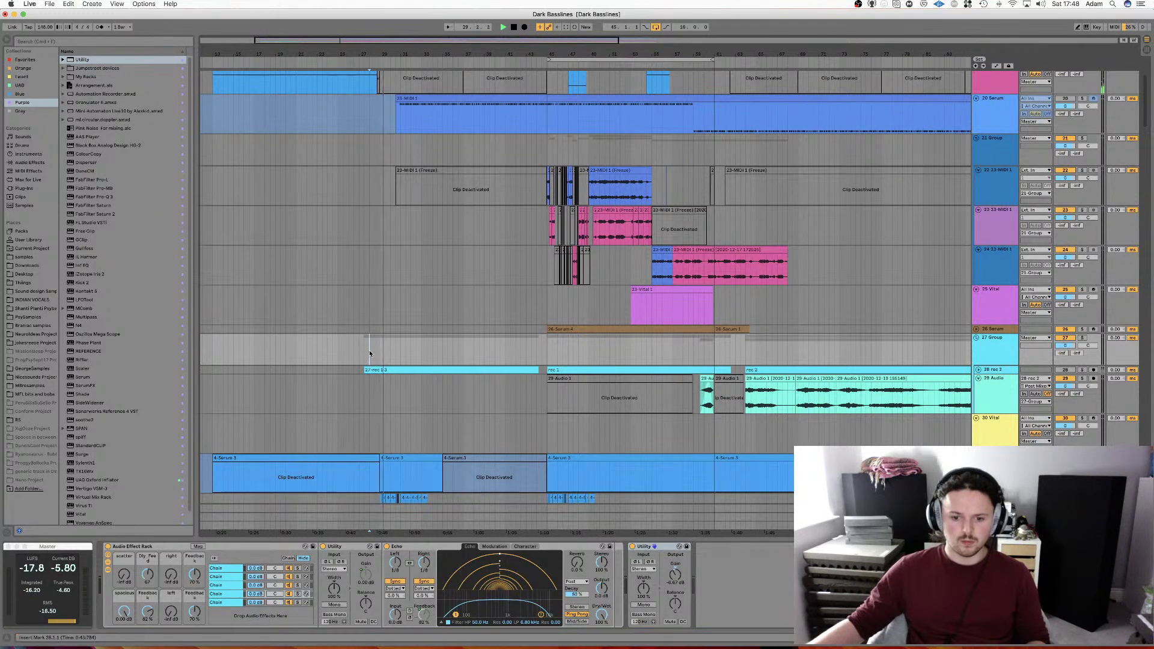
pyautogui.scroll(-1, 369, 350)
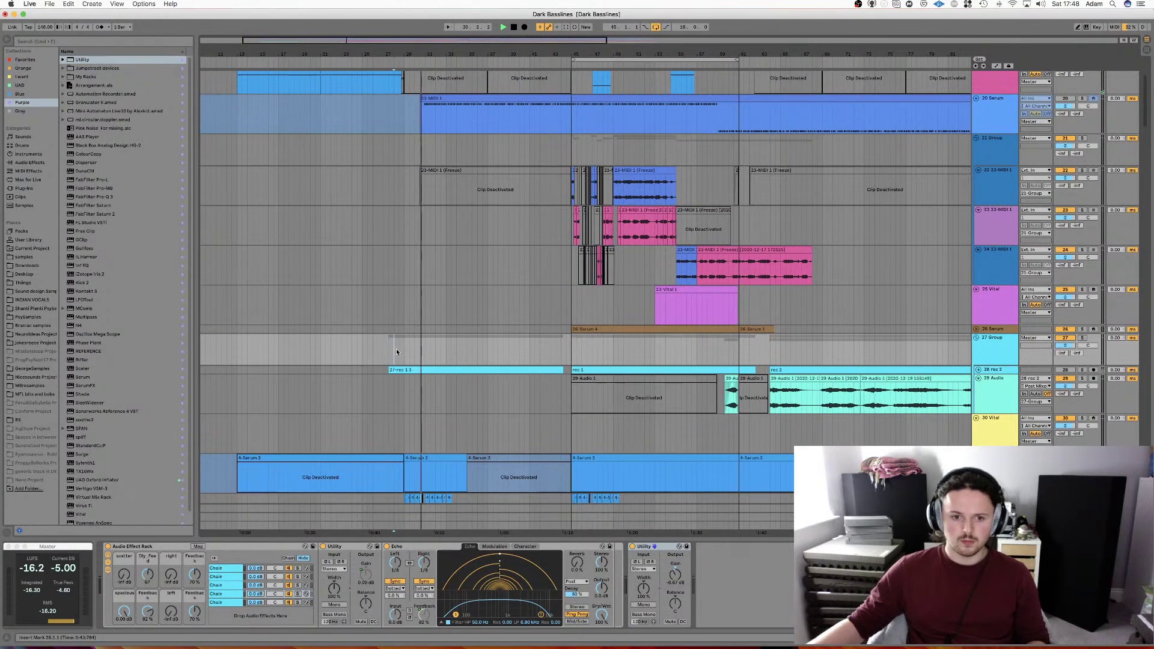
pyautogui.scroll(-1, 395, 349)
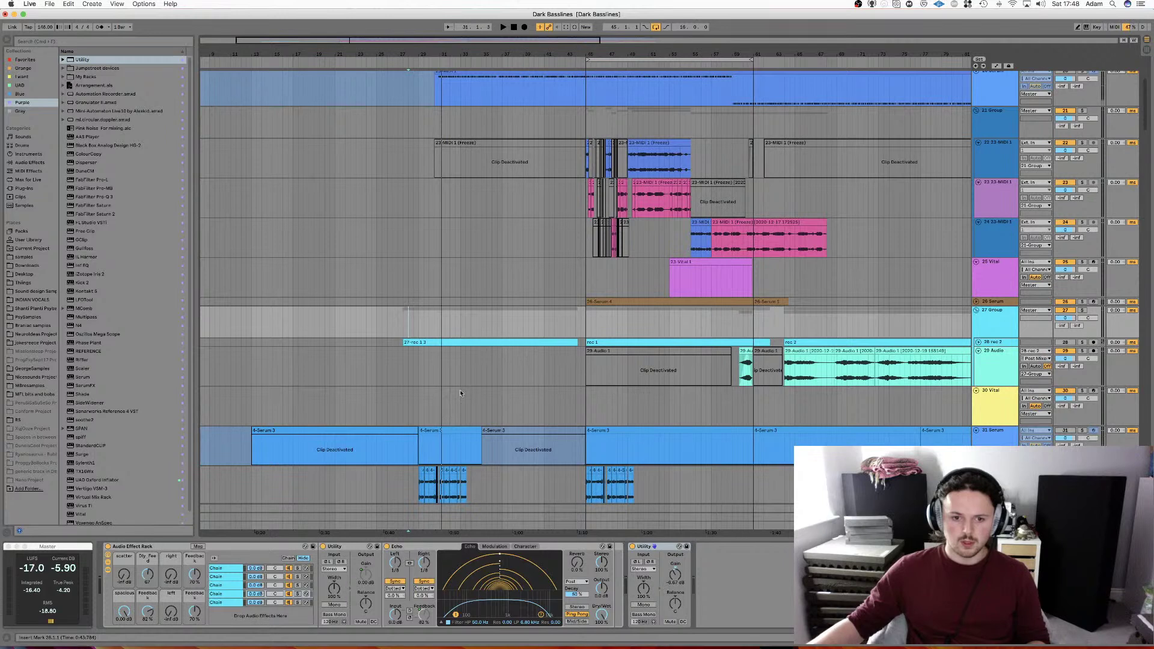
pyautogui.scroll(-1, 390, 339)
pyautogui.press('space')
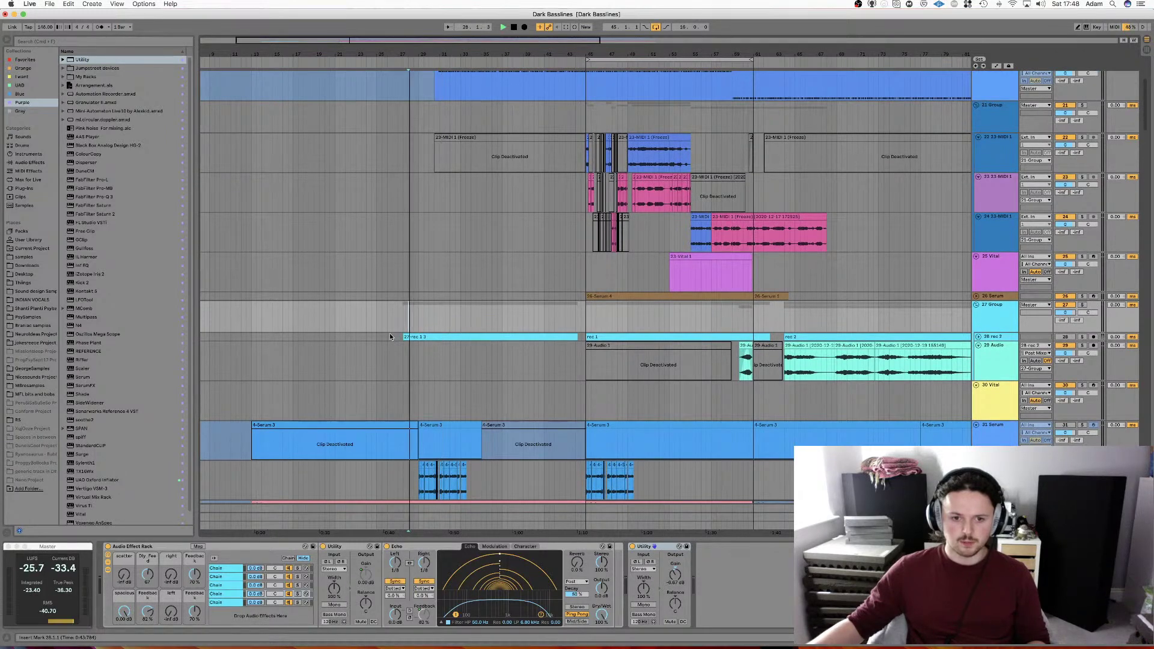
# Audition the transition around bar 45 and locate the drum tracks that play during it.
pyautogui.click(575, 359)
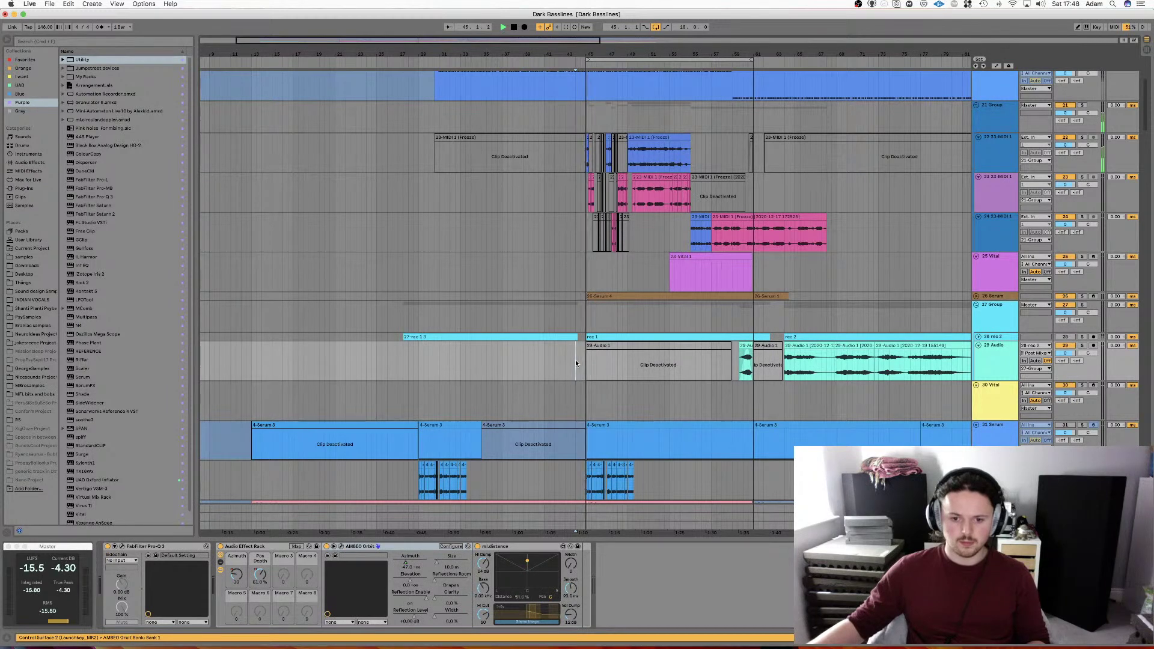
pyautogui.click(585, 365)
pyautogui.scroll(-10, 585, 365)
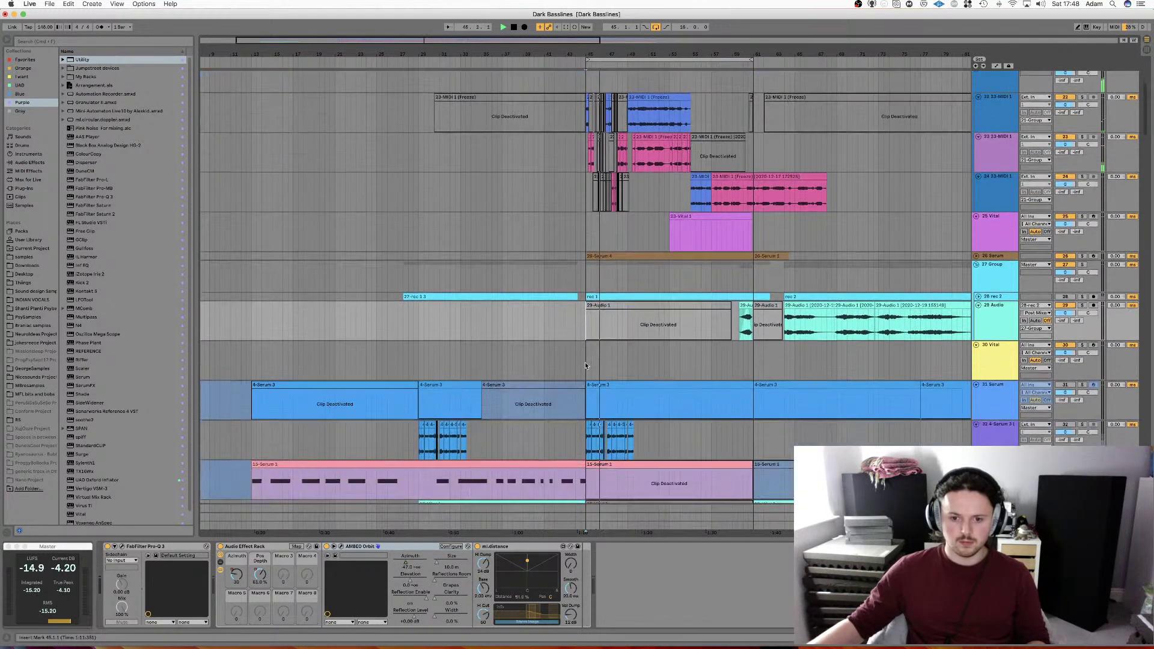
pyautogui.scroll(-8, 575, 261)
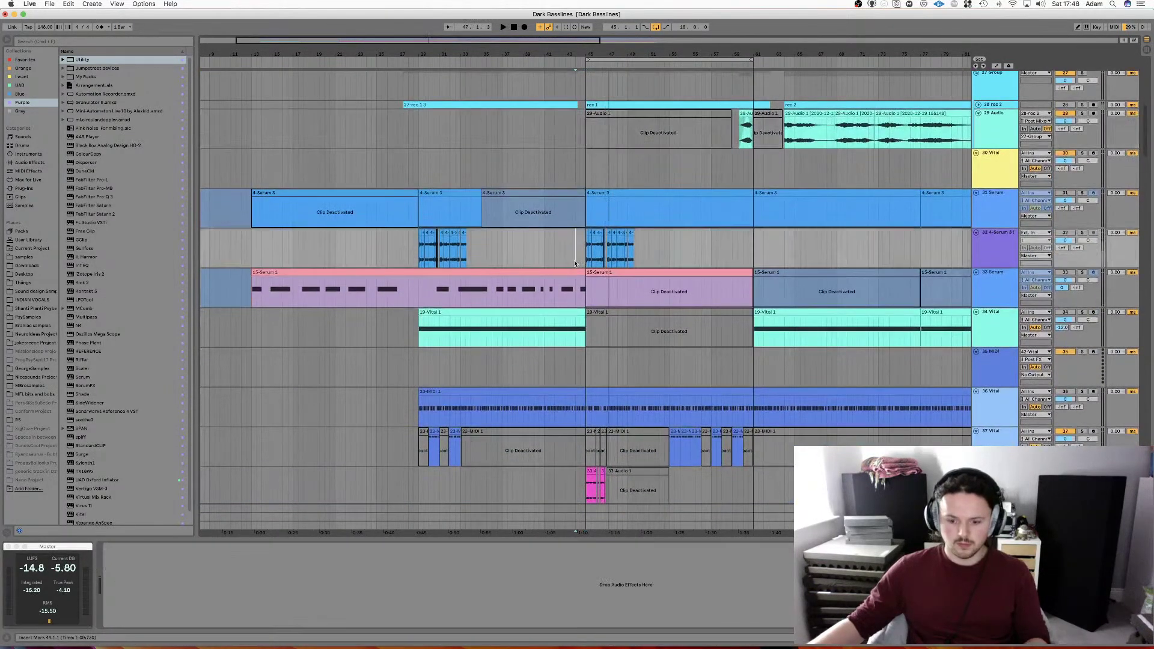
pyautogui.click(575, 257)
pyautogui.scroll(-20, 576, 259)
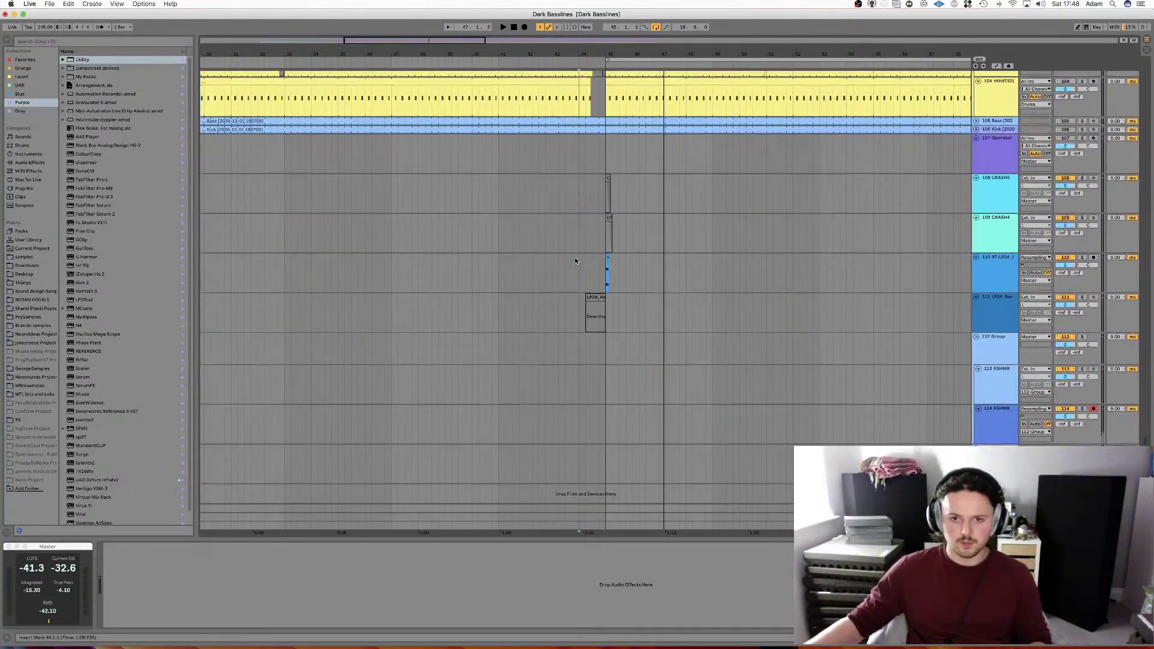
pyautogui.scroll(15, 575, 260)
pyautogui.scroll(5, 576, 260)
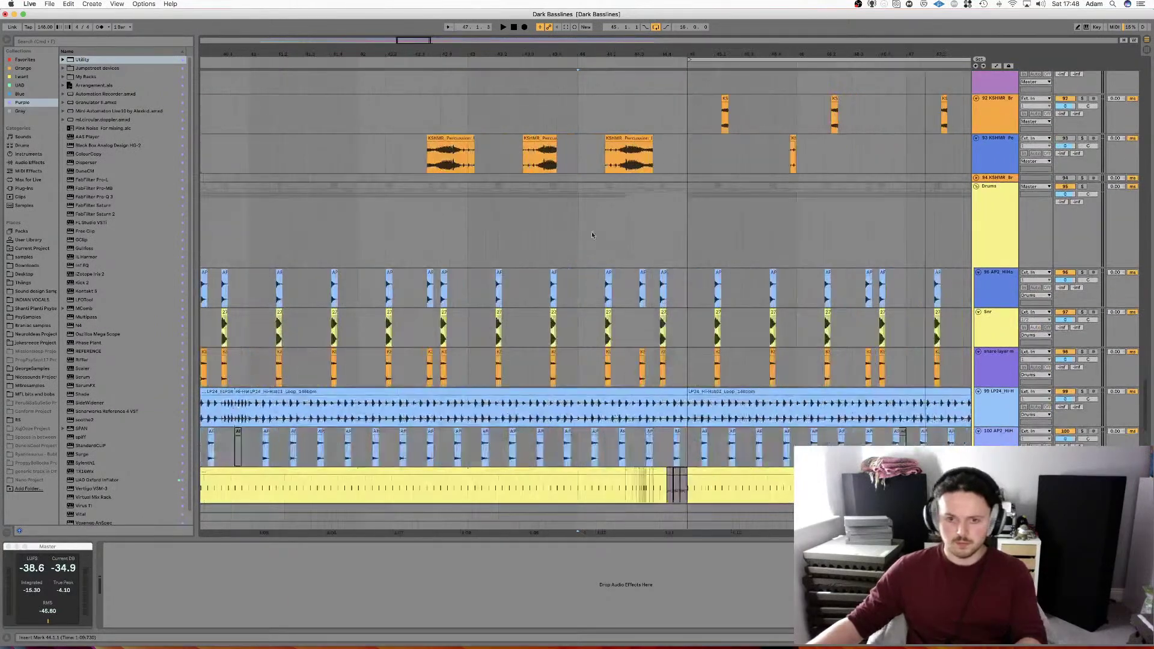
pyautogui.press('space')
pyautogui.scroll(-1, 569, 255)
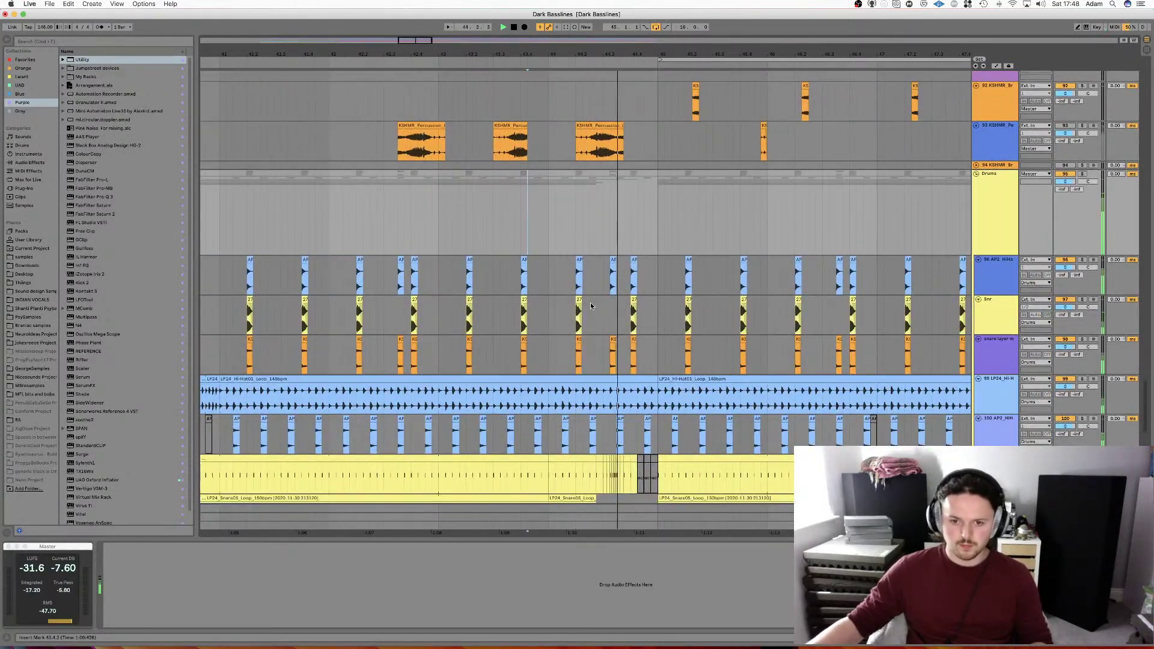
# Deactivate the last hits before bar 45 on track 96, Snr and the snare layer, and audition the gap.
pyautogui.moveTo(600, 271); pyautogui.dragTo(645, 351)
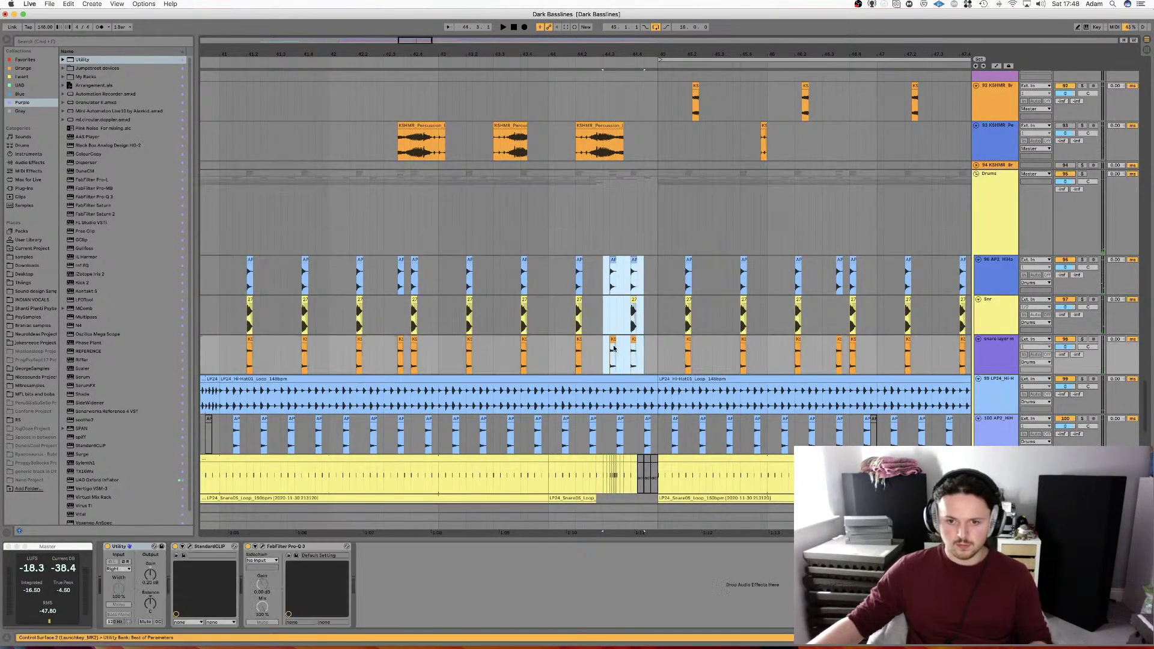
pyautogui.press('0')
pyautogui.click(576, 278)
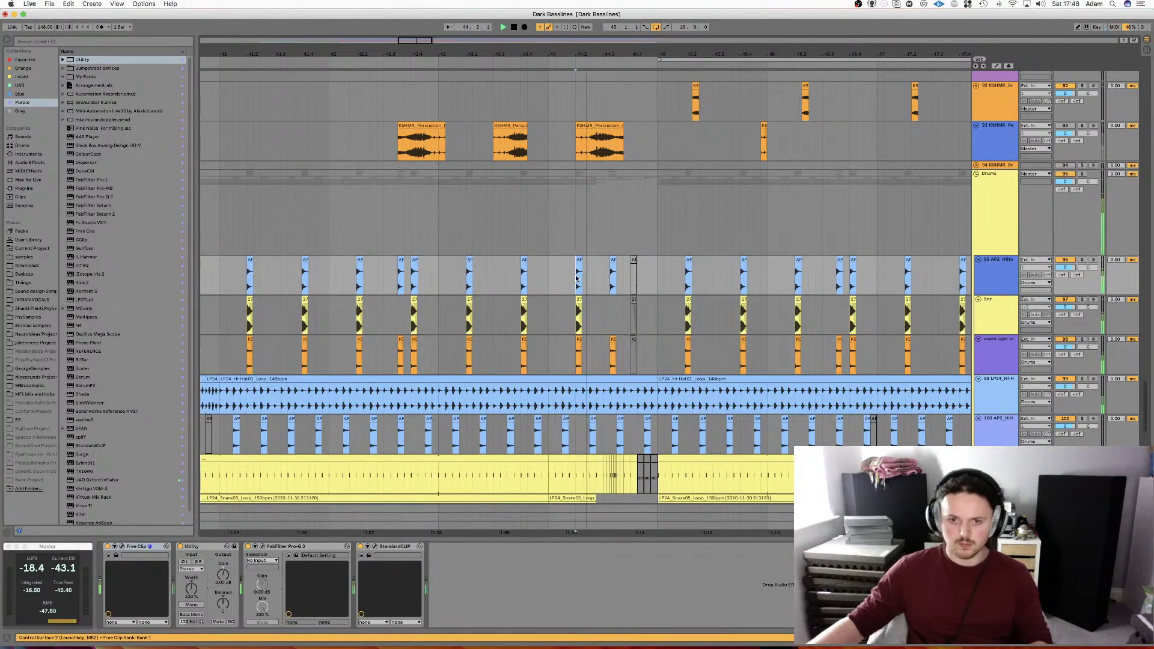
pyautogui.moveTo(590, 274); pyautogui.dragTo(626, 355)
pyautogui.click(556, 265)
pyautogui.press('space')
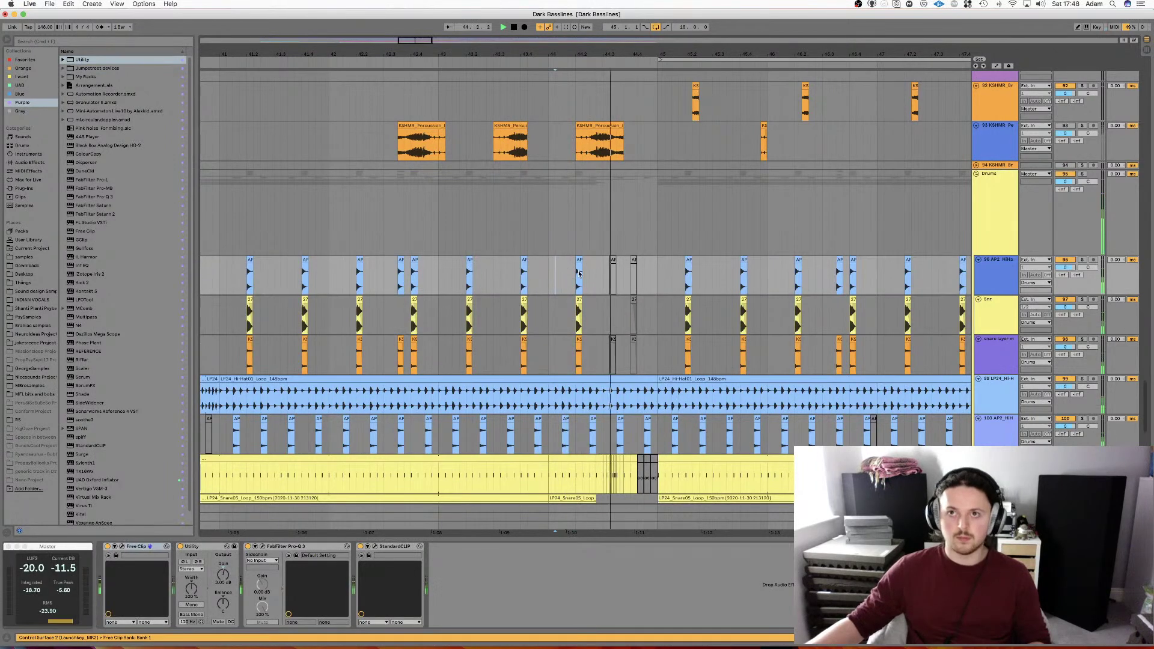
pyautogui.press('space')
# Delete the hi-hat loop's tail and the track 100 hits just before bar 45, play it, and trim the loop's end to 44.3.
pyautogui.scroll(-1, 665, 378)
pyautogui.hscroll(-1, 666, 378)
pyautogui.click(664, 366)
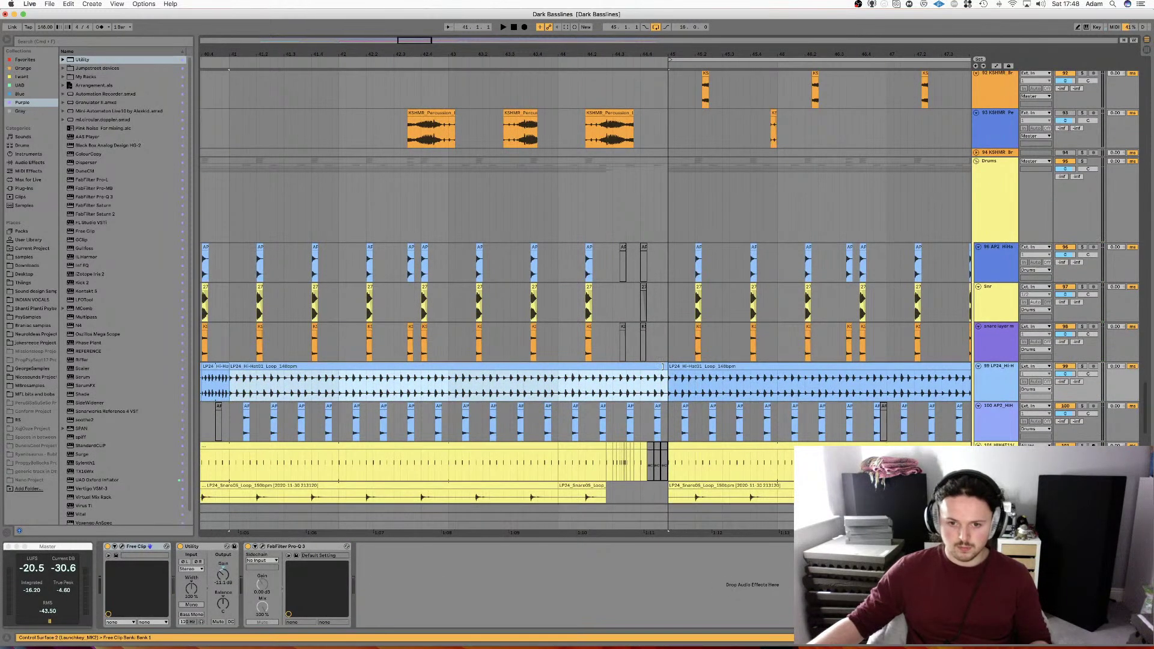
pyautogui.moveTo(623, 412); pyautogui.dragTo(669, 378)
pyautogui.press('Delete')
pyautogui.click(572, 385)
pyautogui.press('space')
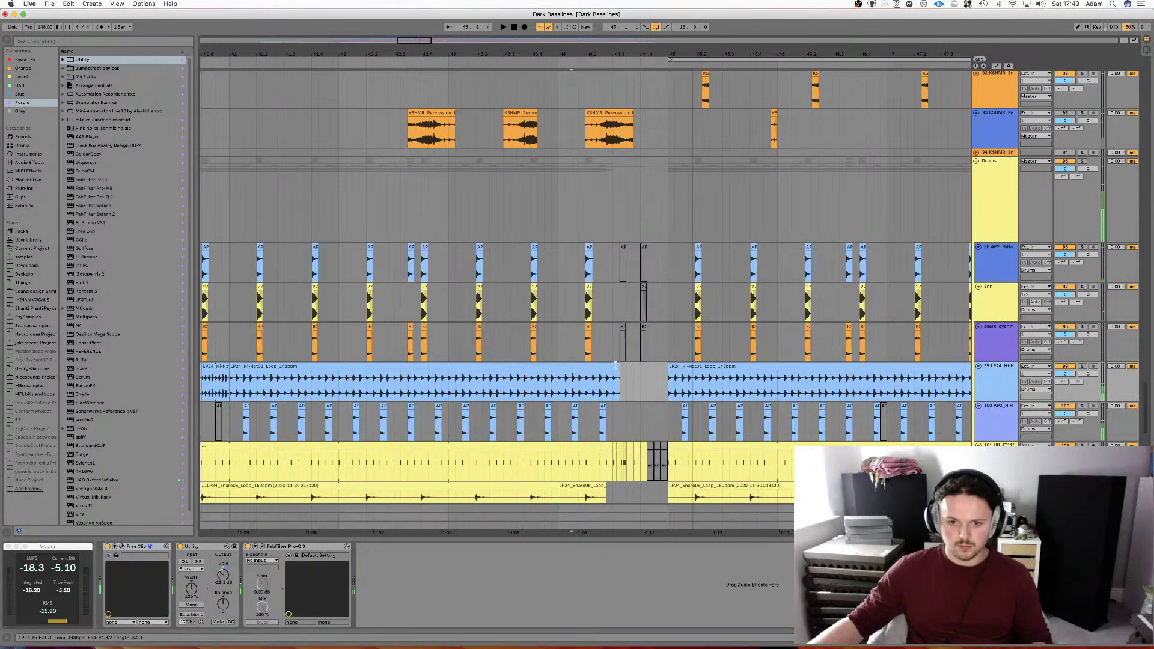
pyautogui.moveTo(620, 378); pyautogui.dragTo(613, 373)
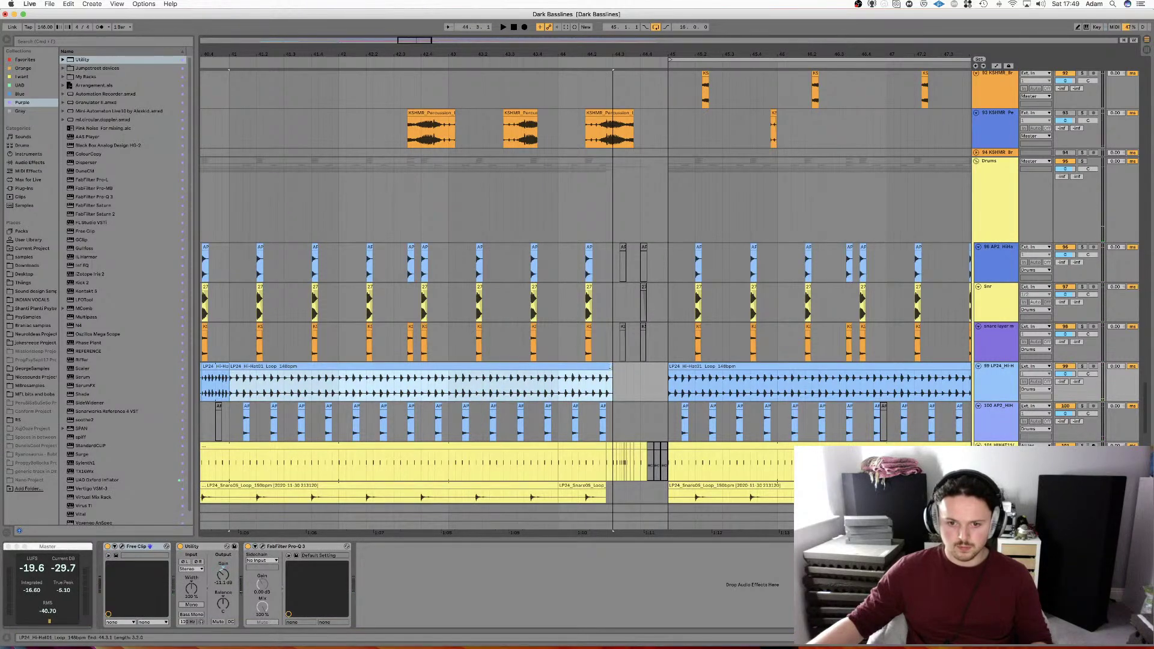
# Play the transition from just before bar 44 to check the gap left in the drums before bar 45.
pyautogui.click(579, 378)
pyautogui.press('space')
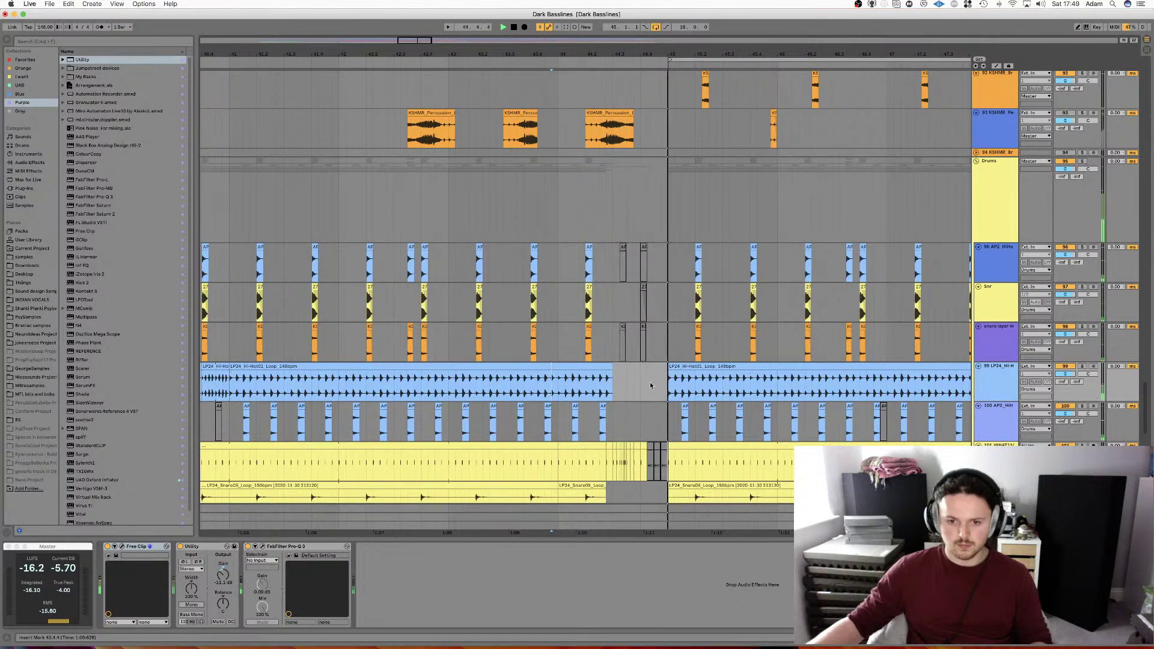
pyautogui.scroll(-2, 648, 380)
pyautogui.hscroll(3, 648, 380)
pyautogui.scroll(2, 626, 342)
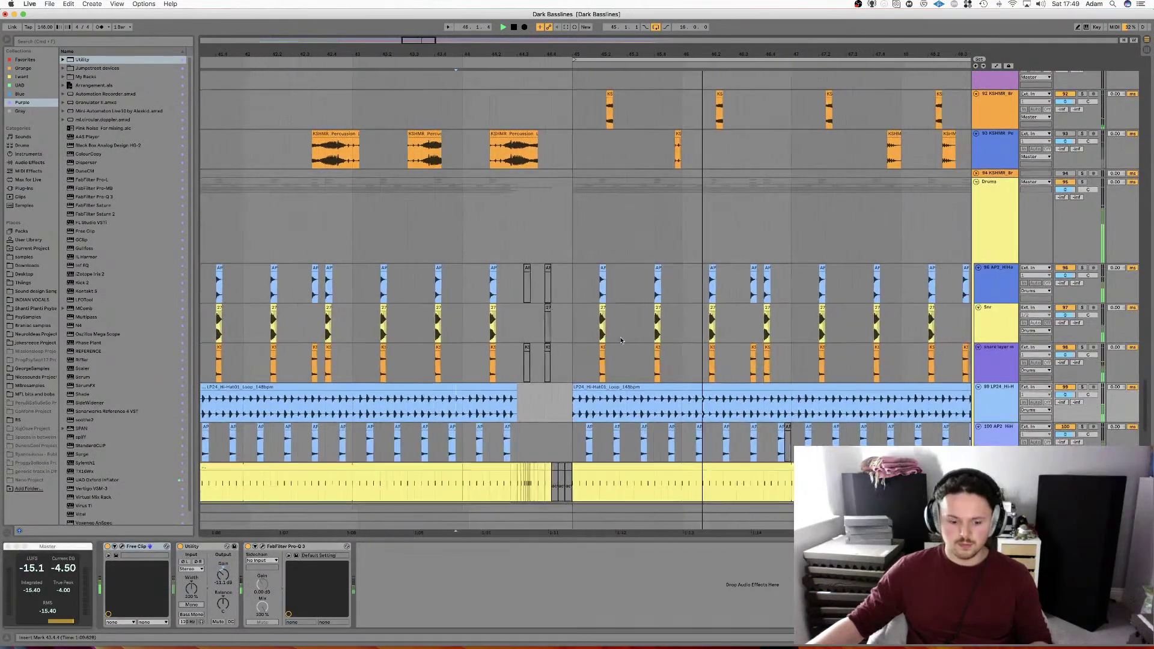
# Look over a wider stretch of the arrangement and the tracks below the drums while it plays.
pyautogui.press('-')
pyautogui.press('-')
pyautogui.hscroll(-3, 485, 350)
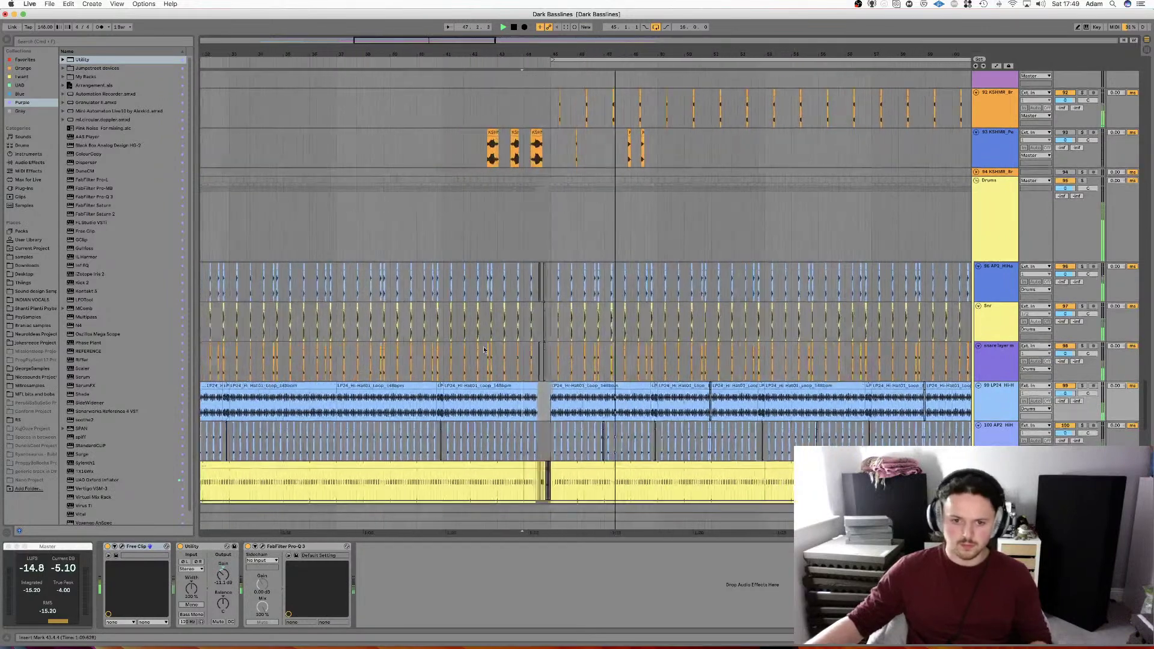
pyautogui.scroll(-8, 484, 350)
pyautogui.scroll(-8, 484, 346)
pyautogui.hscroll(5, 483, 346)
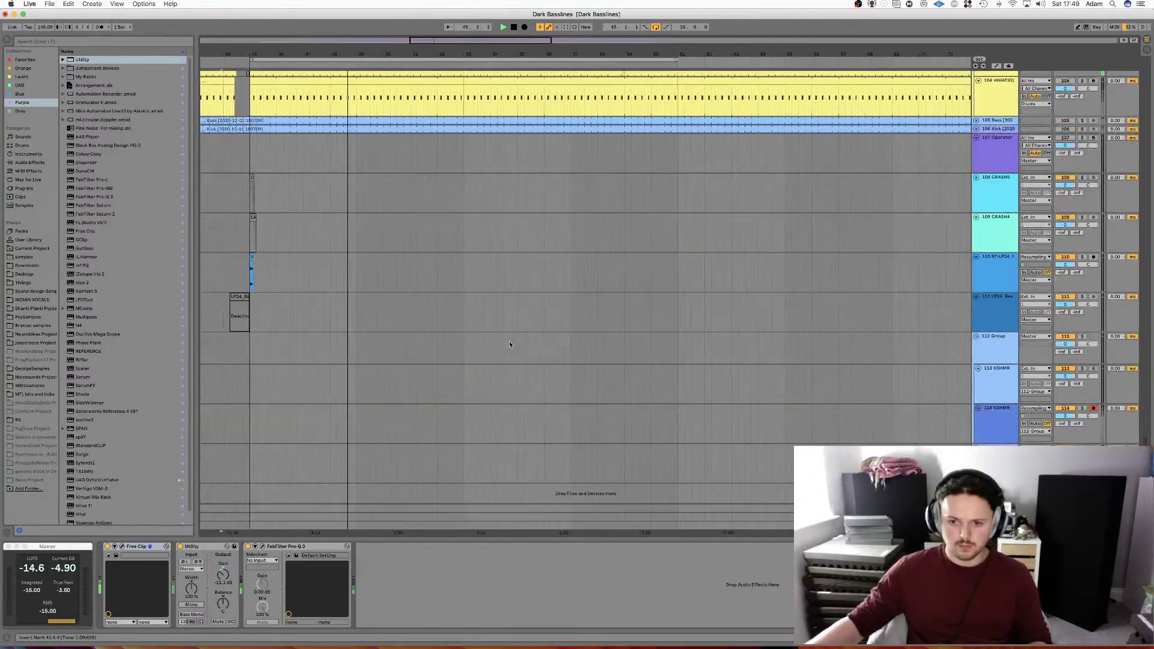
pyautogui.hscroll(-2, 507, 341)
pyautogui.scroll(2, 510, 340)
pyautogui.hscroll(-3, 511, 339)
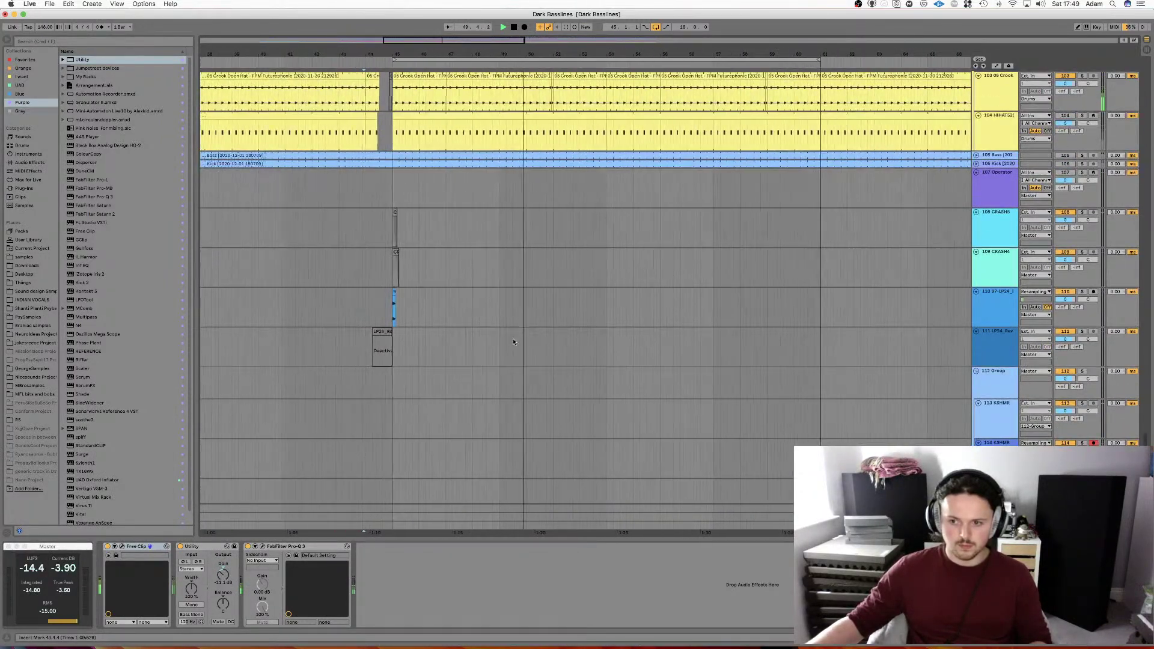
# Rename the 112 Group track as break.
pyautogui.hscroll(-1, 514, 341)
pyautogui.click(1003, 386)
pyautogui.press('super+r')
pyautogui.write('break')
pyautogui.press('Return')
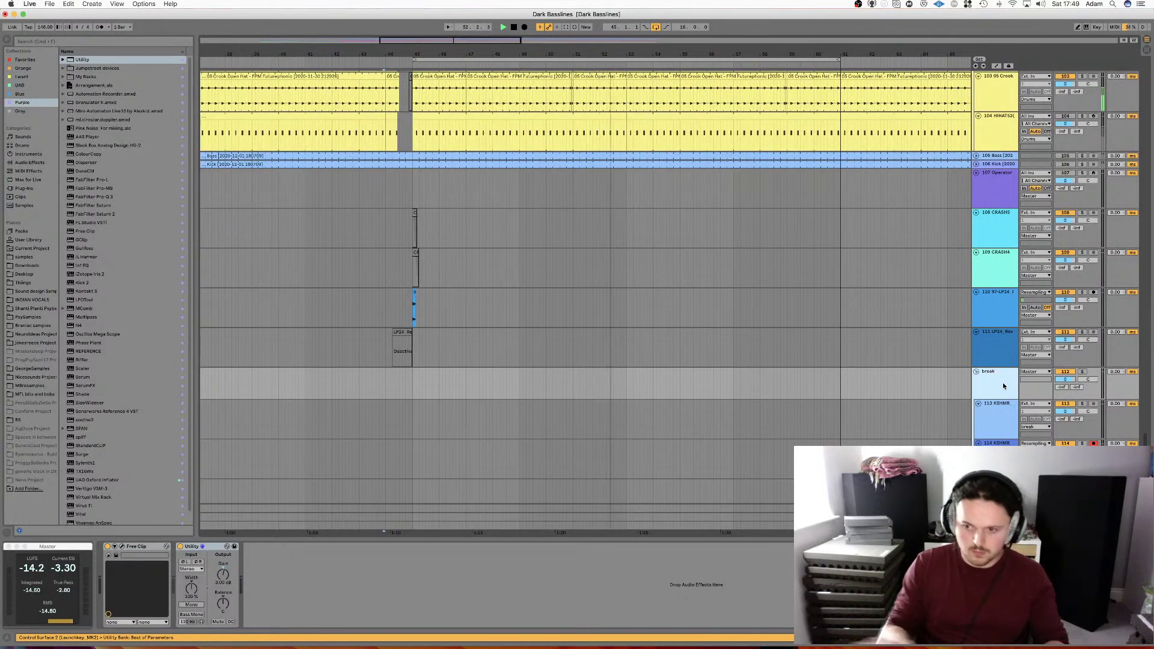
# Group track 96, Snr and the snare layer into their own group inside Drums.
pyautogui.scroll(-2, 878, 369)
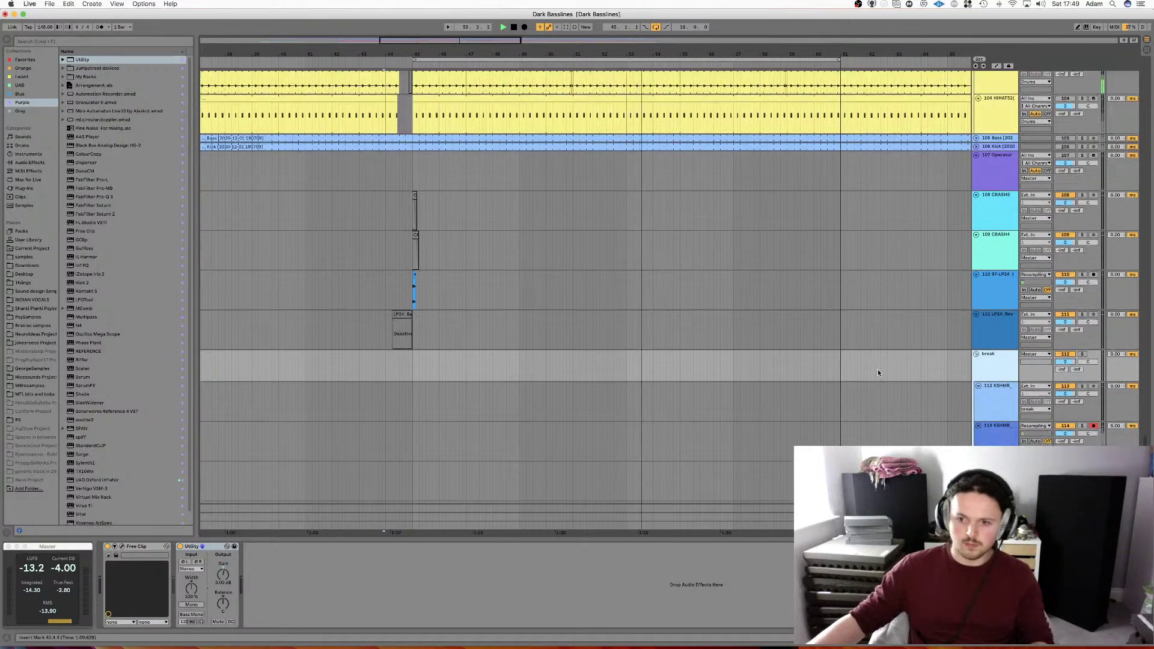
pyautogui.scroll(5, 878, 366)
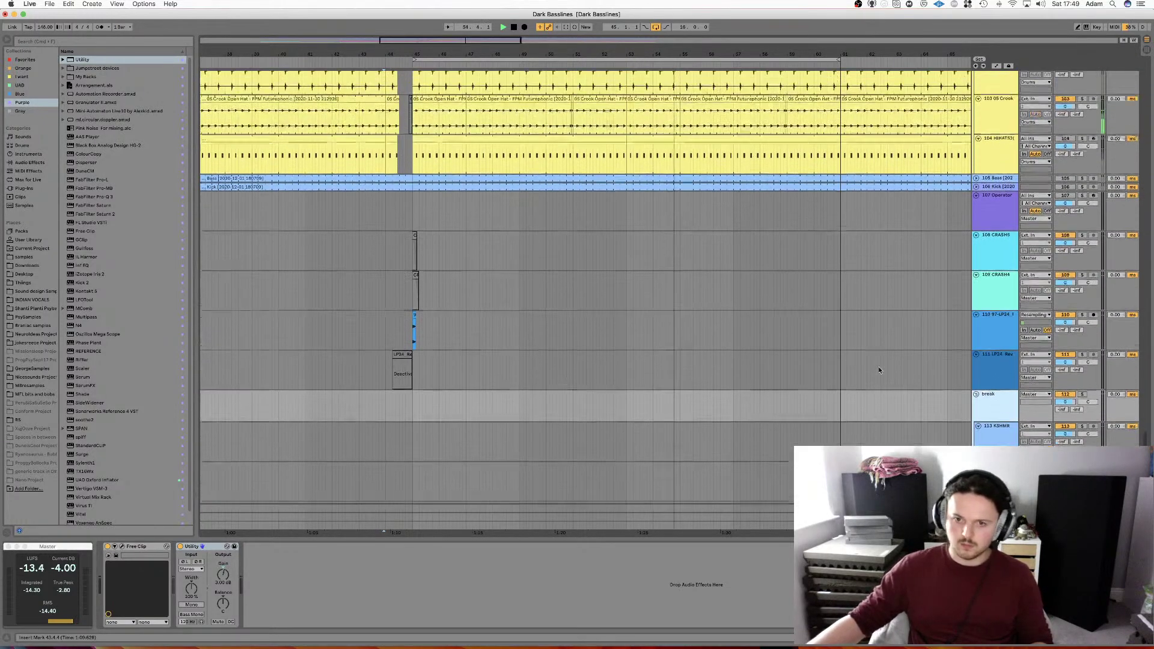
pyautogui.scroll(10, 879, 366)
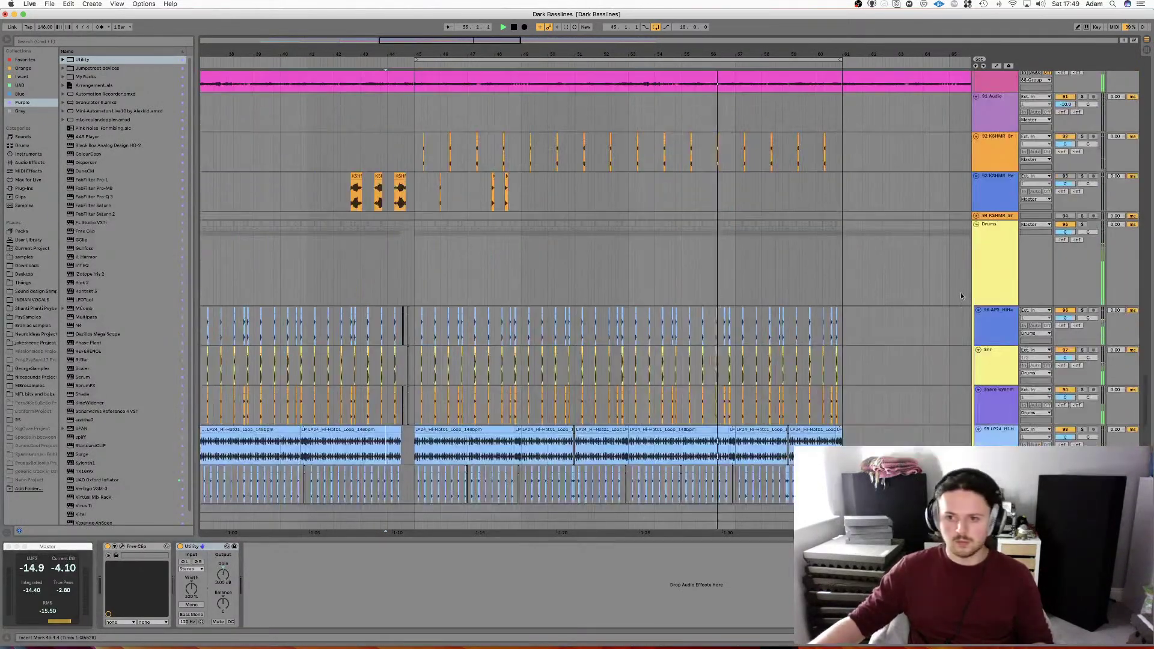
pyautogui.click(961, 296)
pyautogui.scroll(-2, 976, 269)
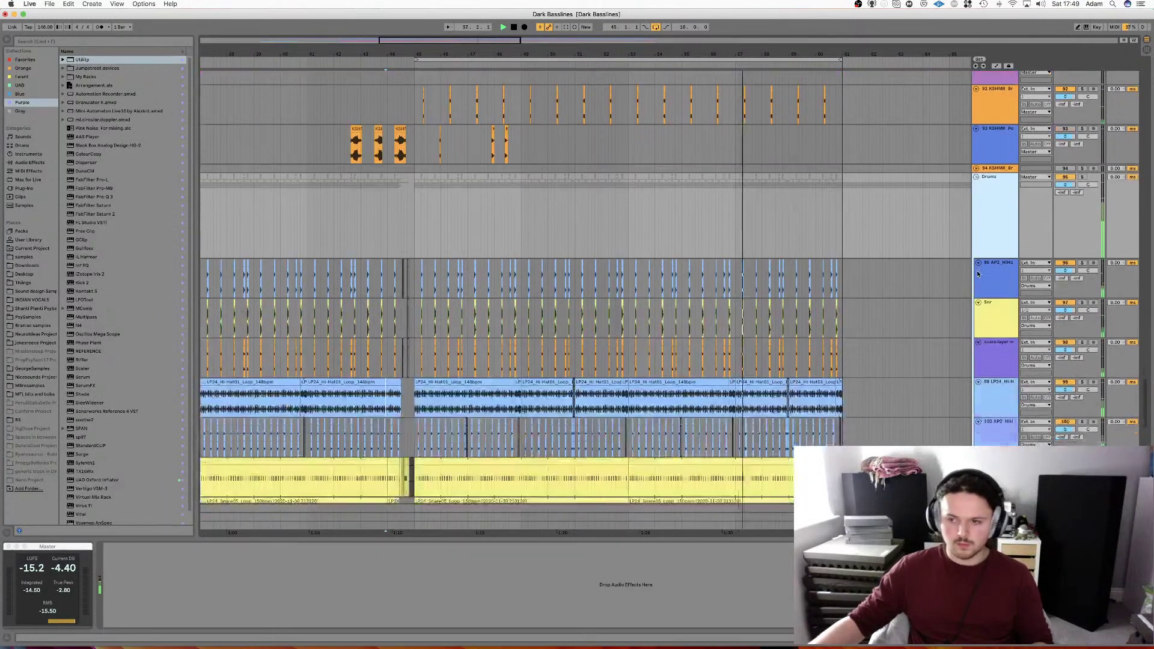
pyautogui.click(983, 280)
pyautogui.keyDown('shift'); pyautogui.click(998, 345); pyautogui.keyUp('shift')
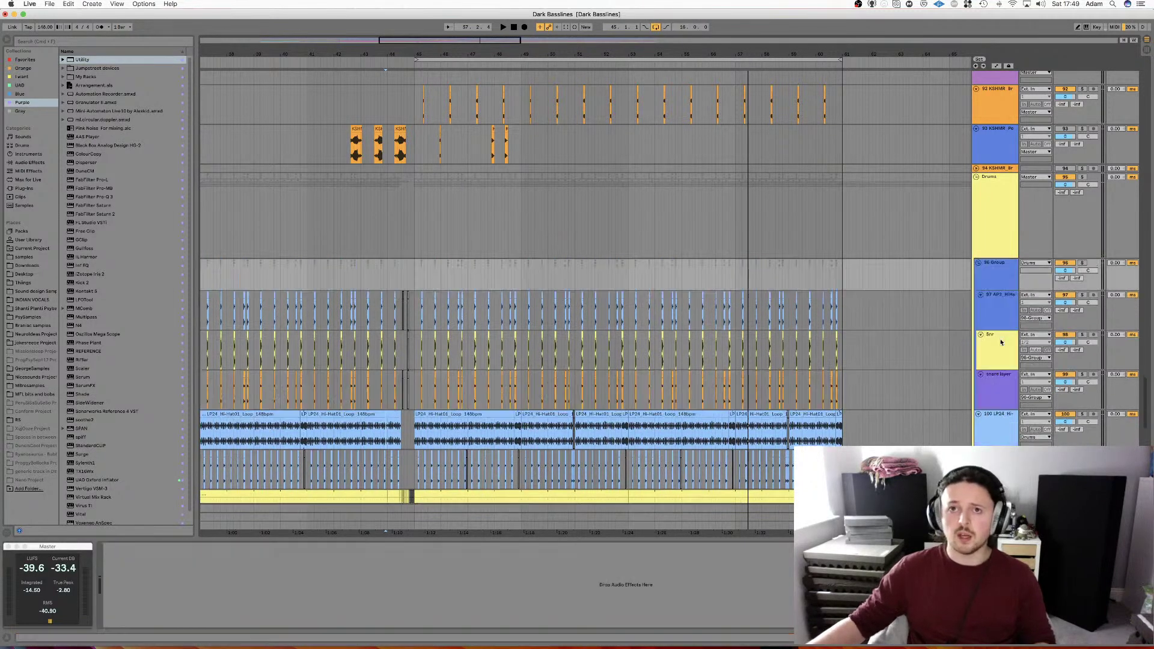
# Go through the new snare group and its three layers to show what it contains.
pyautogui.click(1000, 279)
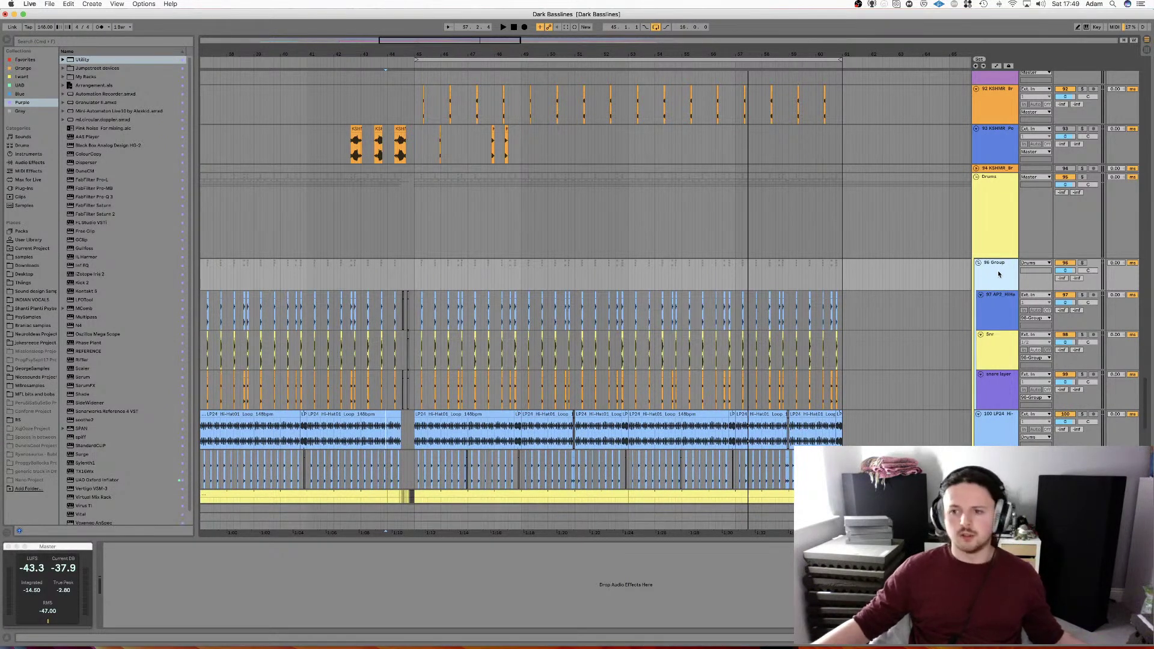
pyautogui.click(1003, 323)
pyautogui.click(994, 338)
pyautogui.click(999, 388)
pyautogui.click(1003, 357)
pyautogui.click(1000, 302)
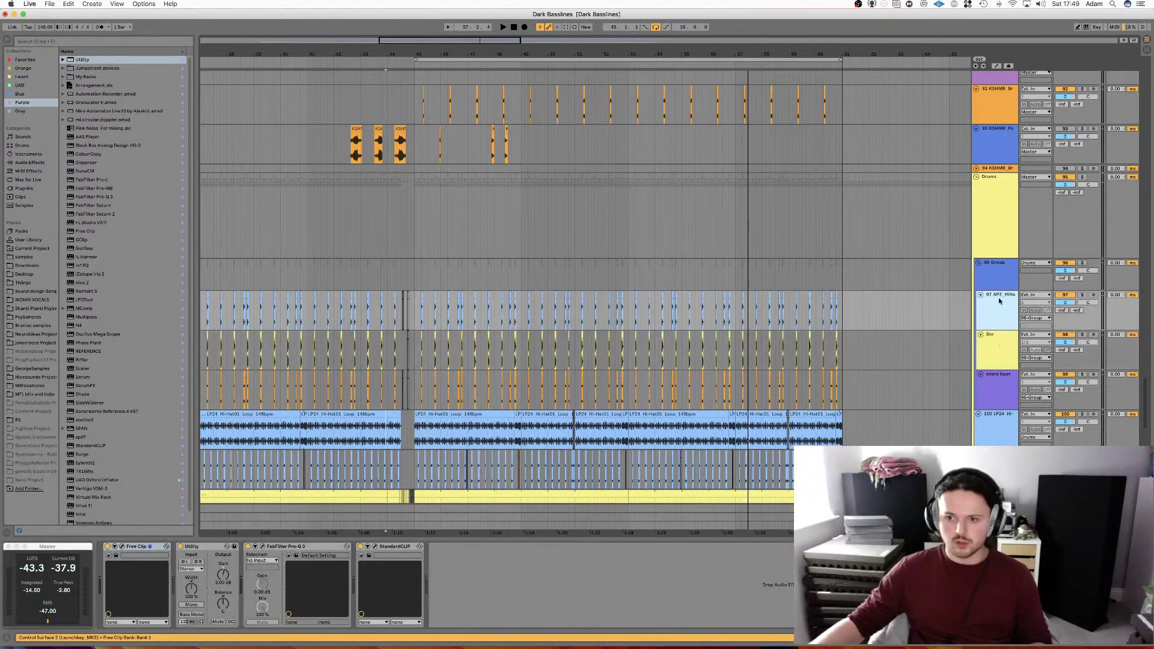
pyautogui.click(1005, 286)
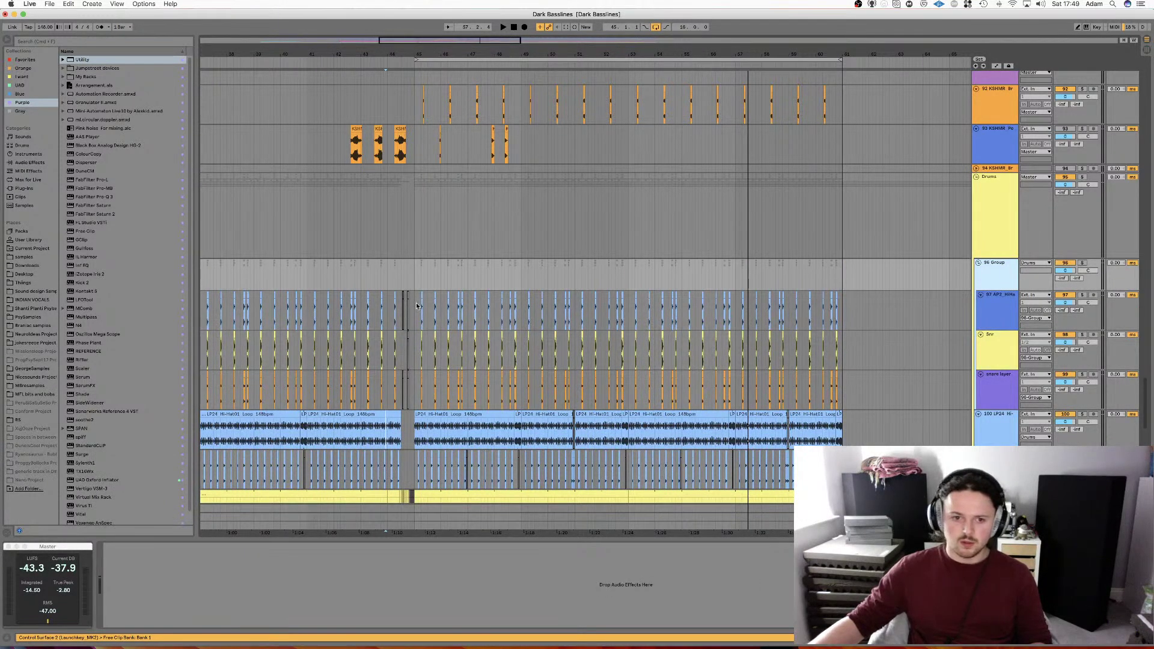
# Solo each snare layer in turn from bar 45, followed by the whole 96 Group, to compare their sounds.
pyautogui.click(417, 307)
pyautogui.press('+')
pyautogui.press('+')
pyautogui.press('+')
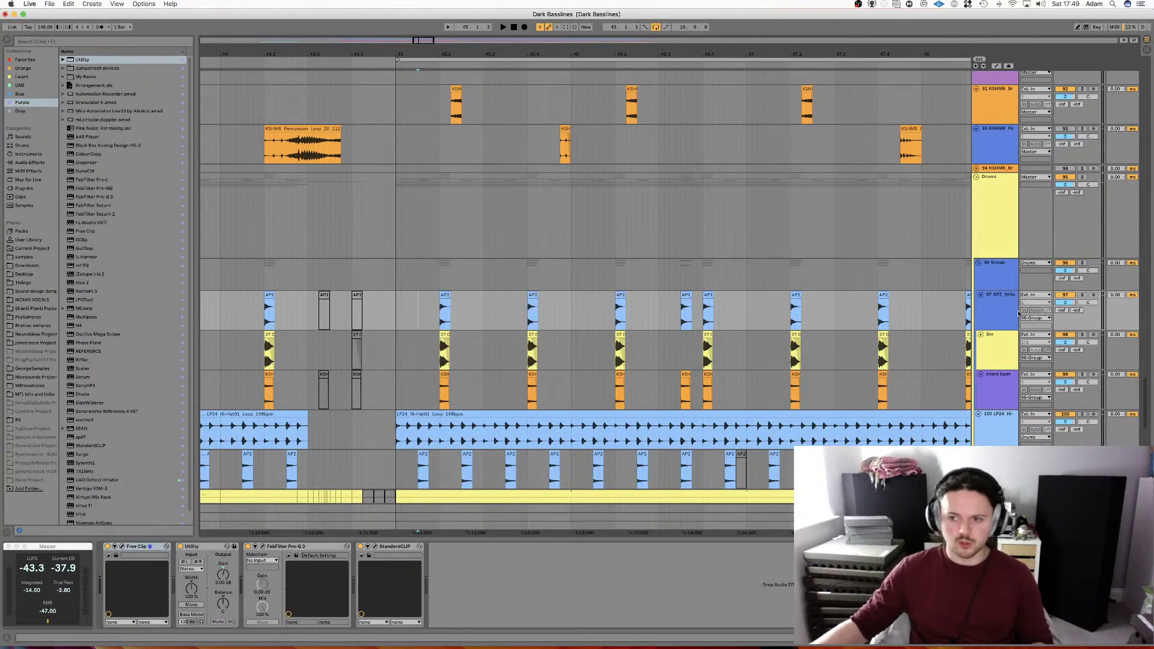
pyautogui.click(1083, 296)
pyautogui.press('space')
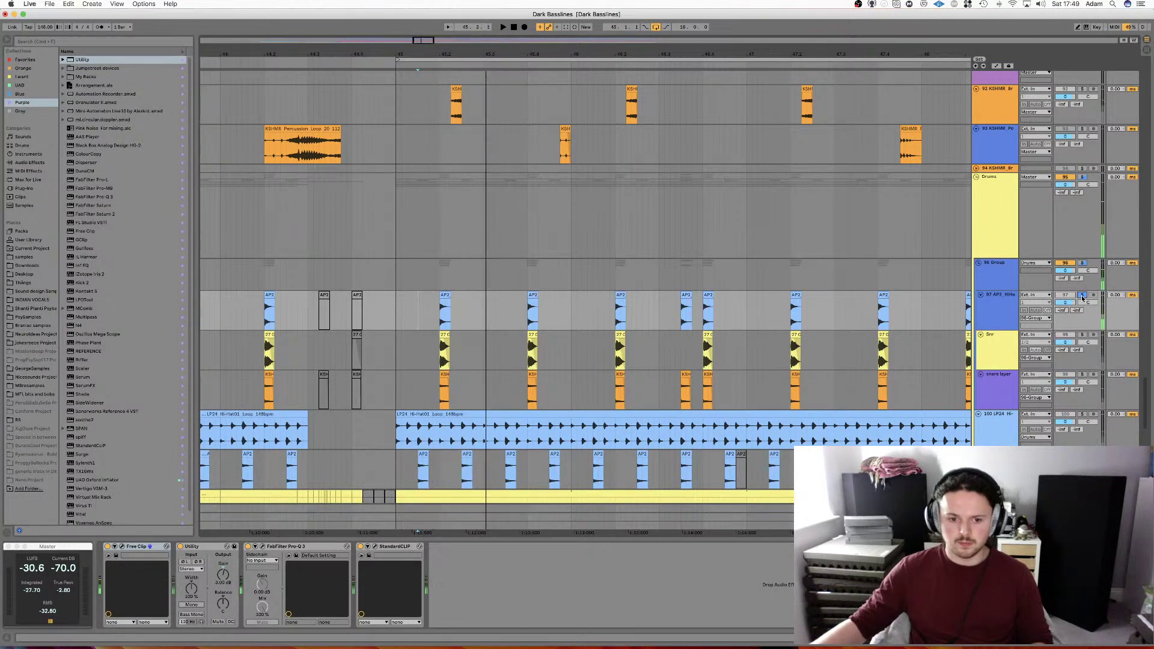
pyautogui.click(1083, 296)
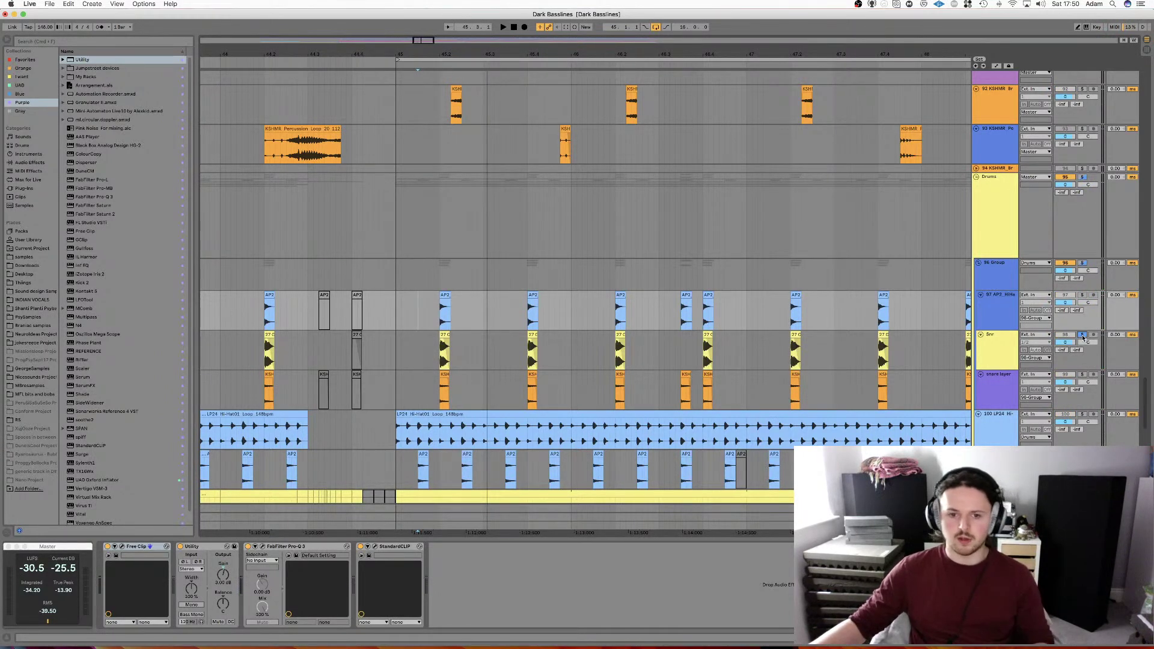
pyautogui.click(1082, 375)
pyautogui.click(1082, 375)
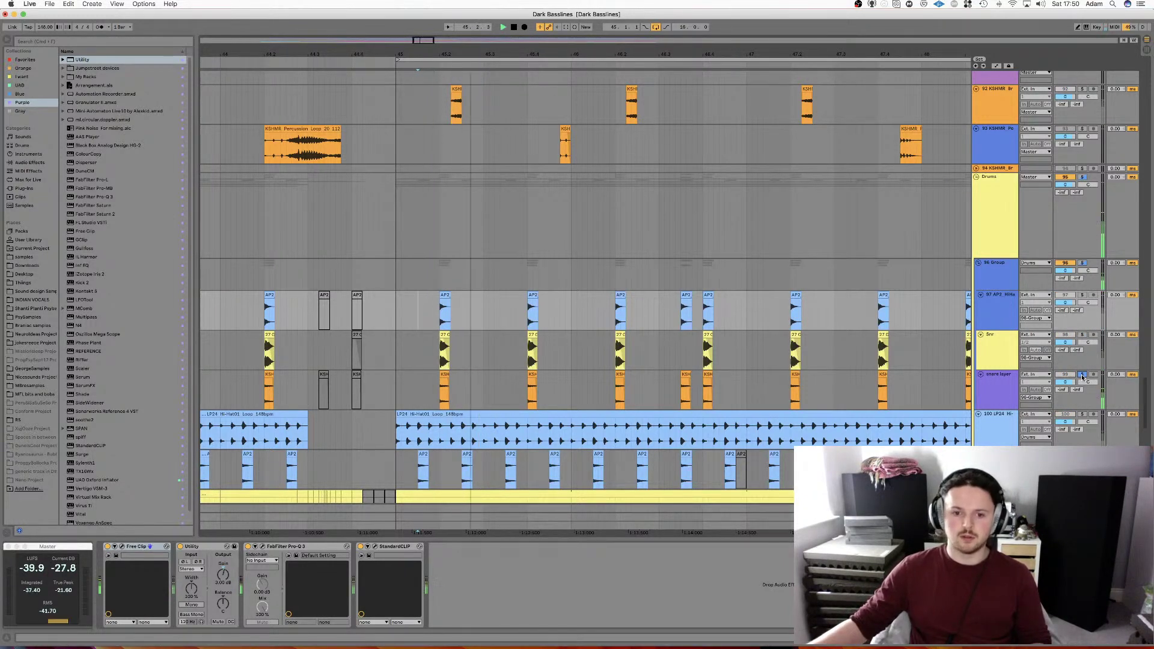
pyautogui.click(1083, 264)
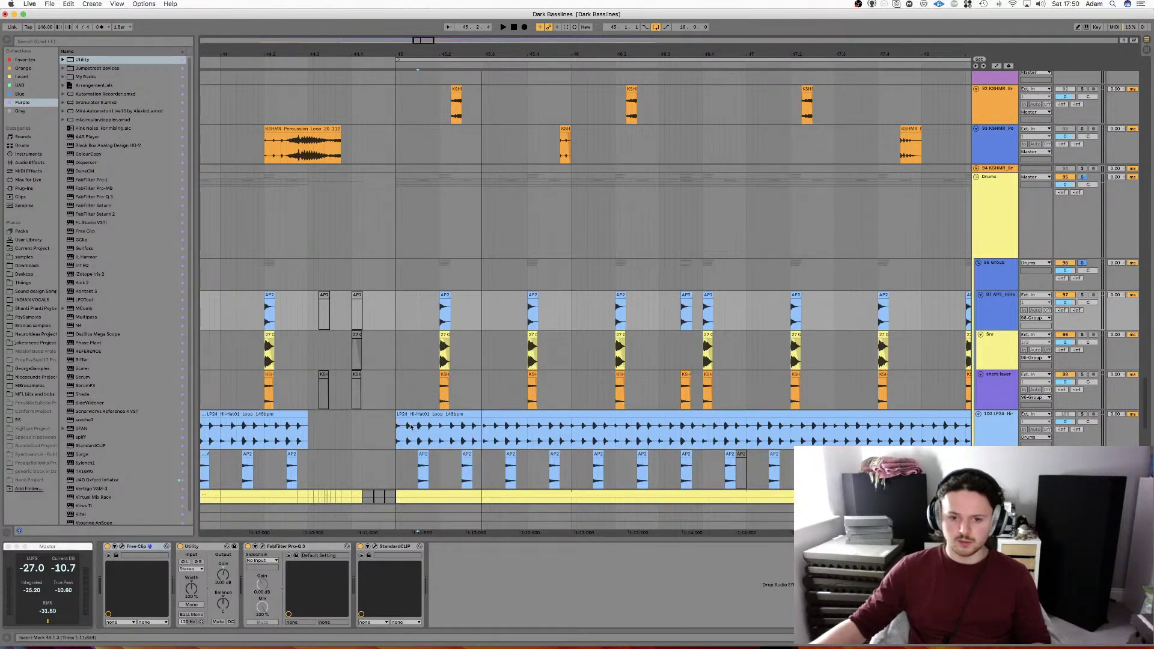
# Compare the waveforms of the hi-hat loop and the three snare layer clips at 45.2.
pyautogui.click(451, 429)
pyautogui.doubleClick(447, 431)
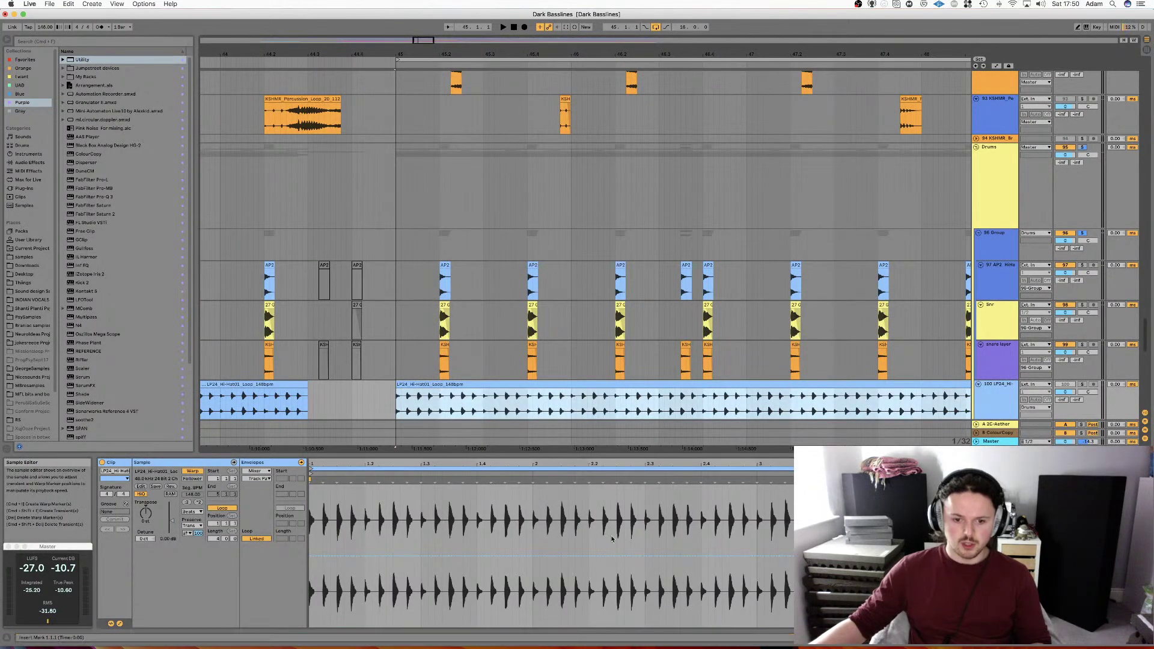
pyautogui.click(441, 403)
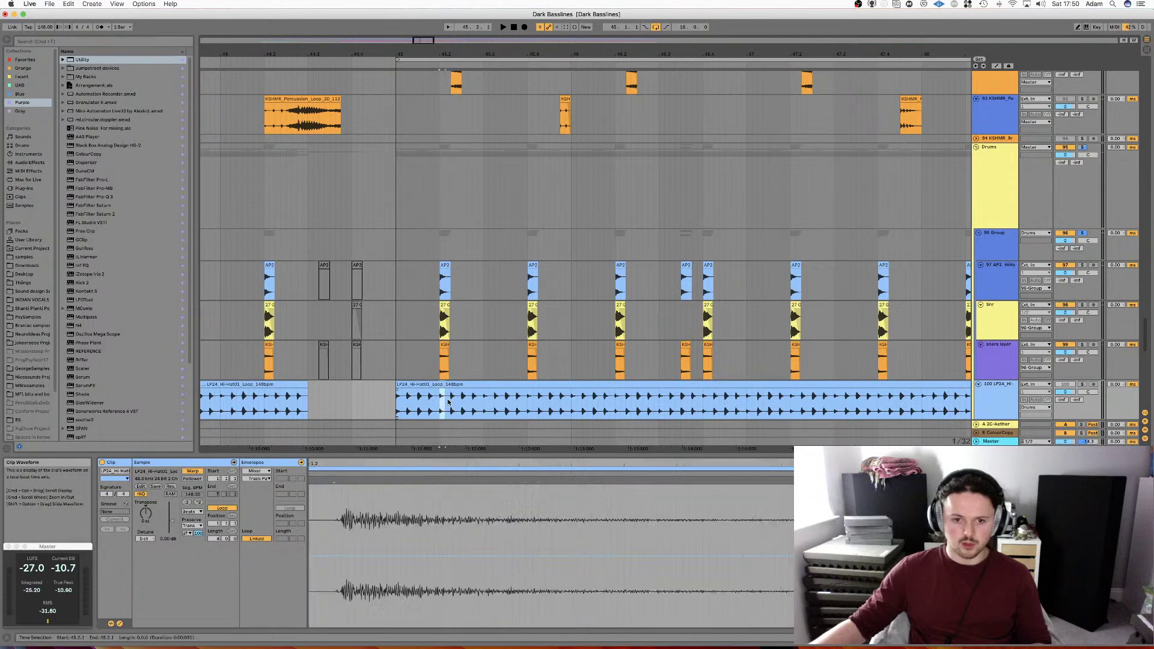
pyautogui.click(445, 319)
pyautogui.click(444, 280)
pyautogui.click(444, 320)
pyautogui.click(444, 361)
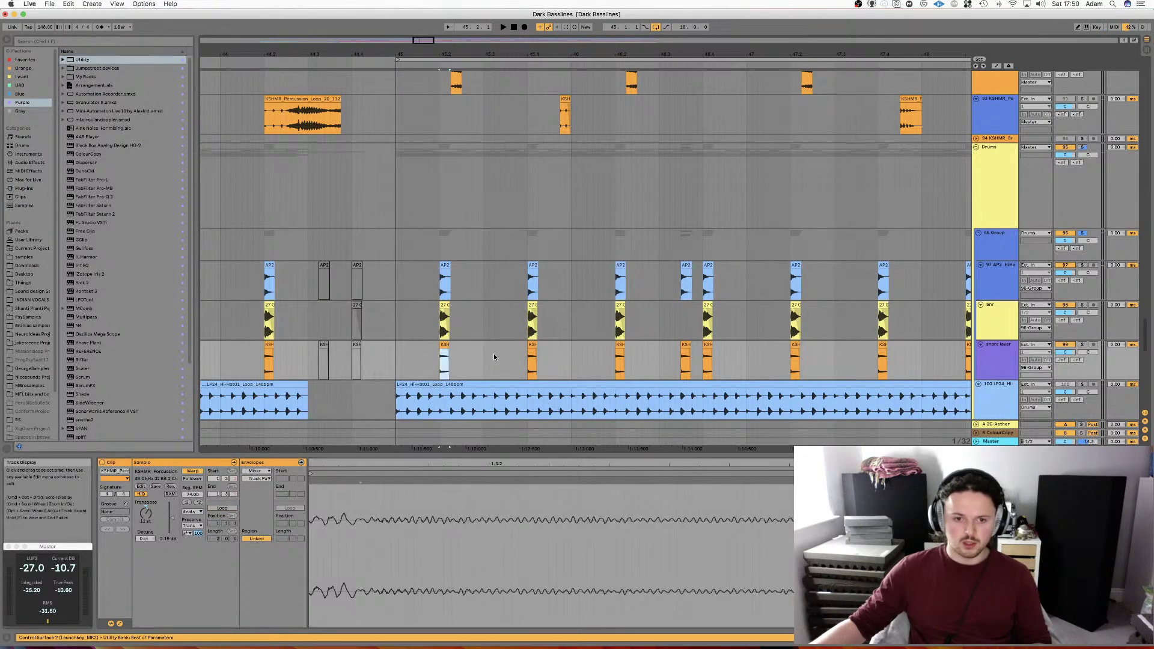
pyautogui.click(445, 394)
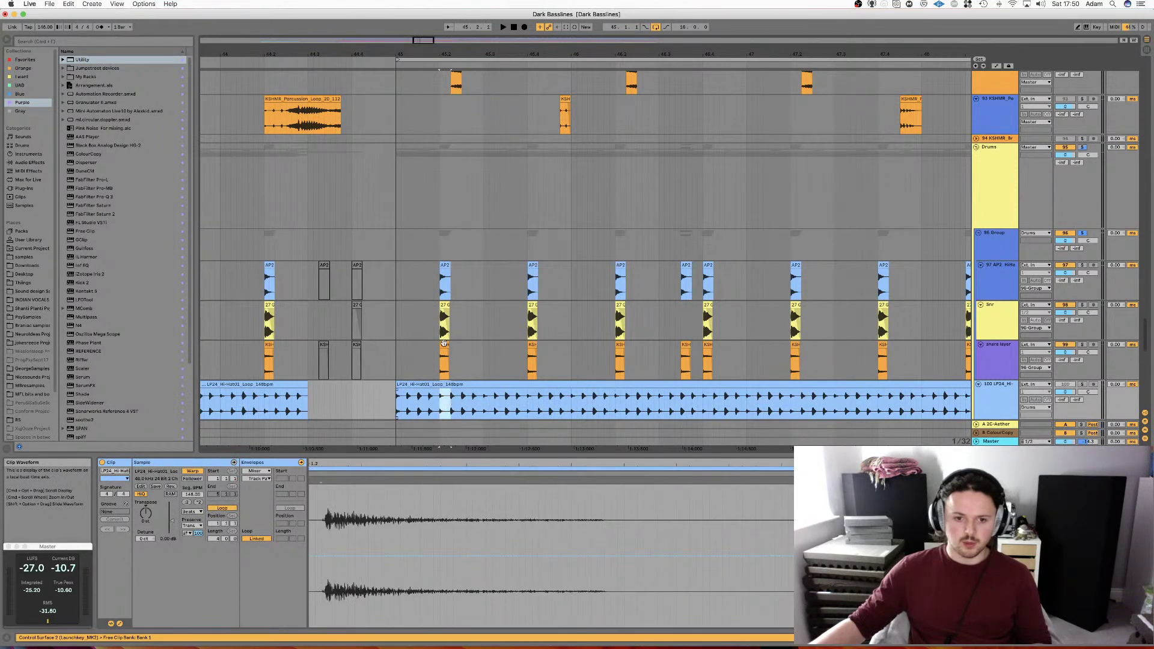
pyautogui.press('super+z')
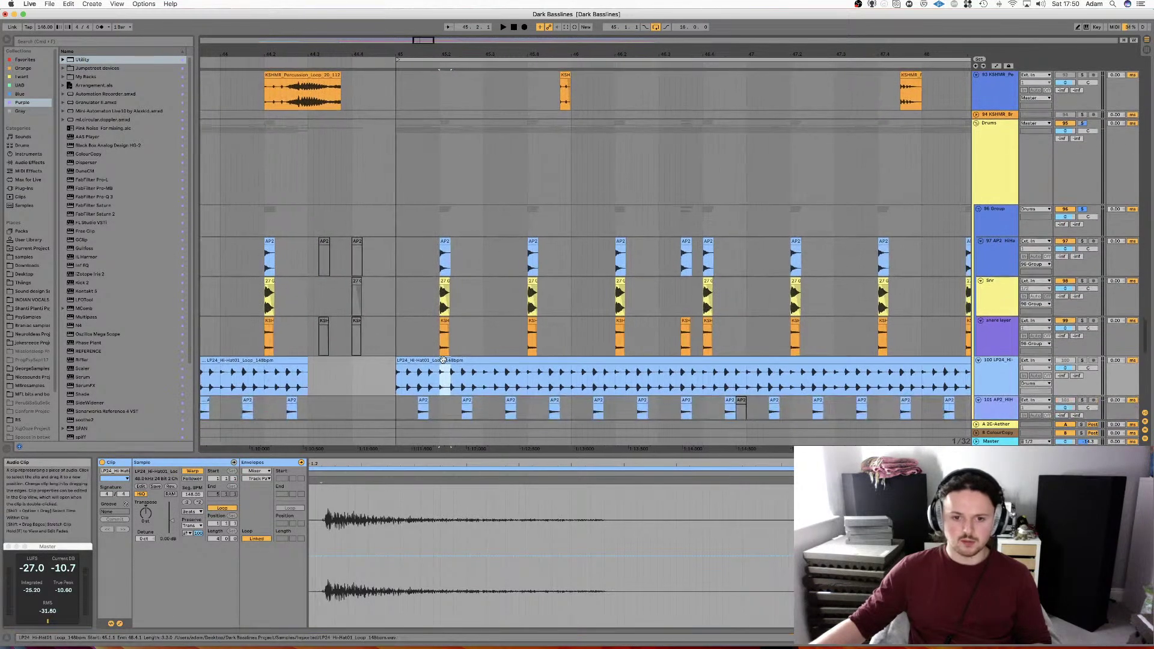
pyautogui.press('super+z')
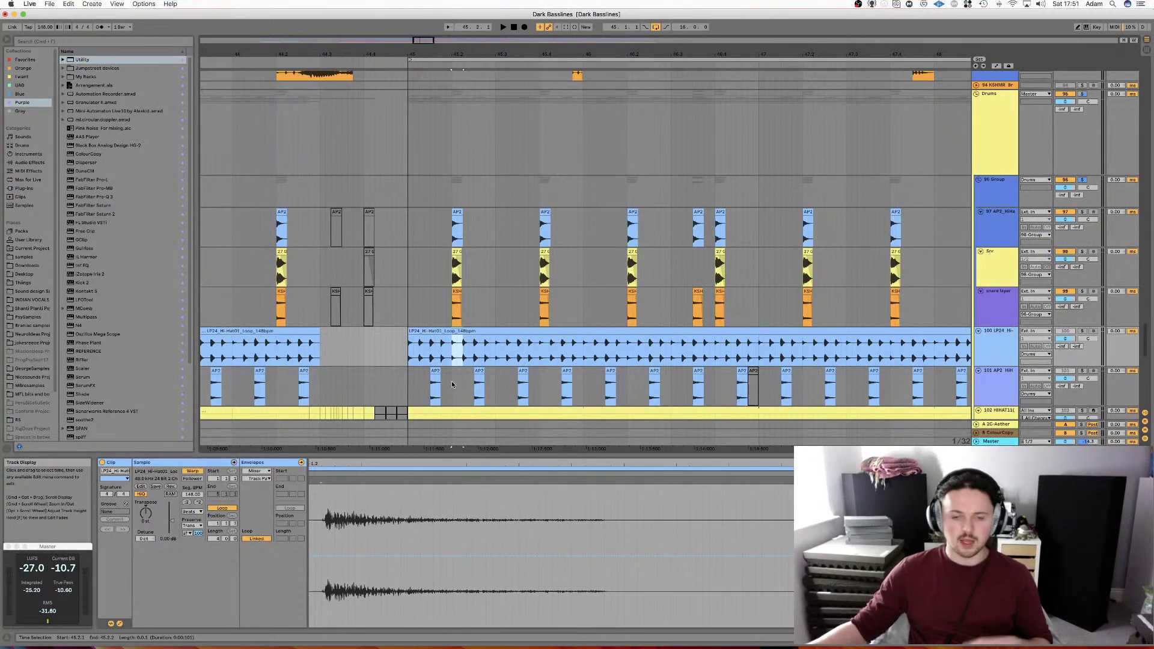
pyautogui.click(452, 385)
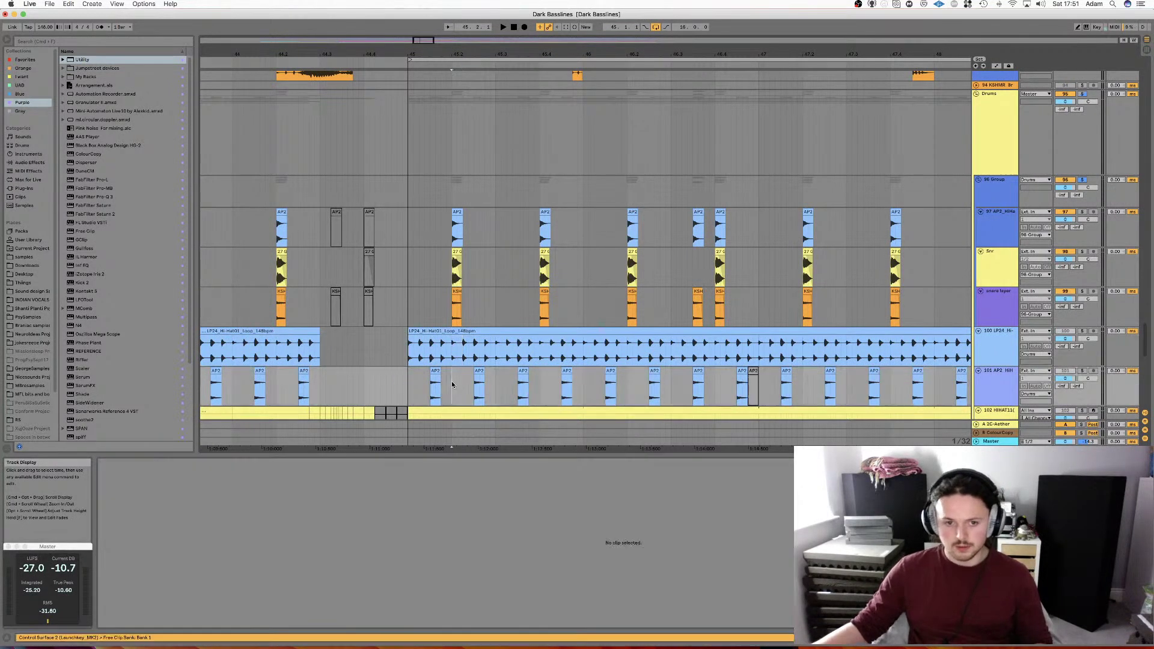
pyautogui.click(451, 338)
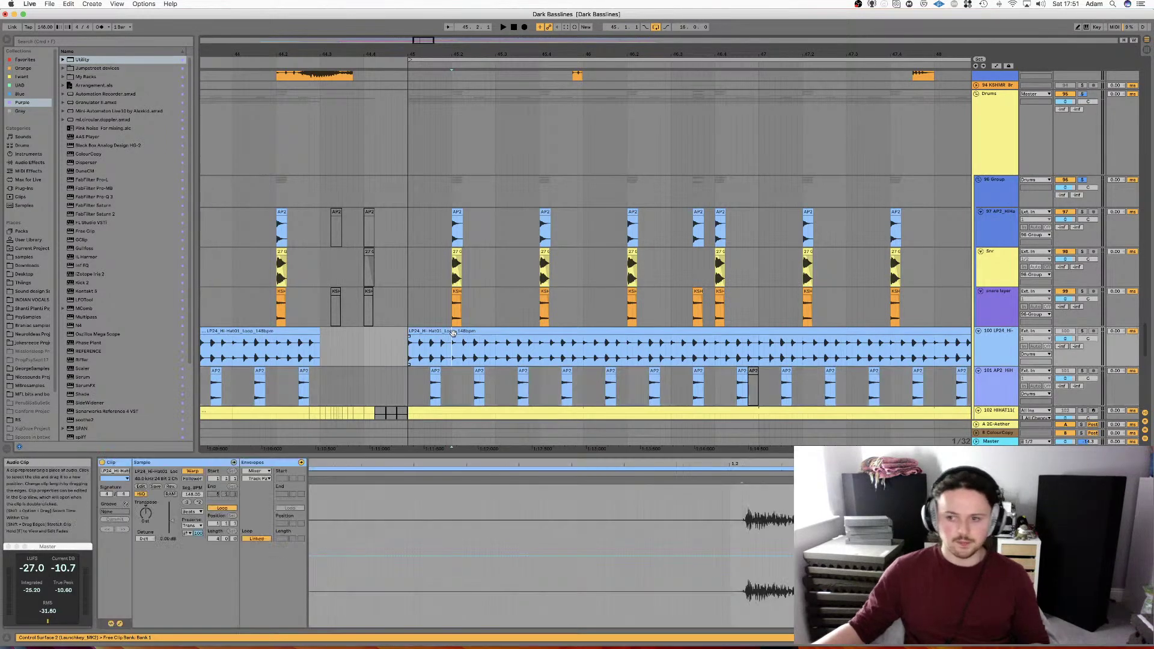
pyautogui.click(451, 332)
# Show the device chain of track 97 in the snare group and check its FabFilter Pro-Q 3.
pyautogui.click(1068, 182)
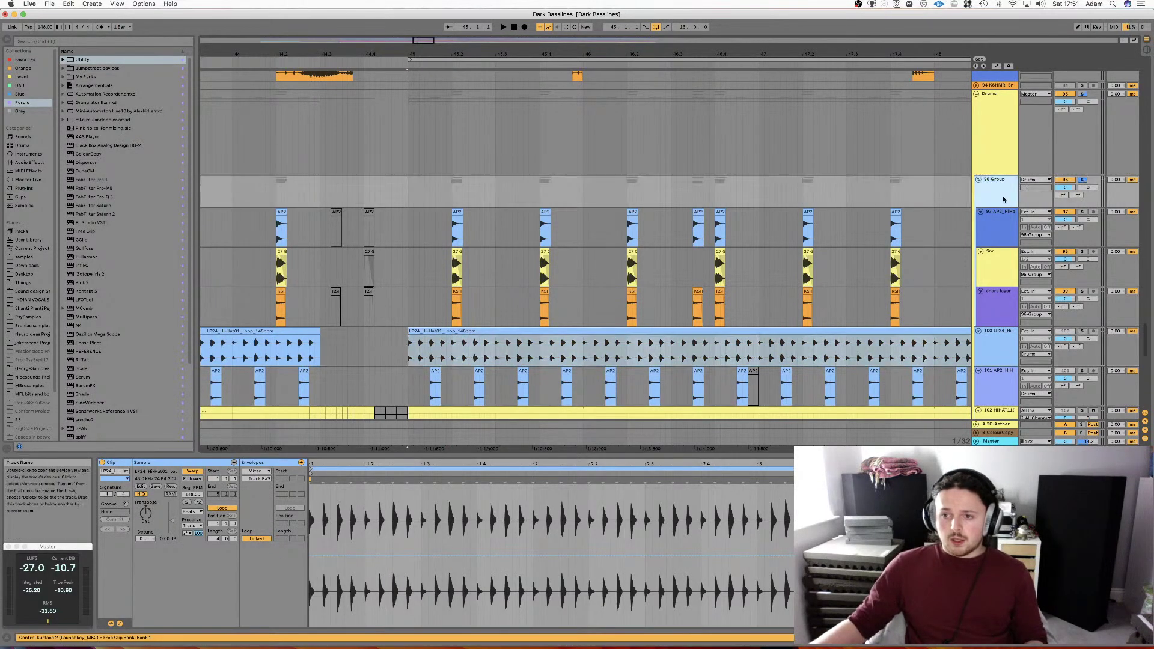
pyautogui.press('Down')
pyautogui.hotkey('shift', 'Tab')
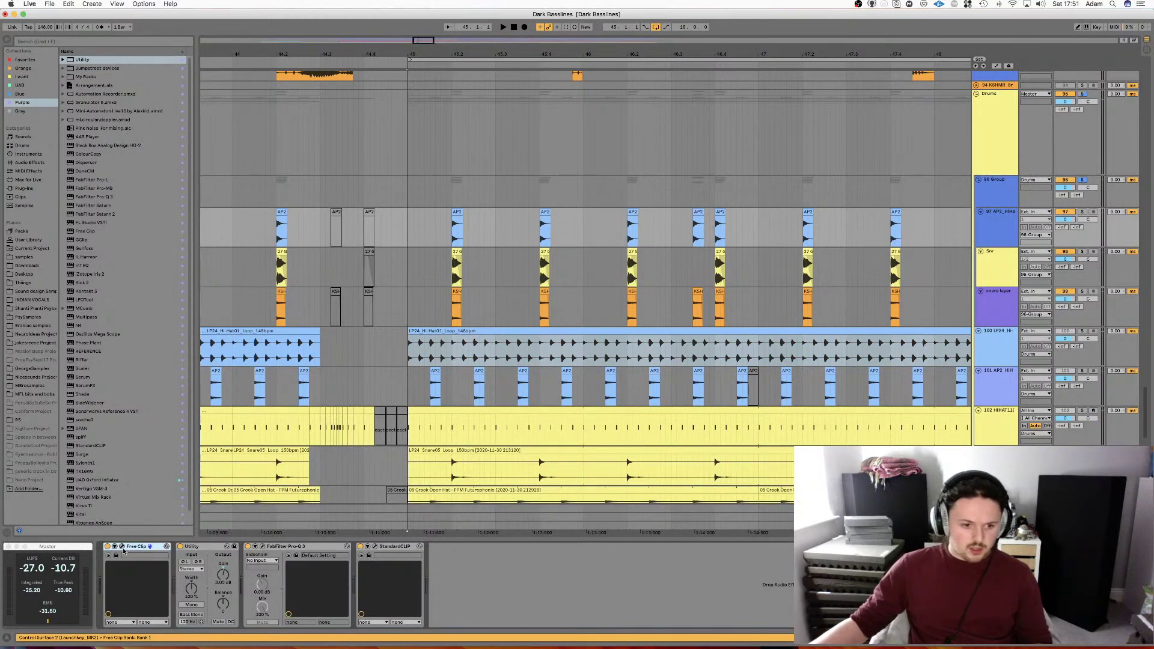
pyautogui.click(263, 547)
pyautogui.click(262, 547)
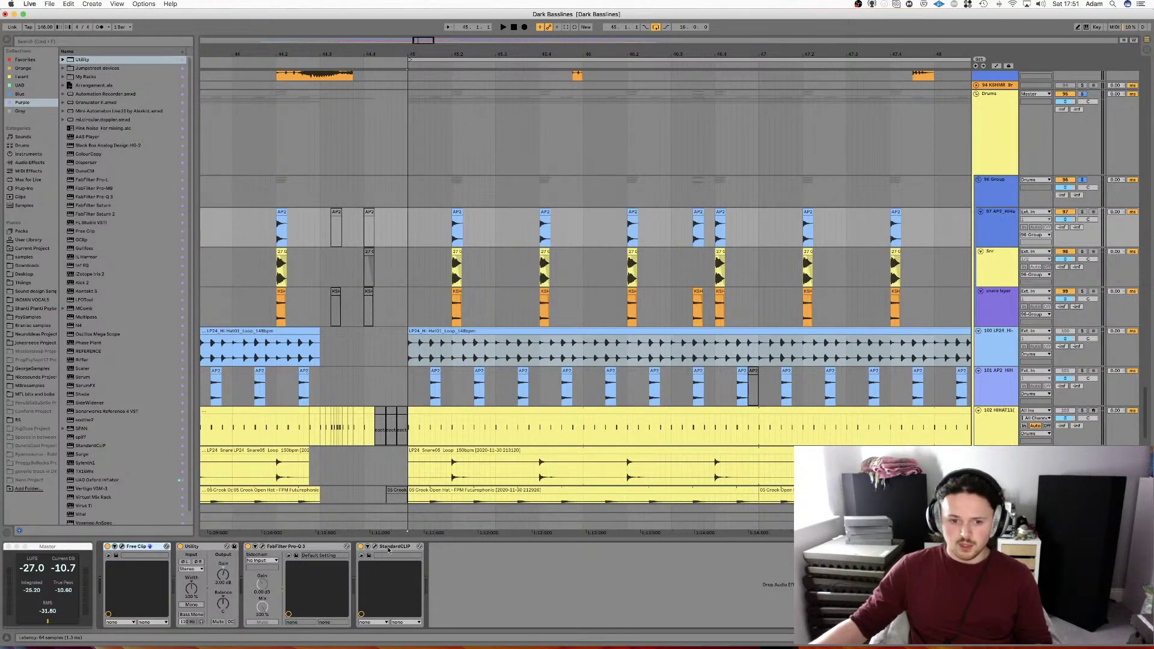
# Solo and play the Snr track and inspect the Transient Master in its device chain.
pyautogui.click(1015, 270)
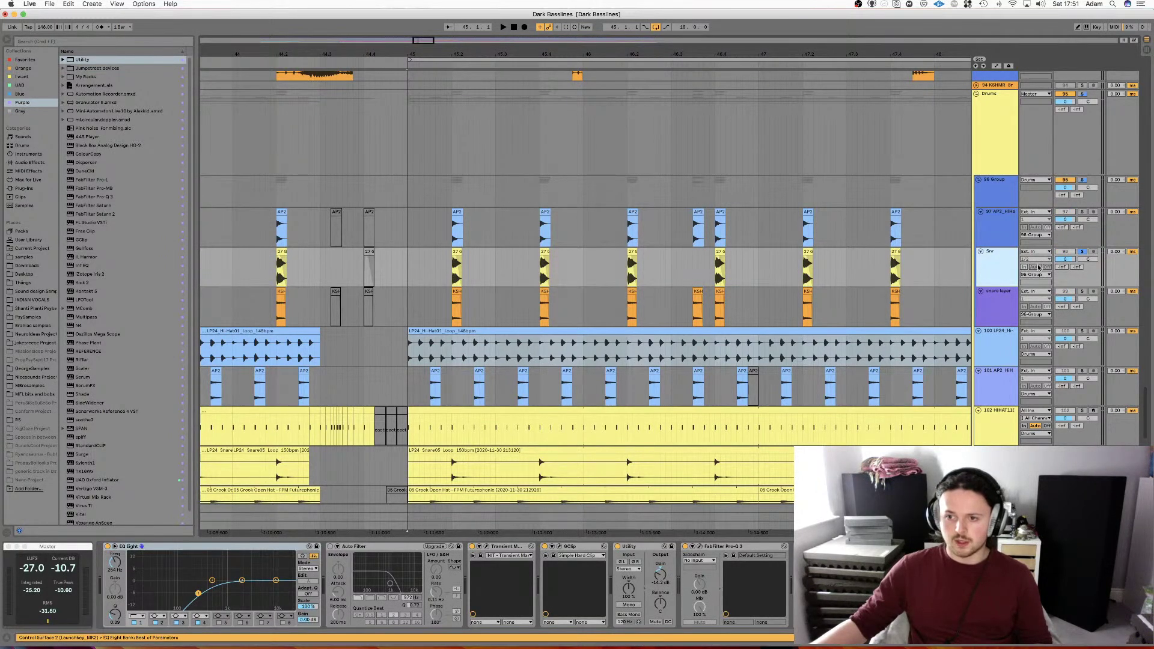
pyautogui.click(1002, 268)
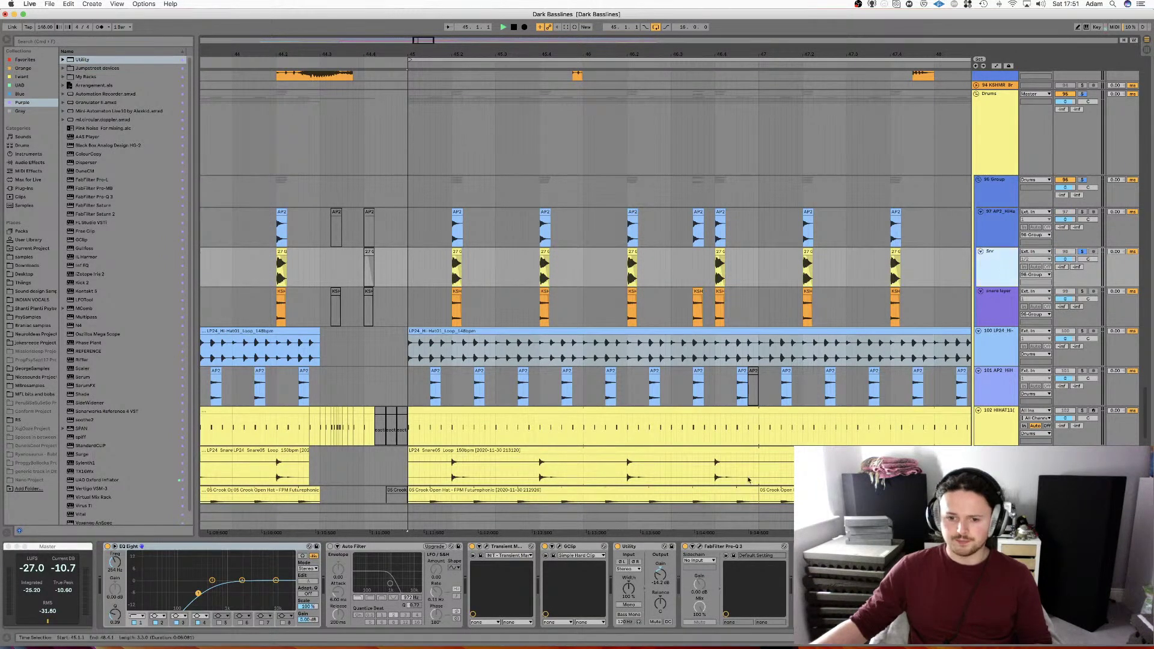
pyautogui.press('space')
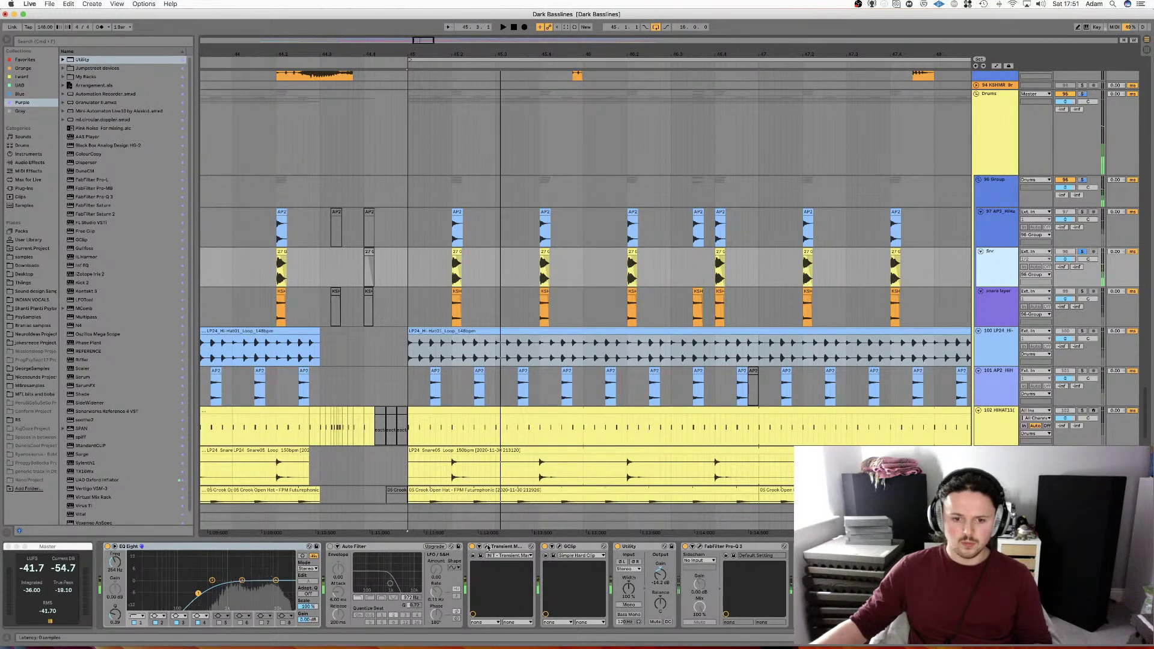
pyautogui.click(487, 547)
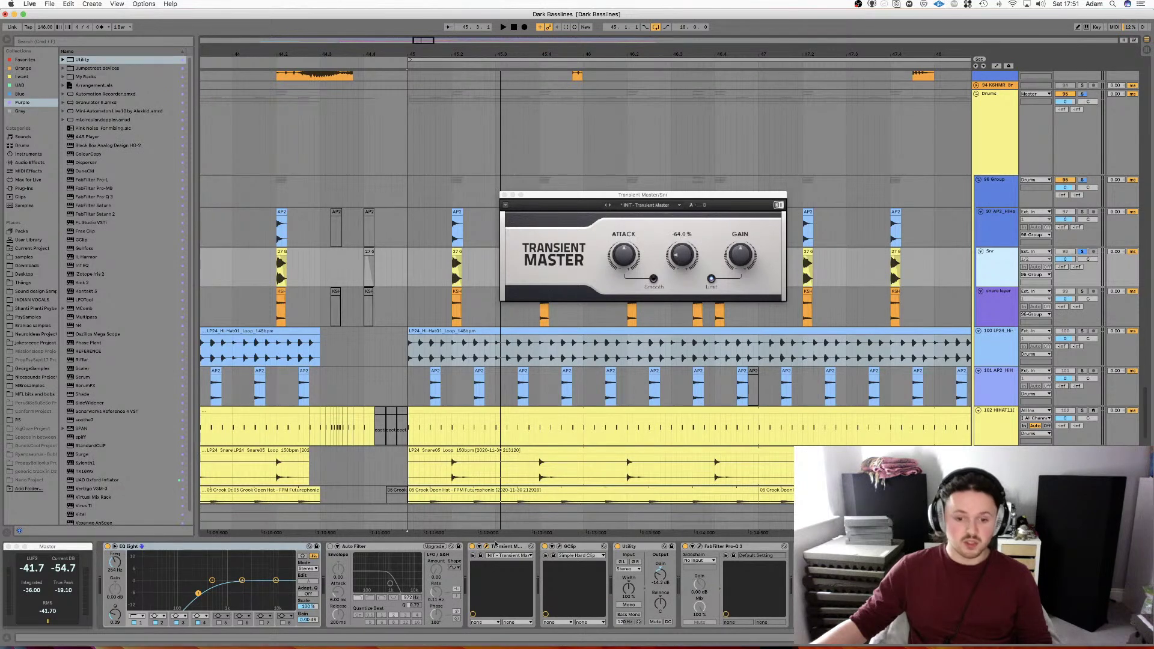
pyautogui.click(487, 547)
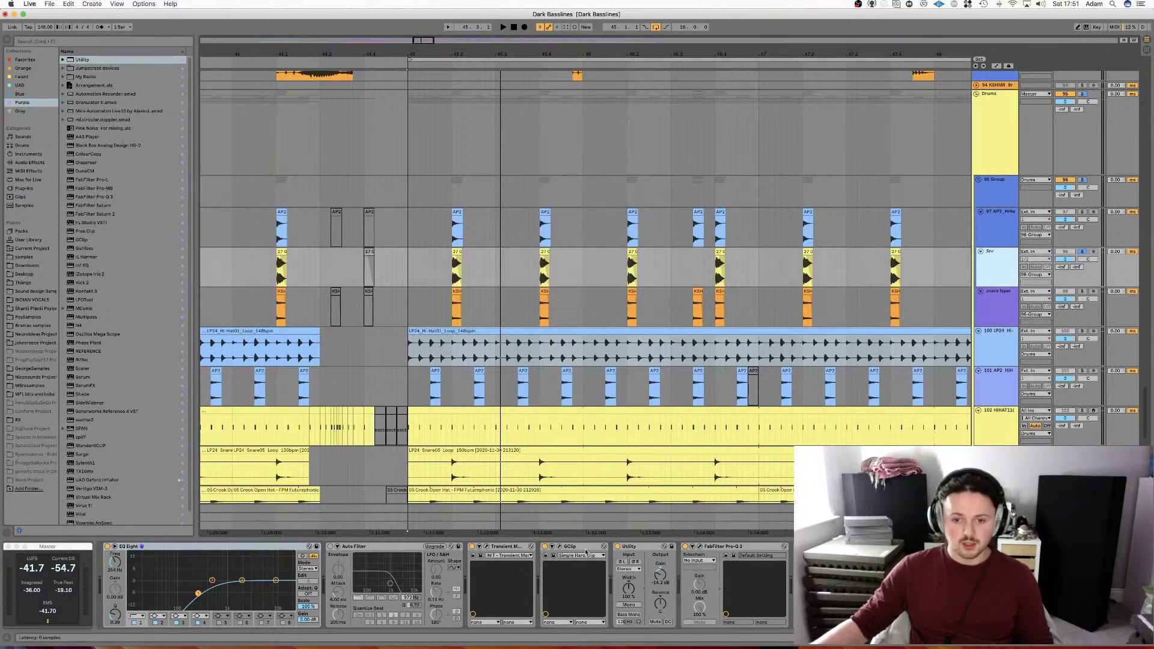
# Check the FabFilter Pro-Q 3 on the Snr track, and solo and play the snare layer track with its device chain shown.
pyautogui.click(700, 547)
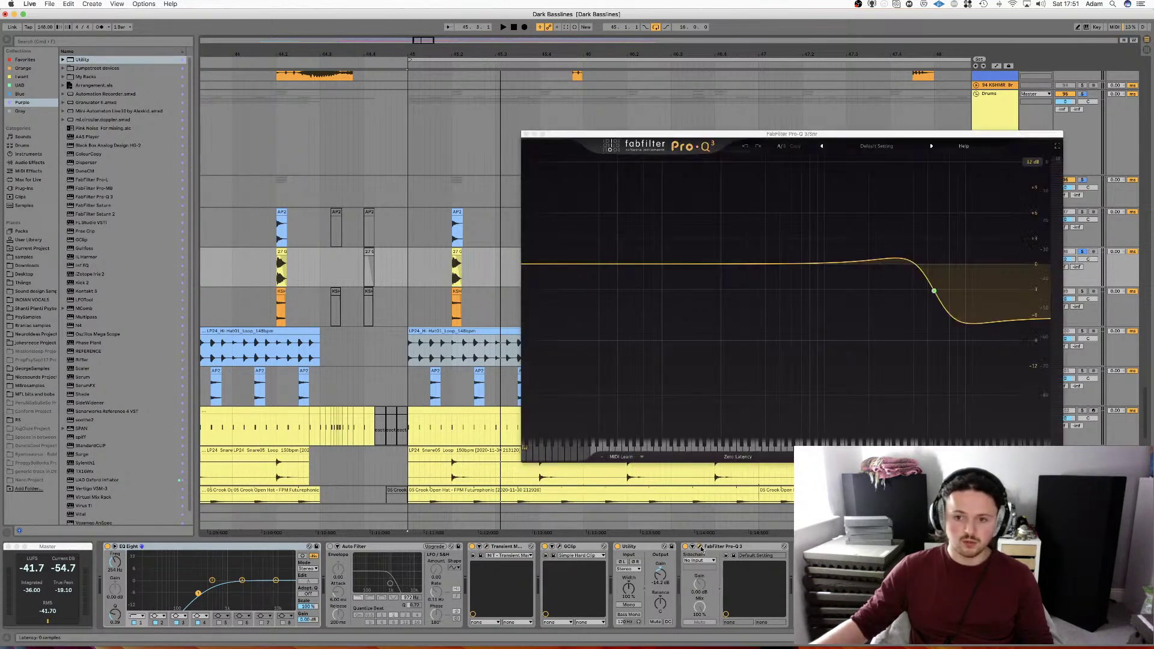
pyautogui.press('super+alt+p')
pyautogui.click(1011, 301)
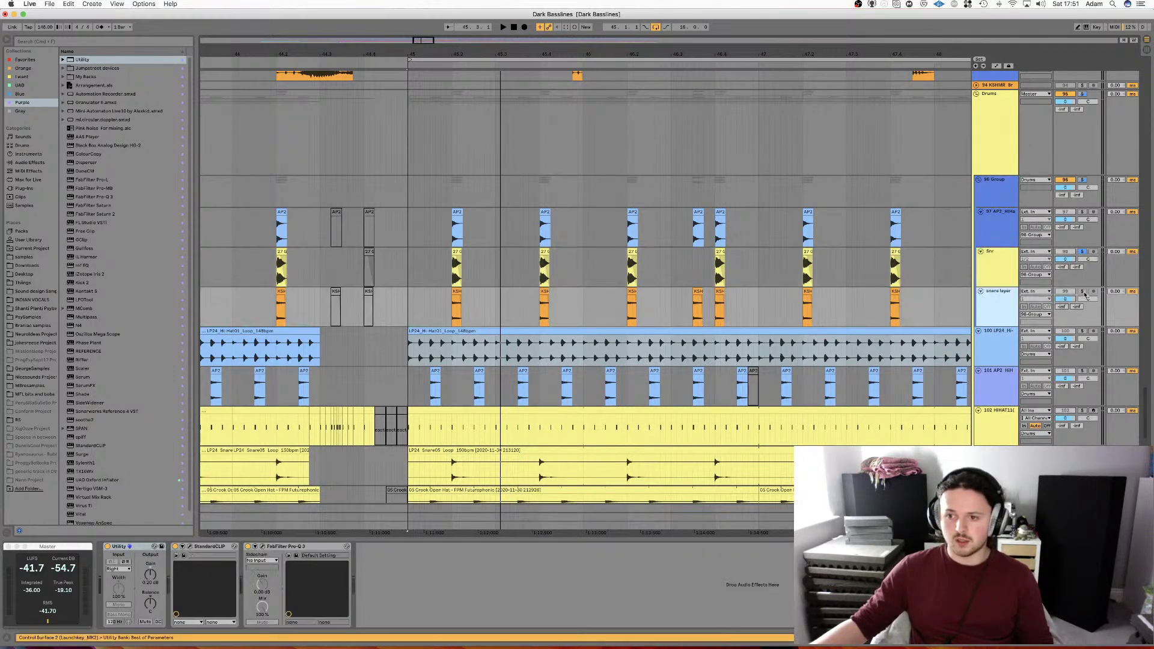
pyautogui.click(1082, 293)
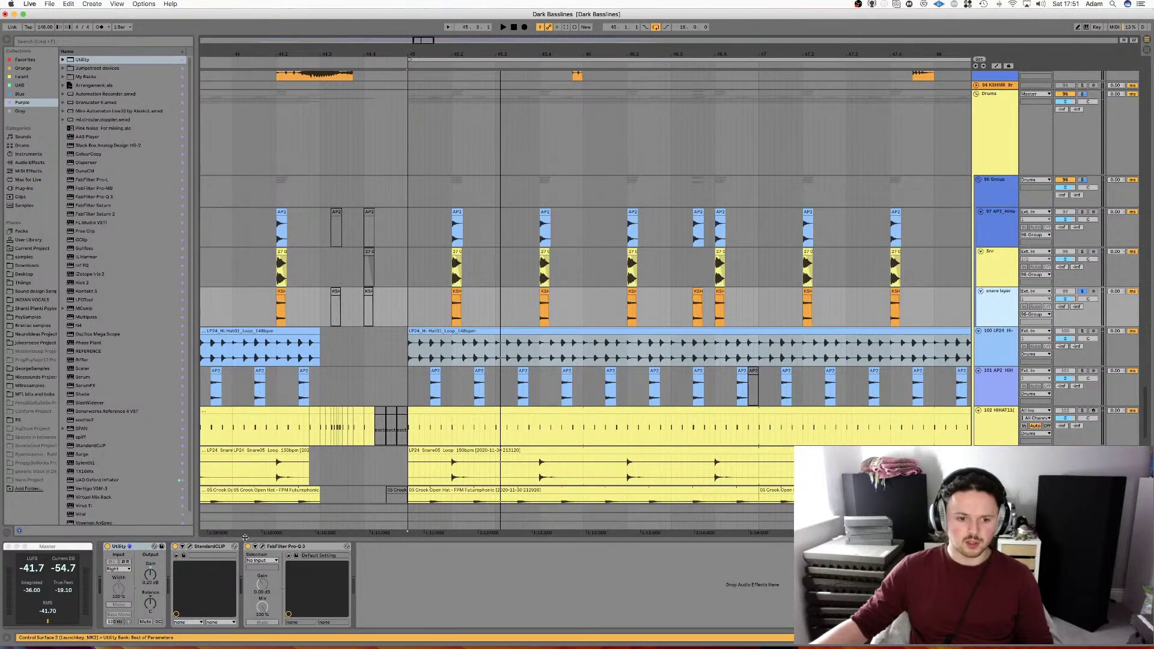
pyautogui.click(264, 548)
pyautogui.click(265, 547)
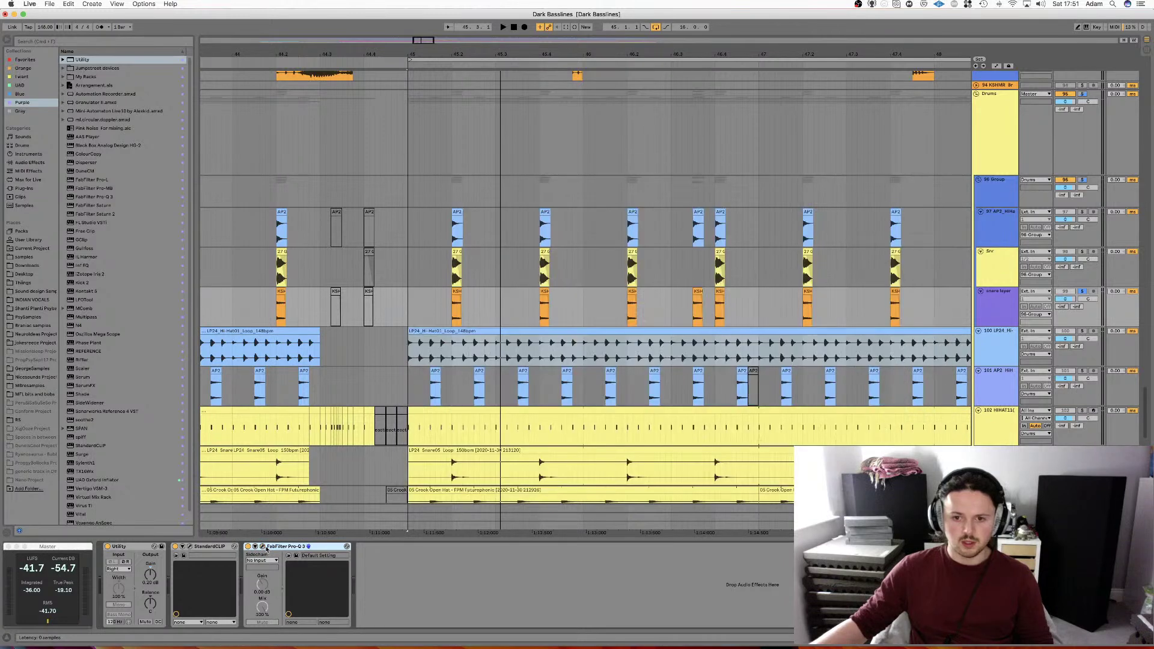
pyautogui.press('space')
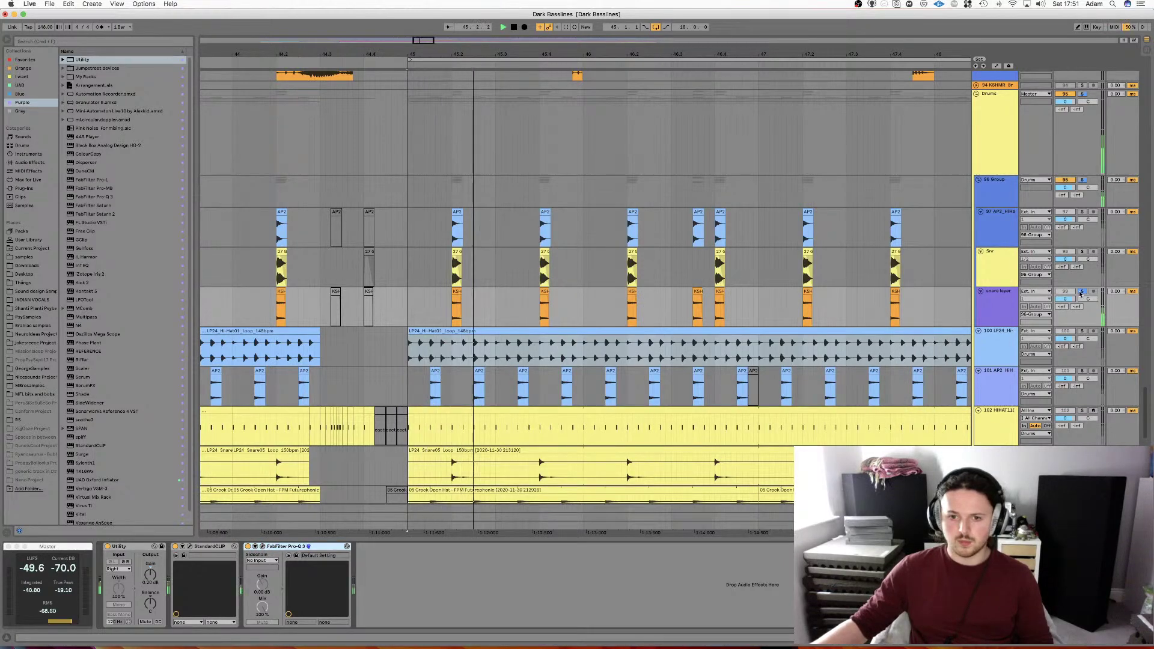
pyautogui.click(1084, 292)
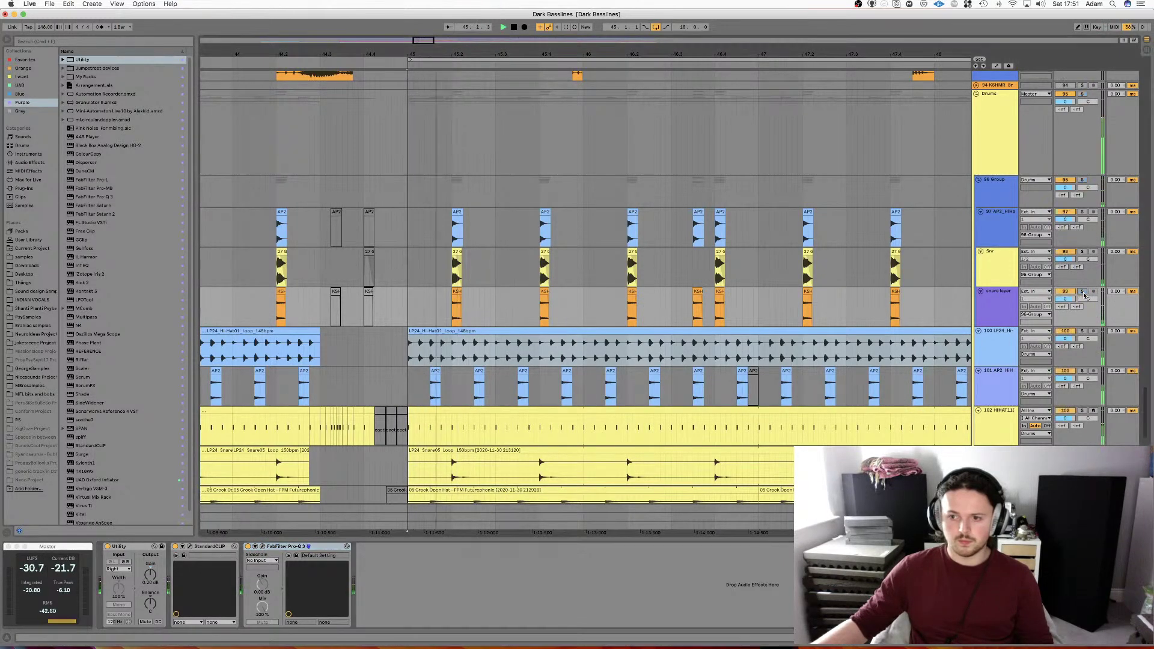
# Rename the 96 Group track as "snare".
pyautogui.click(1005, 193)
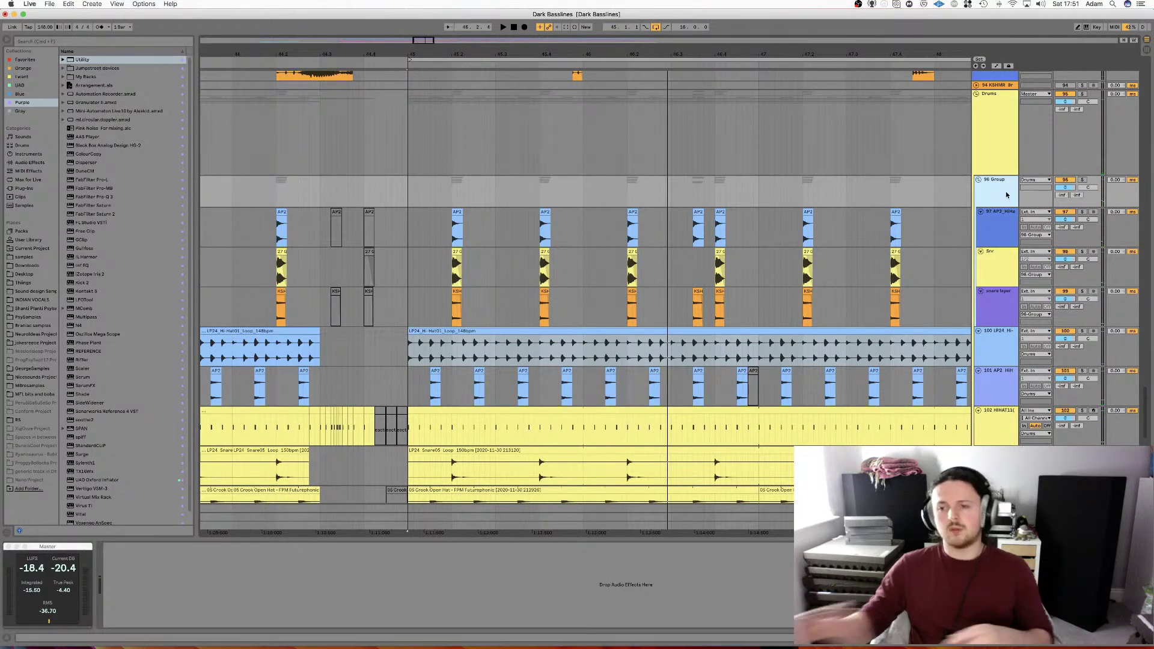
pyautogui.press('super+r')
pyautogui.write('s')
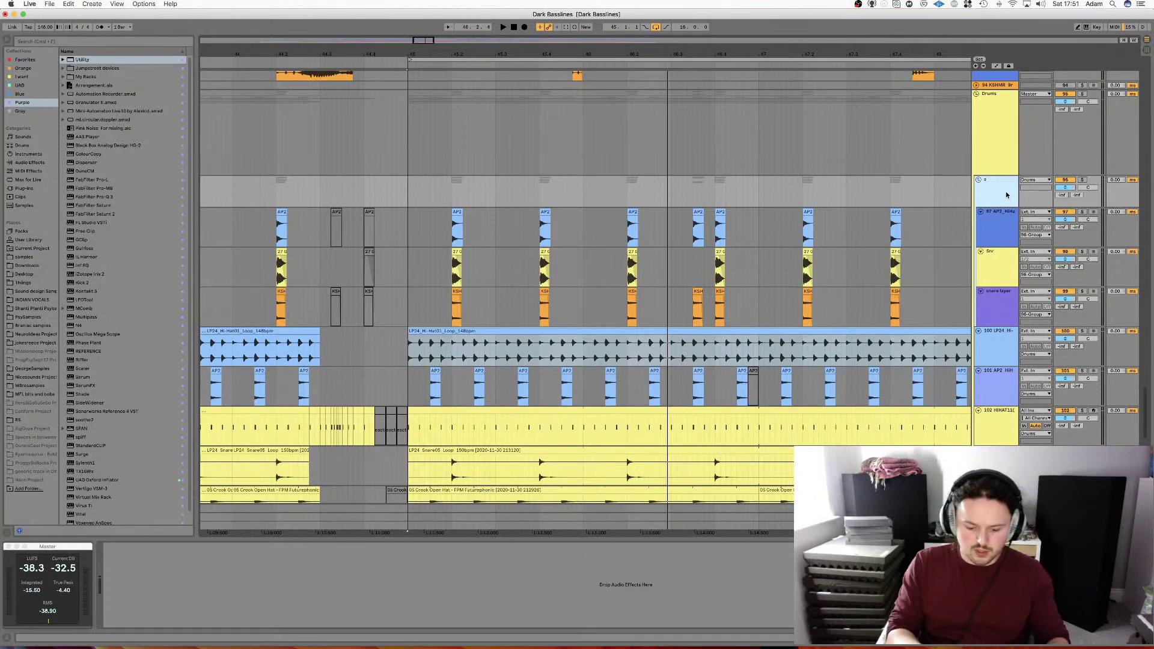
pyautogui.write('nare')
pyautogui.press('Return')
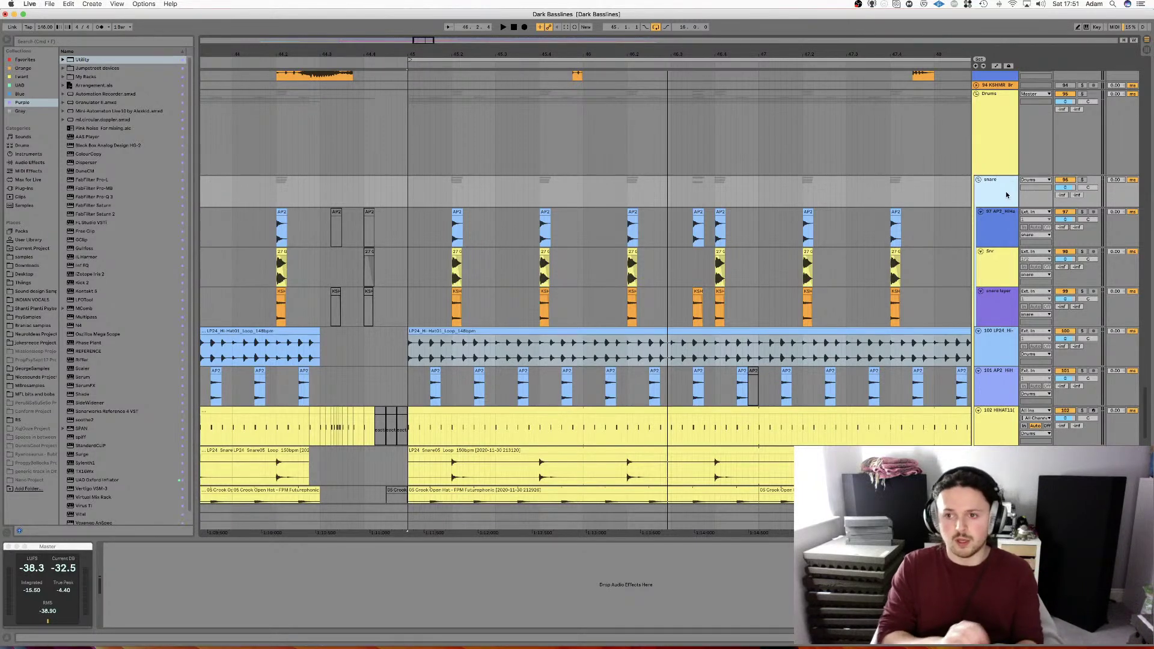
# Compare the device chains of the three layer tracks inside the snare group.
pyautogui.click(998, 268)
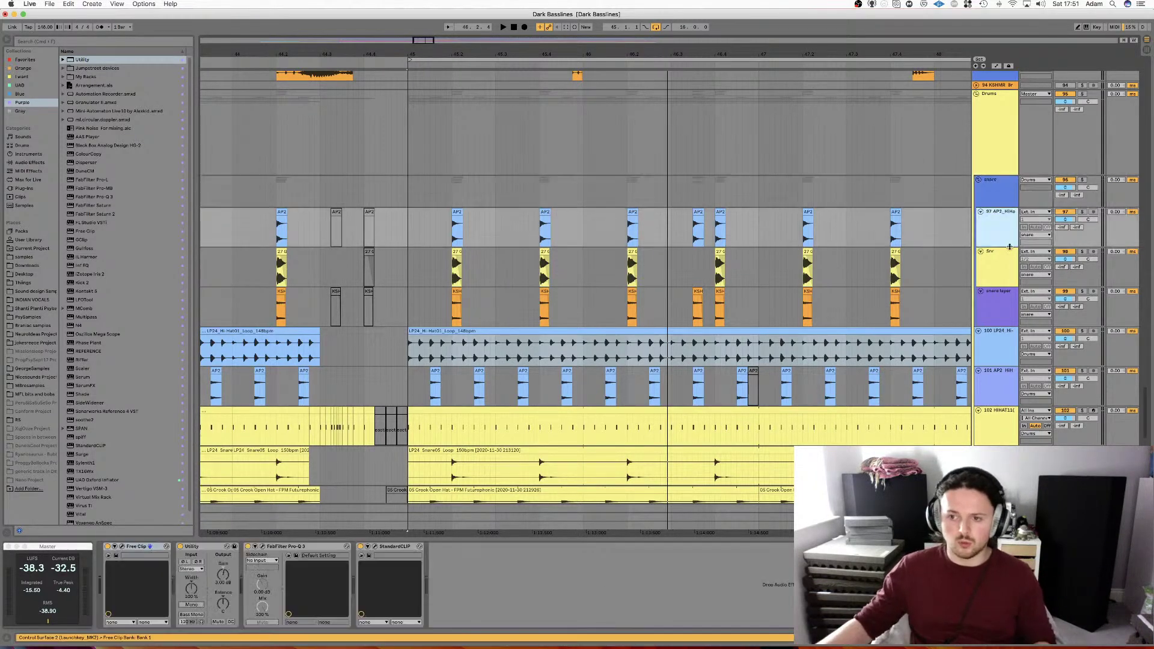
pyautogui.click(996, 296)
pyautogui.click(997, 267)
pyautogui.click(996, 228)
pyautogui.click(996, 271)
pyautogui.click(998, 295)
pyautogui.click(996, 268)
pyautogui.click(997, 227)
# Solo and play the whole snare group from bar 45, and end the solo again.
pyautogui.click(992, 192)
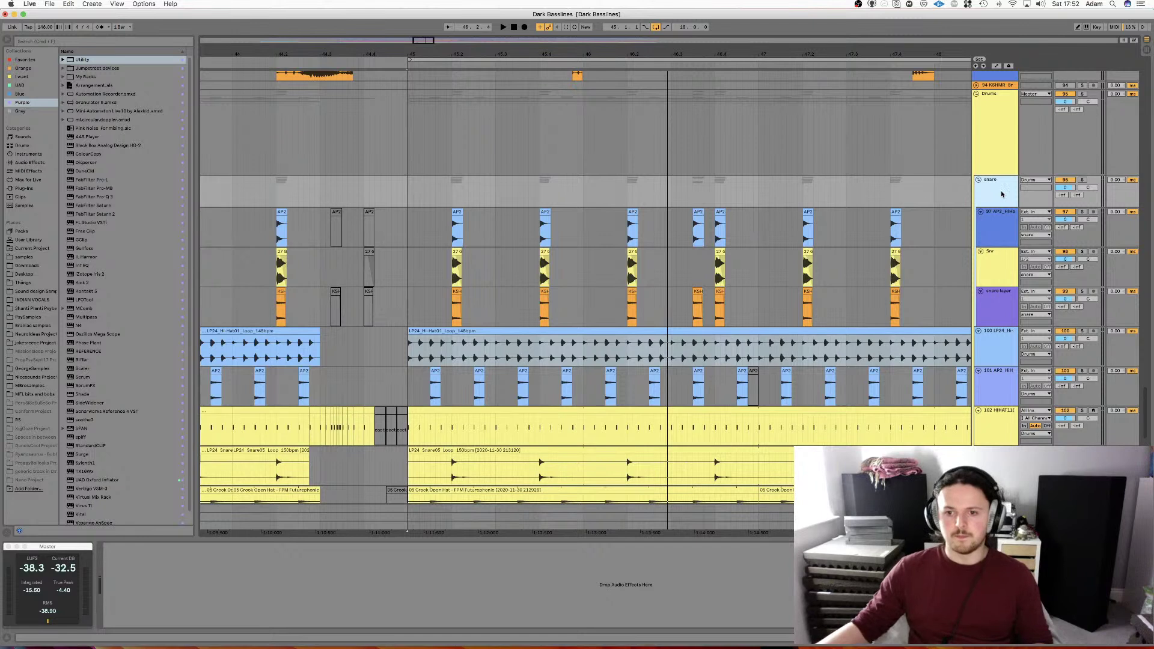
pyautogui.click(1083, 180)
pyautogui.press('space')
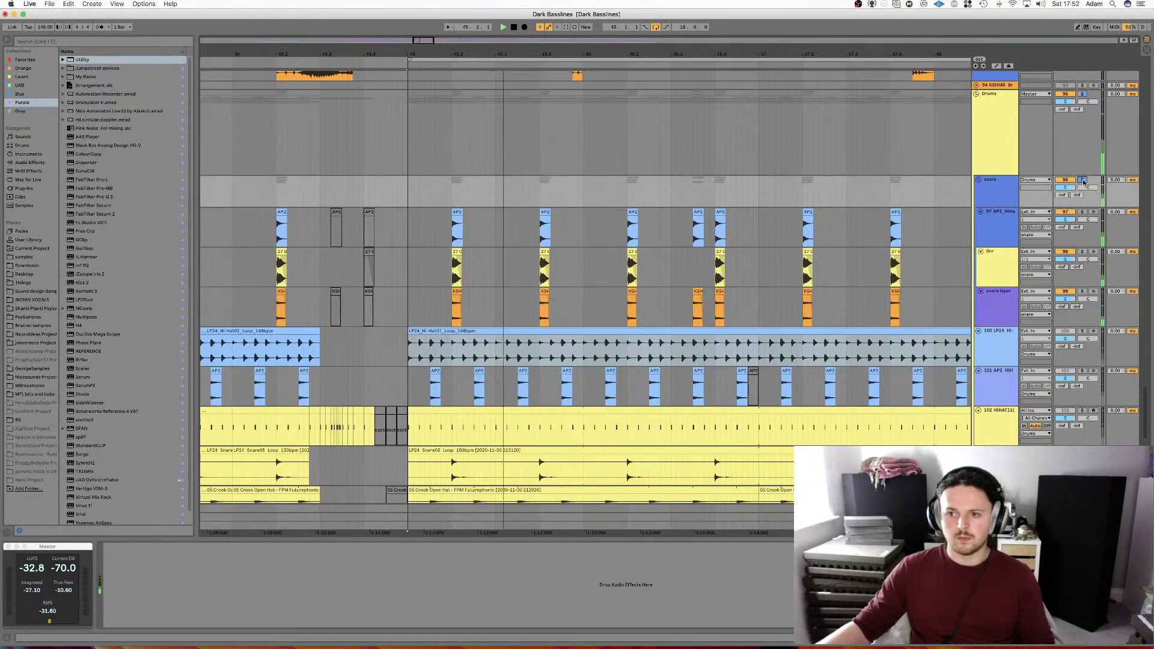
pyautogui.click(1083, 179)
pyautogui.press('space')
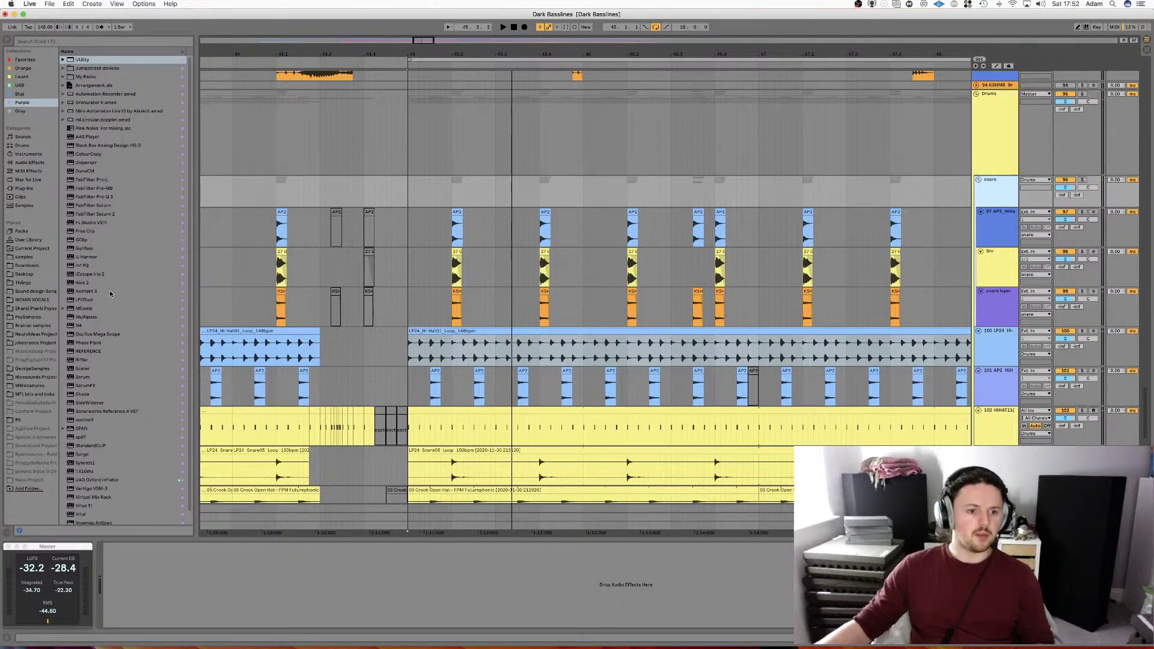
# Add the Free Clip plug-in from the Purple collection to the snare group.
pyautogui.click(24, 188)
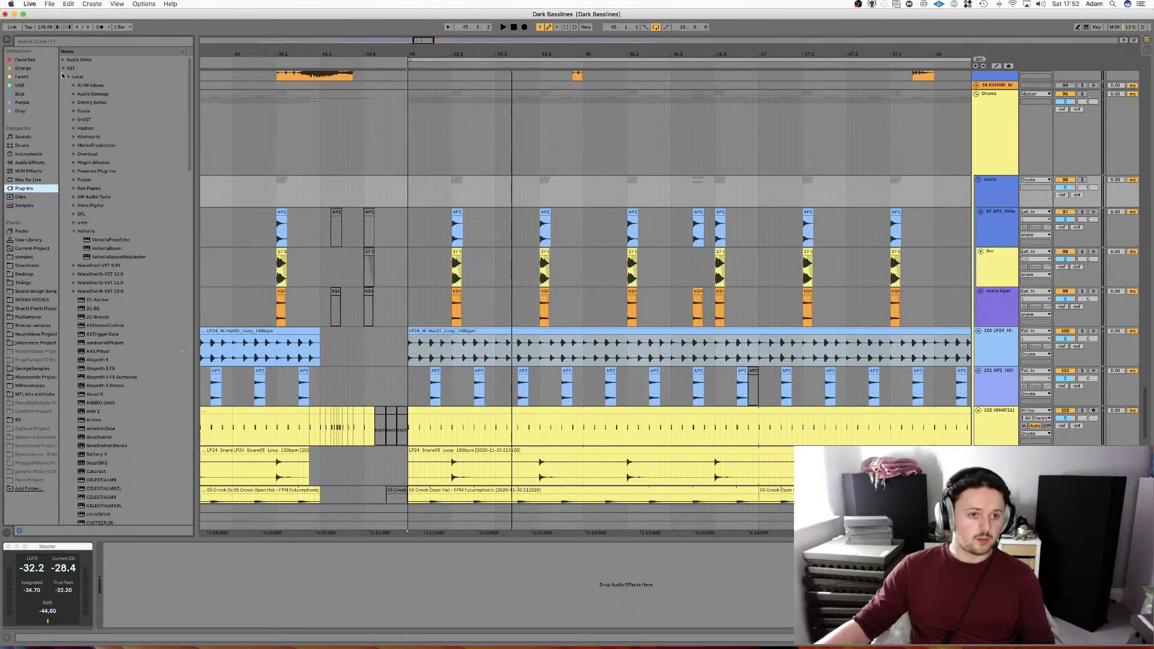
pyautogui.click(24, 102)
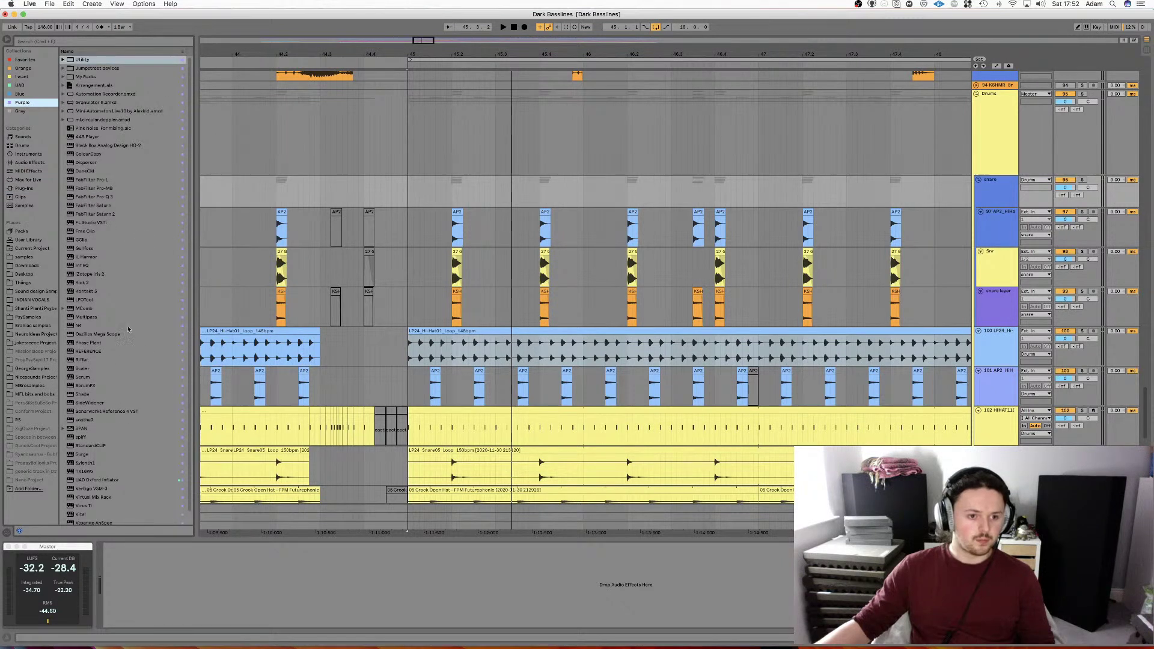
pyautogui.click(96, 232)
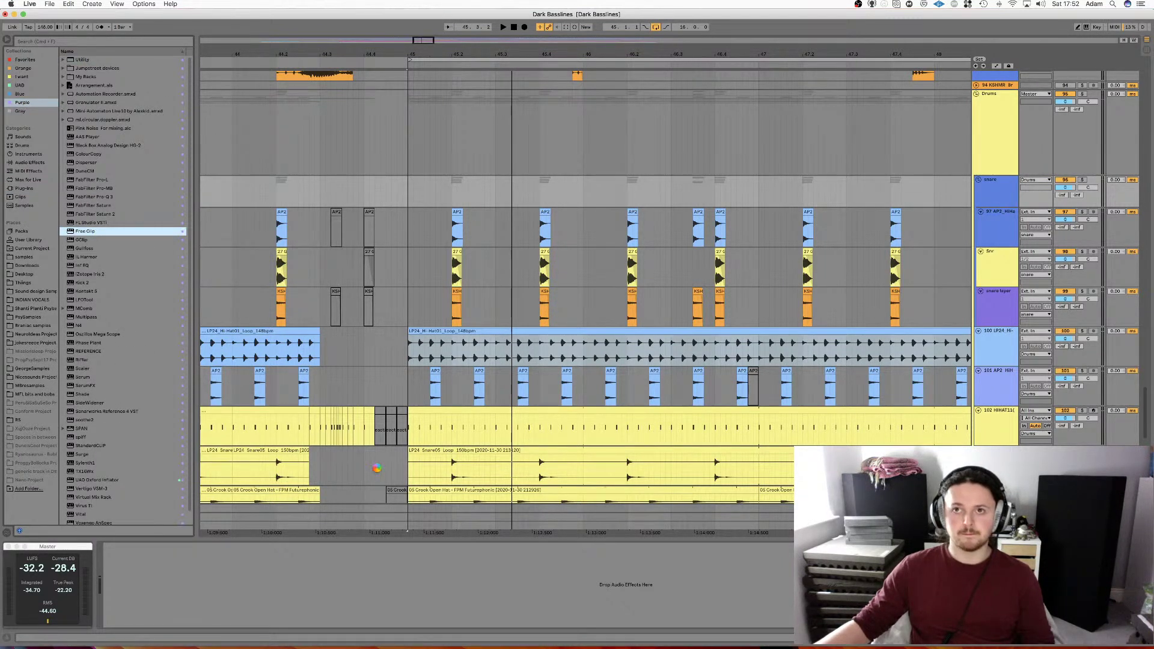
pyautogui.press('Return')
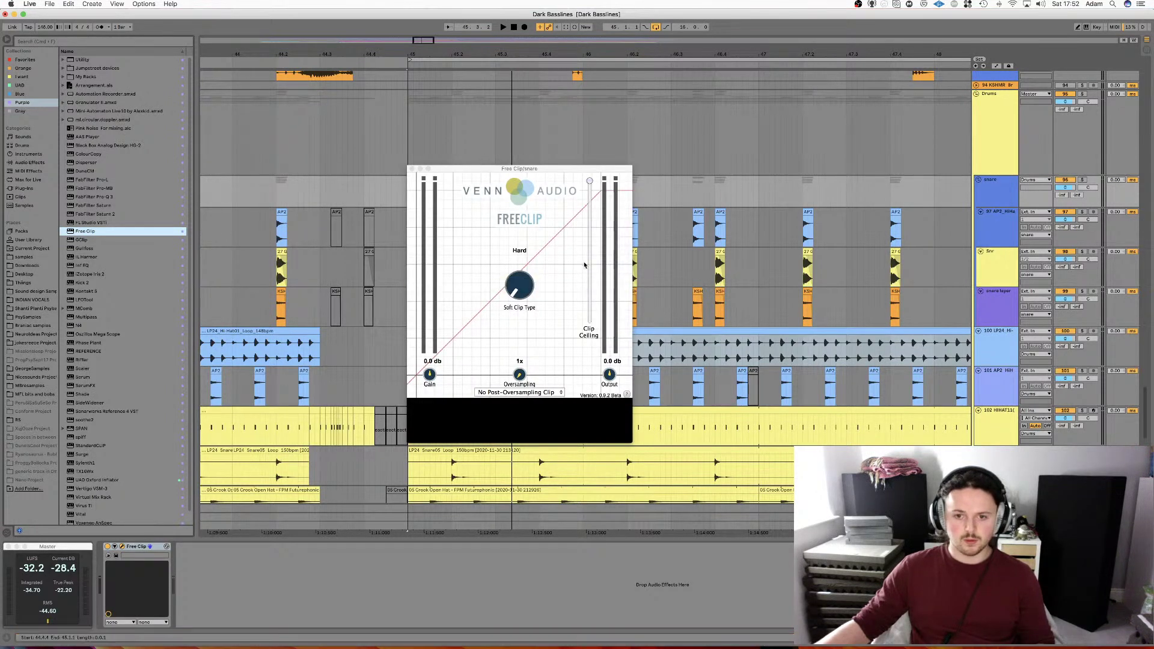
# Show the master's Voxengo SPAN analyser beside Free Clip and play the snare group soloed.
pyautogui.click(996, 517)
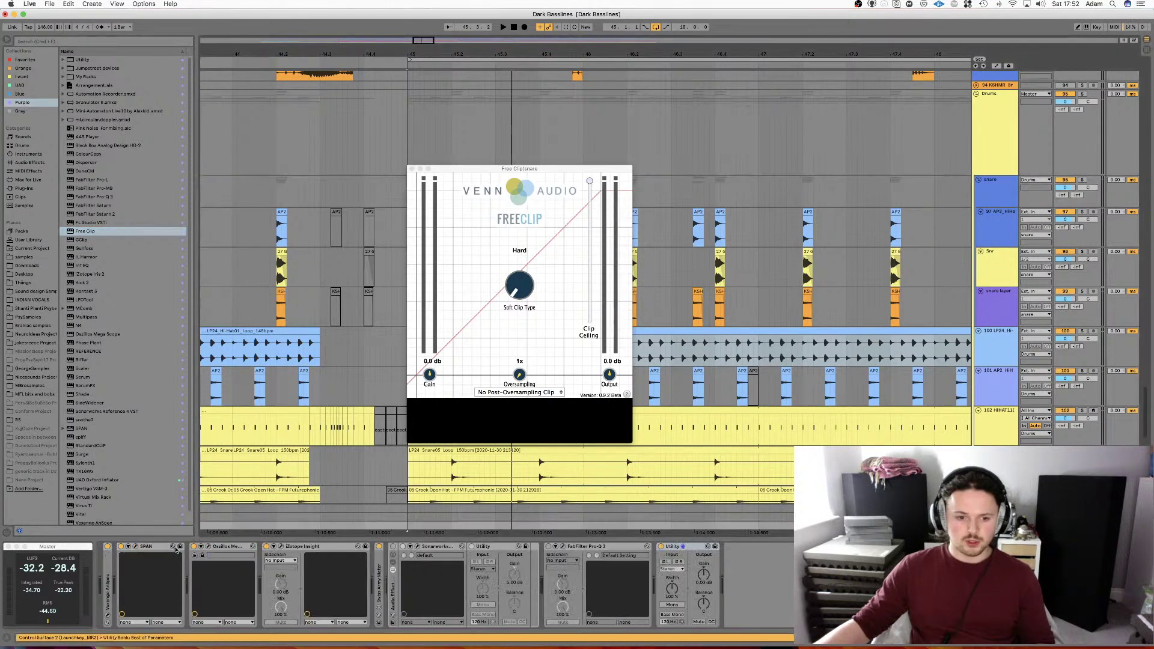
pyautogui.click(138, 548)
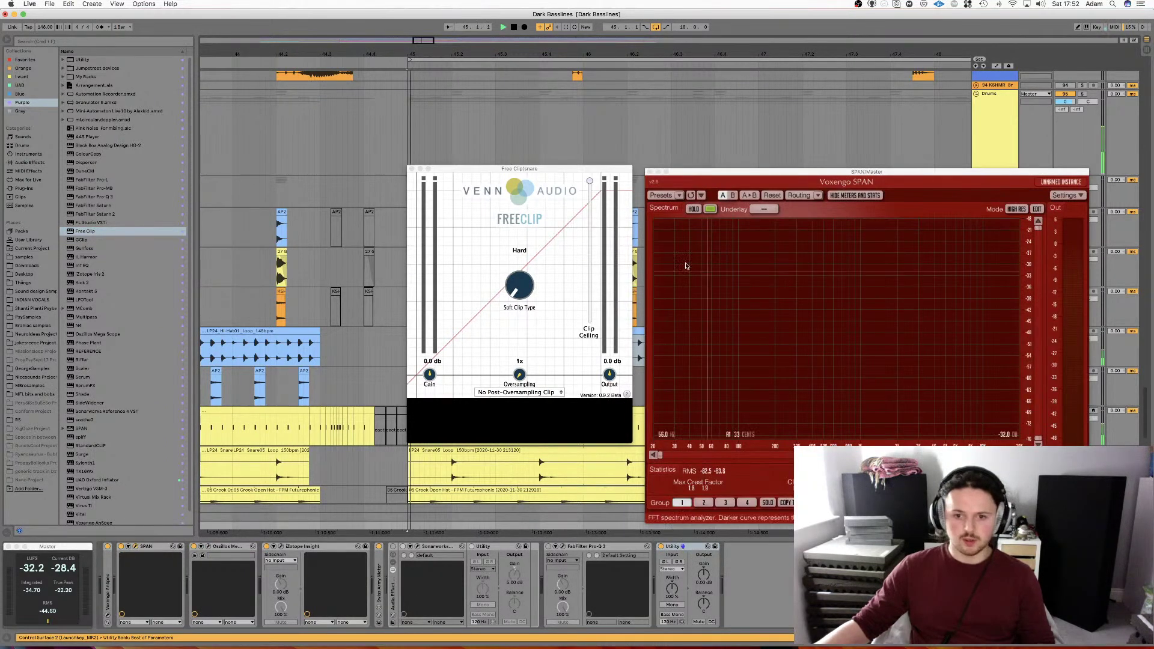
pyautogui.press('space')
pyautogui.moveTo(823, 172); pyautogui.dragTo(740, 257)
pyautogui.click(1083, 180)
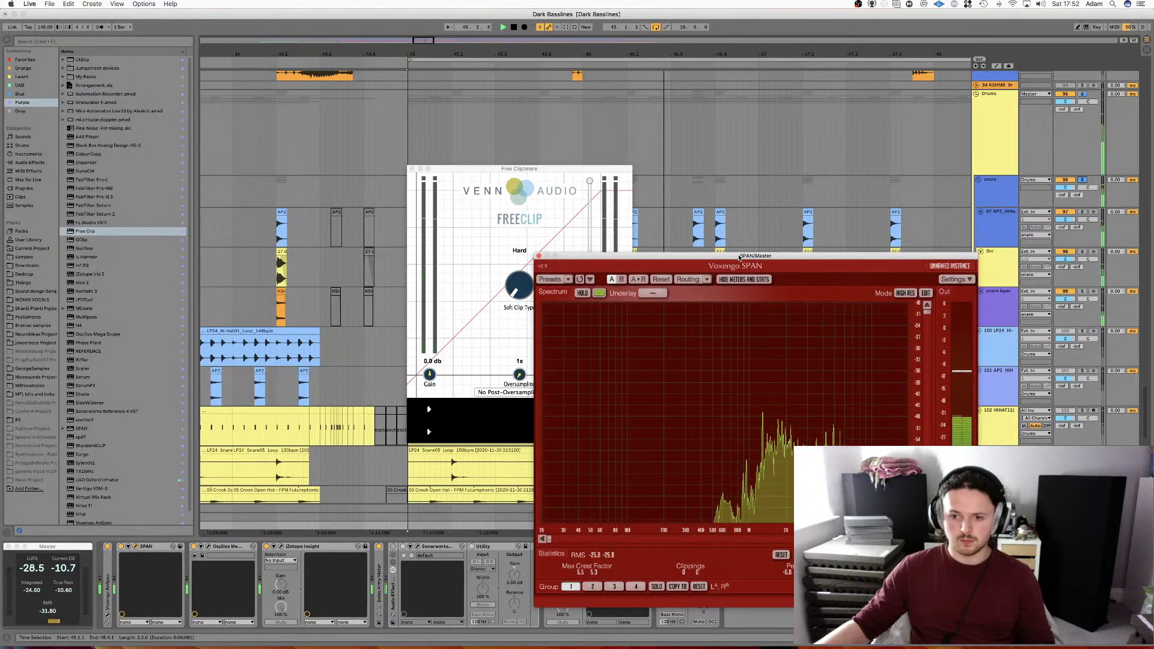
pyautogui.click(486, 243)
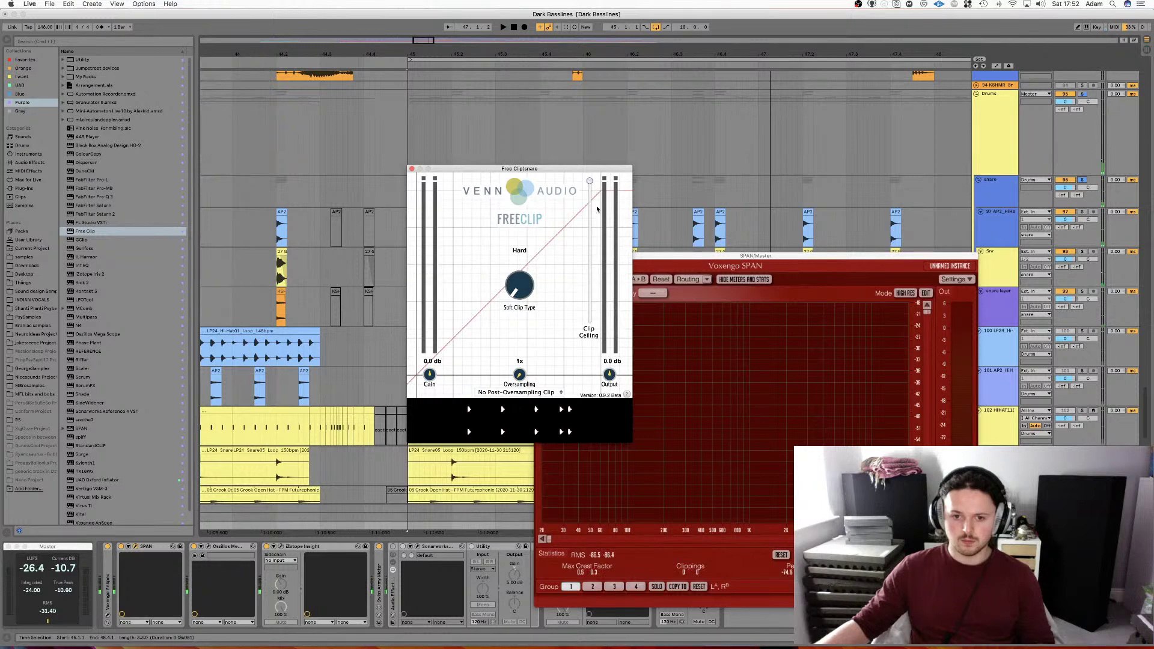
pyautogui.moveTo(520, 169); pyautogui.dragTo(502, 173)
# Switch to the Session view mixer, bring the snare group's channel into sight beside Free Clip, and play the soloed group.
pyautogui.click(1002, 197)
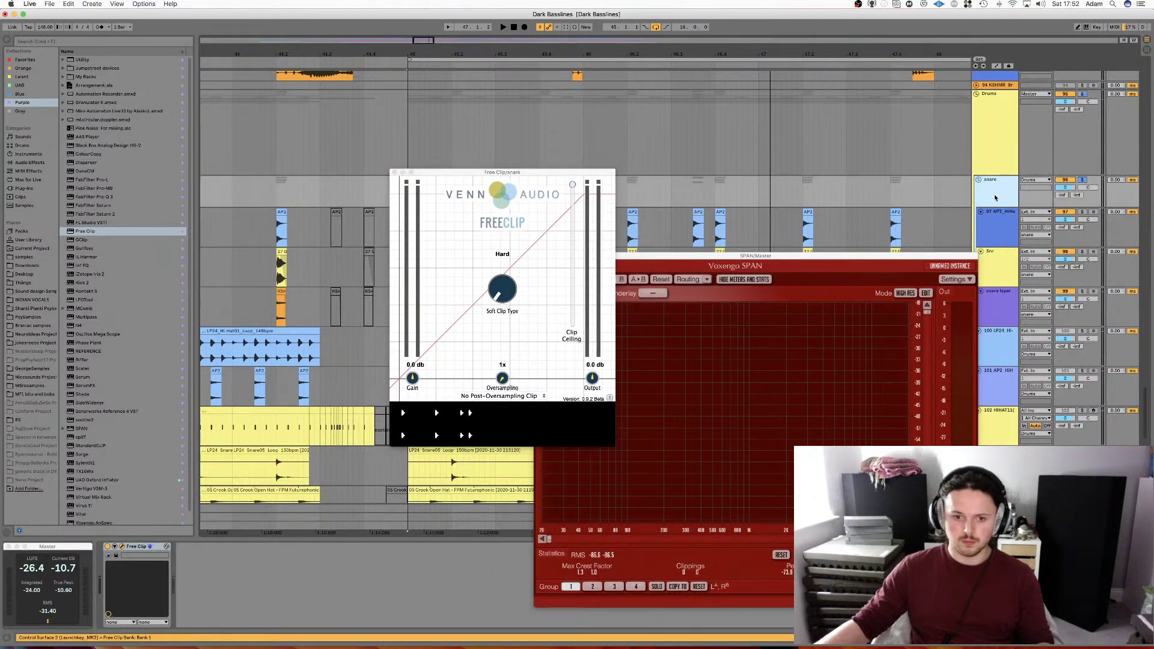
pyautogui.press('Tab')
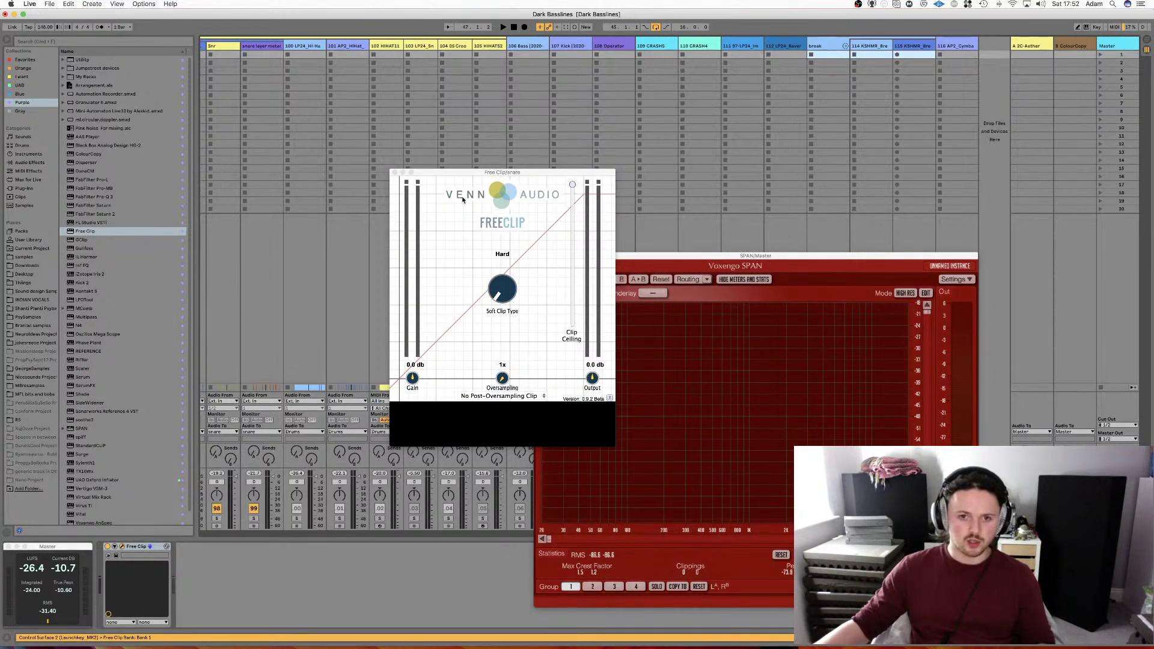
pyautogui.moveTo(457, 172); pyautogui.dragTo(1016, 240)
pyautogui.moveTo(662, 258); pyautogui.dragTo(681, 314)
pyautogui.click(559, 313)
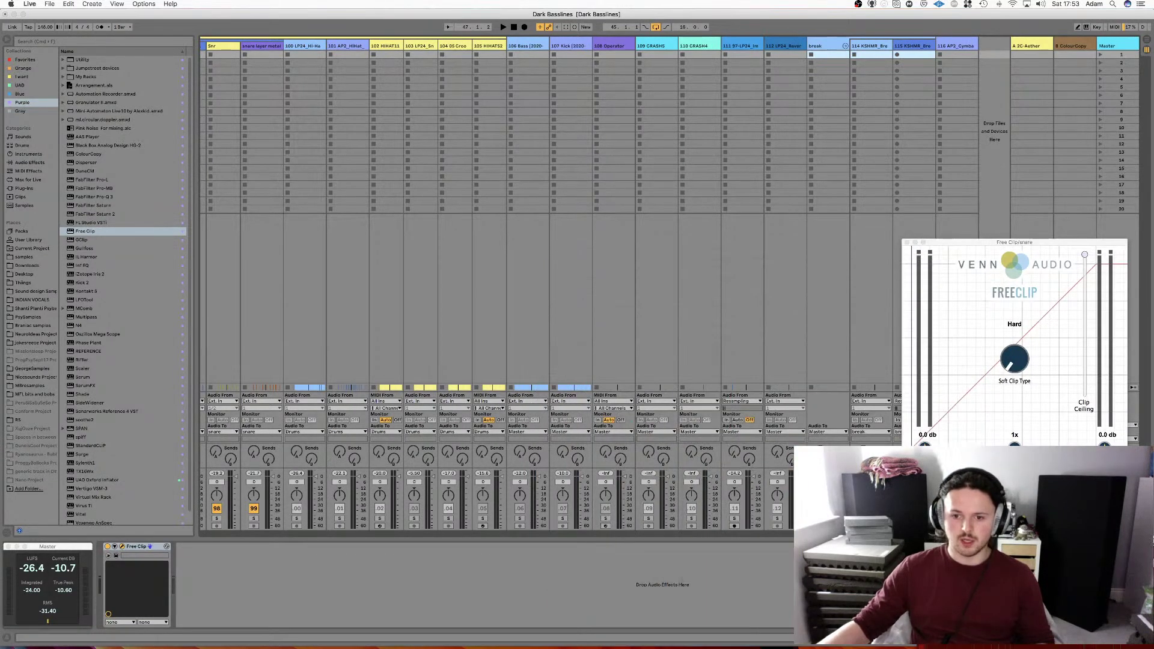
pyautogui.hscroll(-10, 683, 337)
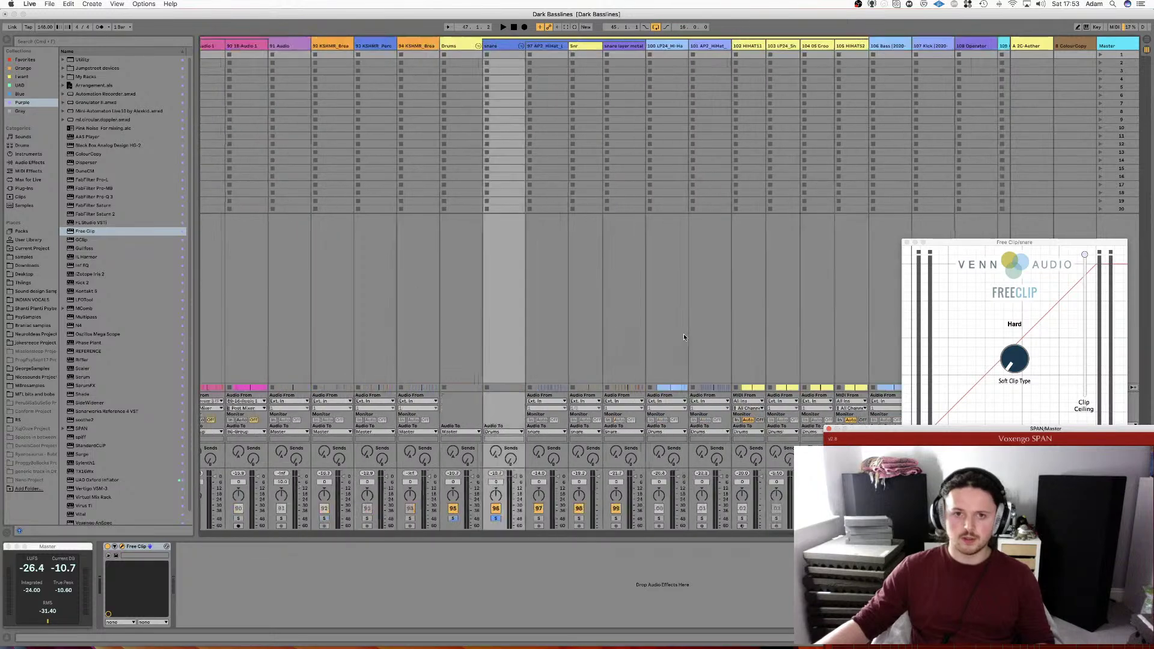
pyautogui.press('space')
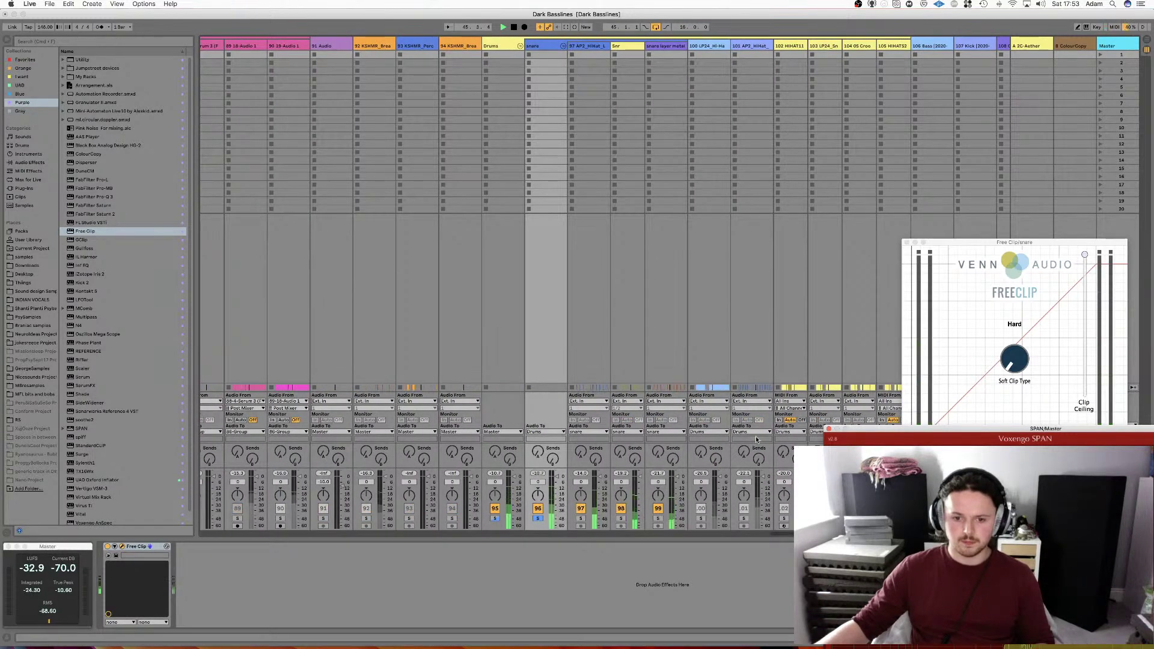
pyautogui.moveTo(991, 242); pyautogui.dragTo(730, 156)
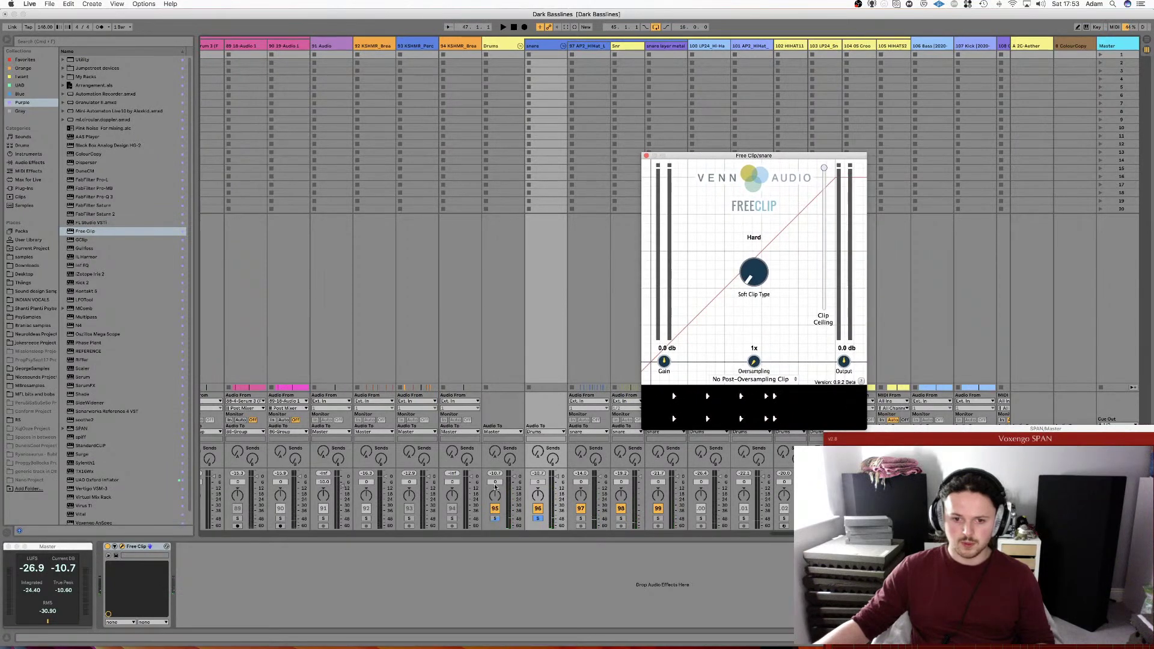
# Set Free Clip's clip ceiling on the snare group to about -12.2 dB while watching the SPAN spectrum during playback.
pyautogui.moveTo(824, 168); pyautogui.dragTo(824, 243)
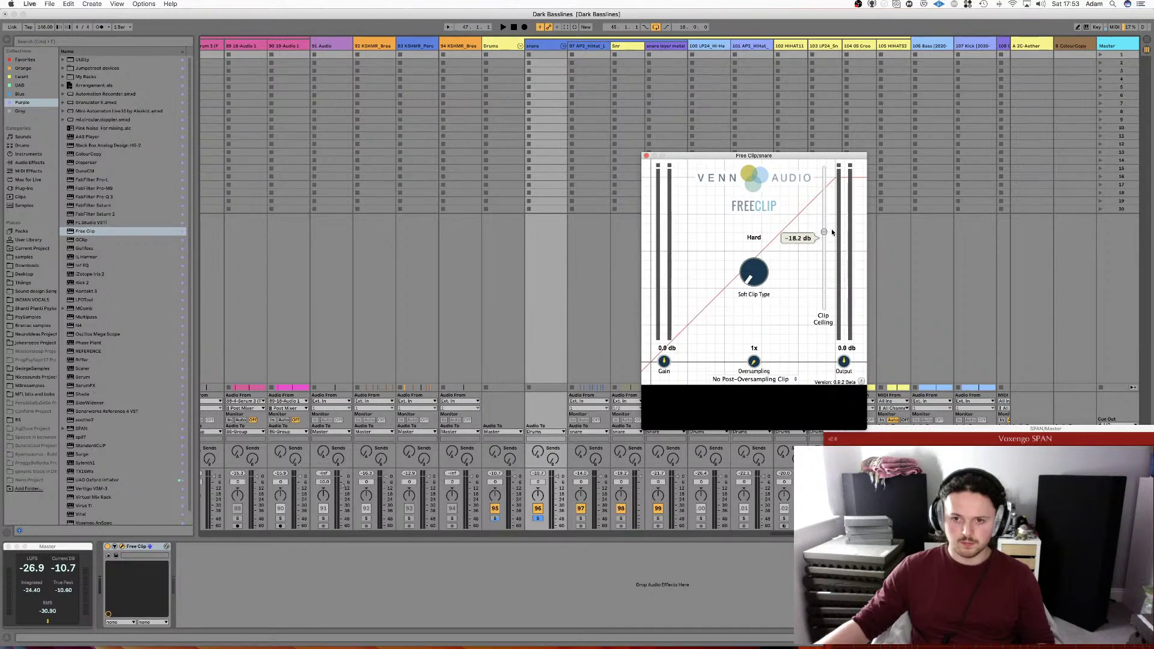
pyautogui.press('space')
pyautogui.moveTo(833, 210); pyautogui.dragTo(832, 212)
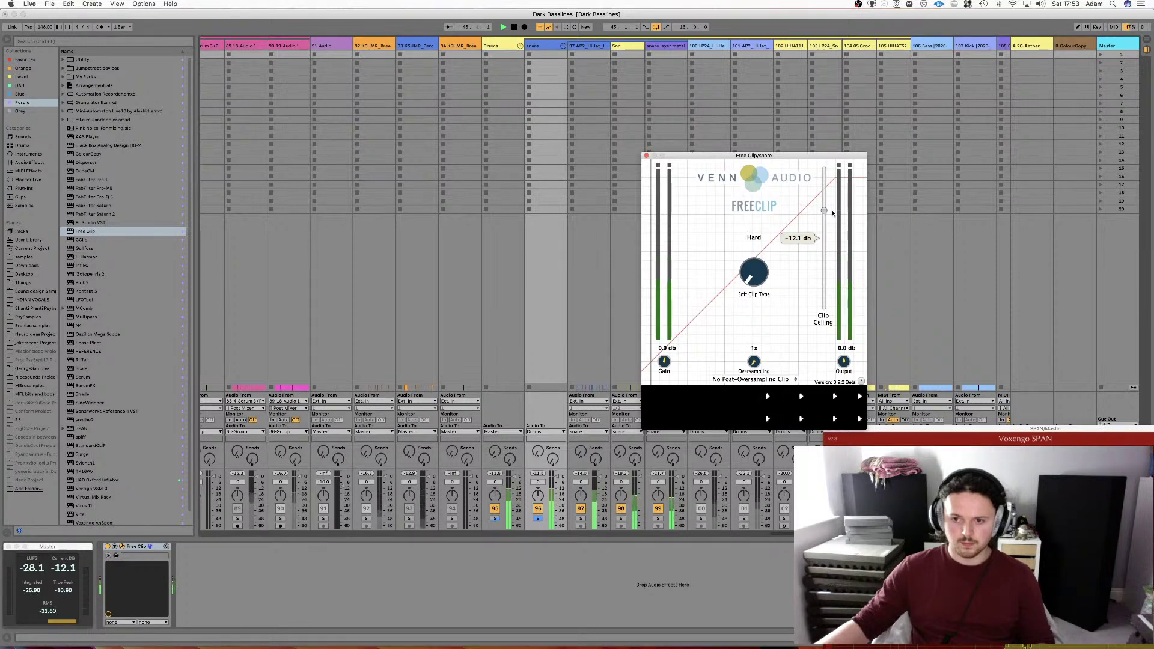
pyautogui.moveTo(1058, 429); pyautogui.dragTo(499, 223)
pyautogui.click(824, 211)
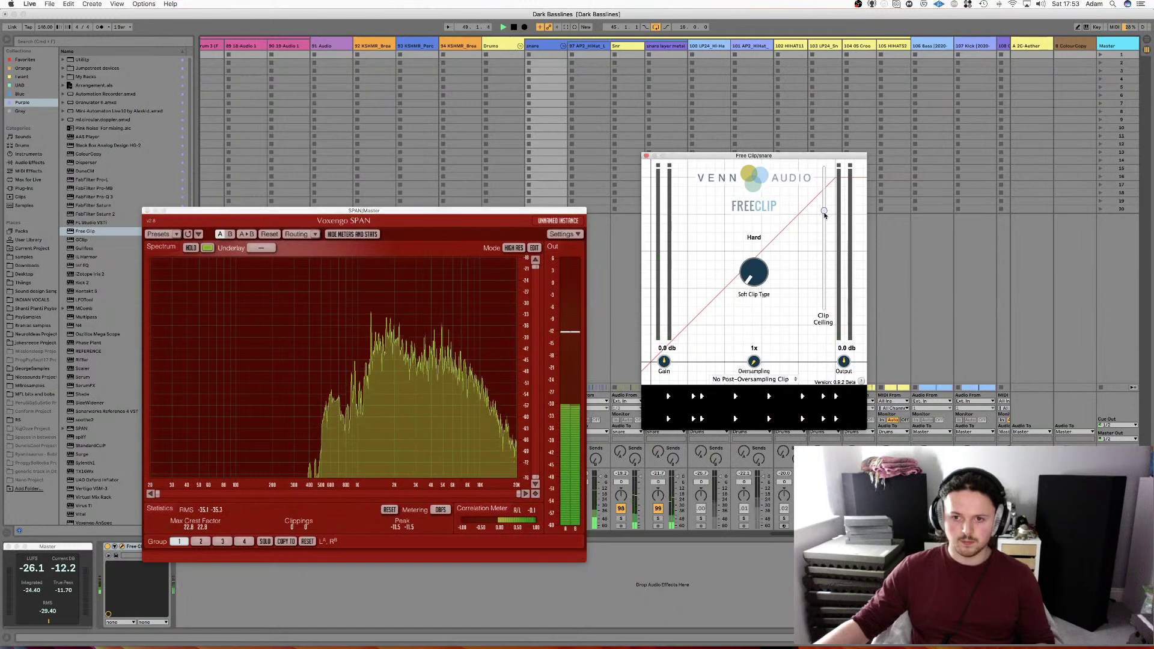
pyautogui.moveTo(824, 210); pyautogui.dragTo(825, 223)
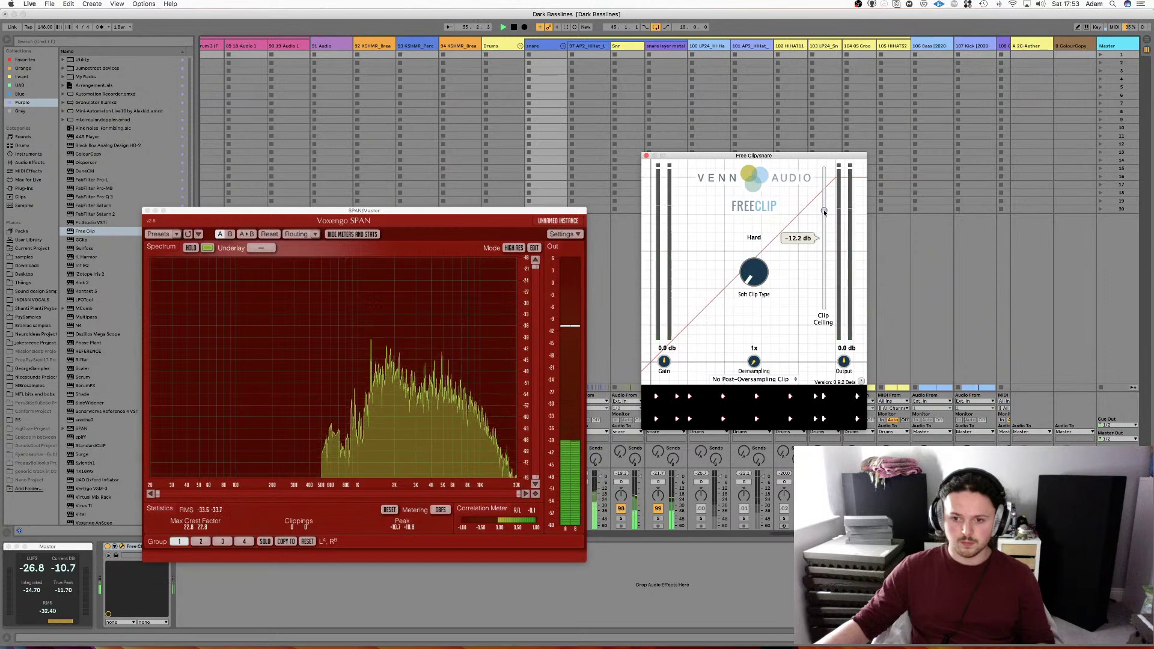
pyautogui.press('space')
# Set Free Clip's soft clip type to Cubic and play the snare group, toggling the device to compare the sound.
pyautogui.moveTo(755, 272); pyautogui.dragTo(756, 223)
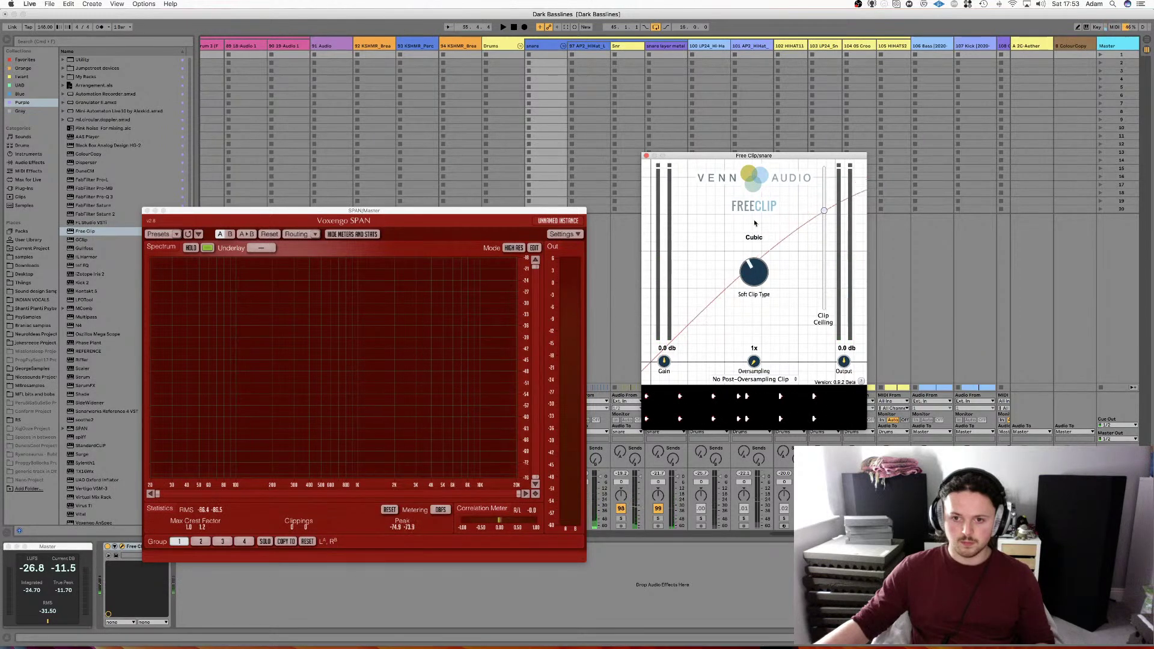
pyautogui.press('space')
pyautogui.moveTo(822, 208); pyautogui.dragTo(825, 211)
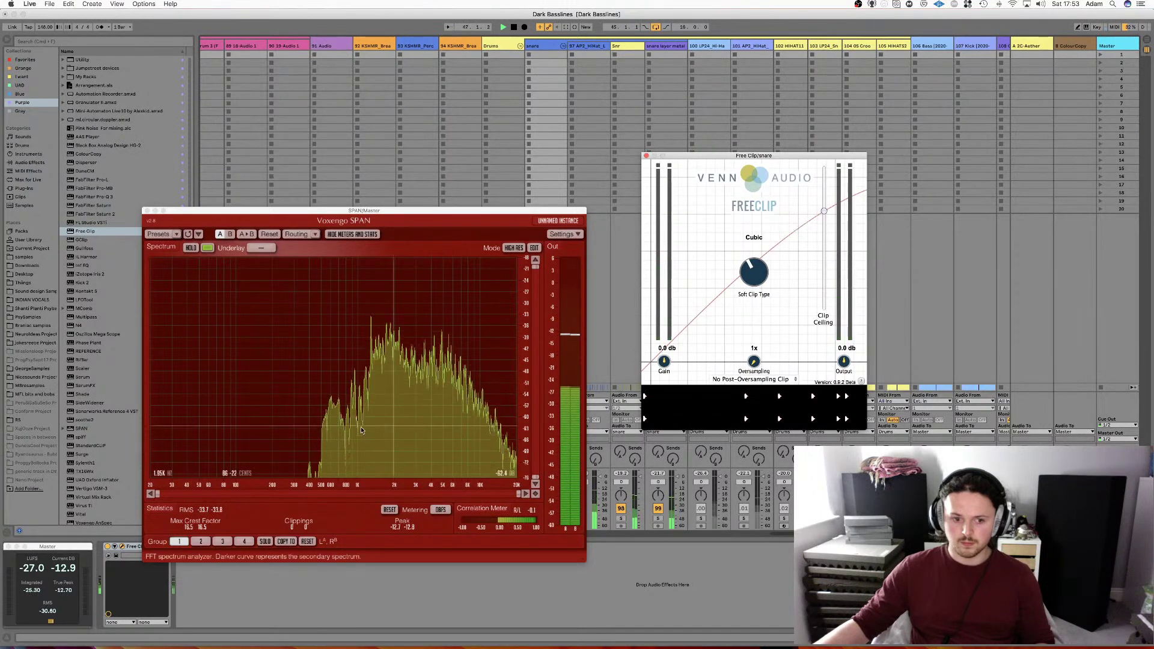
pyautogui.click(110, 548)
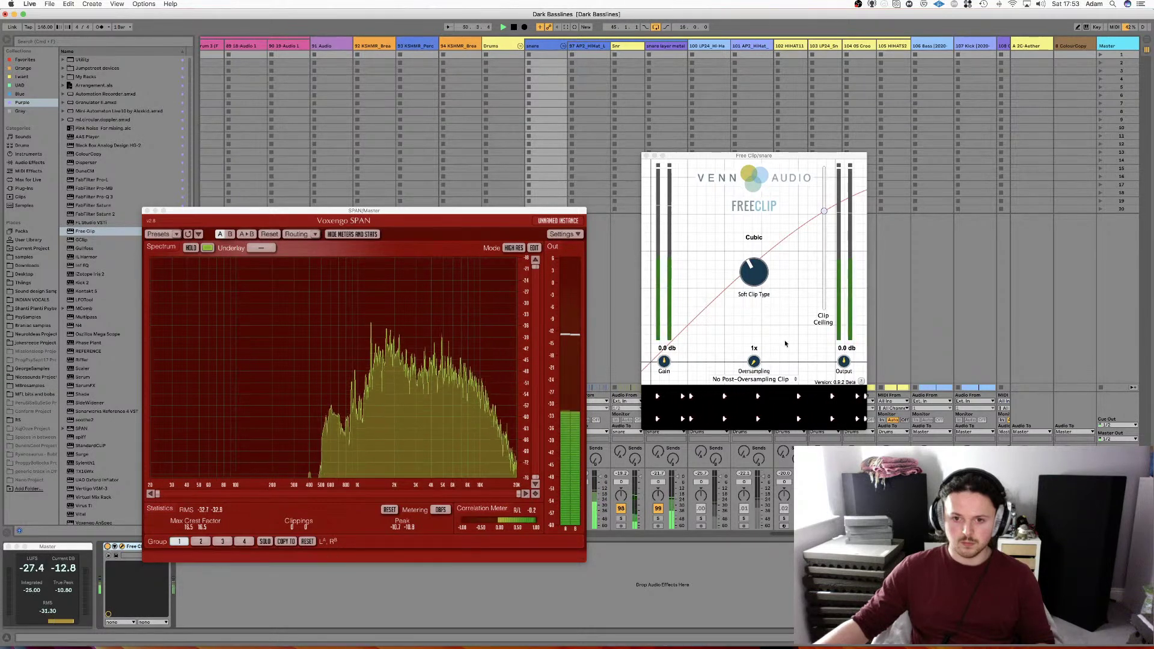
pyautogui.press('space')
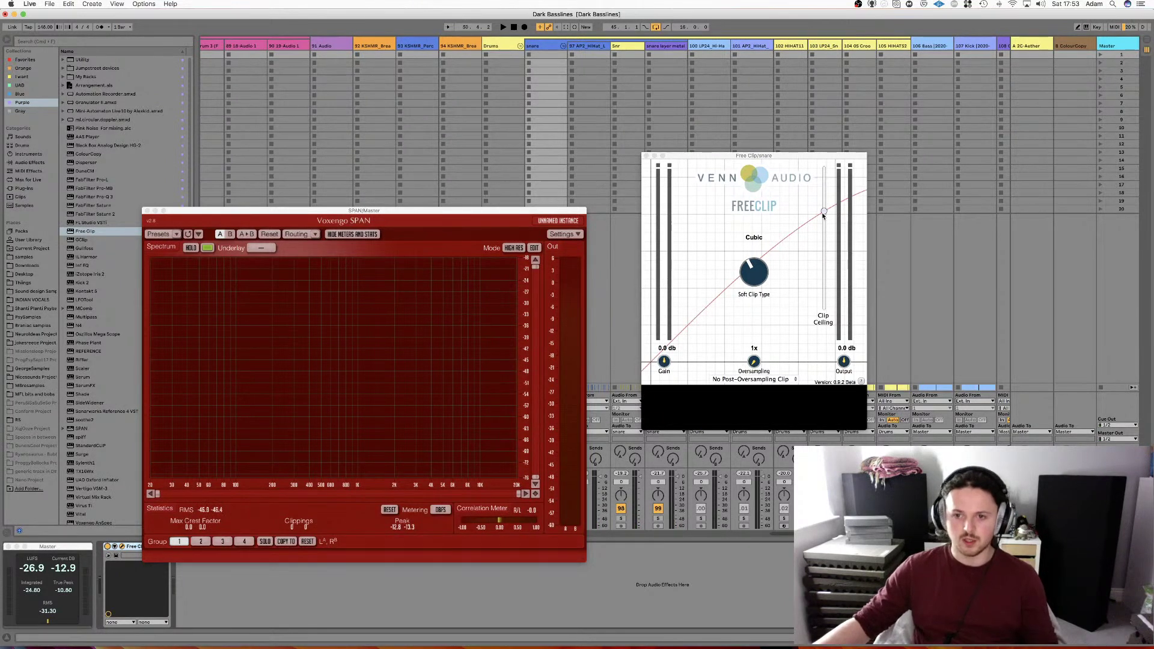
# Play the snare group, compare Free Clip's Arctangent curve, and set the soft clip type to Algebraic.
pyautogui.moveTo(824, 214); pyautogui.dragTo(822, 216)
pyautogui.press('space')
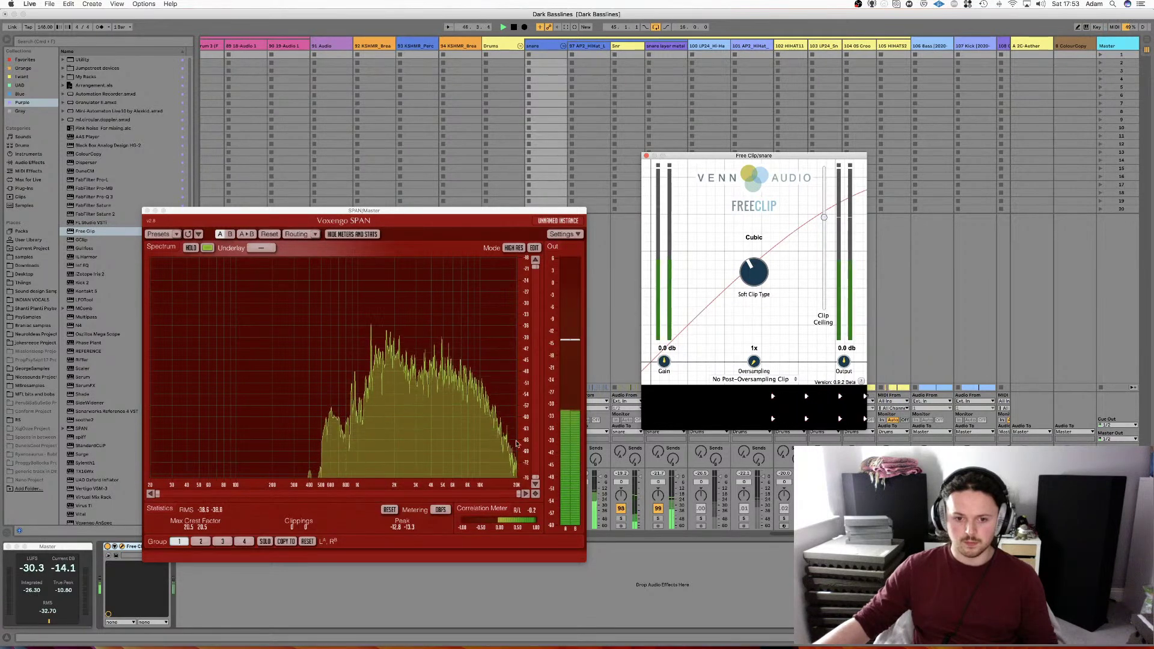
pyautogui.click(107, 548)
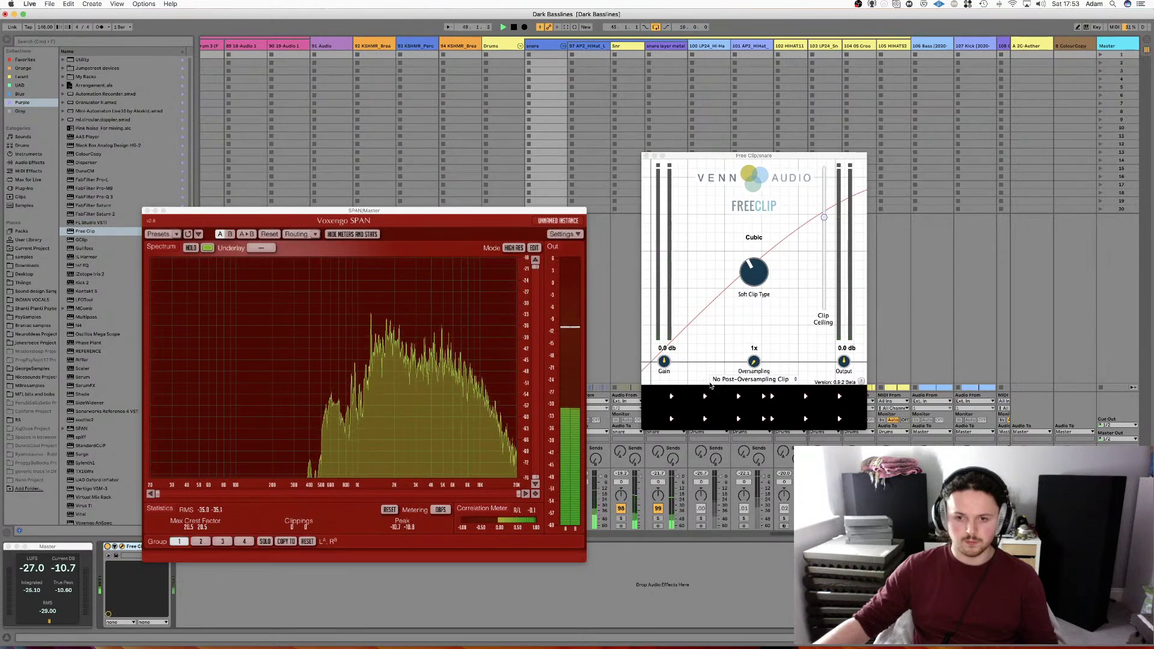
pyautogui.moveTo(781, 281); pyautogui.dragTo(777, 253)
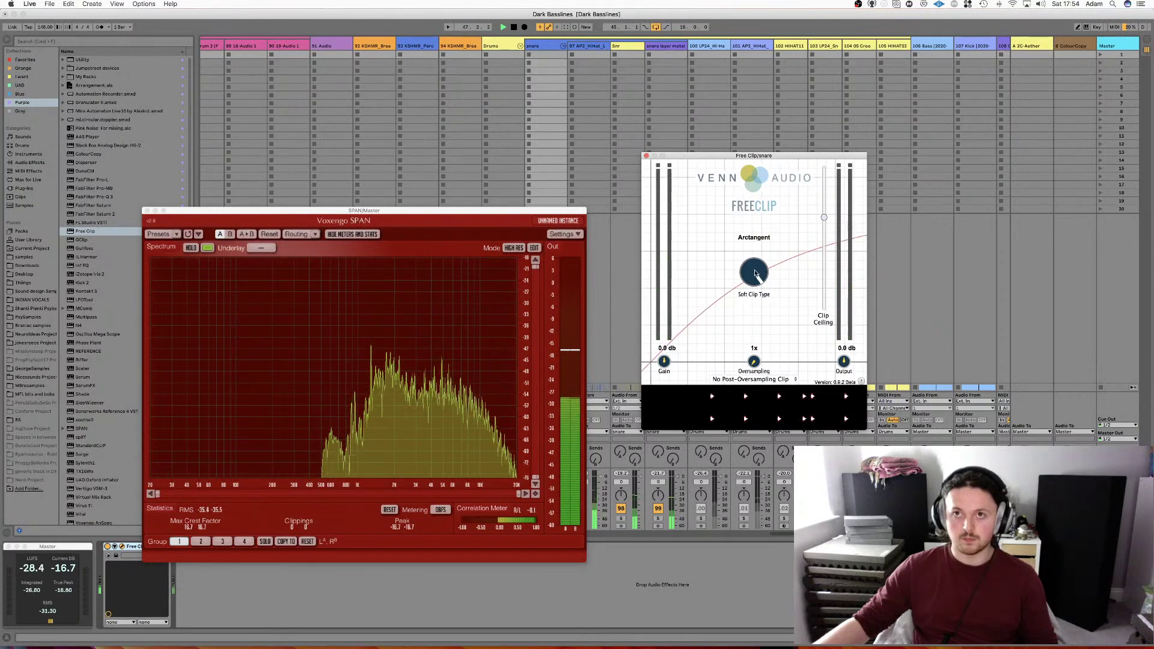
pyautogui.moveTo(756, 266); pyautogui.dragTo(755, 285)
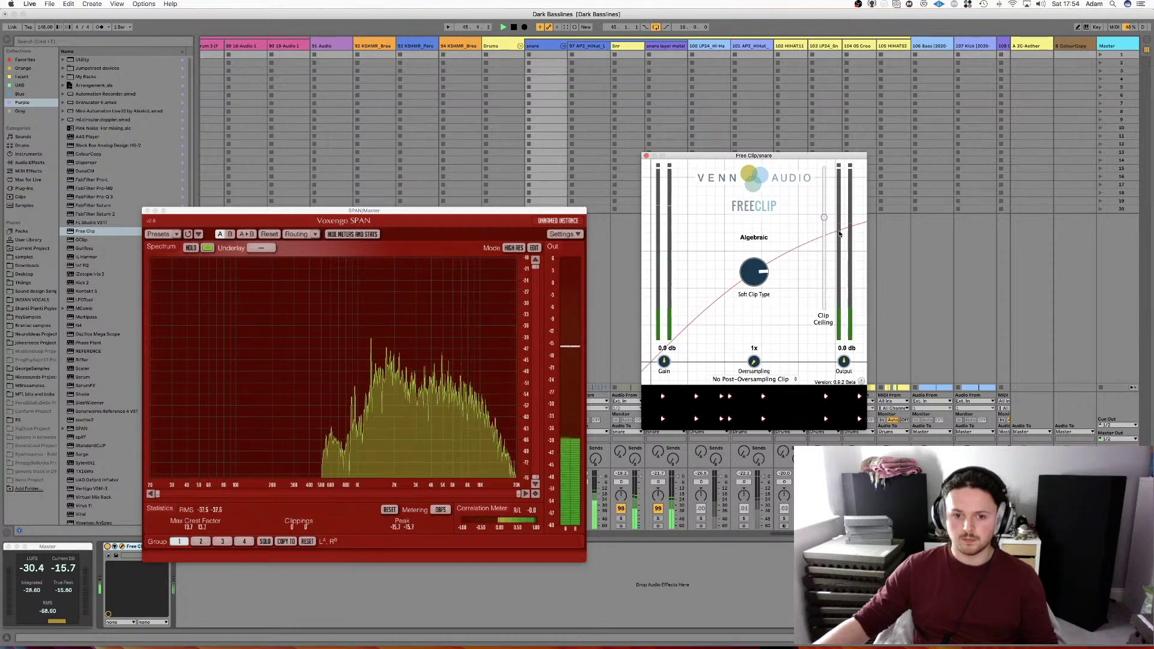
# Try a -25.0 dB clip ceiling in Free Clip, raise it to slightly above -11.6 dB during playback, and close SPAN.
pyautogui.moveTo(824, 217); pyautogui.dragTo(819, 255)
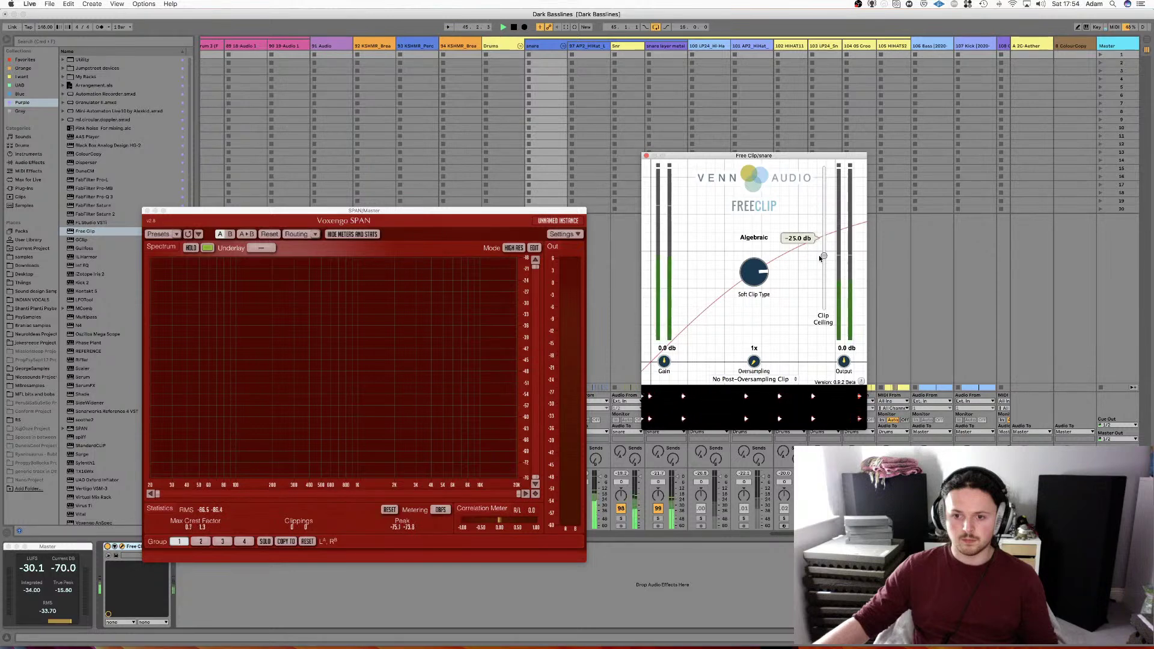
pyautogui.moveTo(819, 255); pyautogui.dragTo(822, 215)
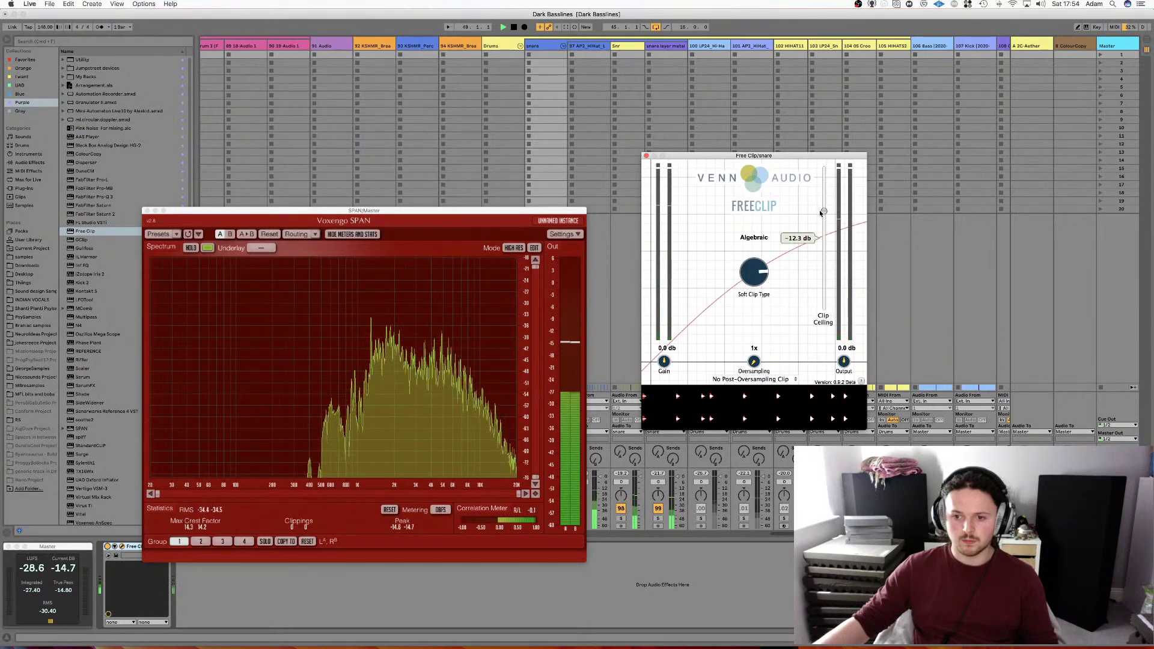
pyautogui.moveTo(391, 210); pyautogui.dragTo(901, 237)
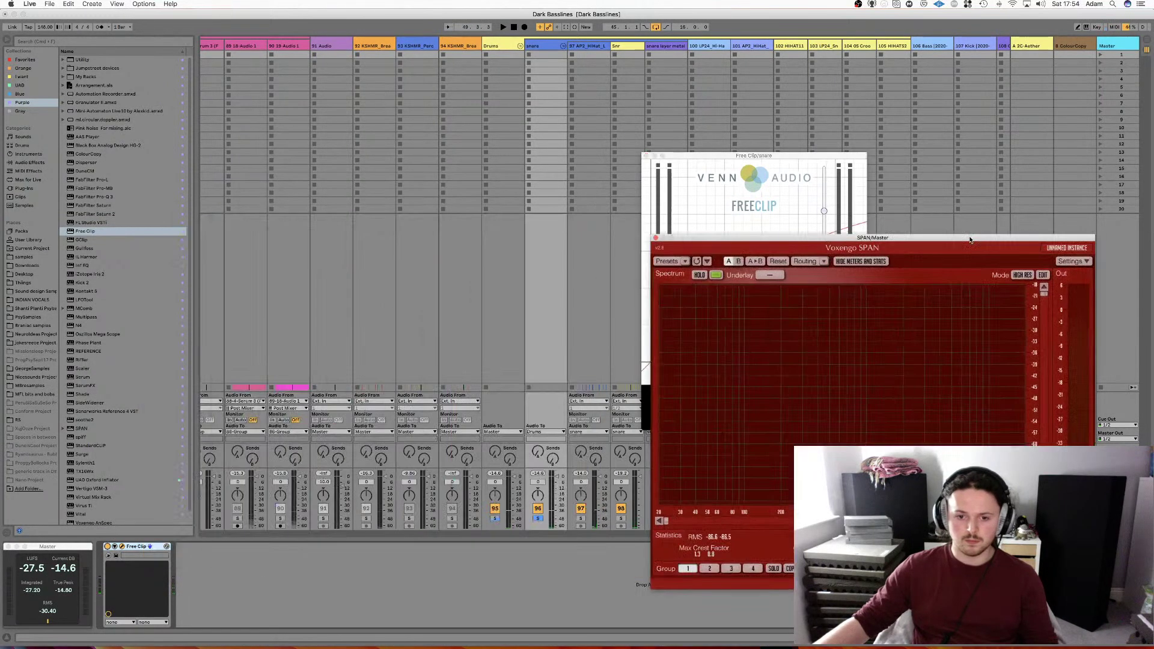
pyautogui.moveTo(752, 239); pyautogui.dragTo(1060, 280)
pyautogui.click(824, 211)
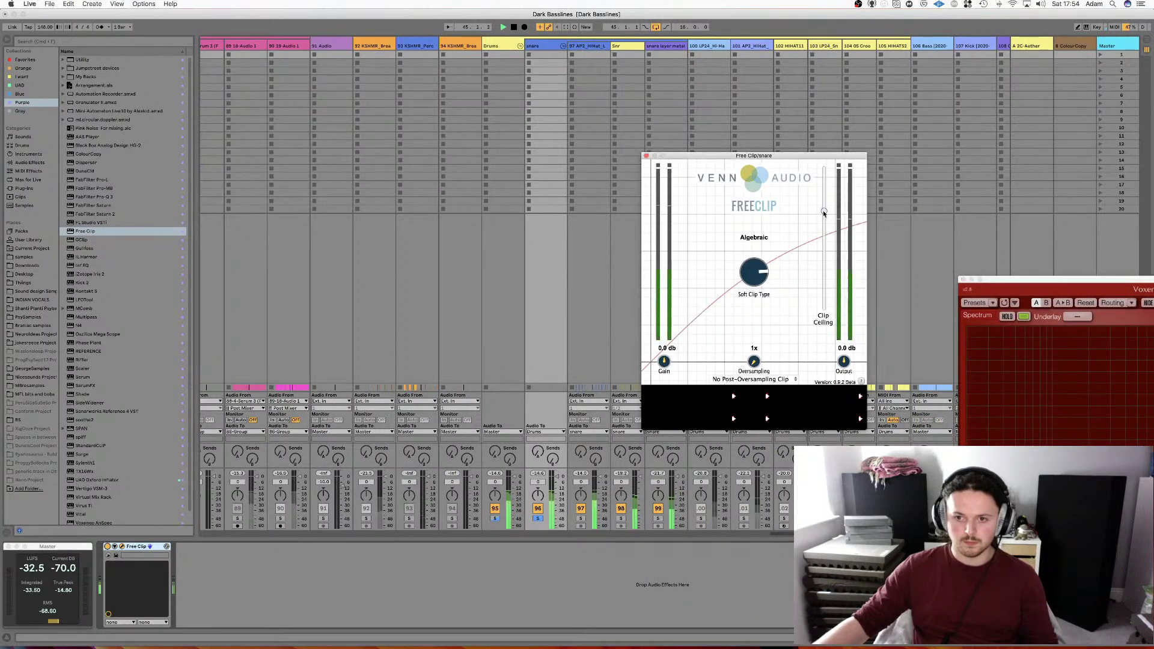
pyautogui.moveTo(826, 212); pyautogui.dragTo(828, 208)
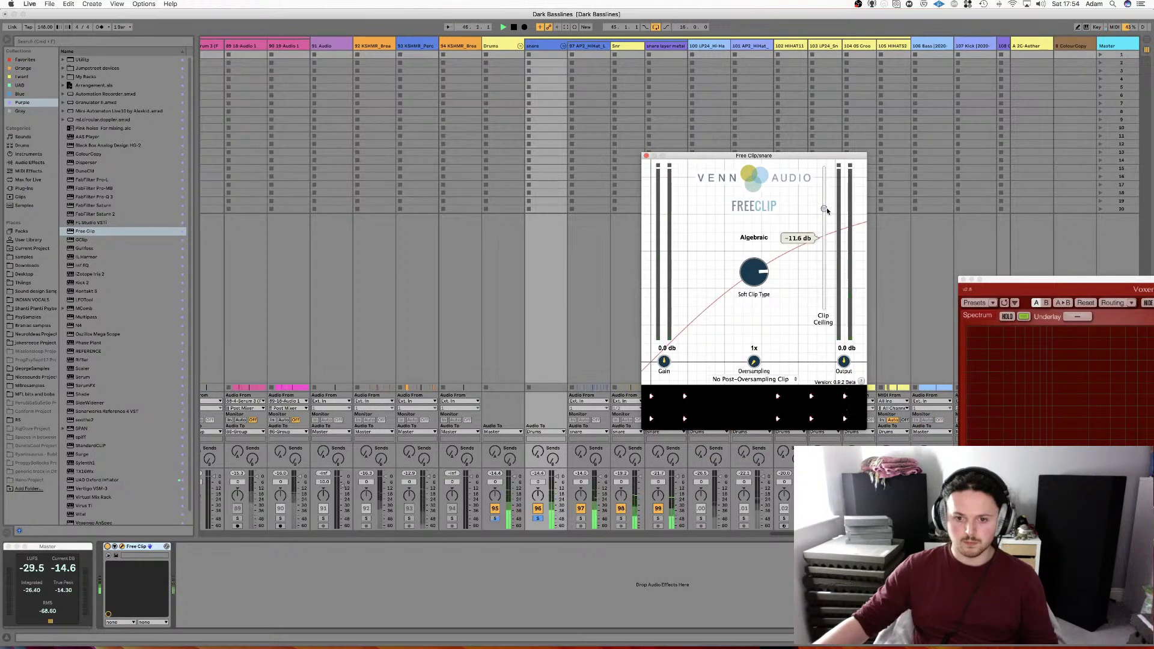
pyautogui.moveTo(825, 209); pyautogui.dragTo(824, 207)
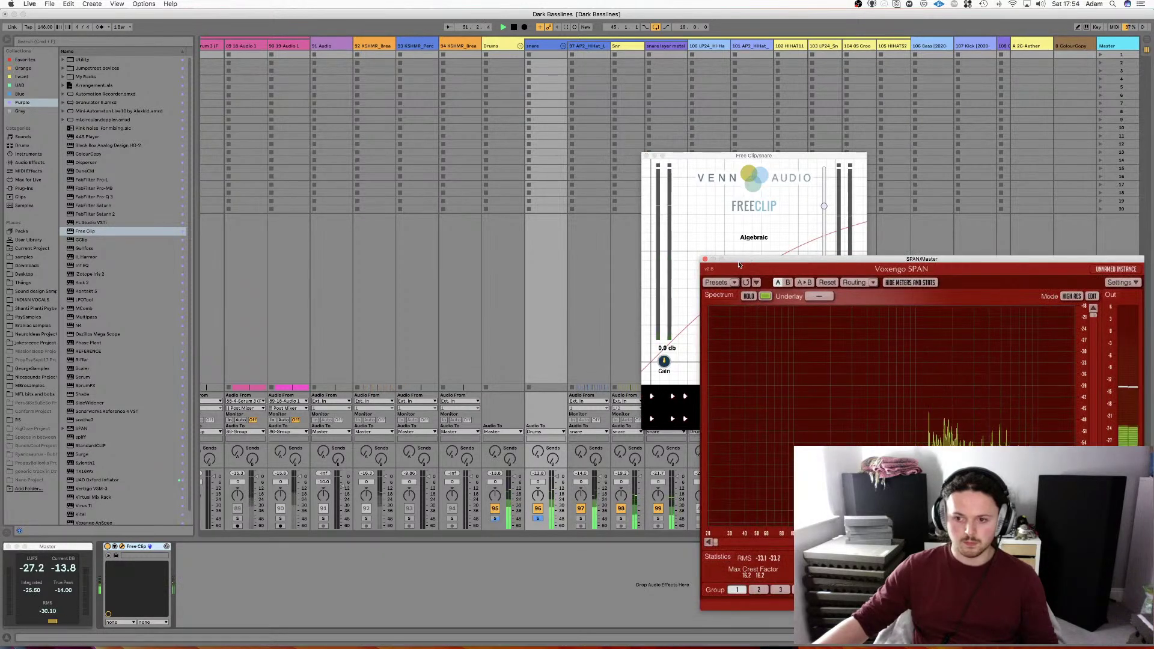
pyautogui.click(705, 259)
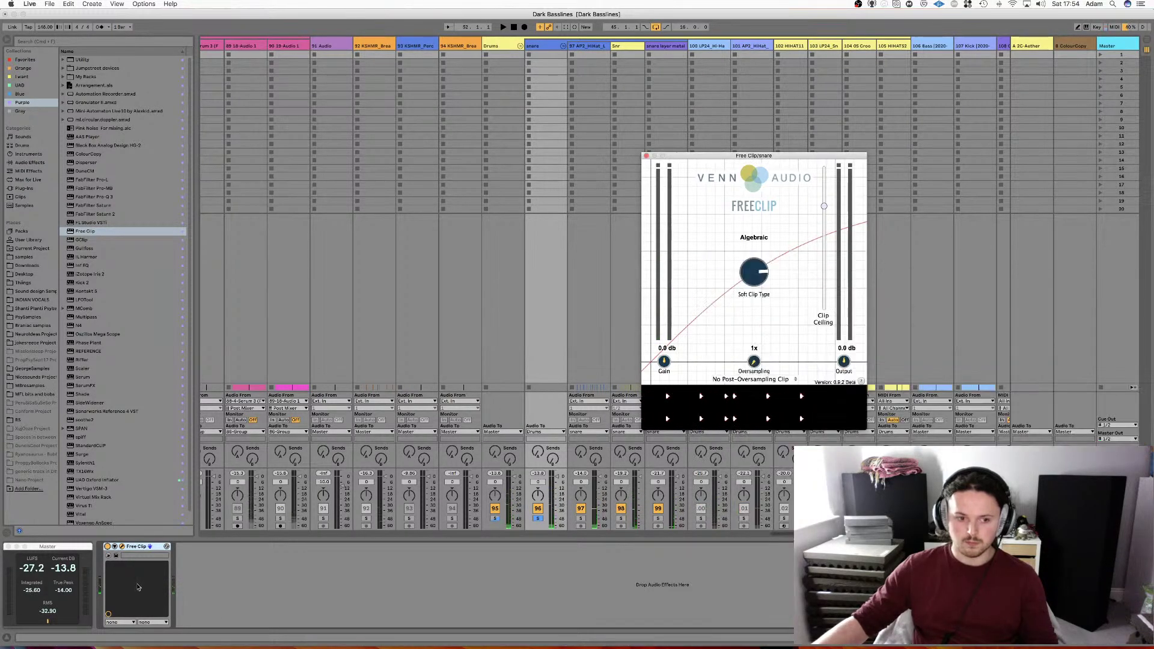
# Raise Free Clip's output to 3.1 dB, comparing the snare group's level with the device bypassed and active during playback.
pyautogui.click(108, 548)
pyautogui.press('space')
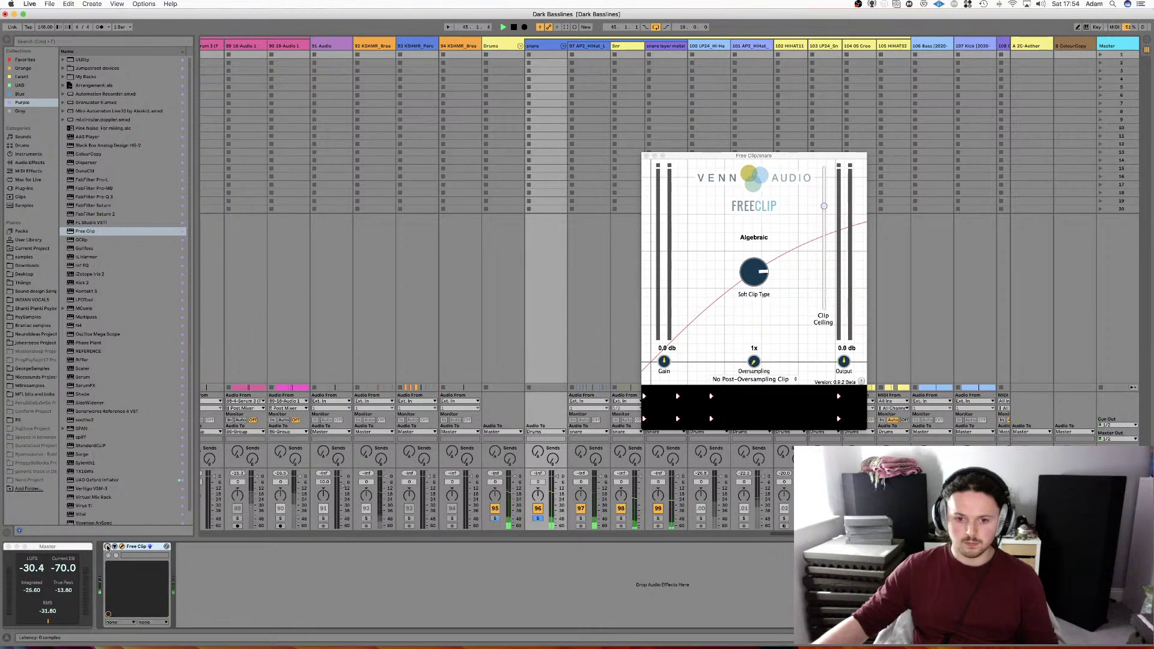
pyautogui.click(844, 362)
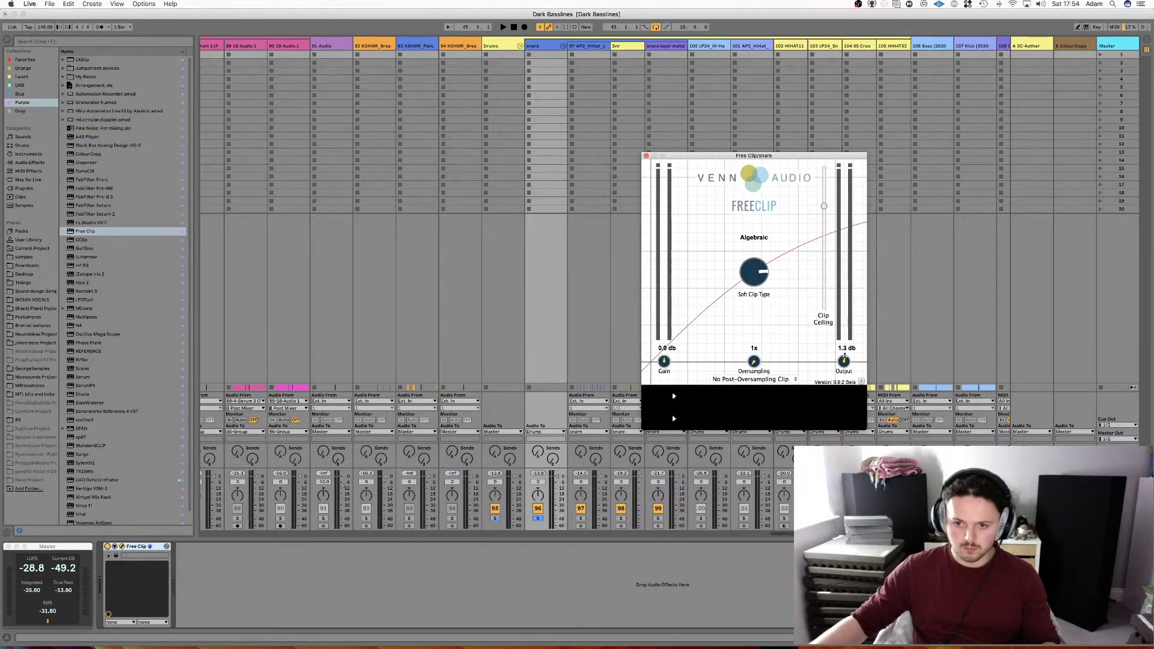
pyautogui.press('space')
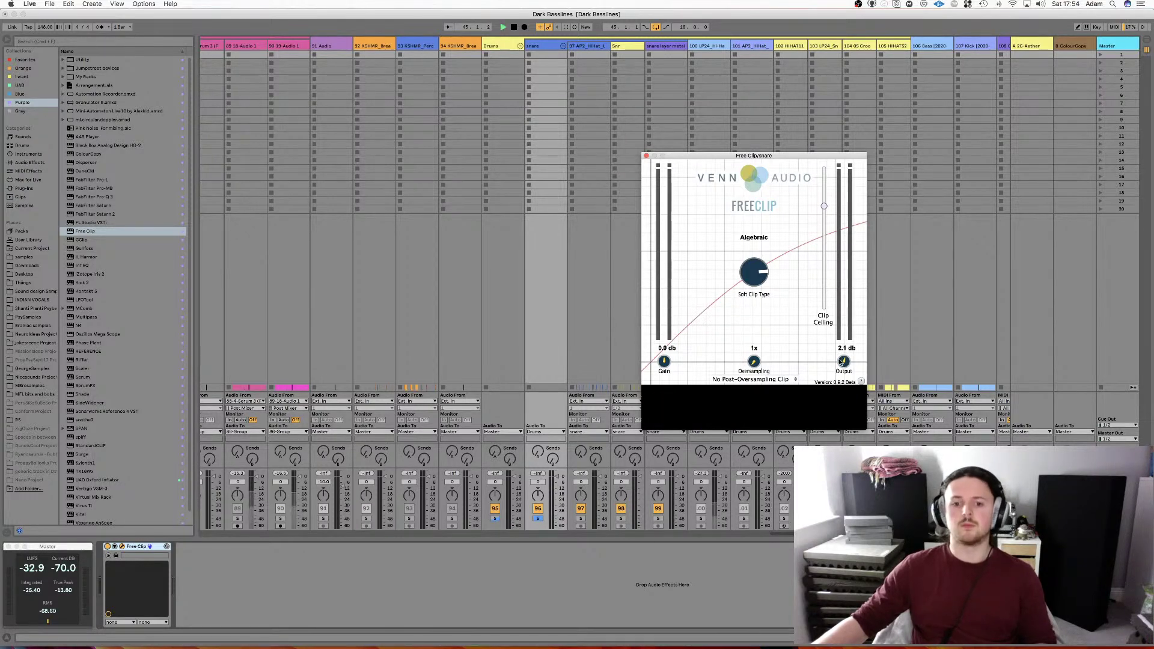
pyautogui.click(104, 549)
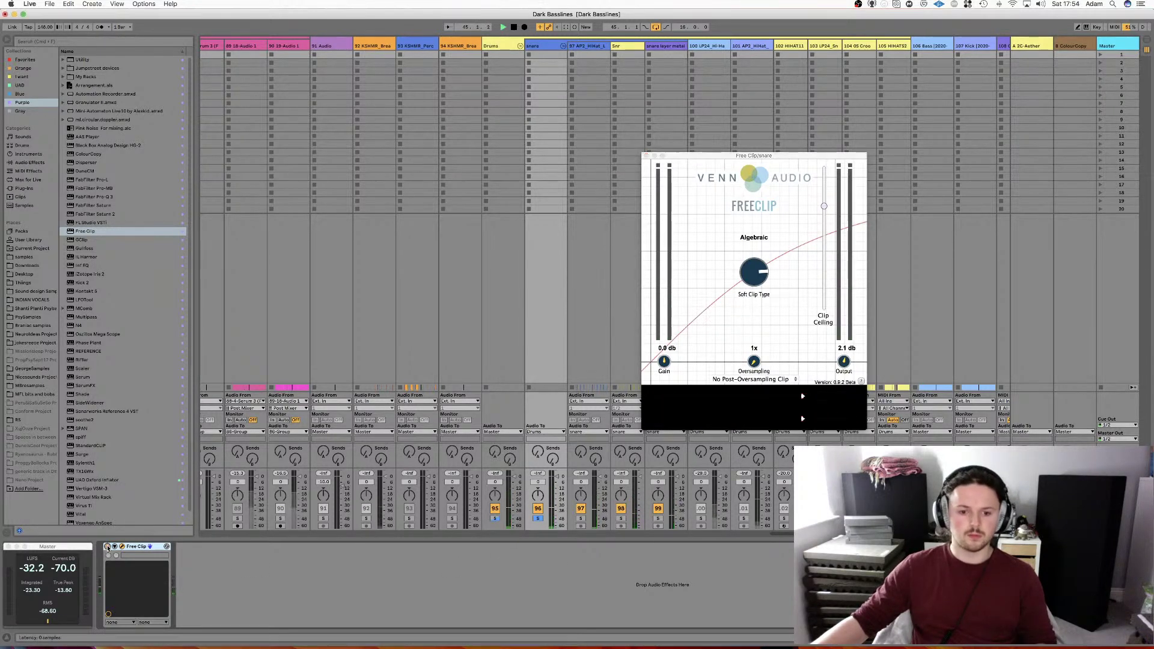
pyautogui.press('space')
pyautogui.moveTo(844, 364); pyautogui.dragTo(844, 361)
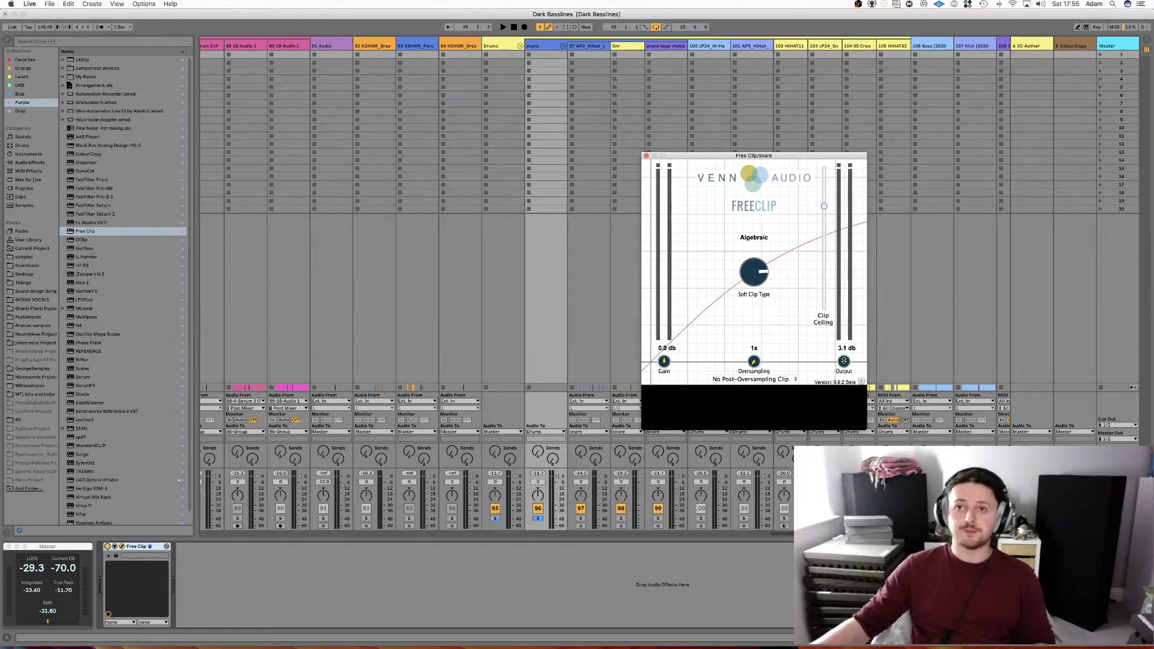
pyautogui.press('space')
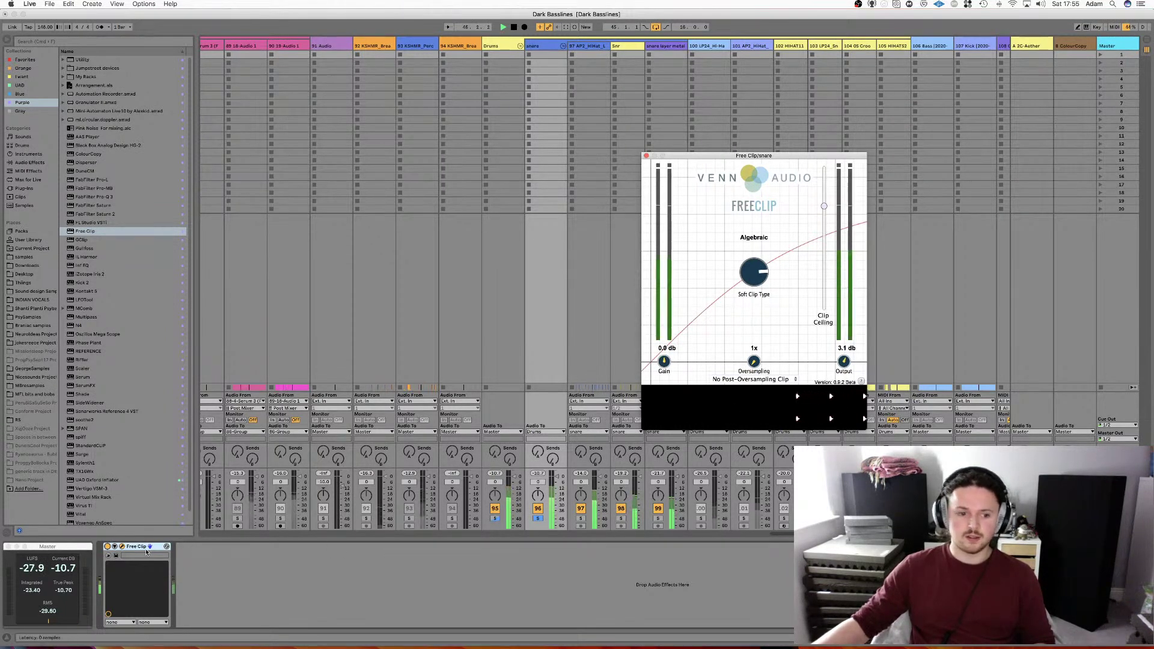
pyautogui.click(108, 548)
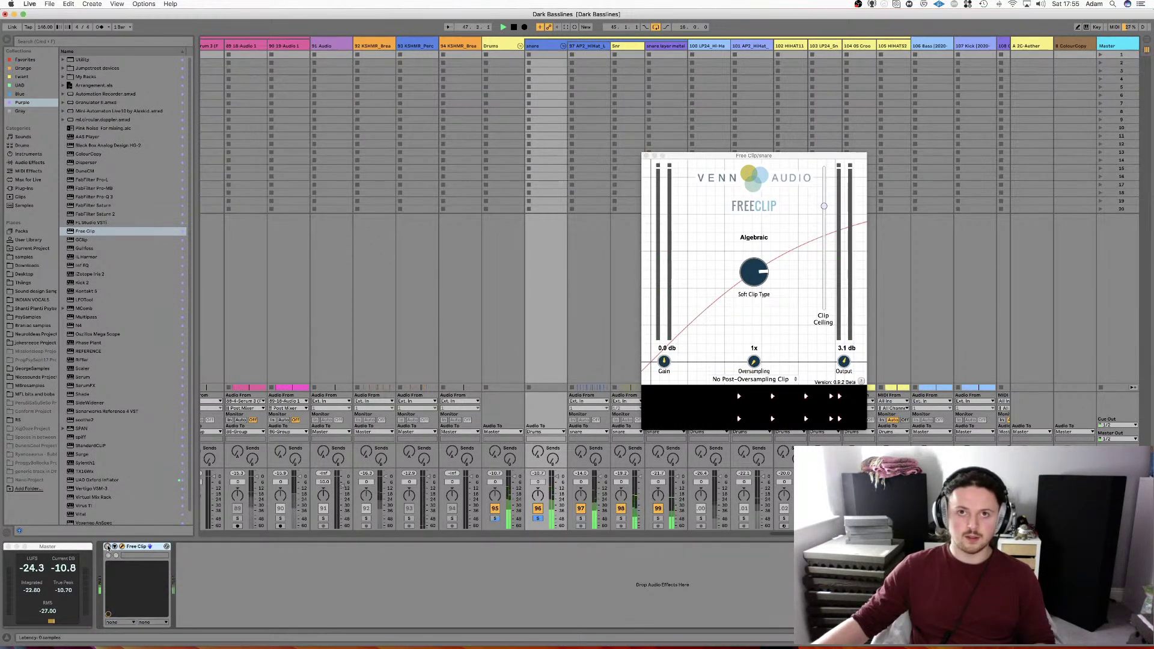
pyautogui.click(108, 548)
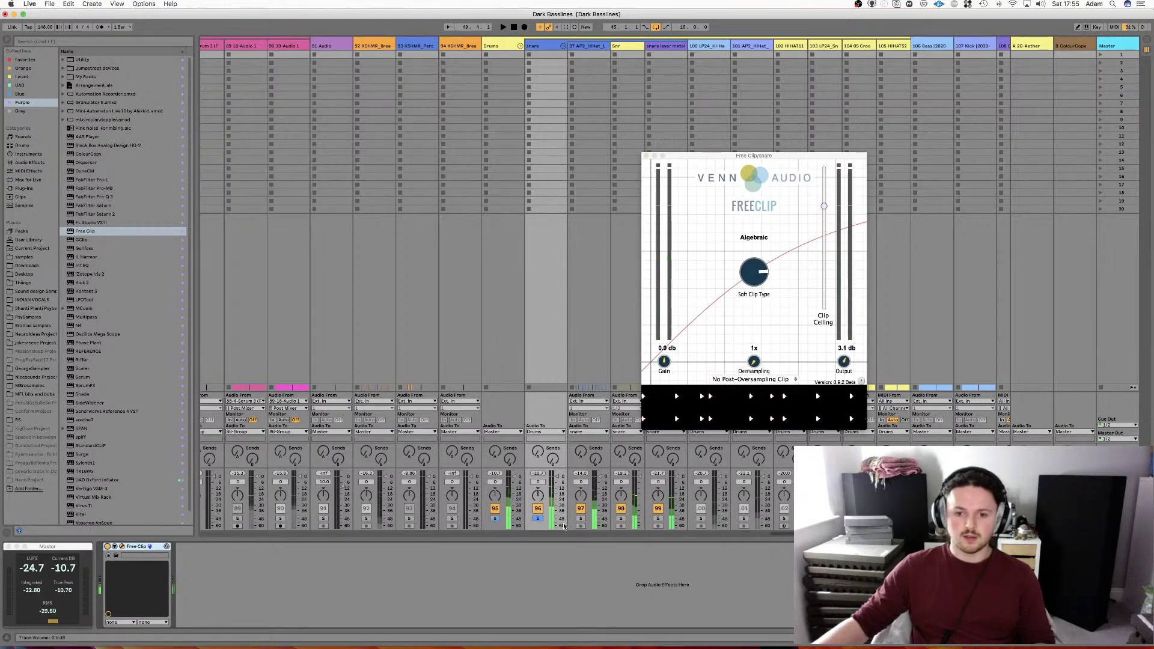
# Unsolo the snare group, add a Utility after Free Clip with its gain adjusted, and play the full mix.
pyautogui.click(538, 519)
pyautogui.press('space')
pyautogui.click(646, 156)
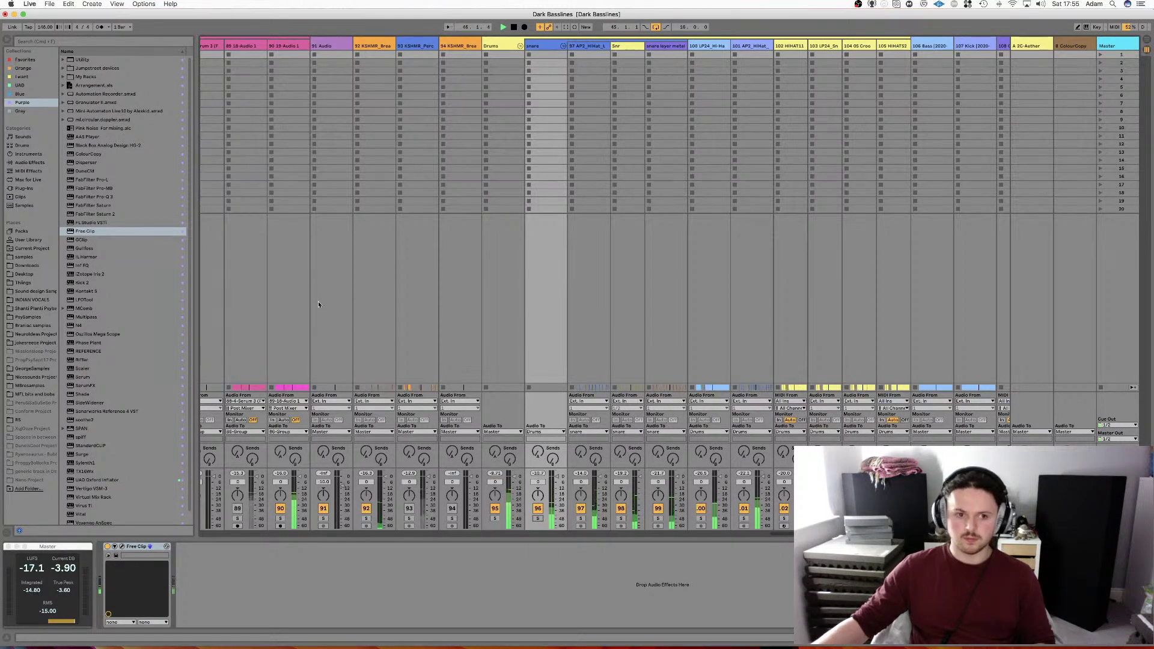
pyautogui.click(85, 59)
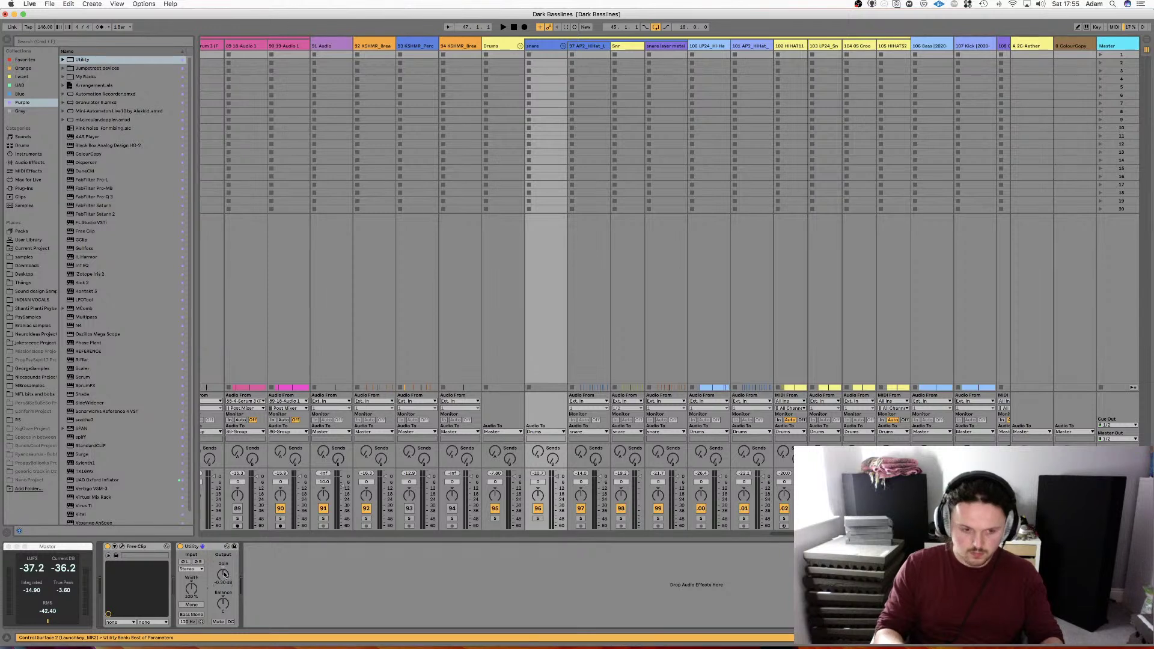
pyautogui.press('space')
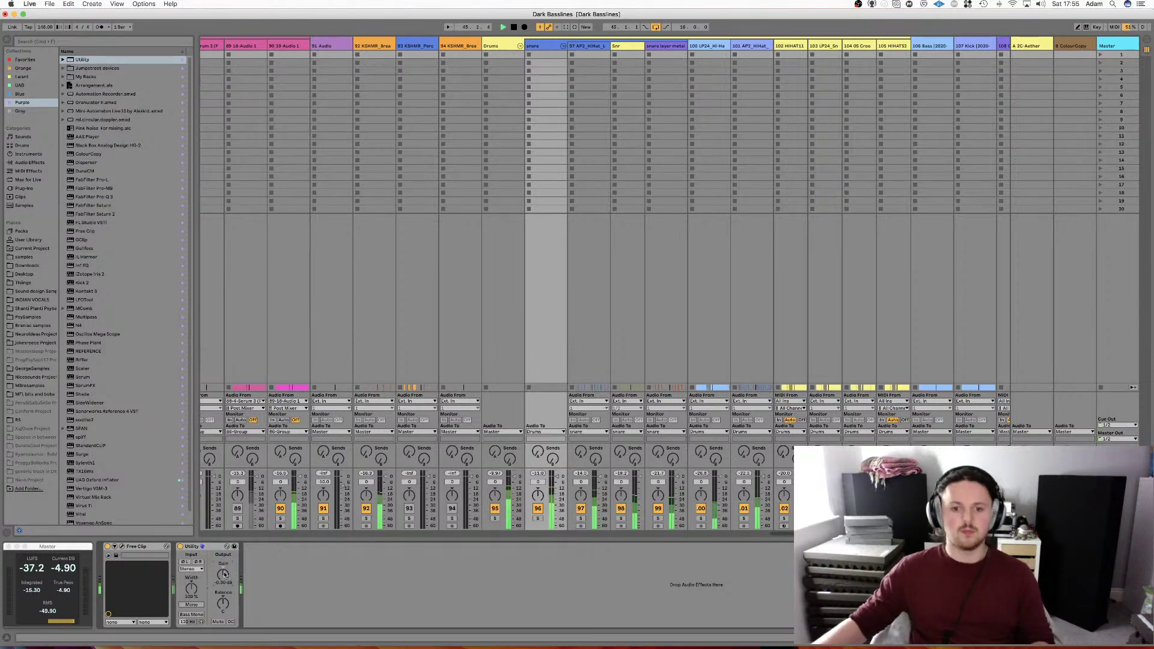
# Compare the full mix with Free Clip bypassed and active on the snare group, restarting playback for each state.
pyautogui.click(108, 547)
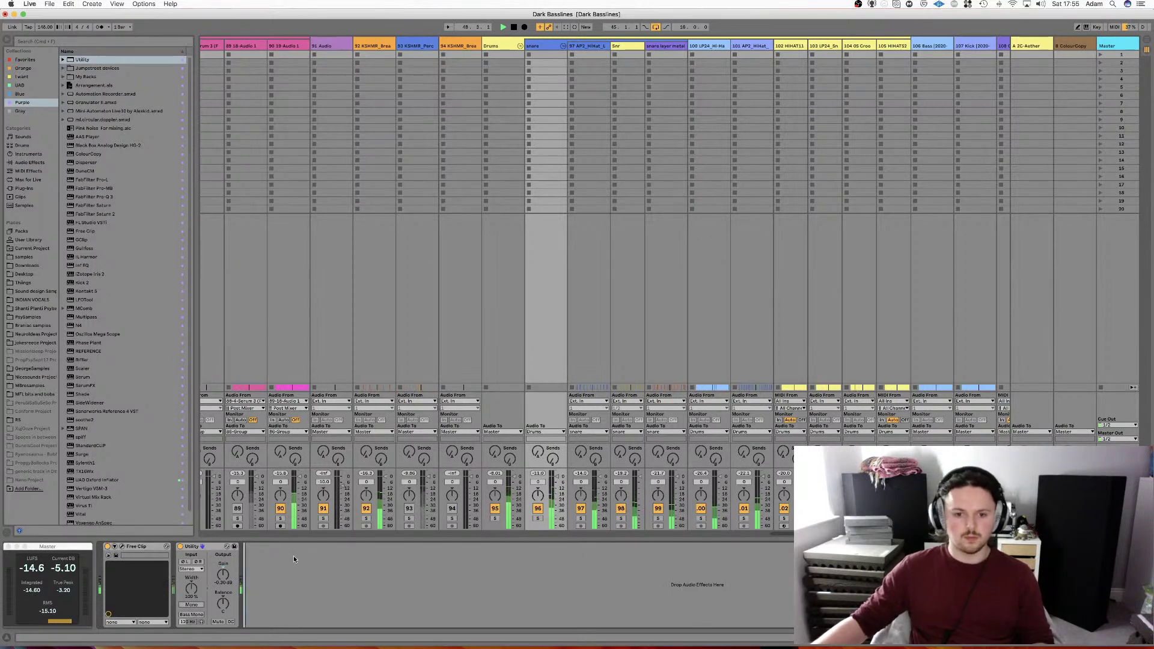
pyautogui.press('space')
pyautogui.press('space')
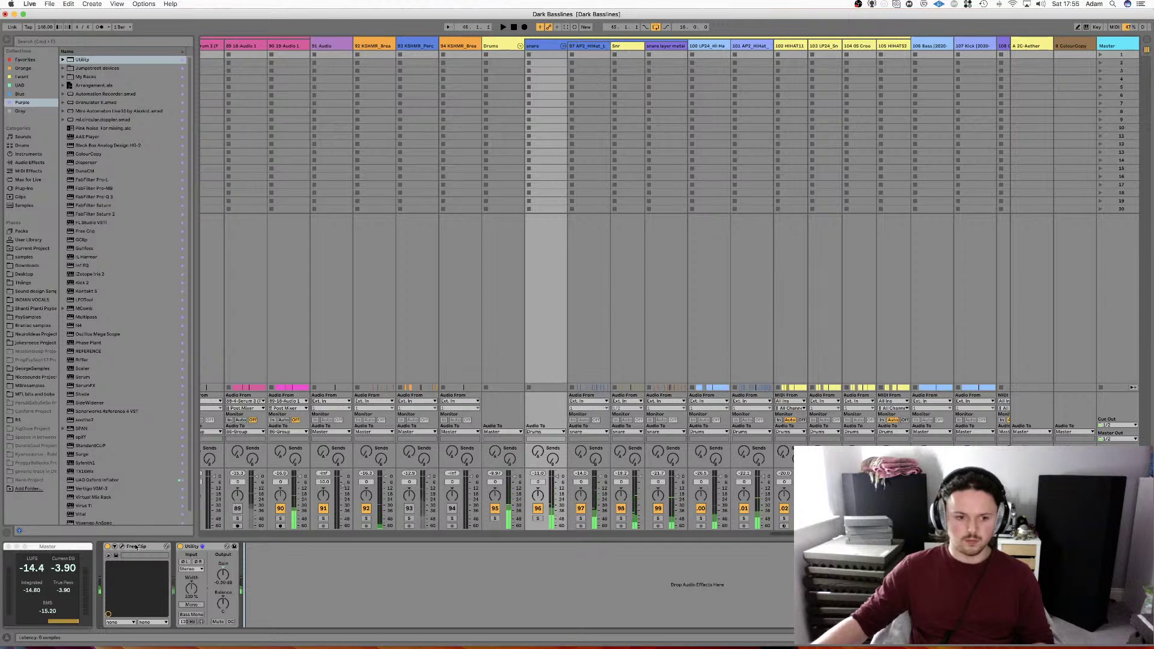
pyautogui.click(108, 548)
pyautogui.press('space')
pyautogui.press('space')
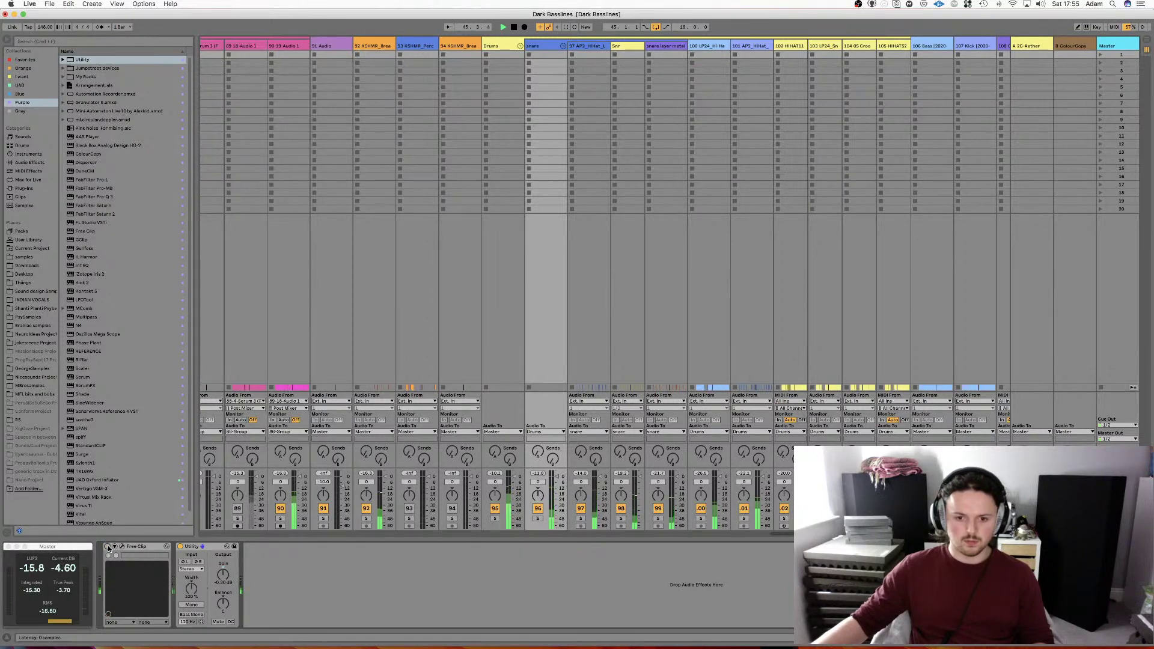
pyautogui.click(108, 548)
pyautogui.press('space')
pyautogui.press('space')
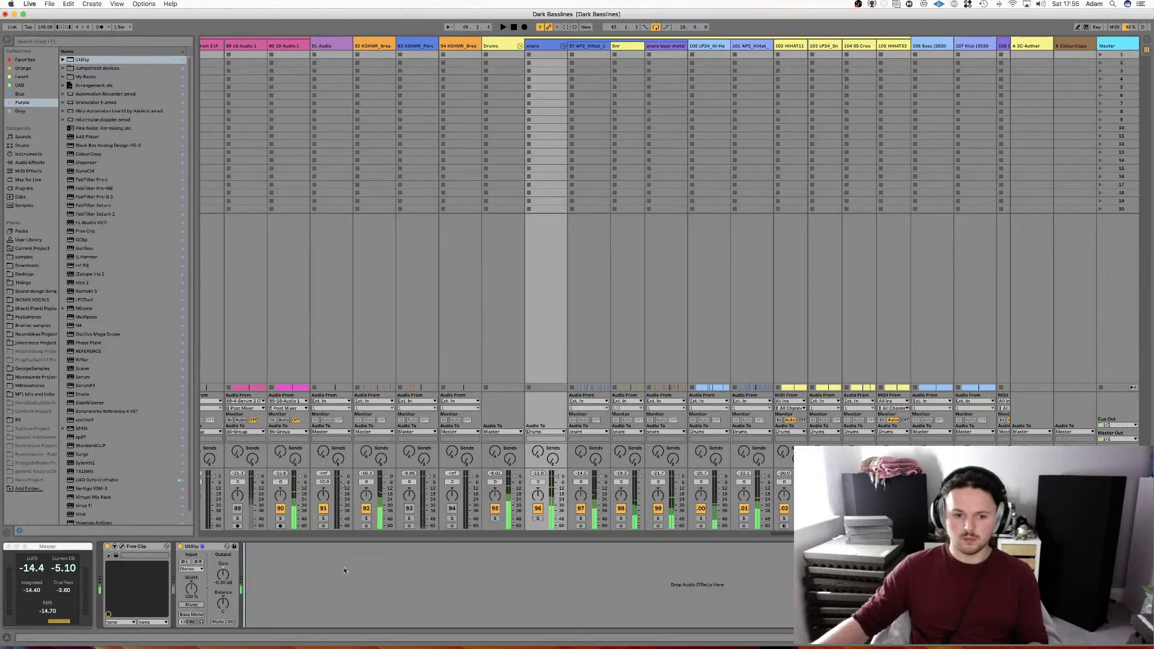
# Switch to the Arrangement view and play the break group's fill from bar 28, just before the drop.
pyautogui.press('Tab')
pyautogui.moveTo(425, 40)
pyautogui.mouseDown()
pyautogui.moveTo(436, 27)
pyautogui.moveTo(442, 39)
pyautogui.mouseUp()
pyautogui.hscroll(-5, 386, 307)
pyautogui.click(428, 304)
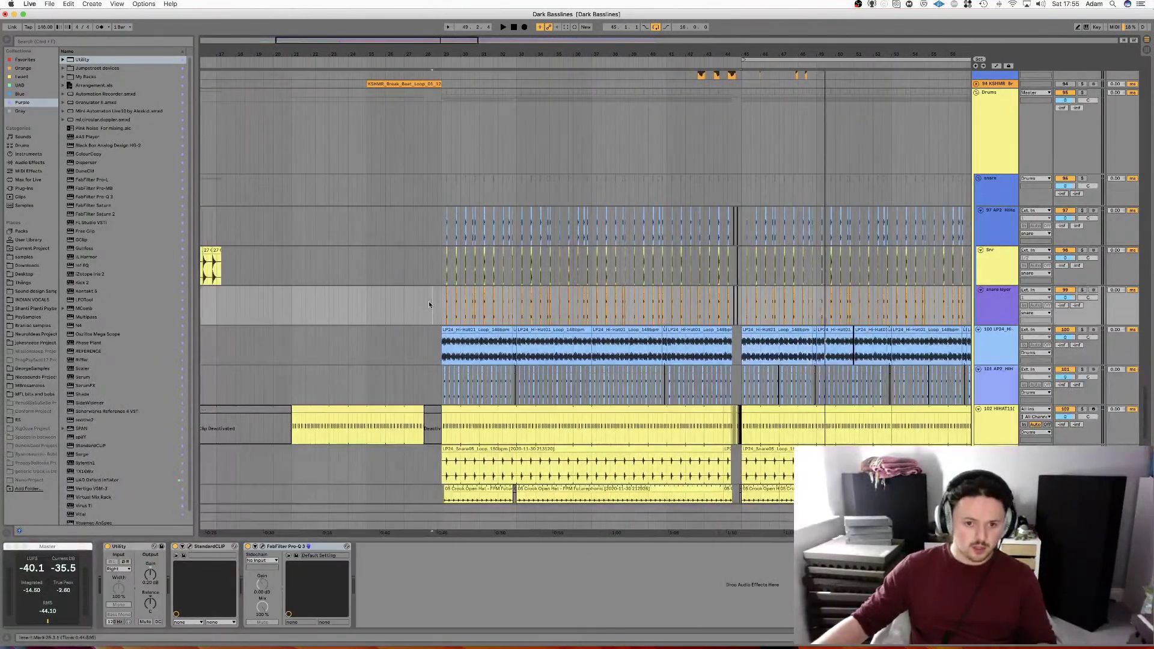
pyautogui.scroll(-10, 425, 304)
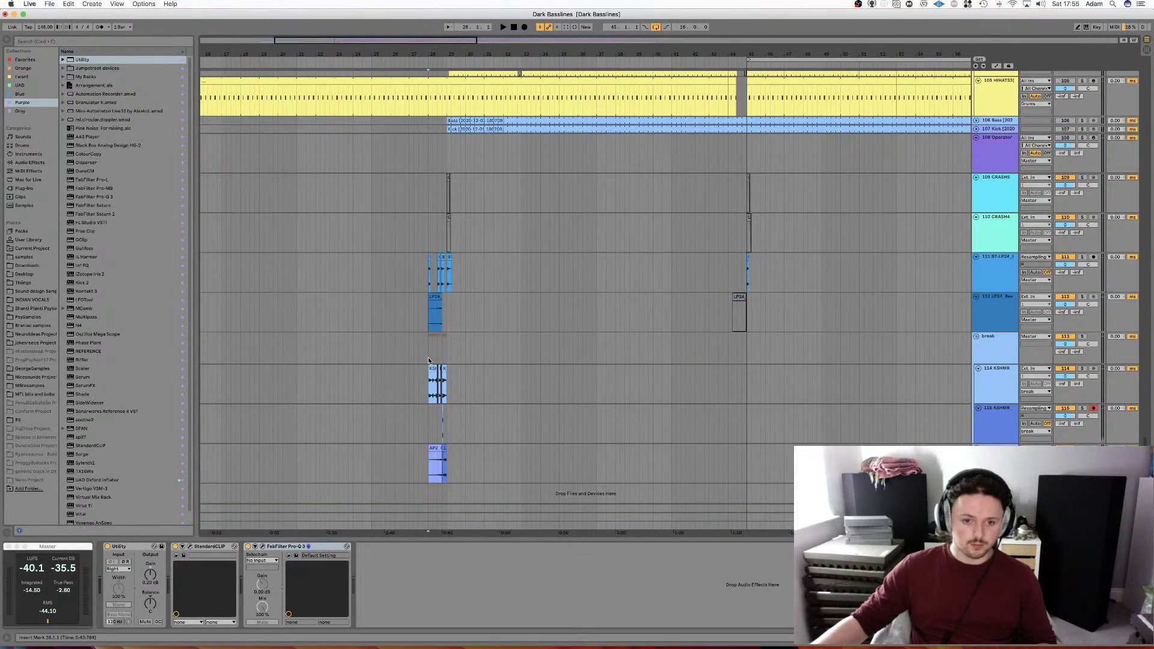
pyautogui.click(428, 355)
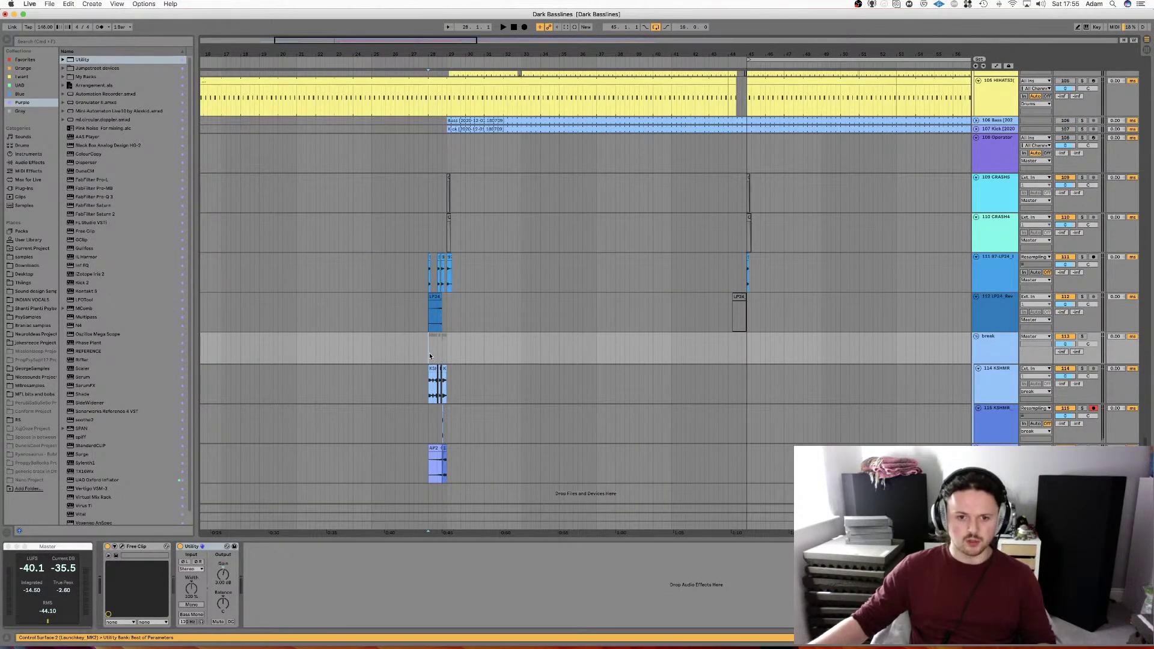
pyautogui.press('space')
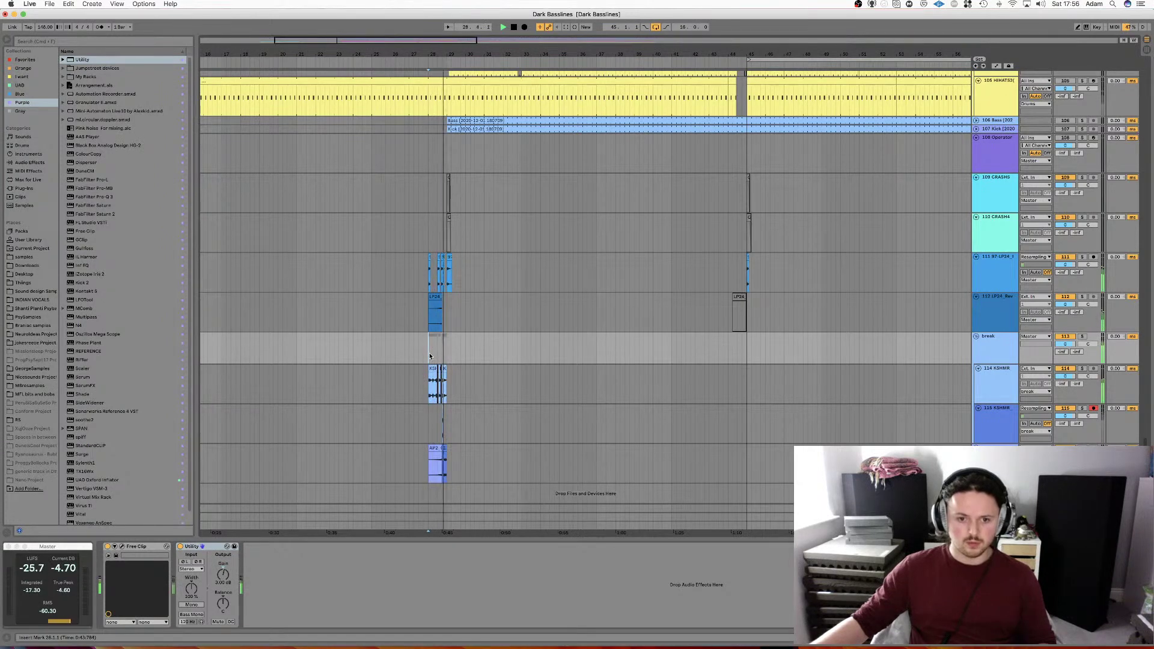
# Inspect the break fill's clips more closely and replay the transition into the drop.
pyautogui.hscroll(5, 431, 355)
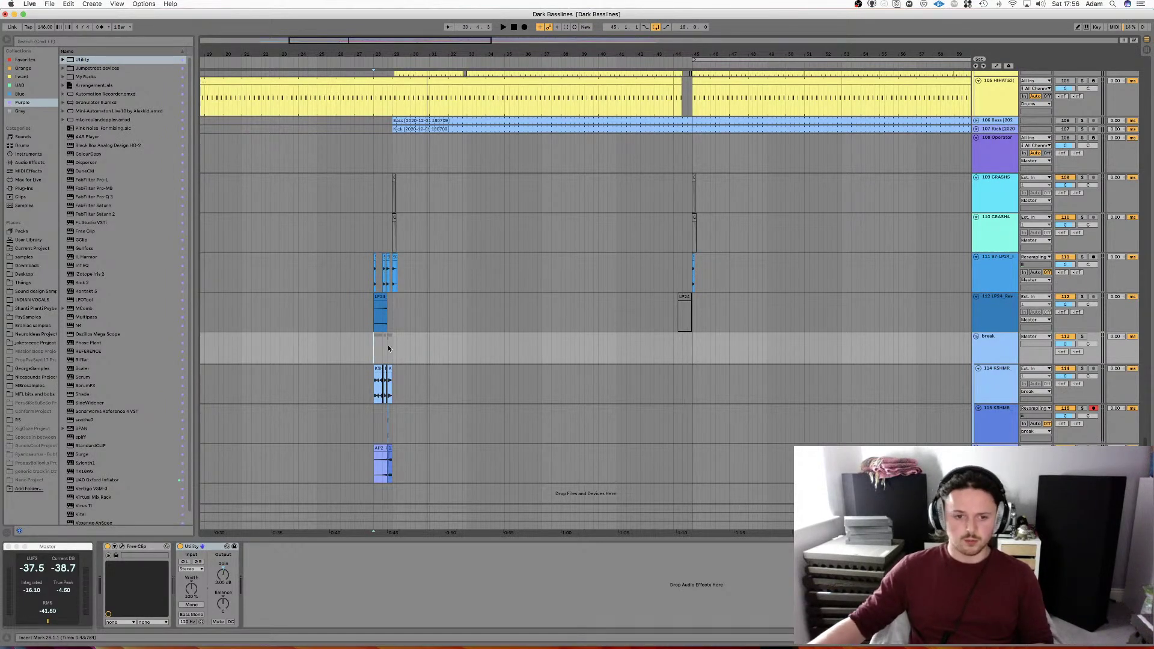
pyautogui.press('+')
pyautogui.press('space')
pyautogui.press('space')
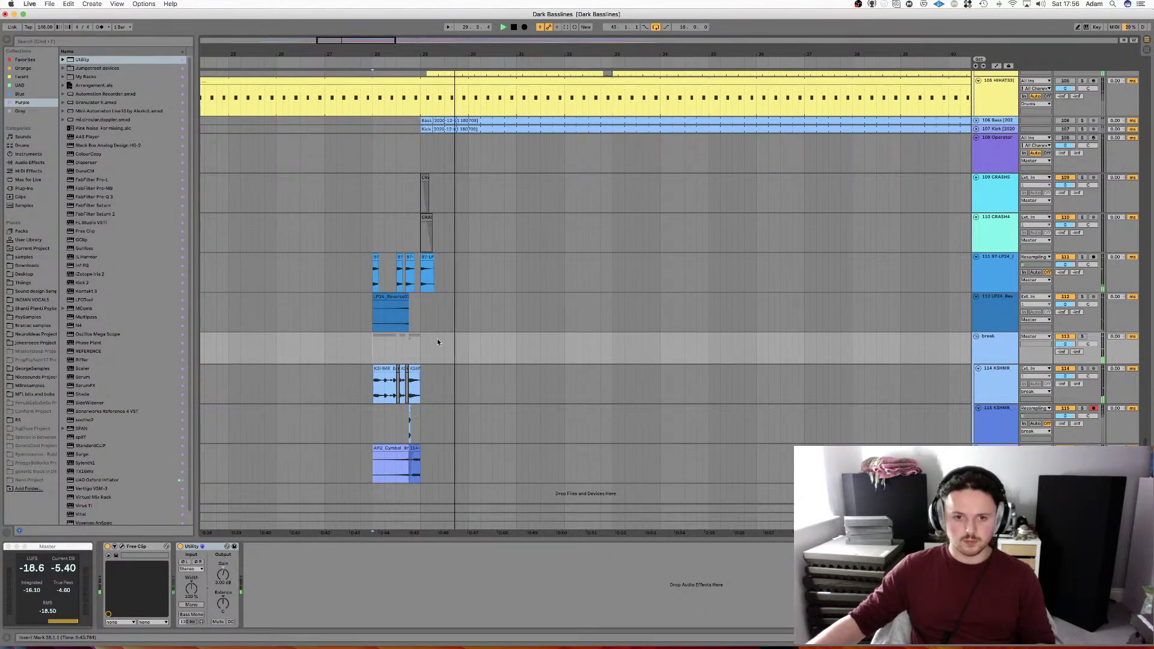
# Place the insert marker on track 111 just before bar 45 and play the transition into the next section.
pyautogui.hscroll(5, 438, 338)
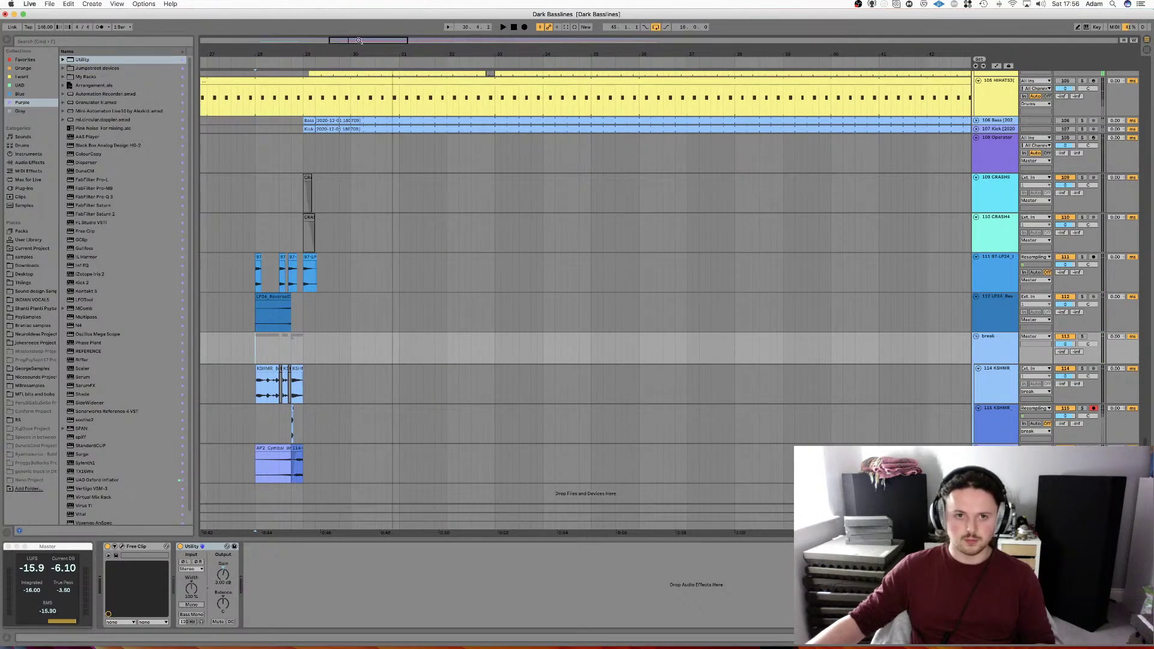
pyautogui.press('-')
pyautogui.press('-')
pyautogui.press('-')
pyautogui.hscroll(-3, 547, 268)
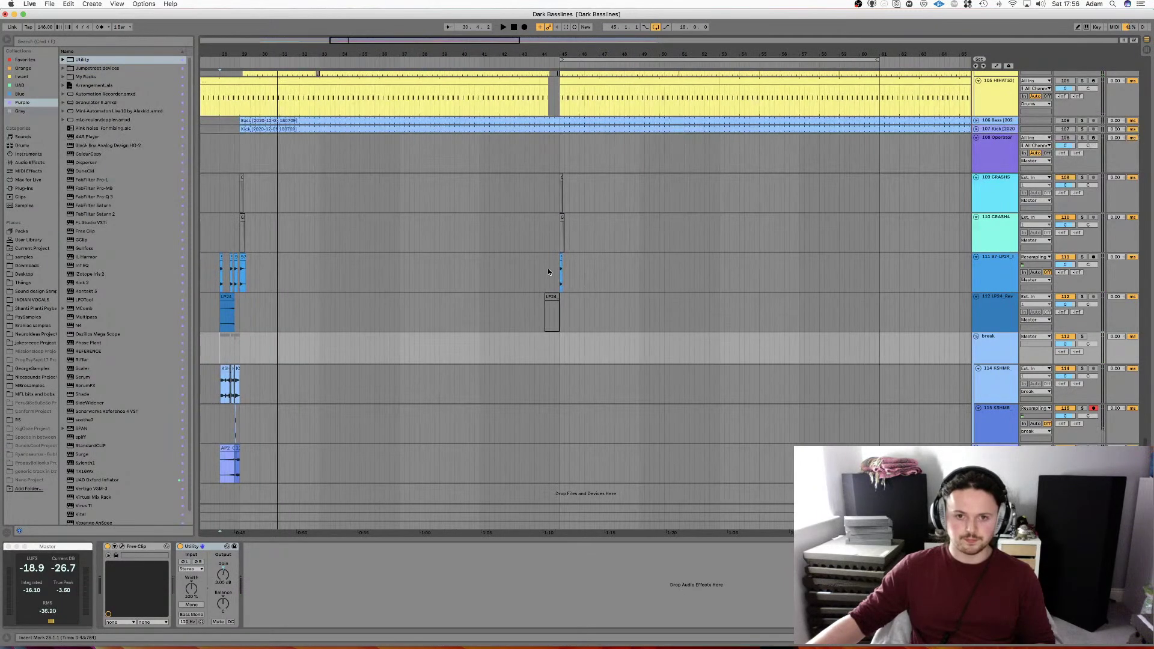
pyautogui.click(549, 272)
pyautogui.press('space')
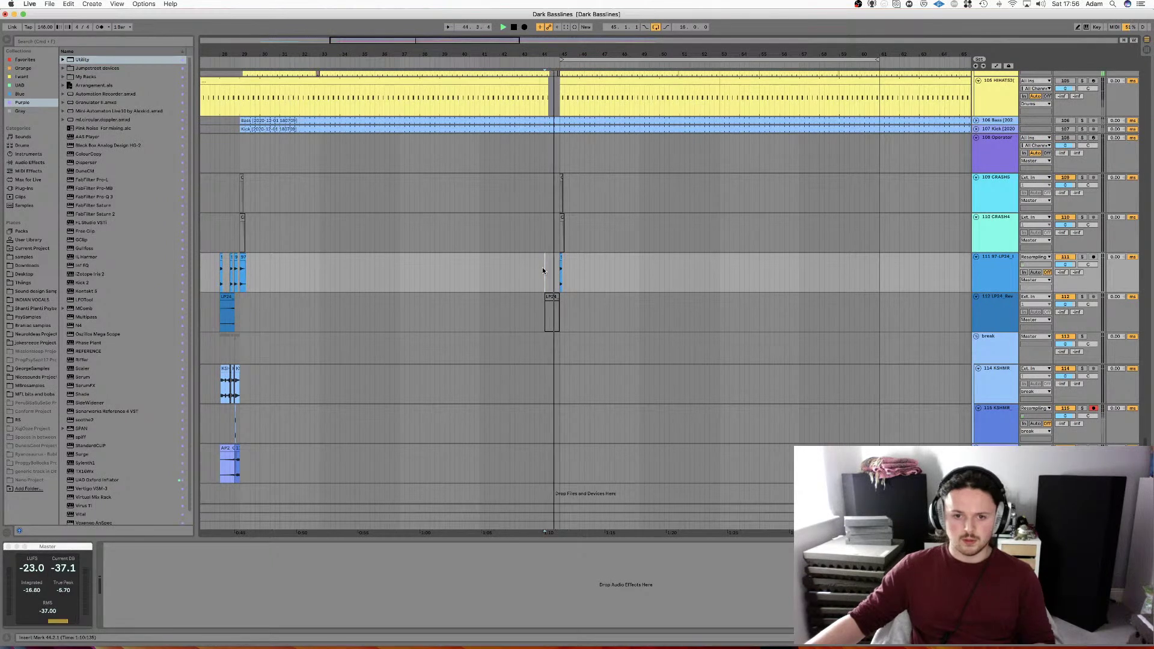
# Replay the transition into bar 45 from slightly different start points and bring the drum group's snare tracks into view.
pyautogui.click(543, 272)
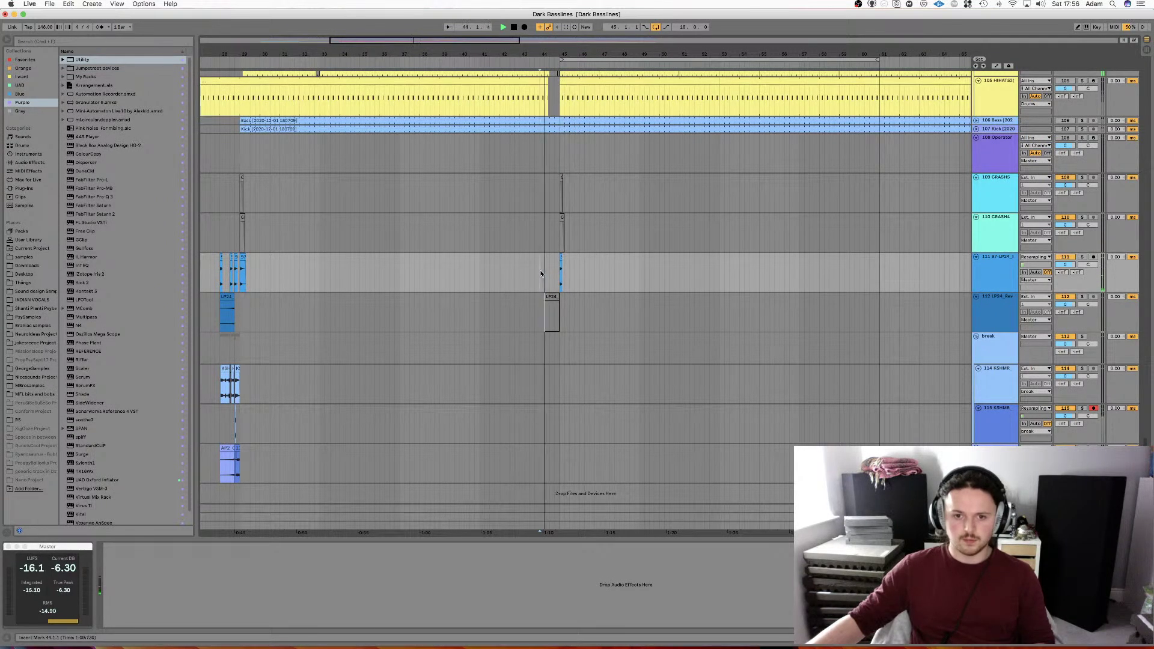
pyautogui.click(553, 271)
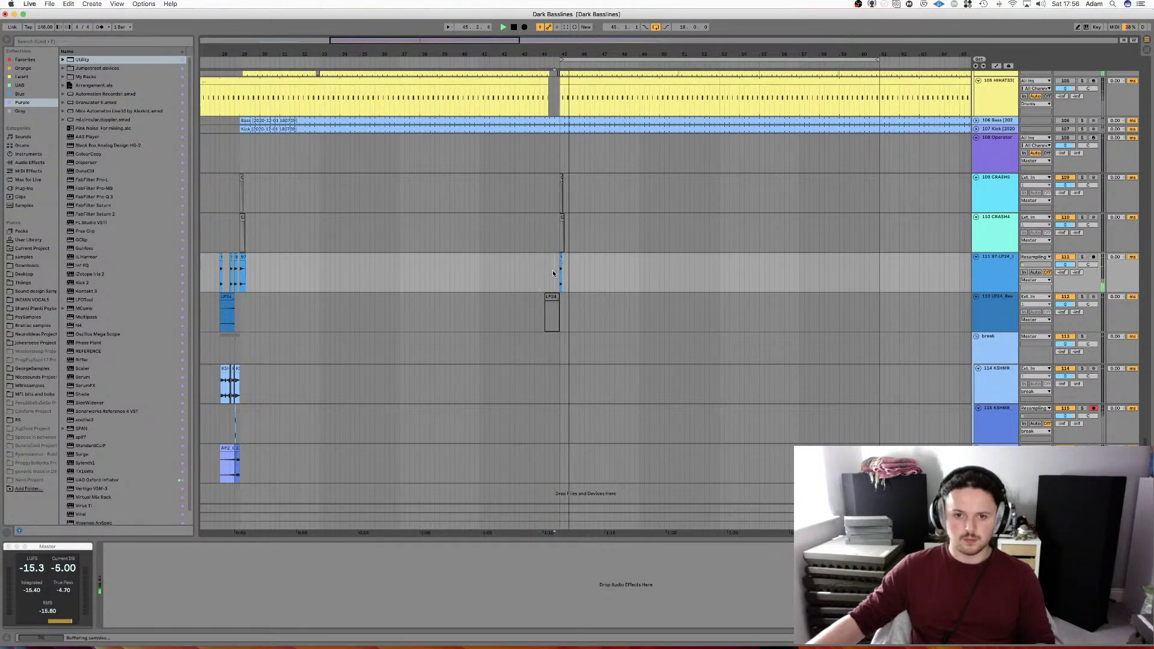
pyautogui.hscroll(3, 541, 271)
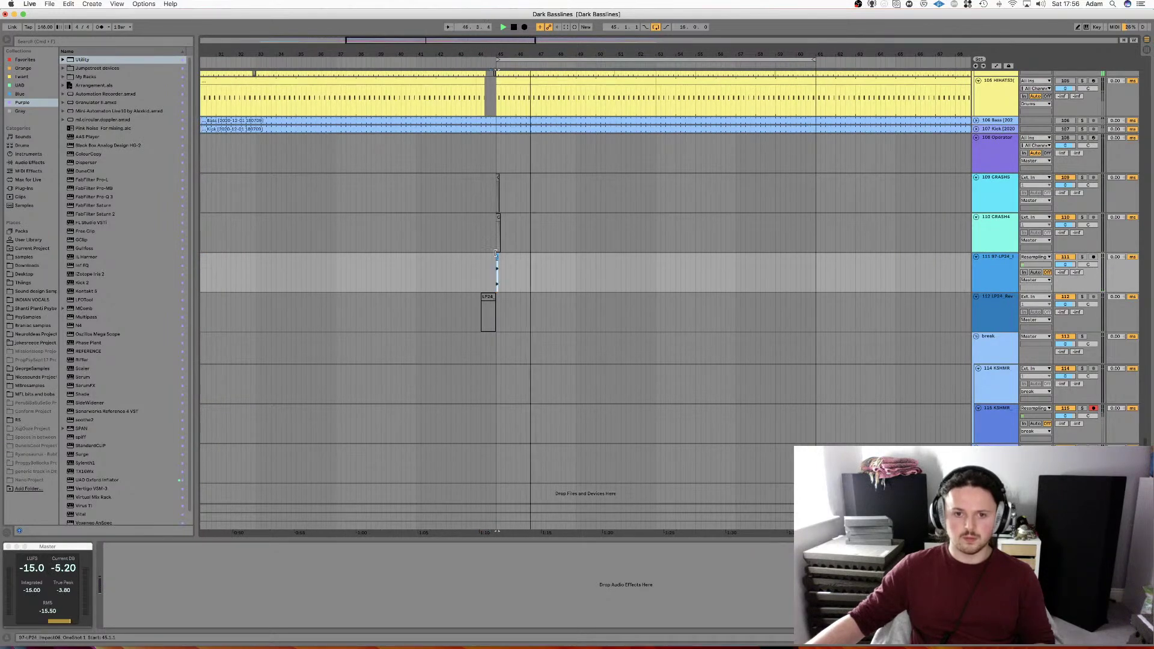
pyautogui.scroll(5, 505, 265)
pyautogui.scroll(-5, 496, 255)
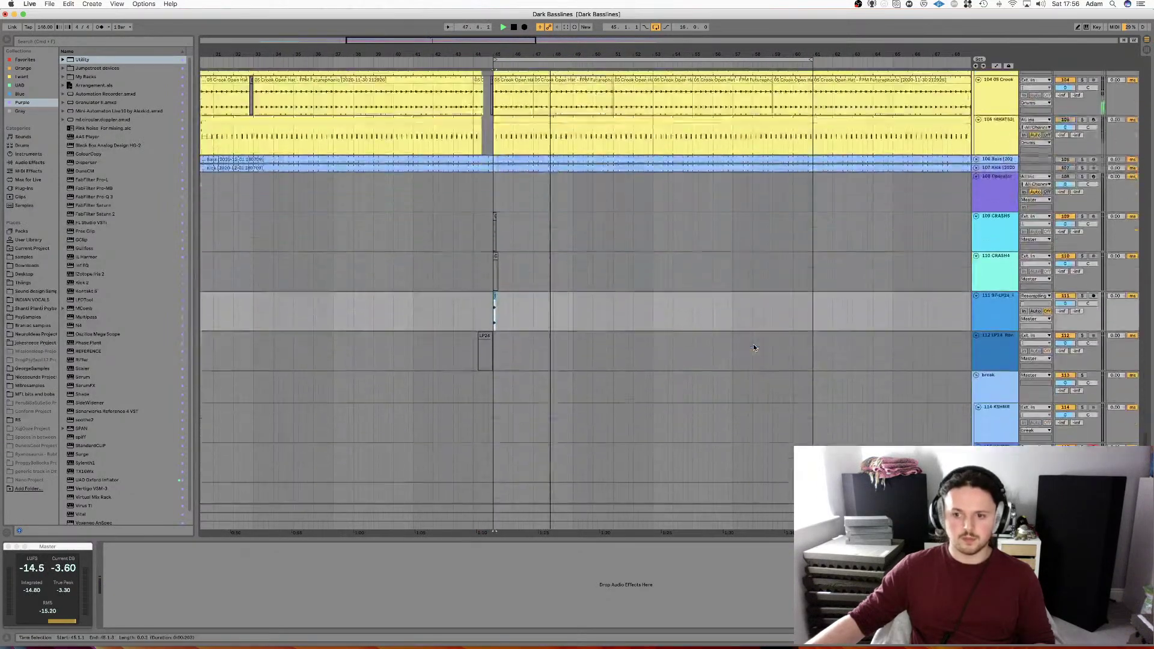
pyautogui.scroll(10, 989, 349)
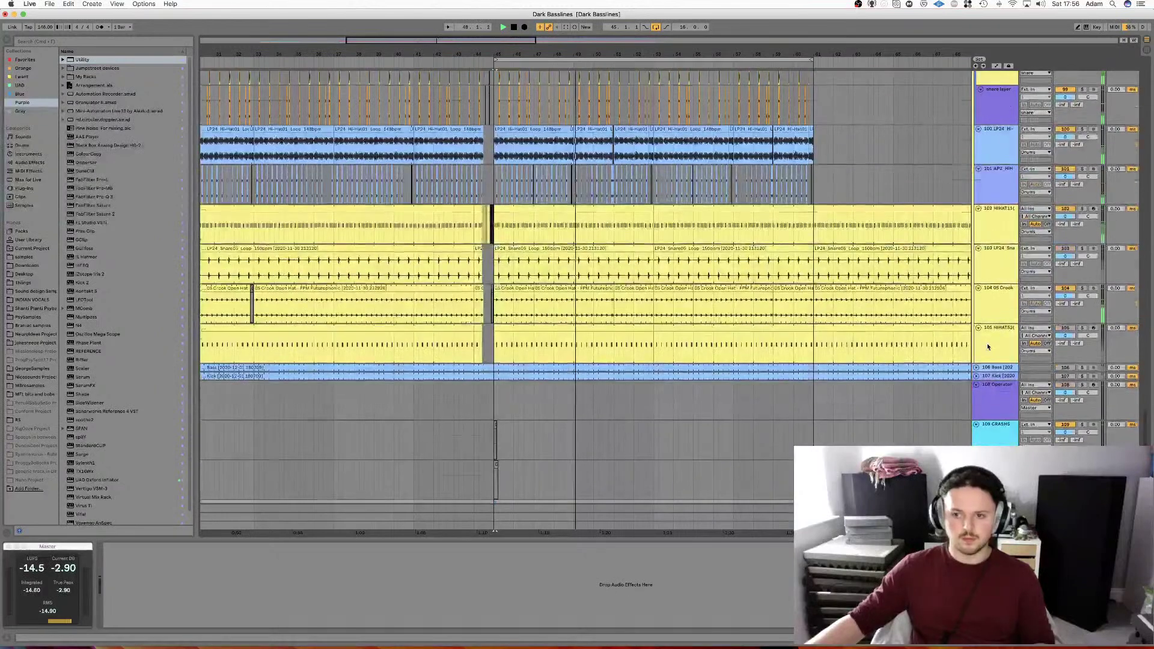
pyautogui.scroll(2, 987, 344)
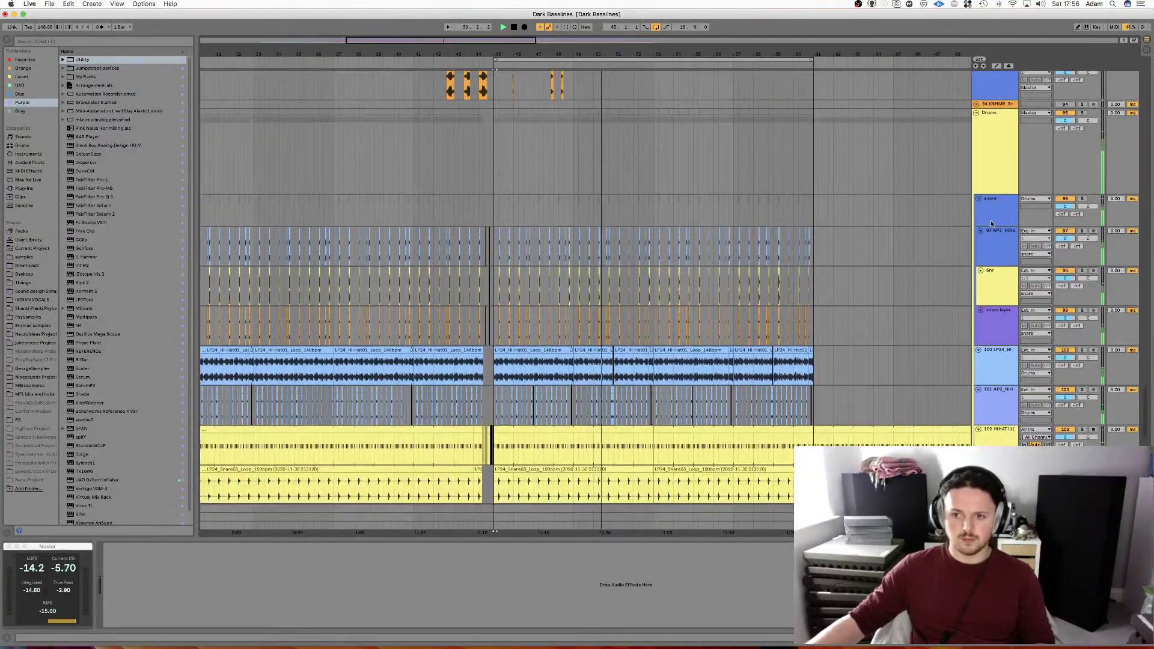
# Solo the snare group inside Drums and select the parent Drums group.
pyautogui.click(1105, 205)
pyautogui.click(1083, 199)
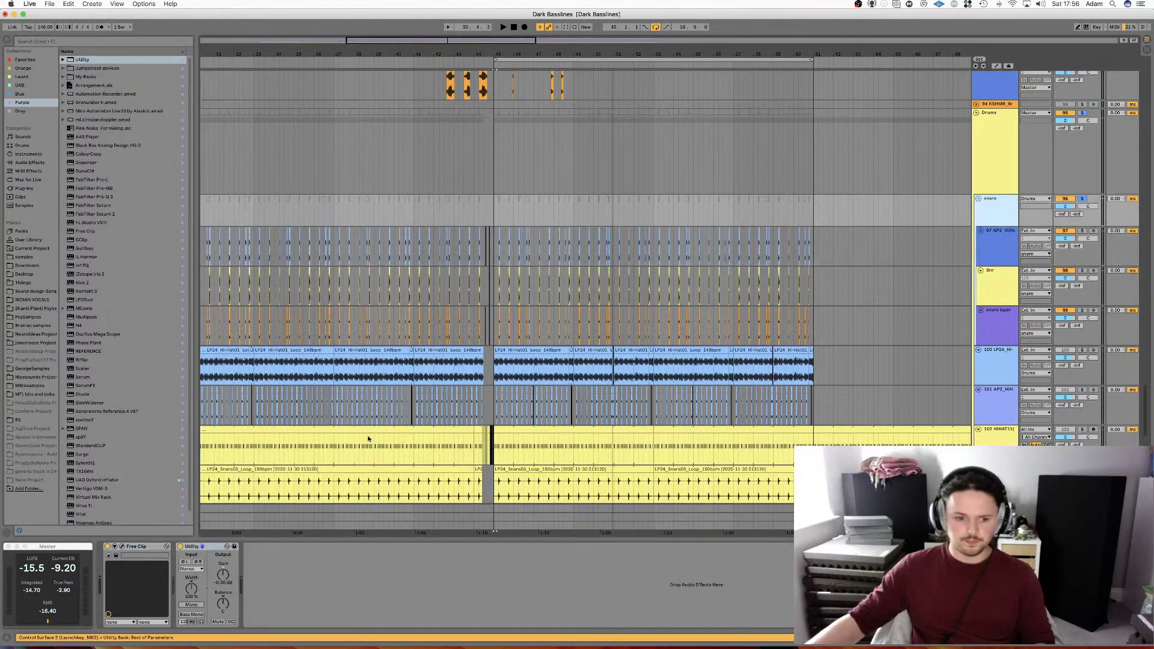
pyautogui.scroll(2, 986, 199)
pyautogui.click(1003, 197)
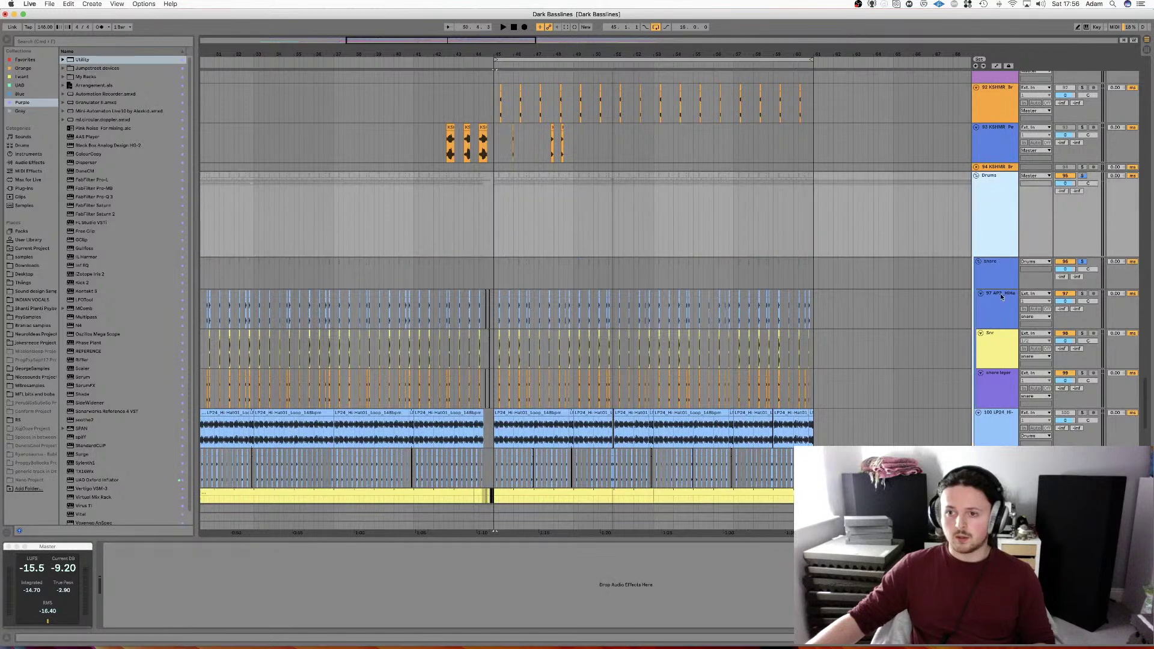
# Collapse the snare group, remove its solo and fold up the whole Drums group.
pyautogui.click(1001, 293)
pyautogui.click(986, 267)
pyautogui.click(979, 262)
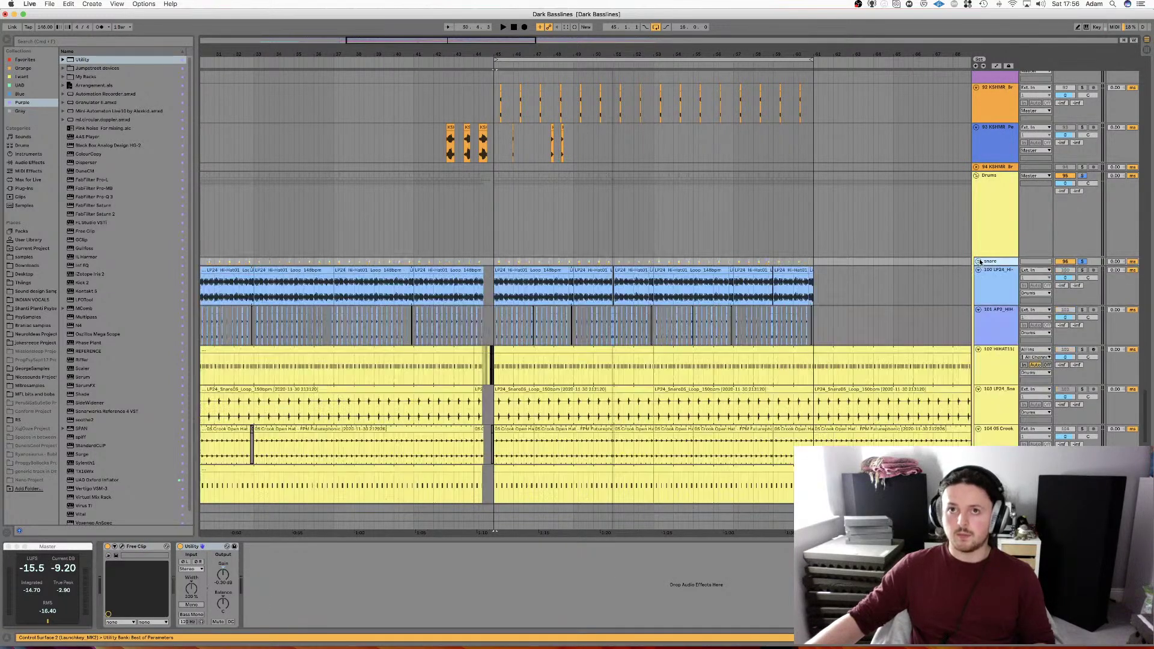
pyautogui.click(997, 242)
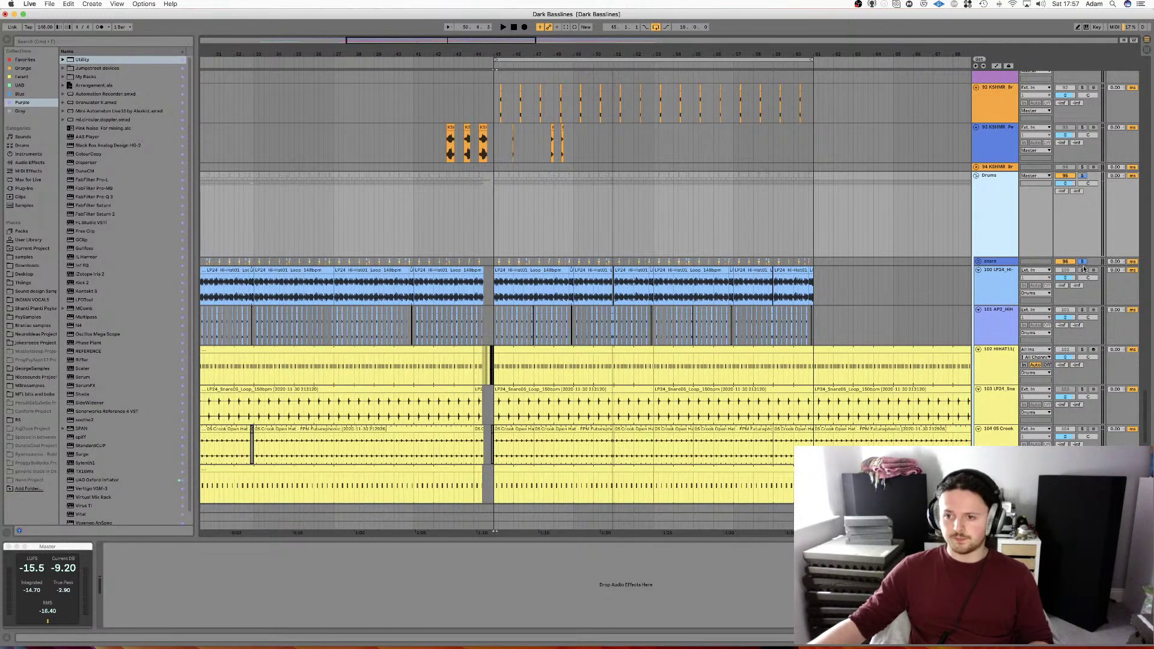
pyautogui.click(977, 177)
pyautogui.scroll(3, 709, 200)
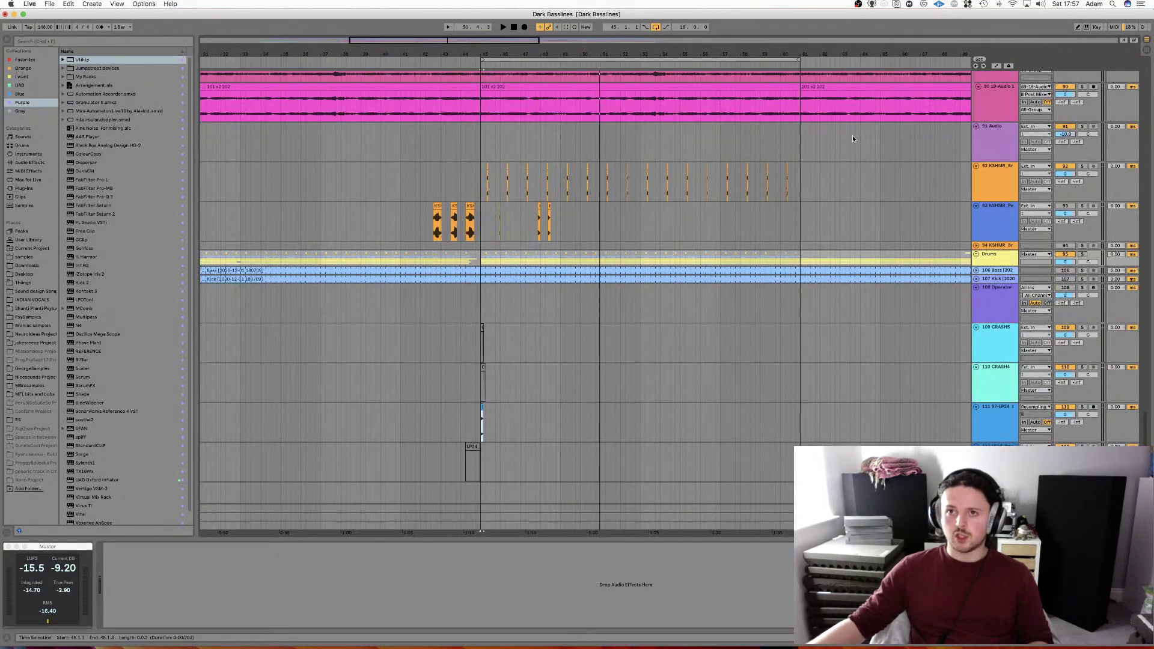
pyautogui.scroll(2, 466, 198)
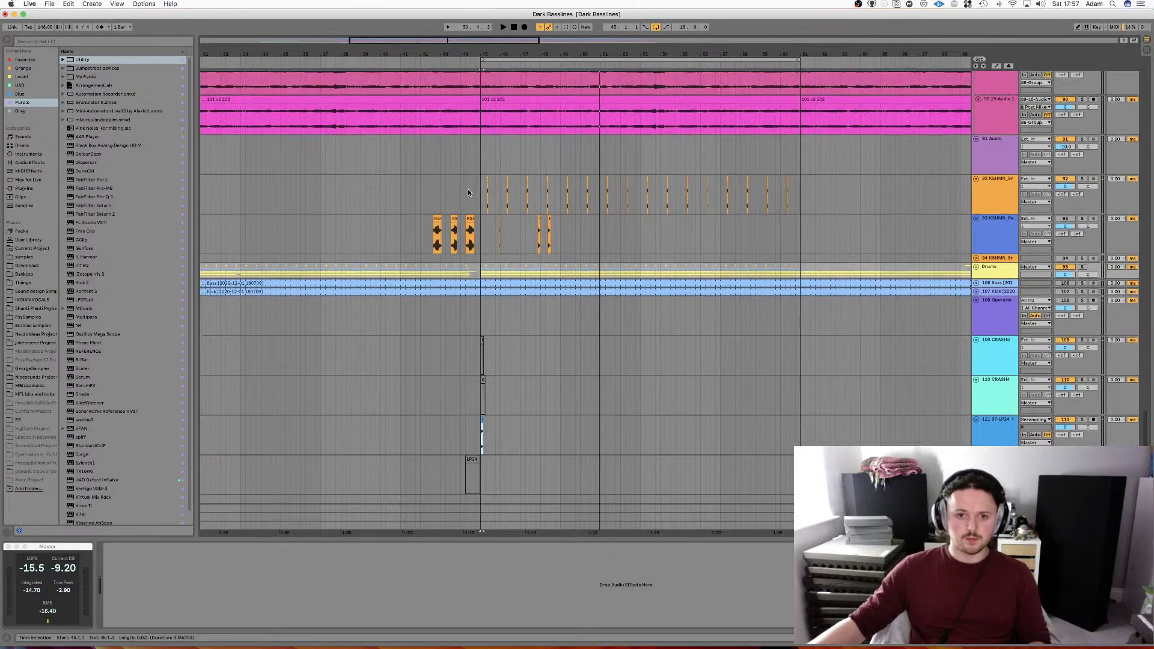
# Play from bar 45 and solo KSHMR track 92 to hear its percussion hits alone, returning to the full mix.
pyautogui.click(480, 208)
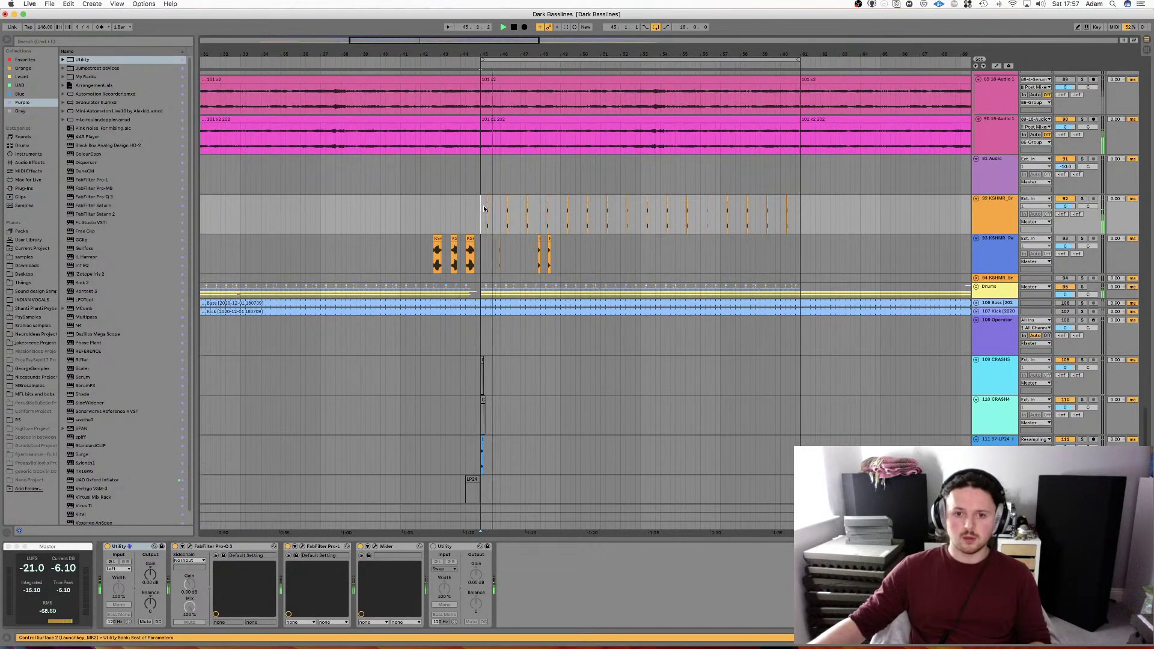
pyautogui.scroll(1, 670, 237)
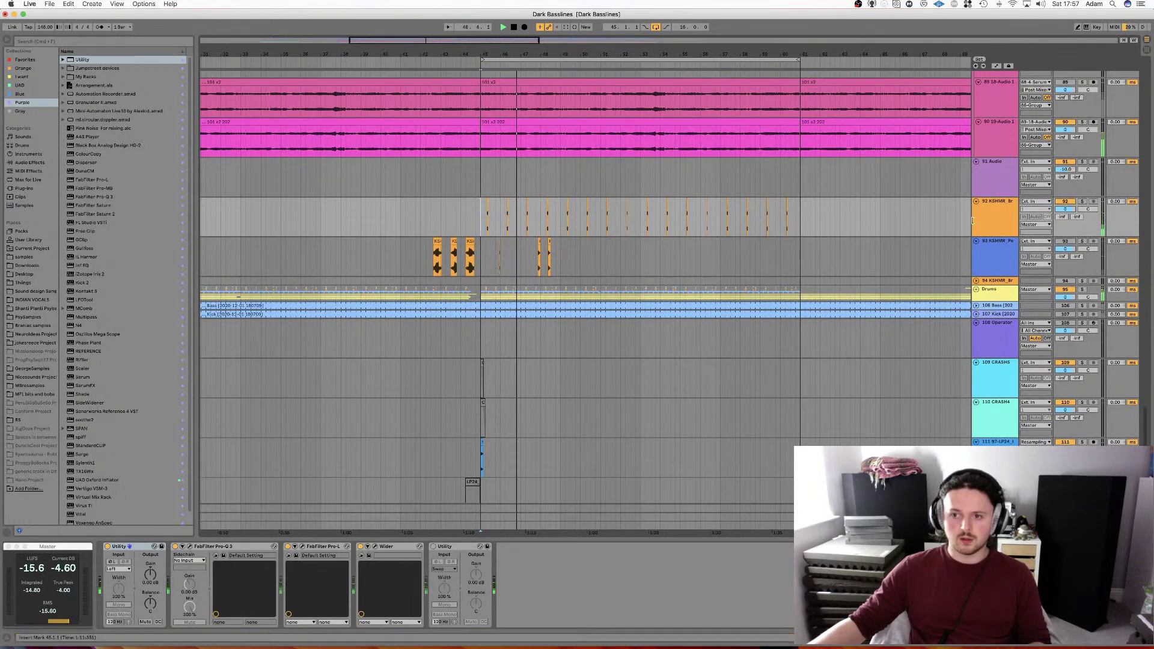
pyautogui.click(1081, 201)
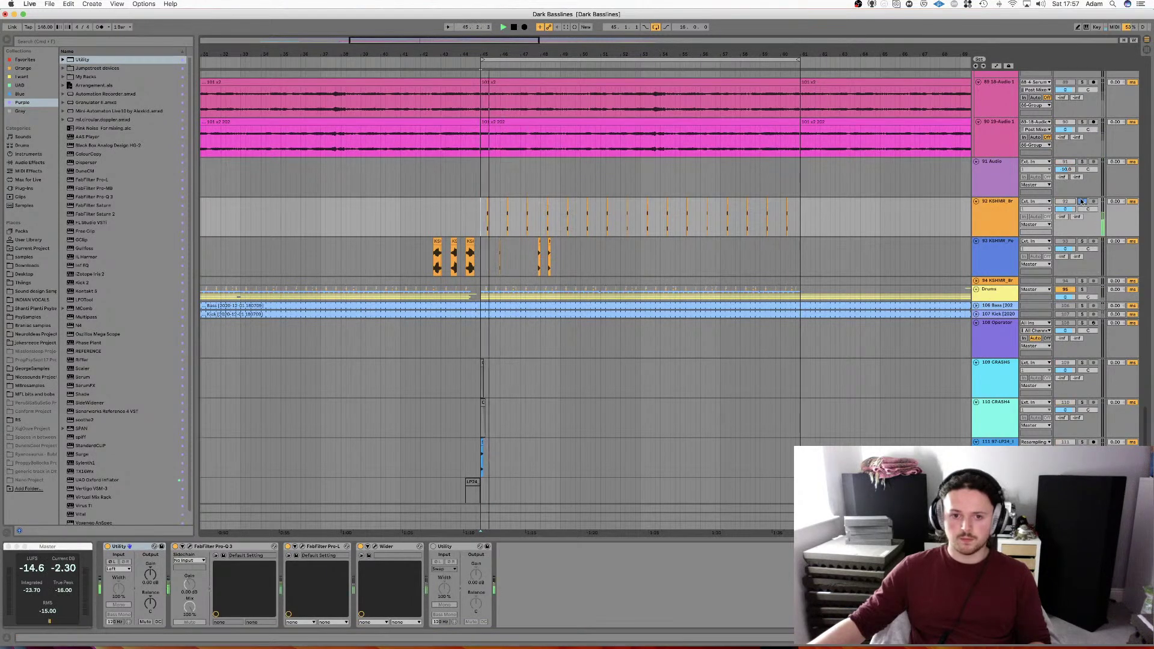
pyautogui.click(1082, 201)
pyautogui.click(995, 223)
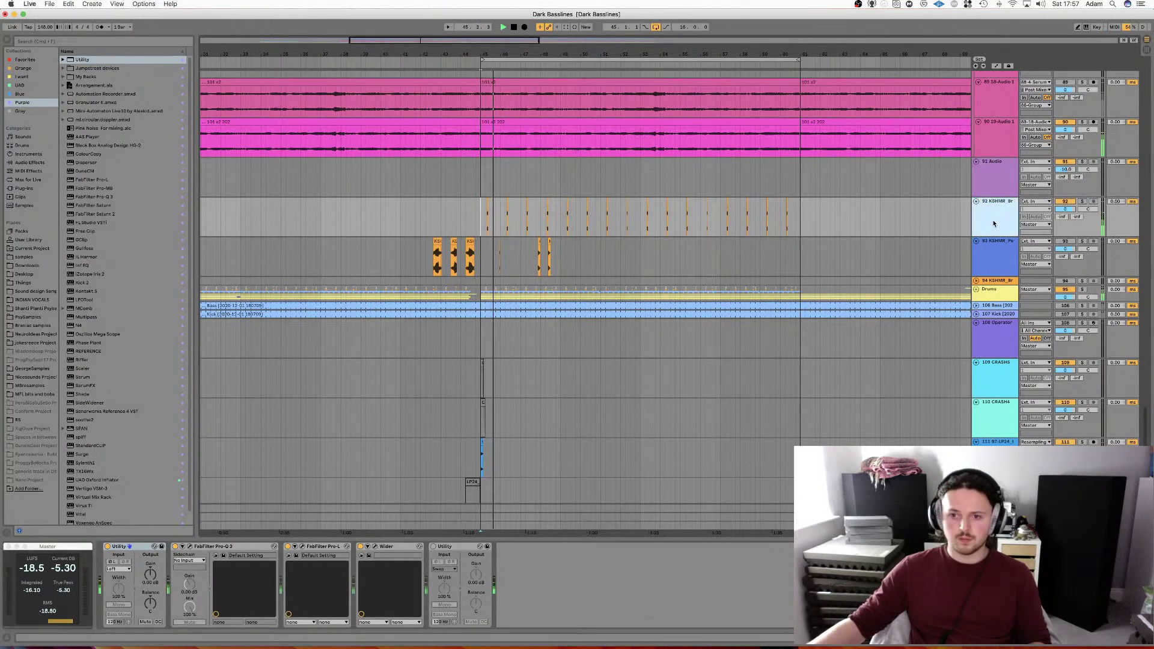
# Expand the Drums group, open the Hi-Hat01 loop clip at bar 45 and show its clip Volume envelope.
pyautogui.click(986, 295)
pyautogui.click(977, 290)
pyautogui.scroll(-1, 518, 371)
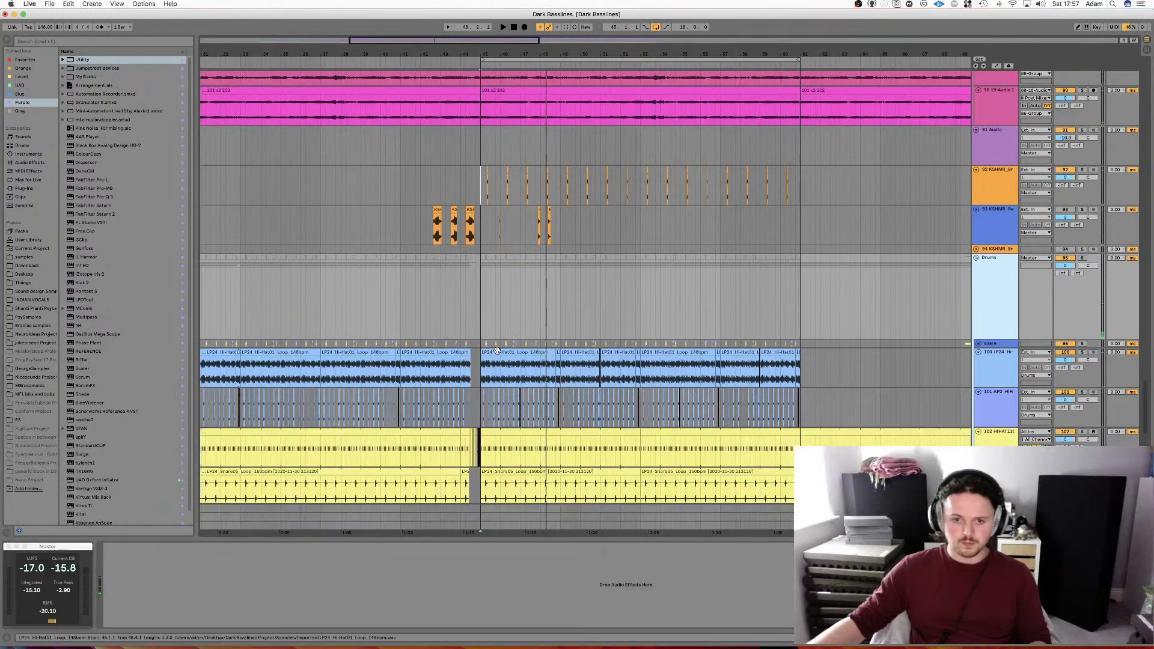
pyautogui.click(496, 352)
pyautogui.scroll(5, 503, 350)
pyautogui.doubleClick(504, 350)
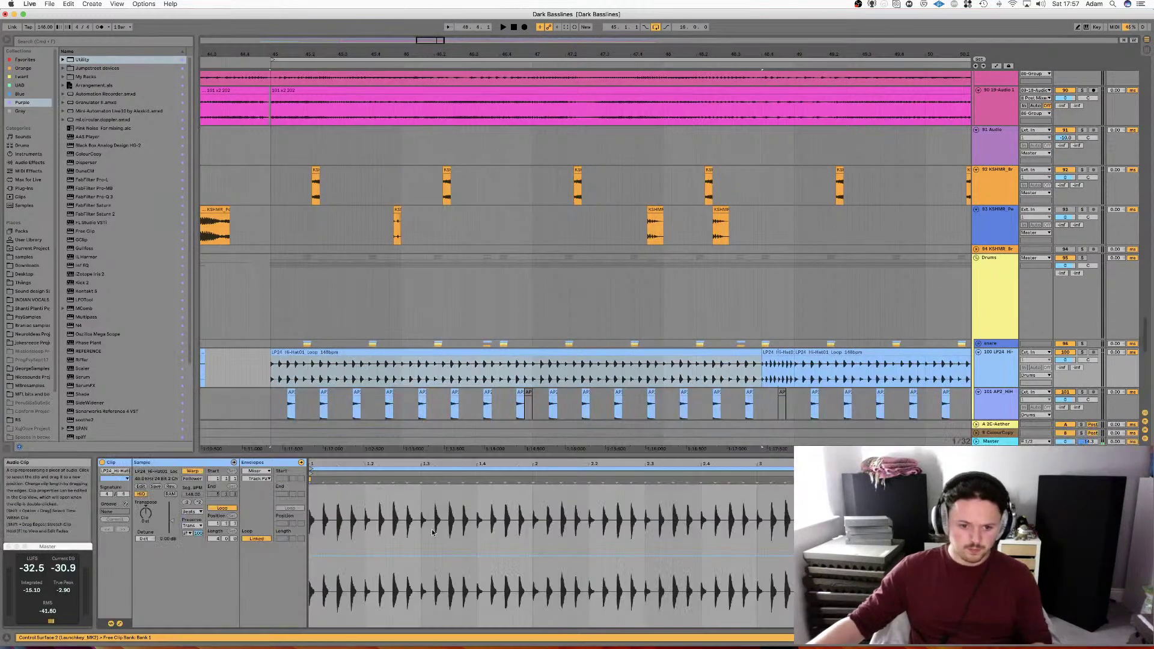
pyautogui.click(255, 470)
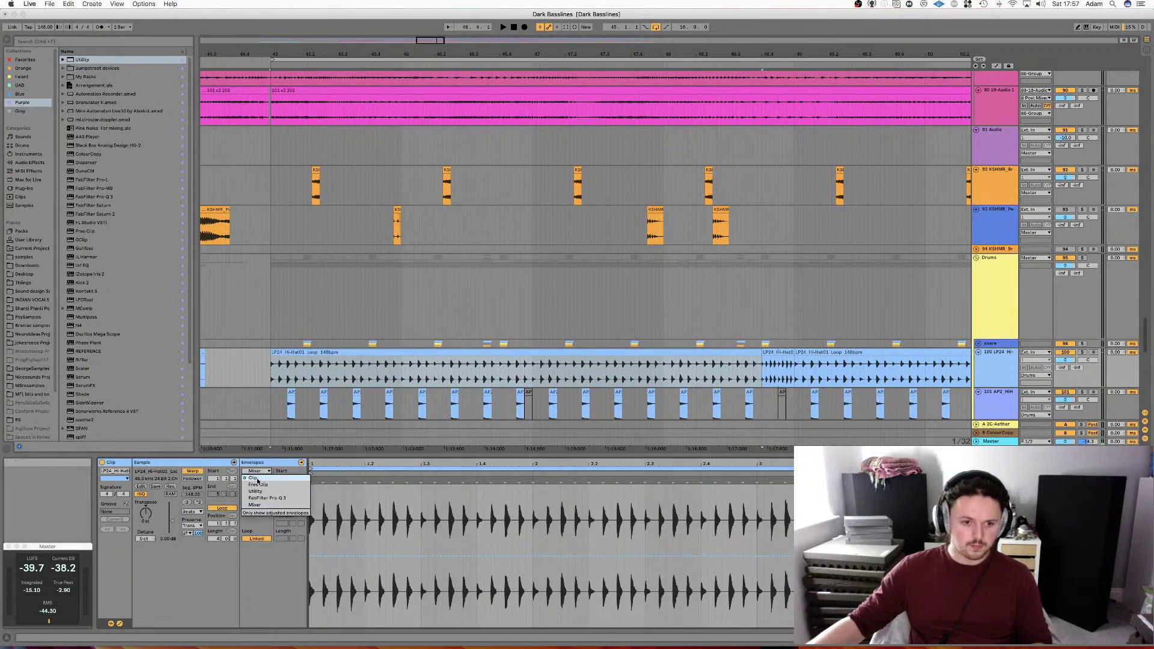
pyautogui.click(259, 473)
# Mute the hi-hat hit at 1.2 by drawing the clip's Volume envelope down to 0 %, and play the result.
pyautogui.press('space')
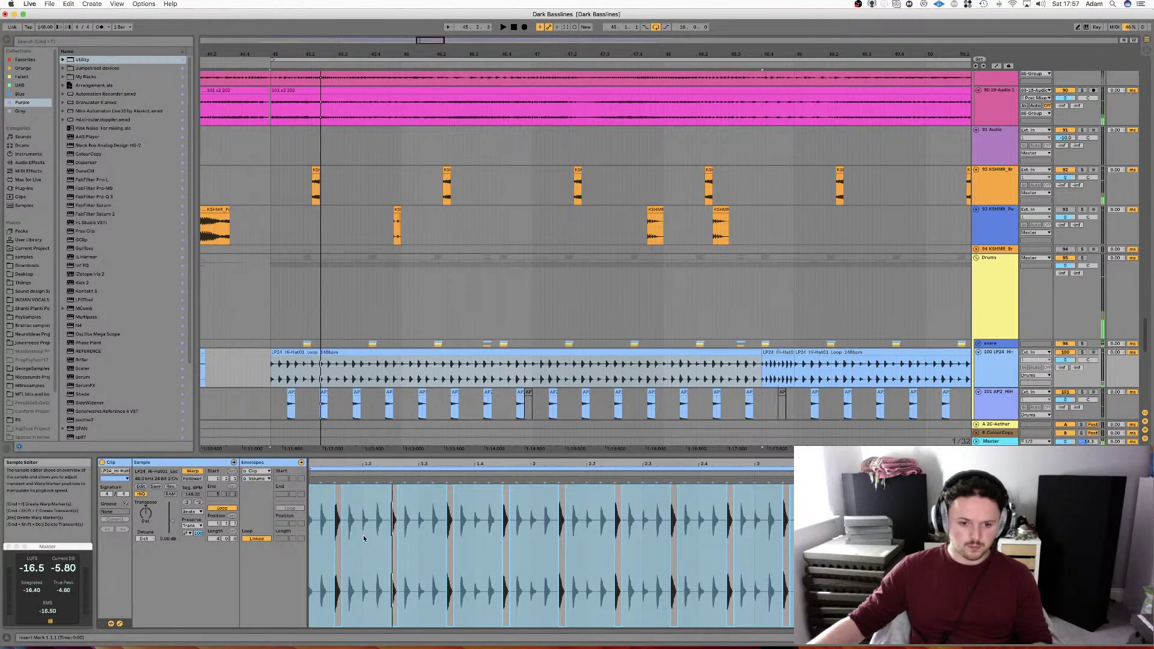
pyautogui.moveTo(366, 532); pyautogui.dragTo(363, 625)
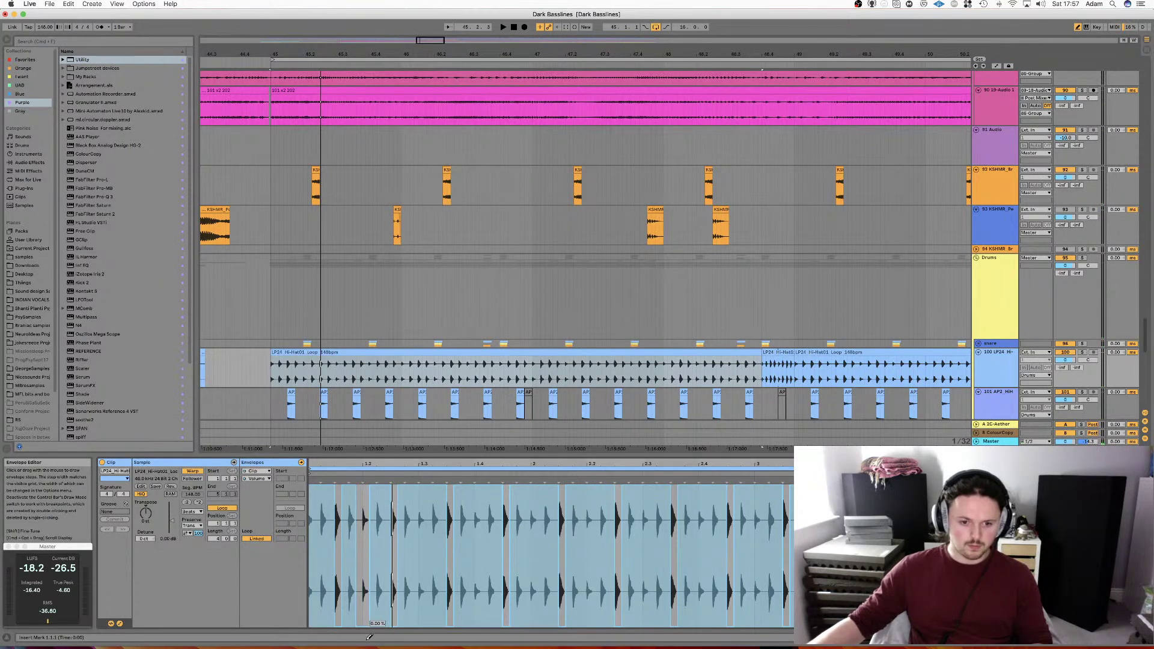
pyautogui.moveTo(363, 518); pyautogui.dragTo(364, 486)
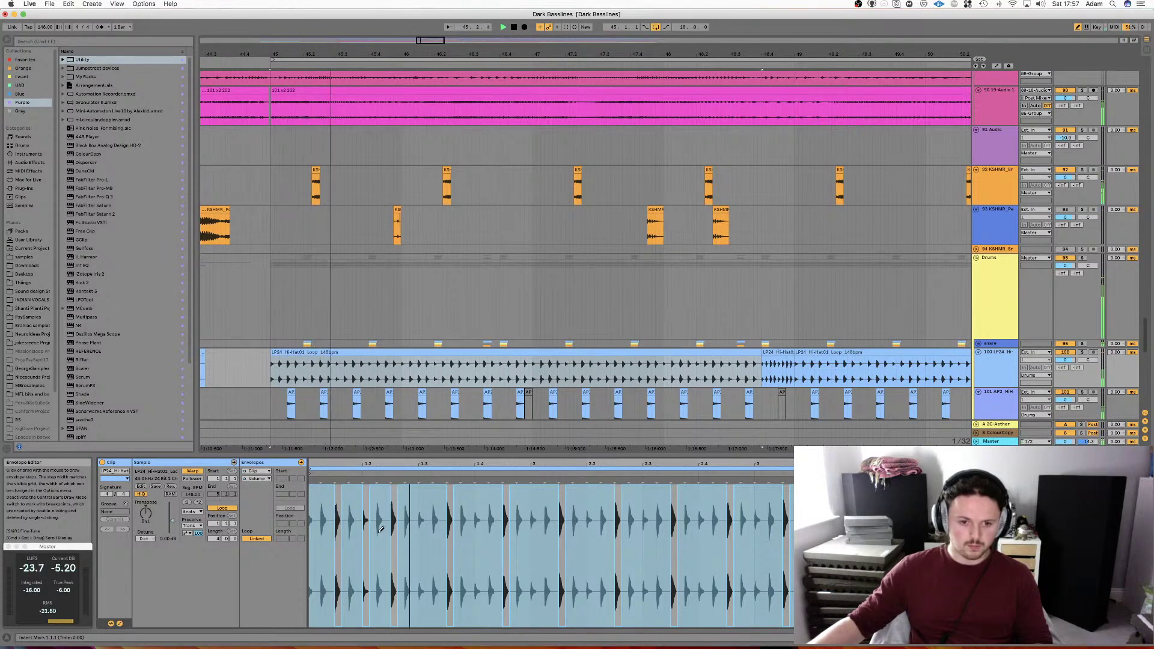
pyautogui.press('space')
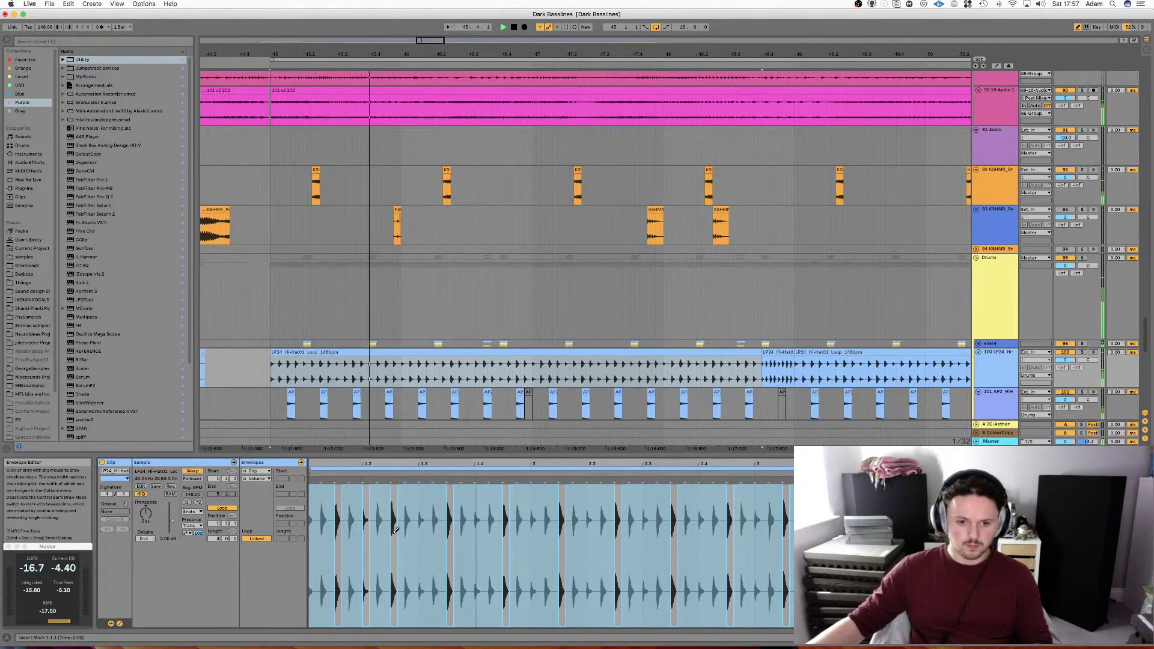
# Audition the hi-hat track soloed and in the mix, and mute the hit at 1.4 in the Volume envelope.
pyautogui.click(1082, 353)
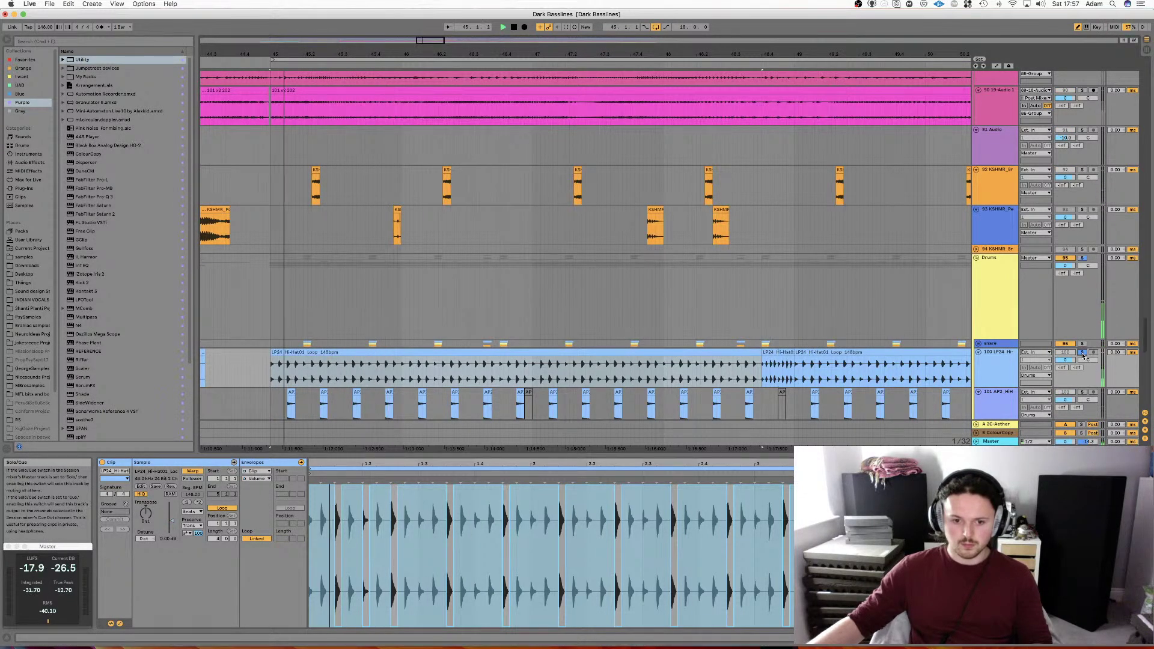
pyautogui.click(1082, 353)
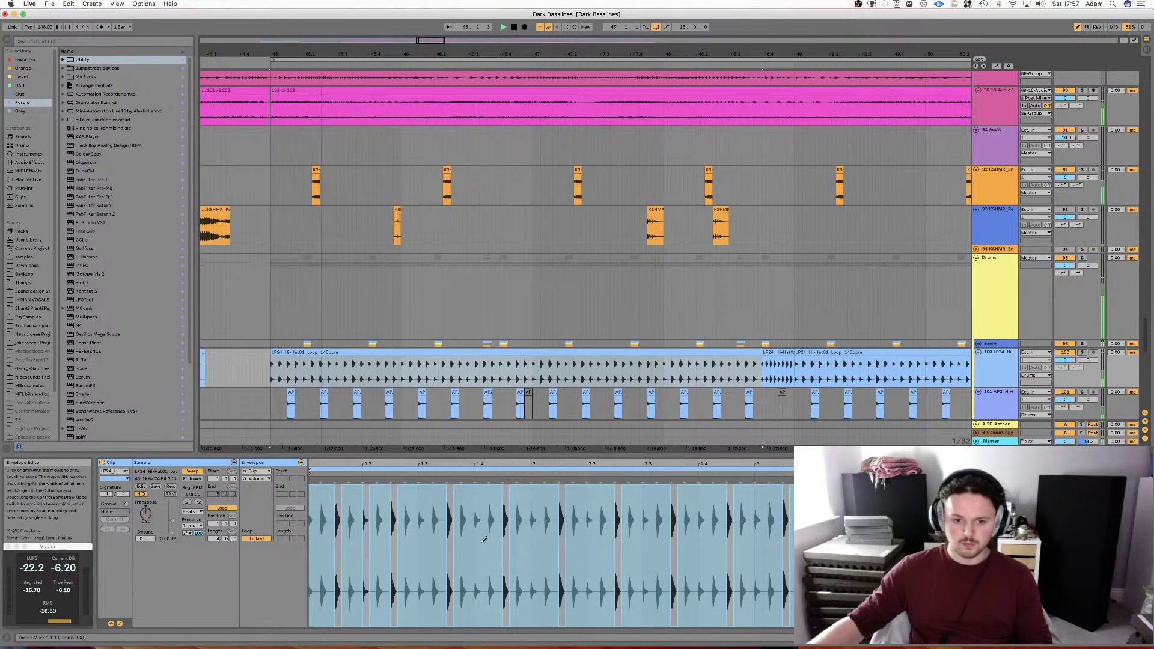
pyautogui.press('space')
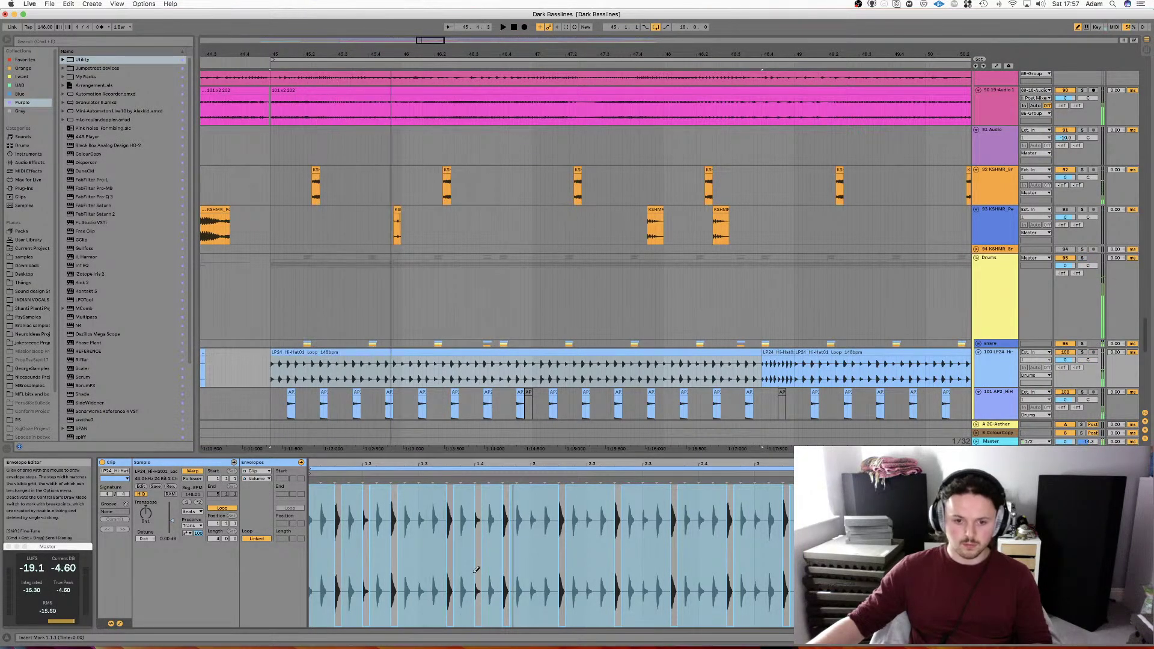
# Duplicate the volume pattern from the clip's first half bar, 1.1 to 1.3, across the remaining bars of the hi-hat loop.
pyautogui.moveTo(312, 559); pyautogui.dragTo(416, 562)
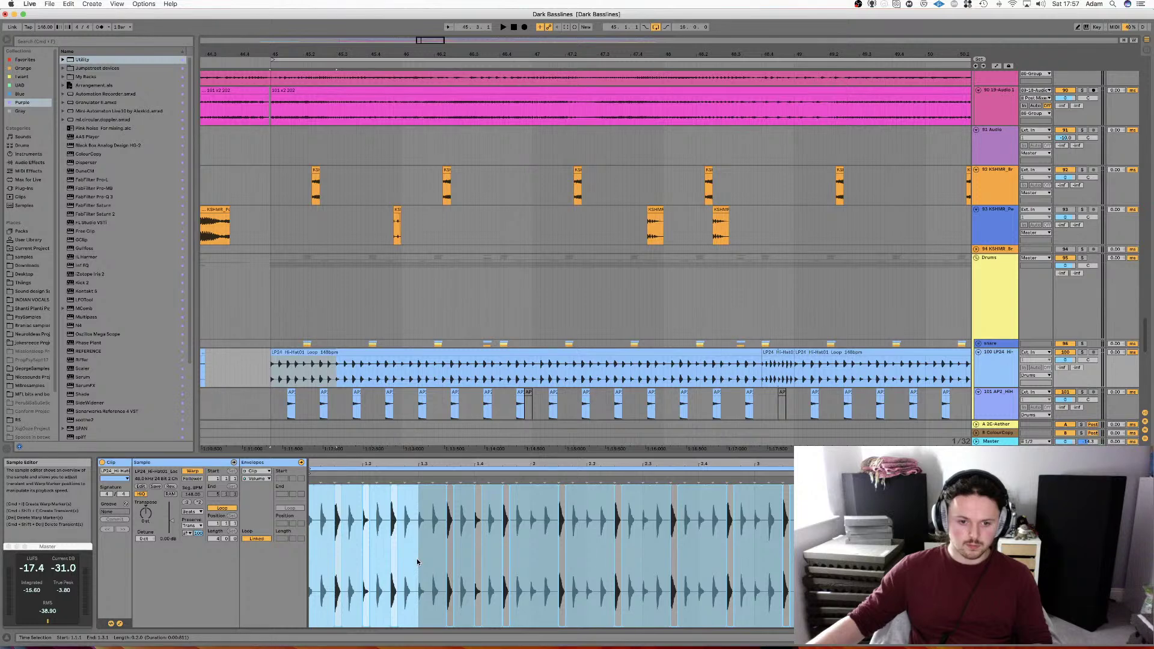
pyautogui.press('space')
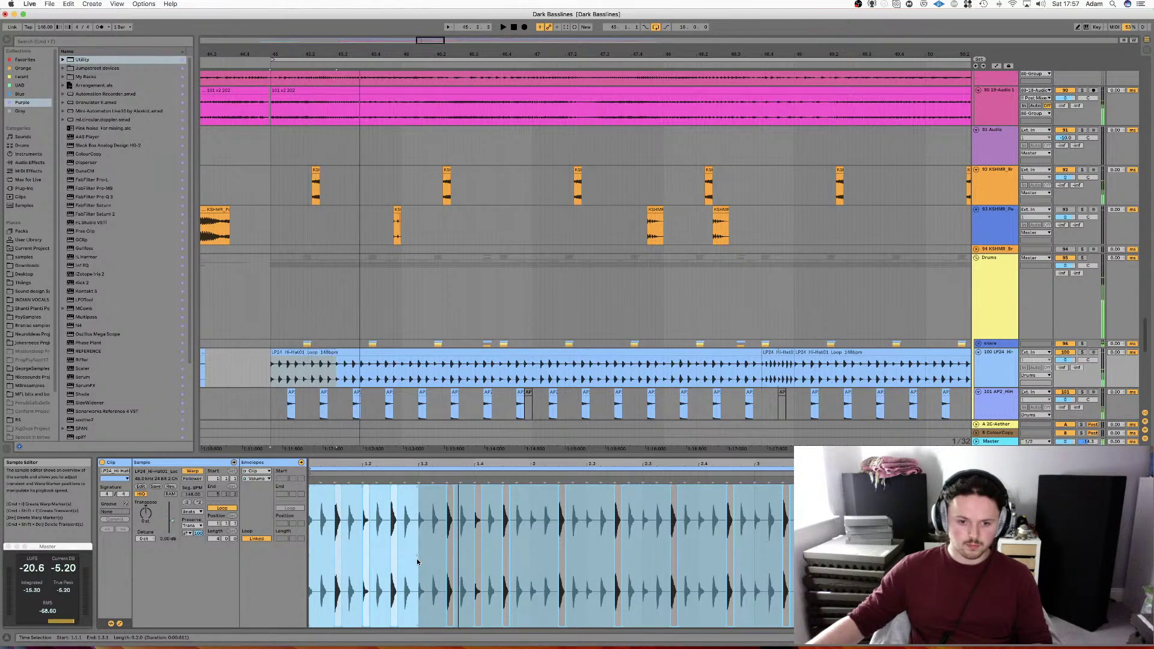
pyautogui.press('Right')
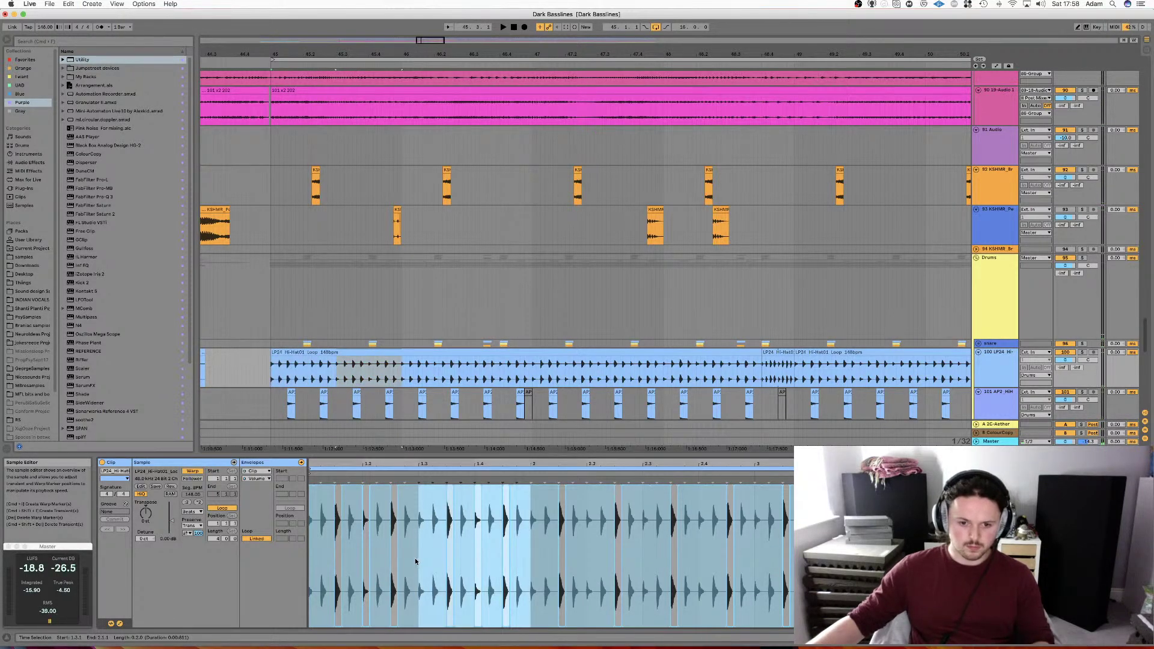
pyautogui.hotkey('shift', 'Left')
pyautogui.press('Right')
pyautogui.press('Right')
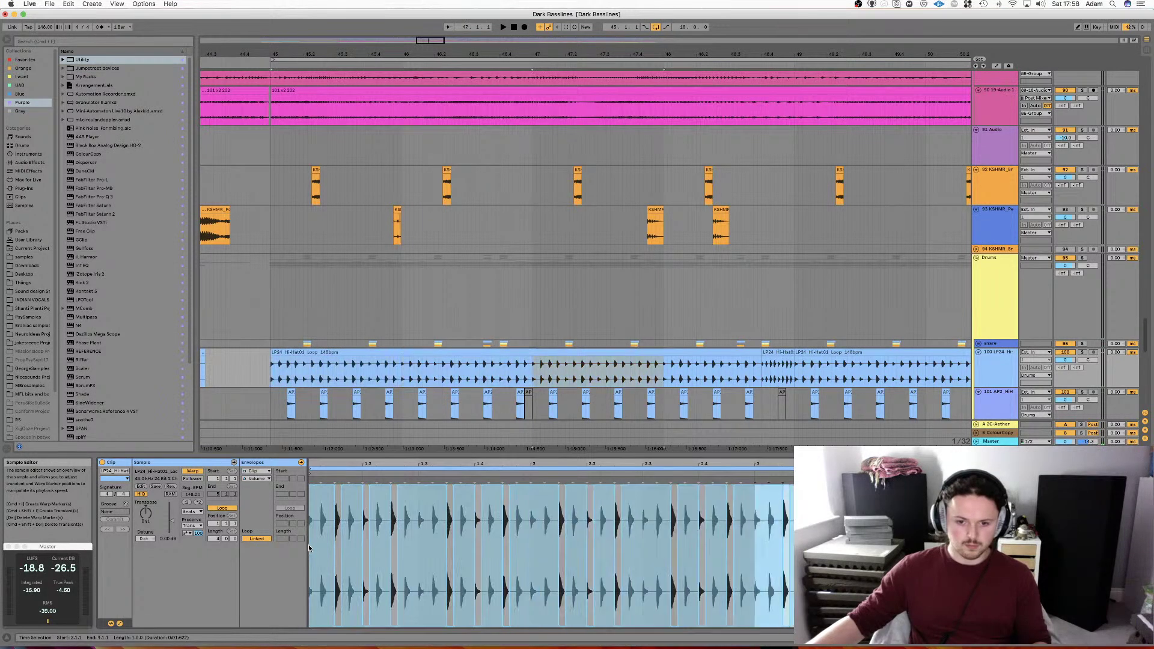
pyautogui.press('Right')
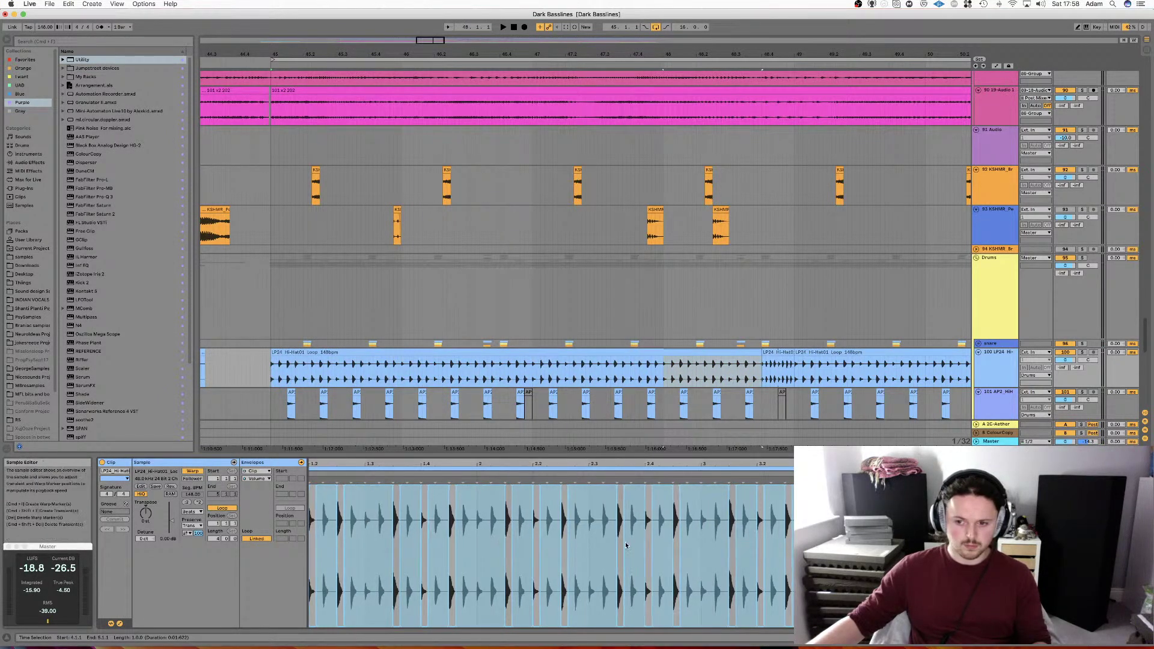
# Play back the hi-hat loop from bar 45 with its duplicated volume pattern, and reselect the loop clip.
pyautogui.press('super+a')
pyautogui.press('space')
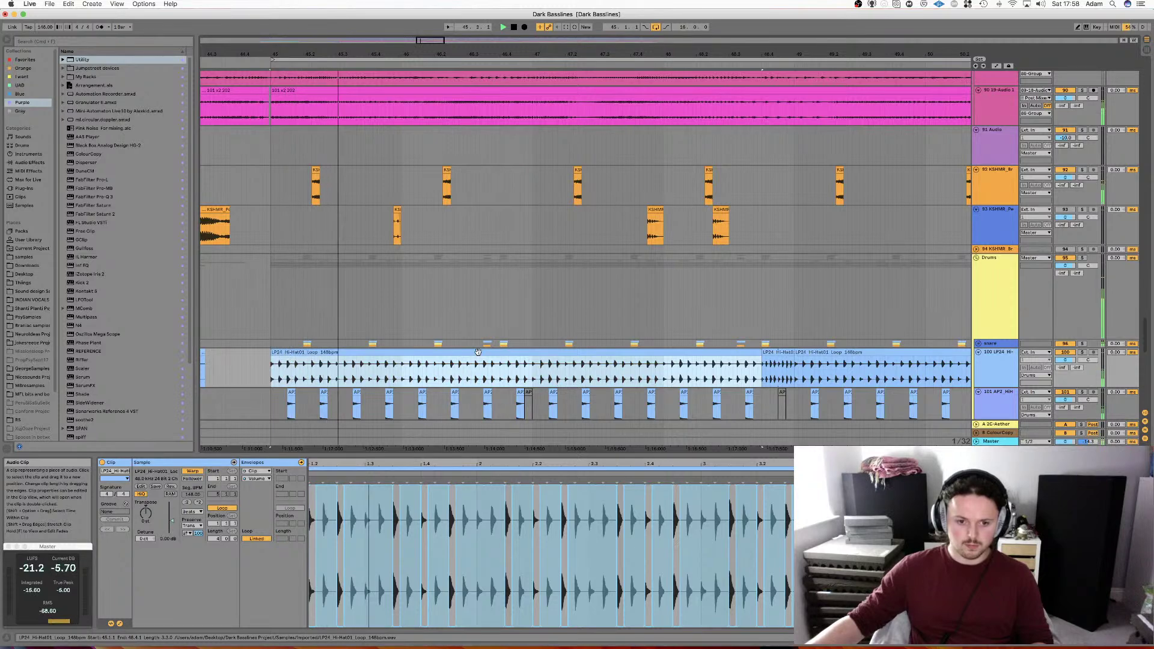
pyautogui.click(471, 568)
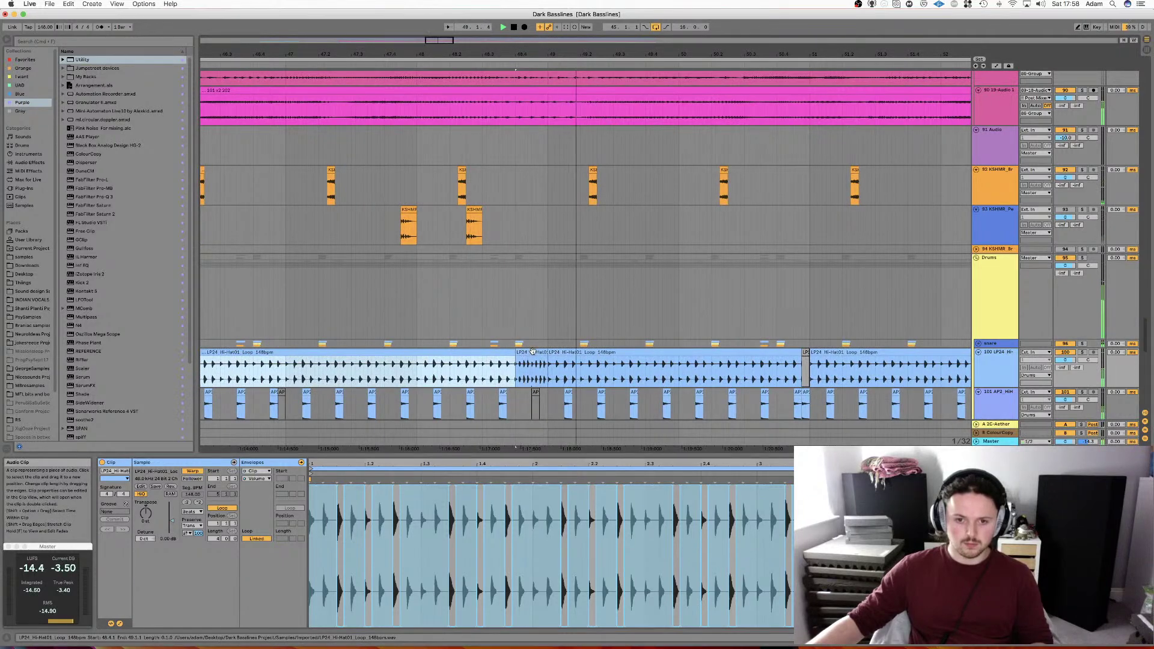
pyautogui.click(552, 350)
pyautogui.click(477, 354)
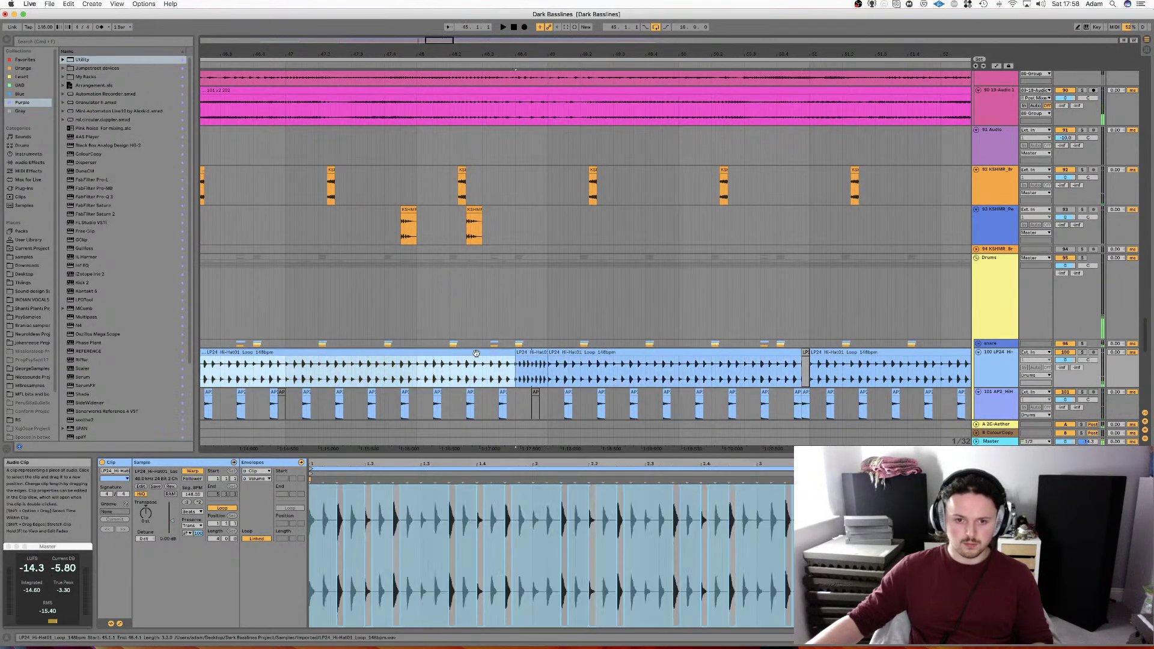
# Copy the first bar of the Volume envelope, 1.1 to 2.1, from the bar 45 hi-hat clip and paste it throughout the bar 49 clip.
pyautogui.click(586, 353)
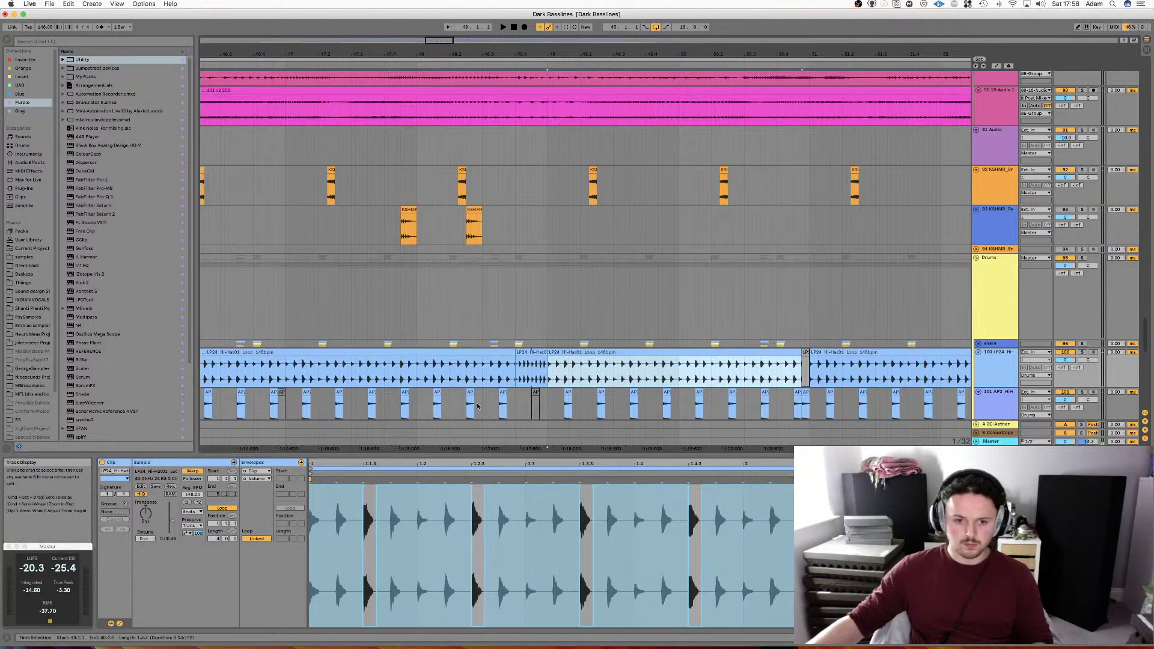
pyautogui.click(312, 566)
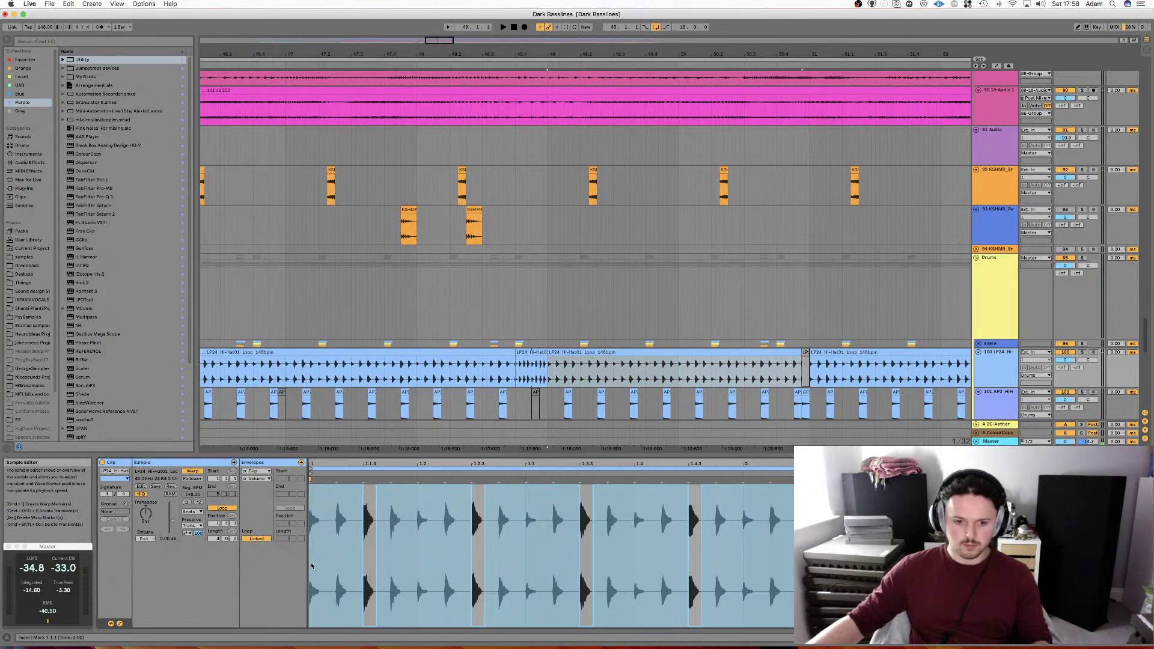
pyautogui.press('Left')
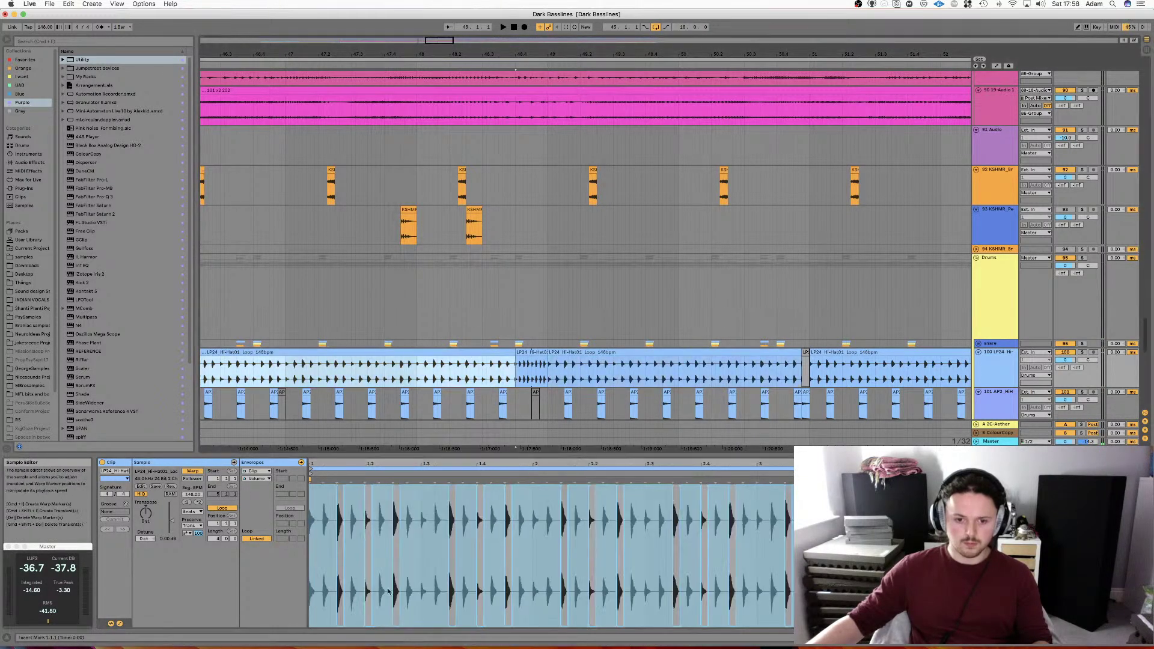
pyautogui.moveTo(311, 578); pyautogui.dragTo(524, 586)
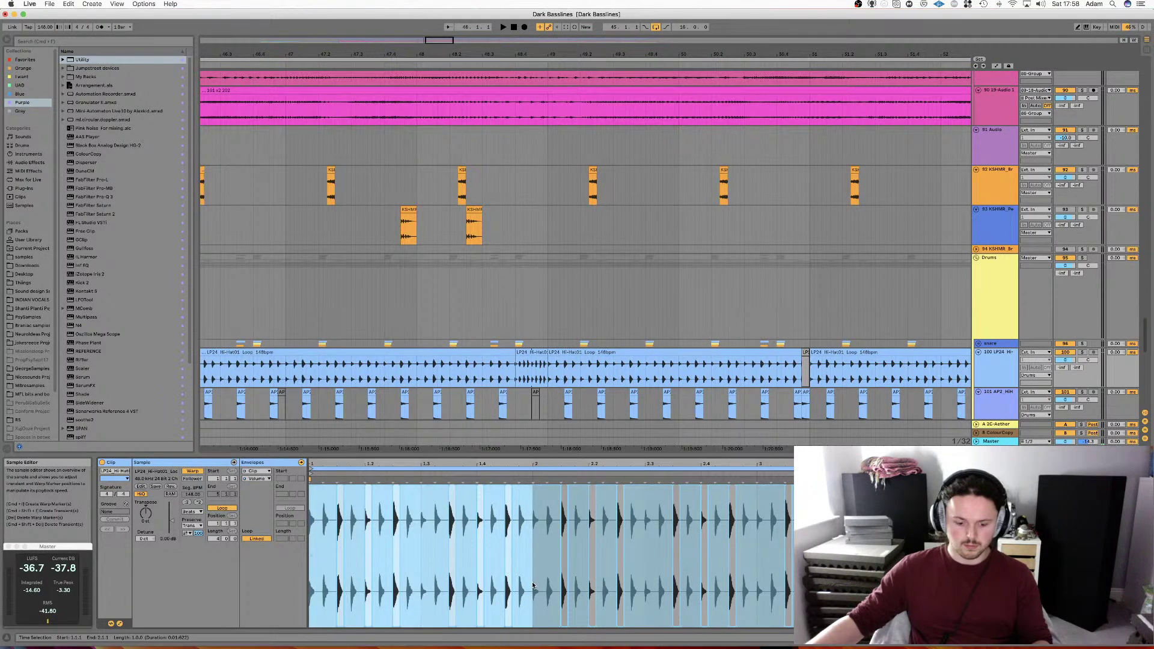
pyautogui.press('z')
pyautogui.click(311, 570)
pyautogui.press('super+a')
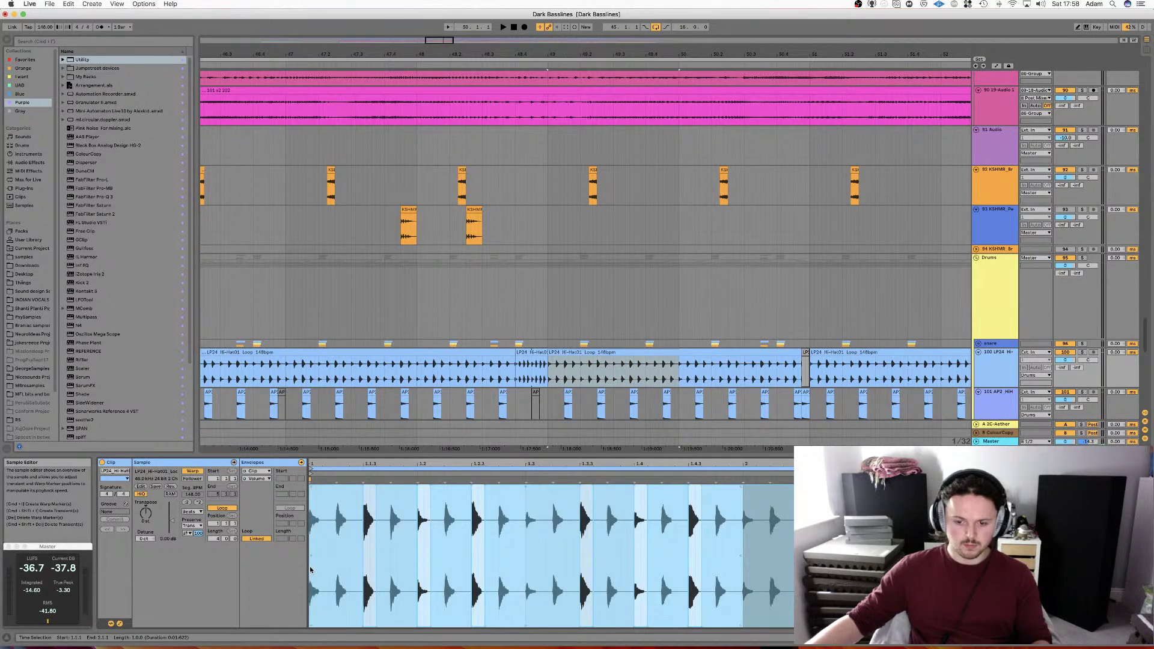
pyautogui.click(310, 566)
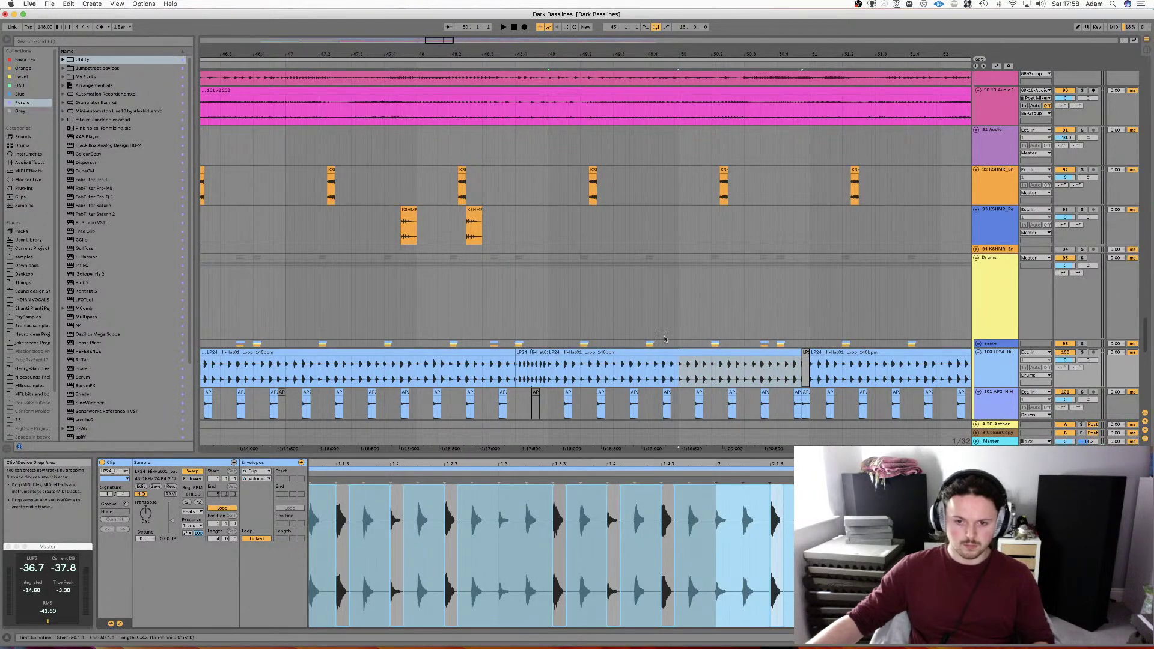
# Audition the bar 49 hi-hat clip in the mix and with its track soloed.
pyautogui.click(643, 351)
pyautogui.press('space')
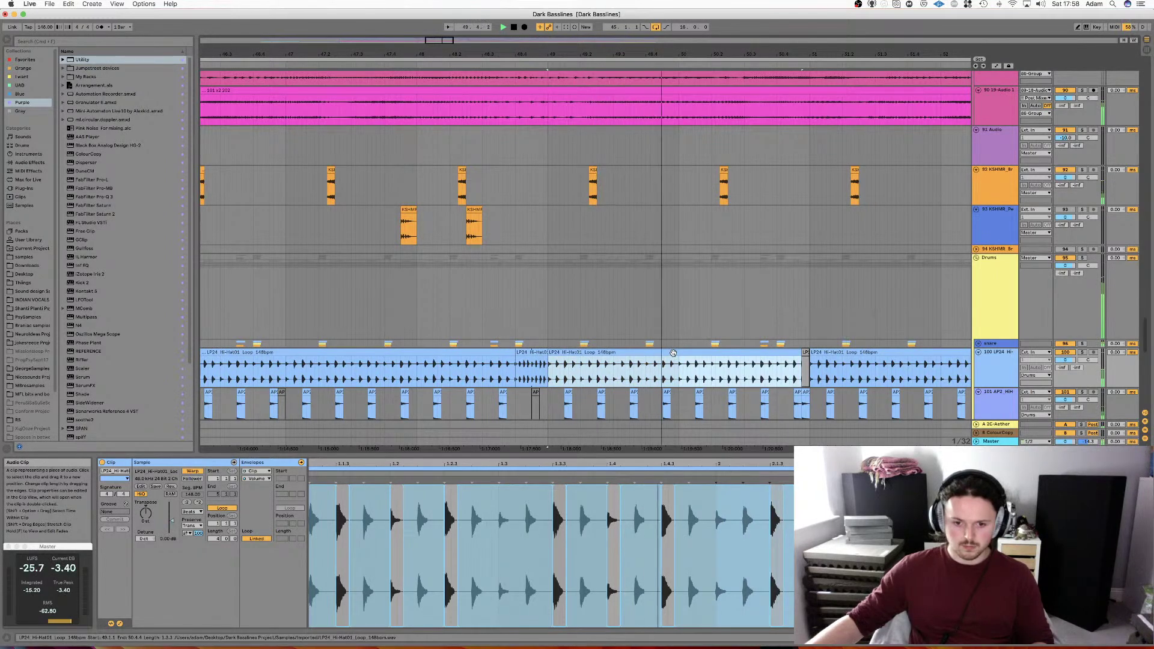
pyautogui.click(1083, 352)
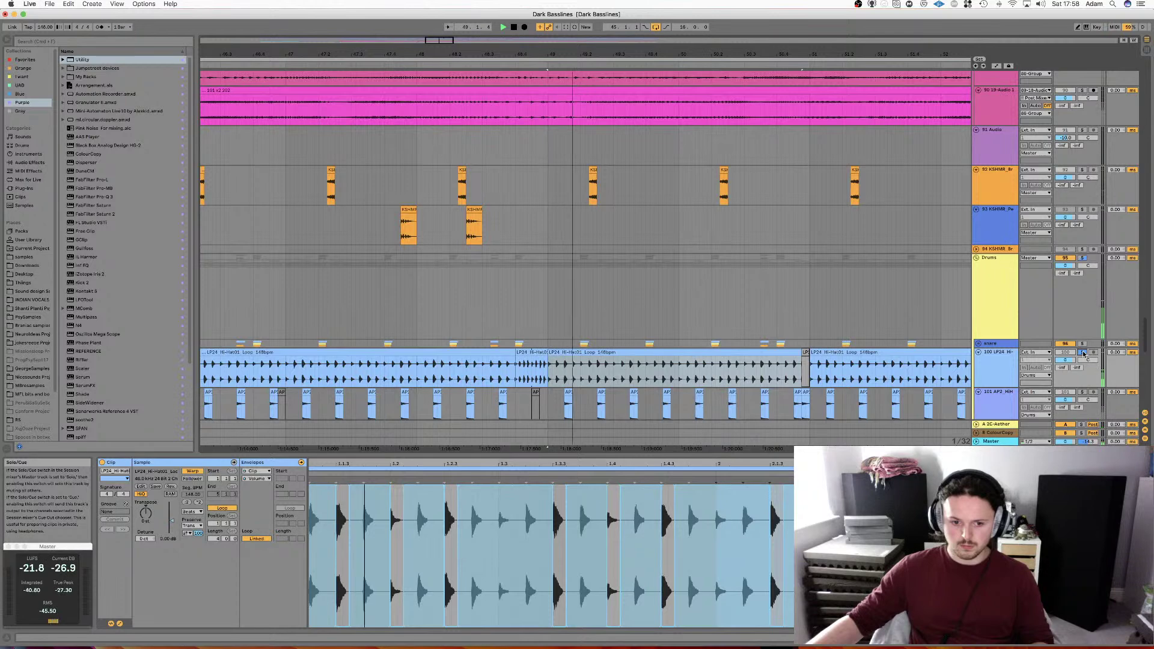
pyautogui.click(1083, 352)
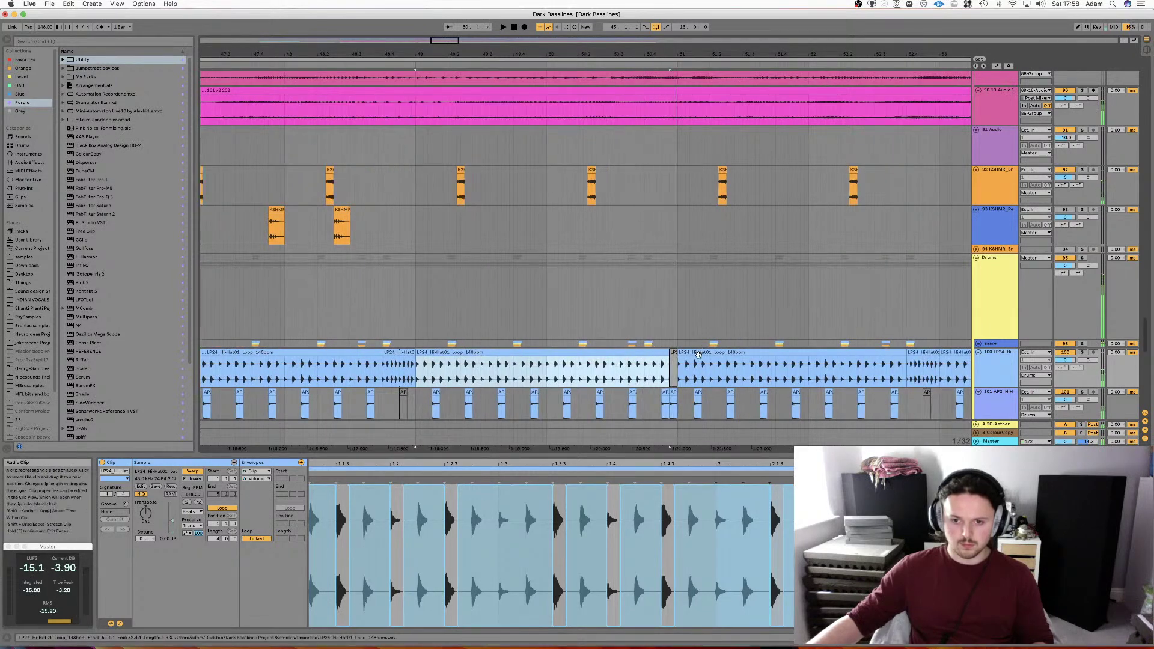
# Paste the one-bar volume pattern into the hi-hat clip at bar 51 from 3.1 and repeat it through the clip's end.
pyautogui.press('Right')
pyautogui.click(311, 556)
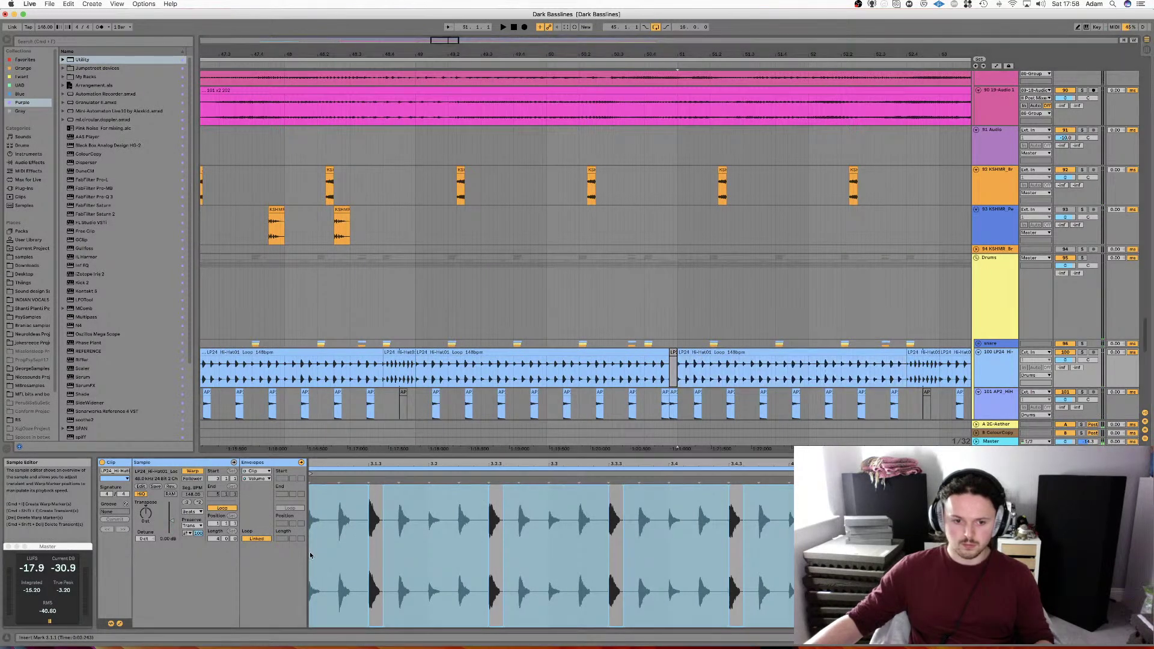
pyautogui.press('super+a')
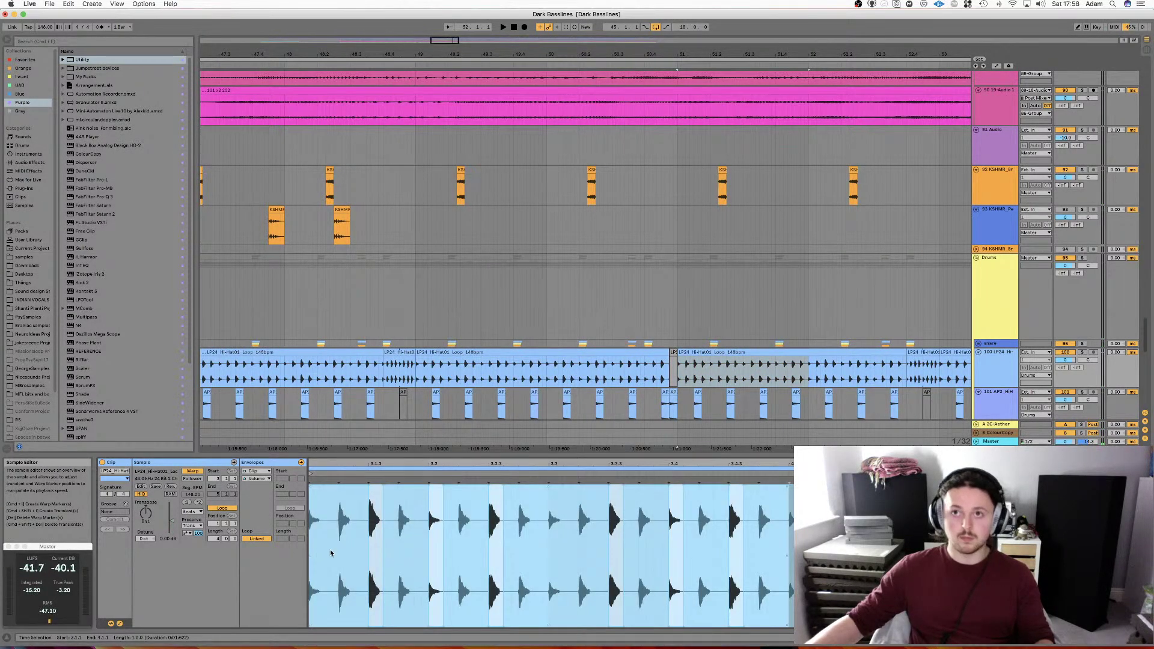
pyautogui.press('super+d')
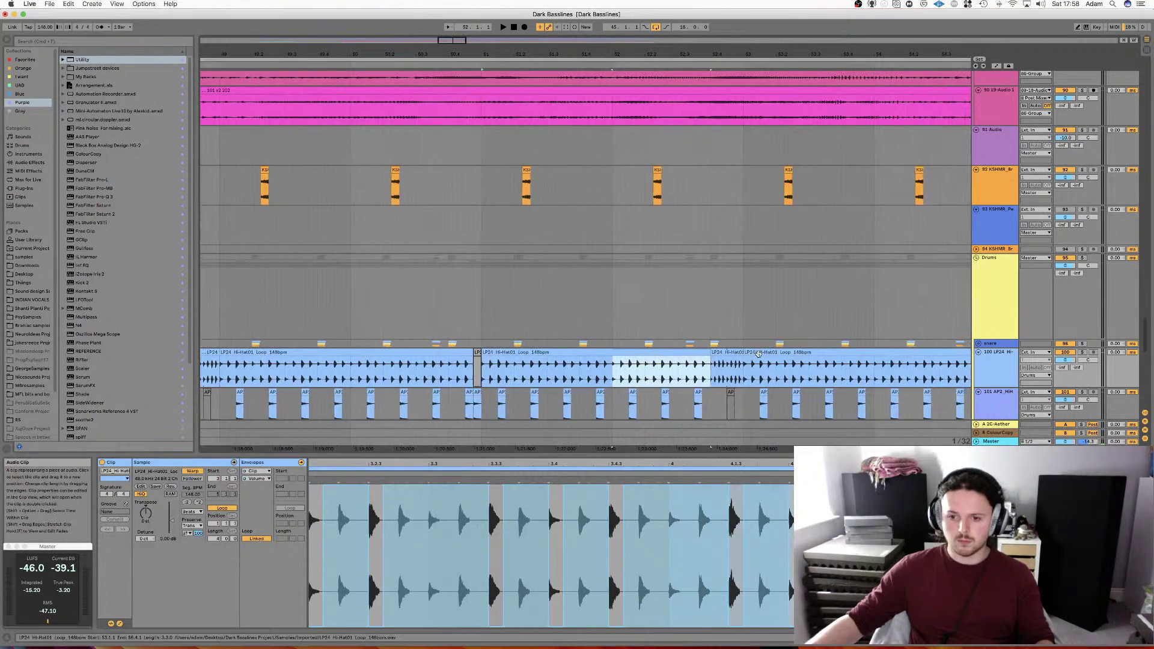
# Paste the one-bar volume pattern into the hi-hat clip at bar 53 from 1.1 and repeat it across the remaining bars.
pyautogui.click(331, 568)
pyautogui.press('super+a')
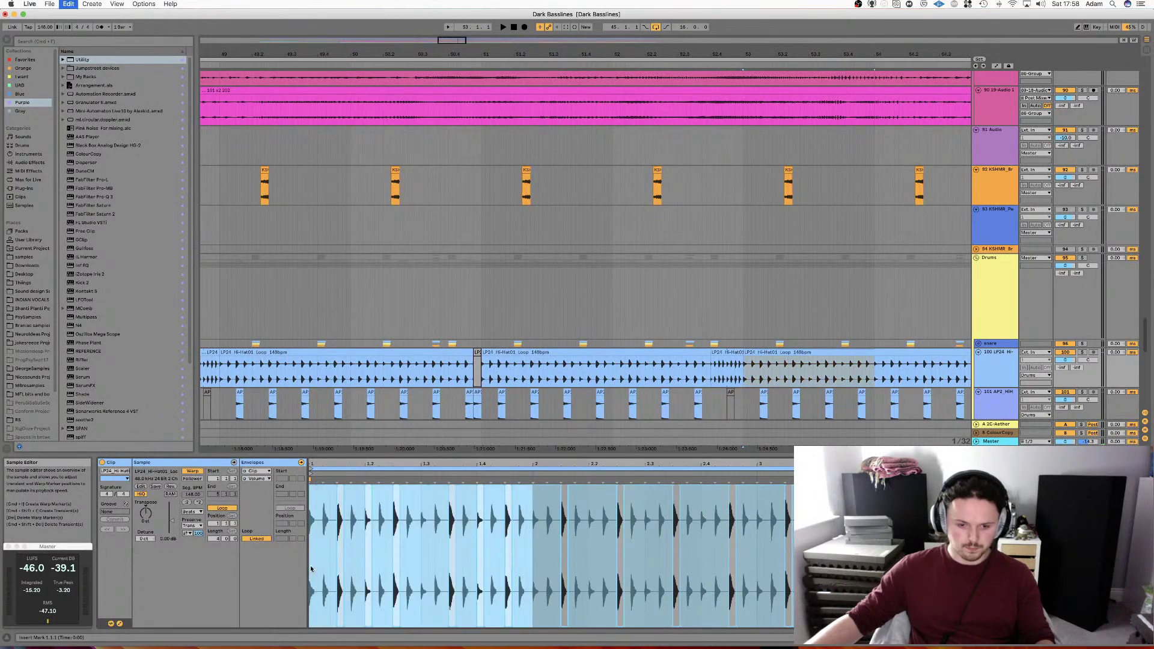
pyautogui.press('super+d')
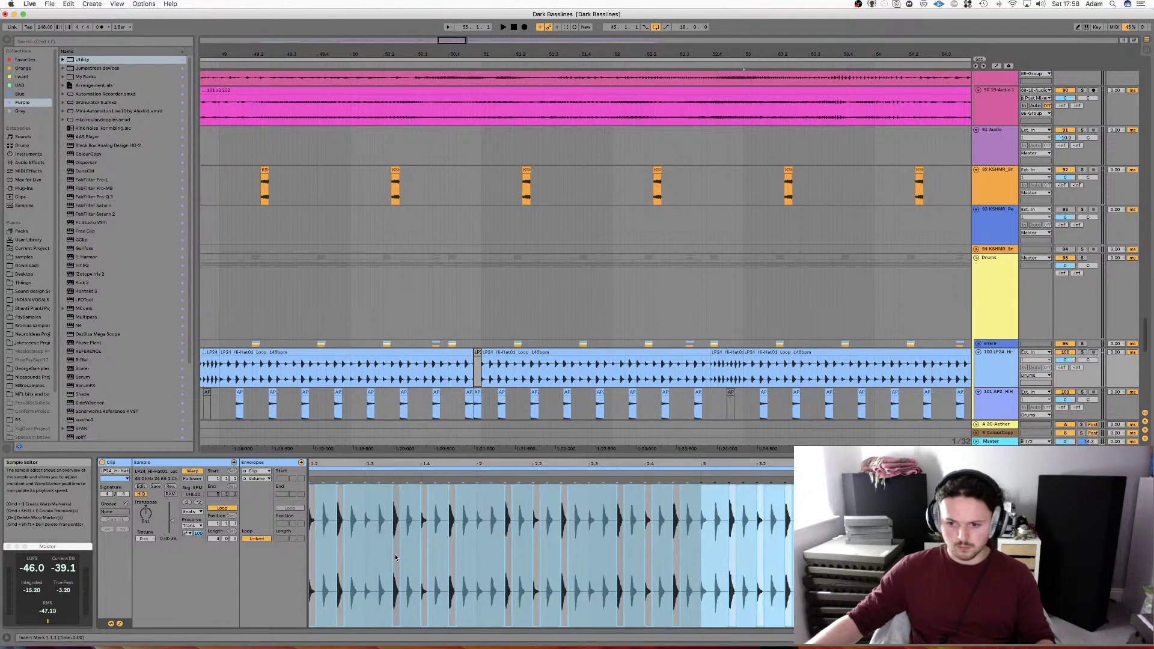
pyautogui.press('super+d')
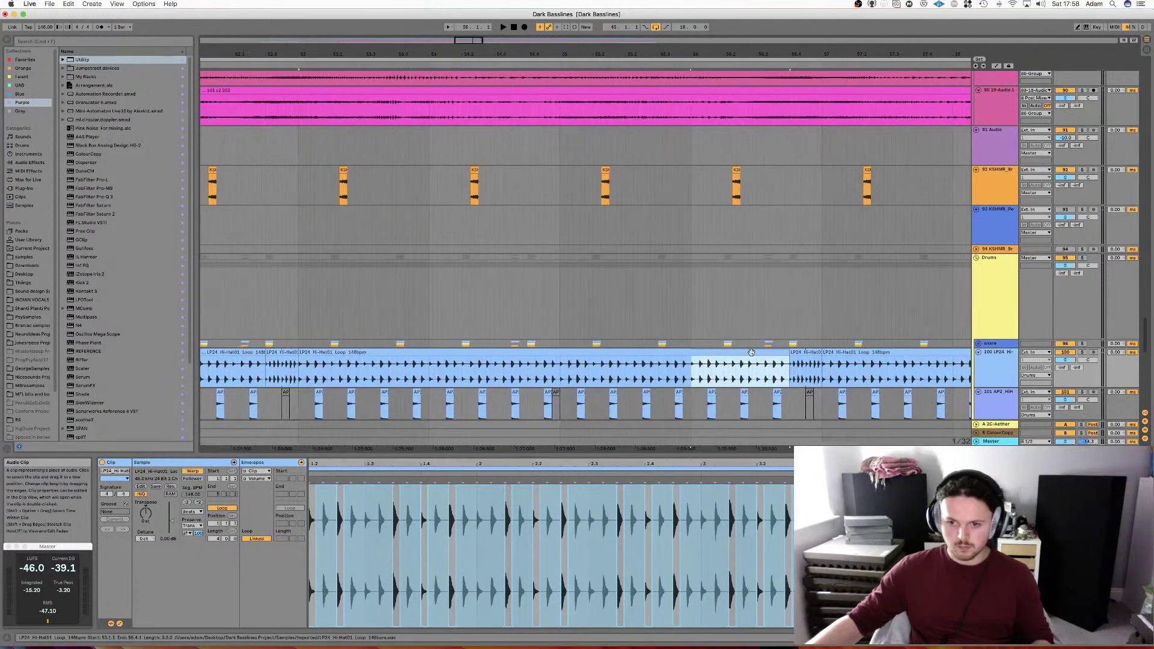
# Duplicate the six hi-hat clips of bars 45 to 53 over the following eight bars.
pyautogui.moveTo(468, 34); pyautogui.dragTo(468, 23)
pyautogui.hscroll(-10, 429, 353)
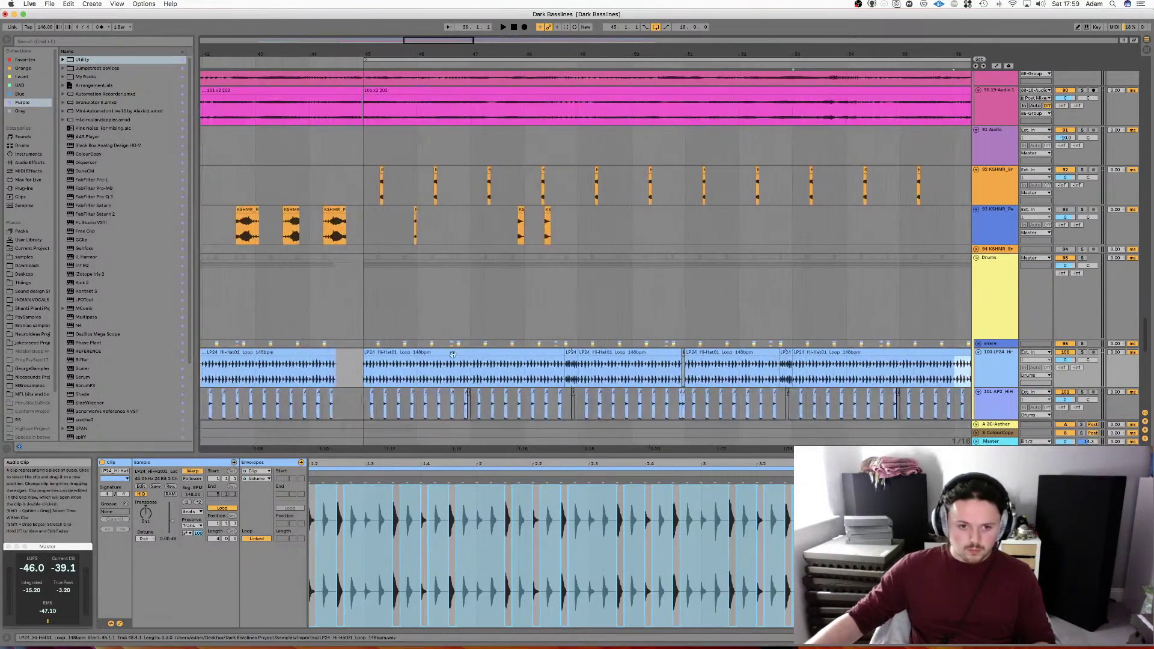
pyautogui.click(430, 353)
pyautogui.hscroll(6, 457, 356)
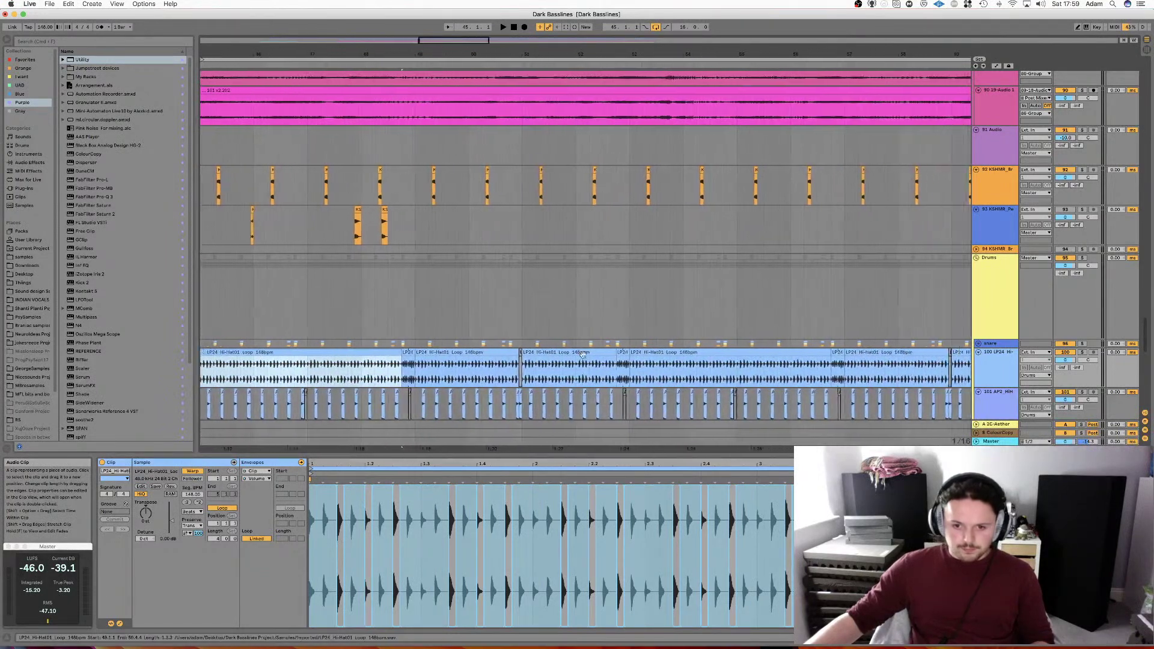
pyautogui.keyDown('shift'); pyautogui.click(606, 354); pyautogui.keyUp('shift')
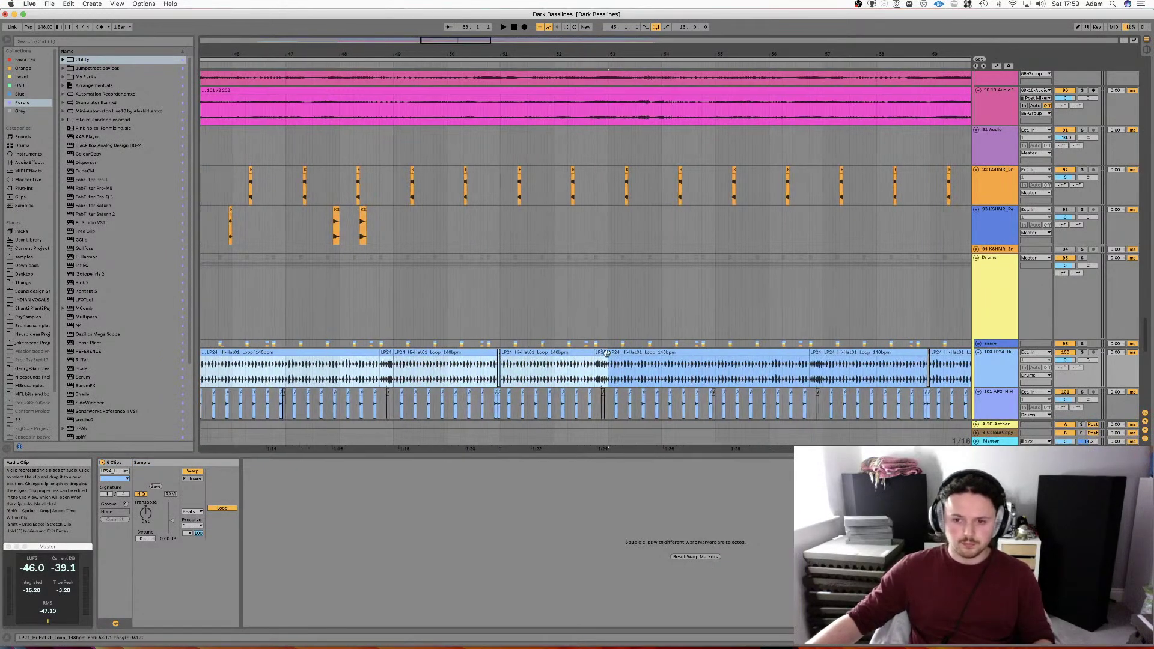
pyautogui.hscroll(3, 607, 353)
pyautogui.press('super+d')
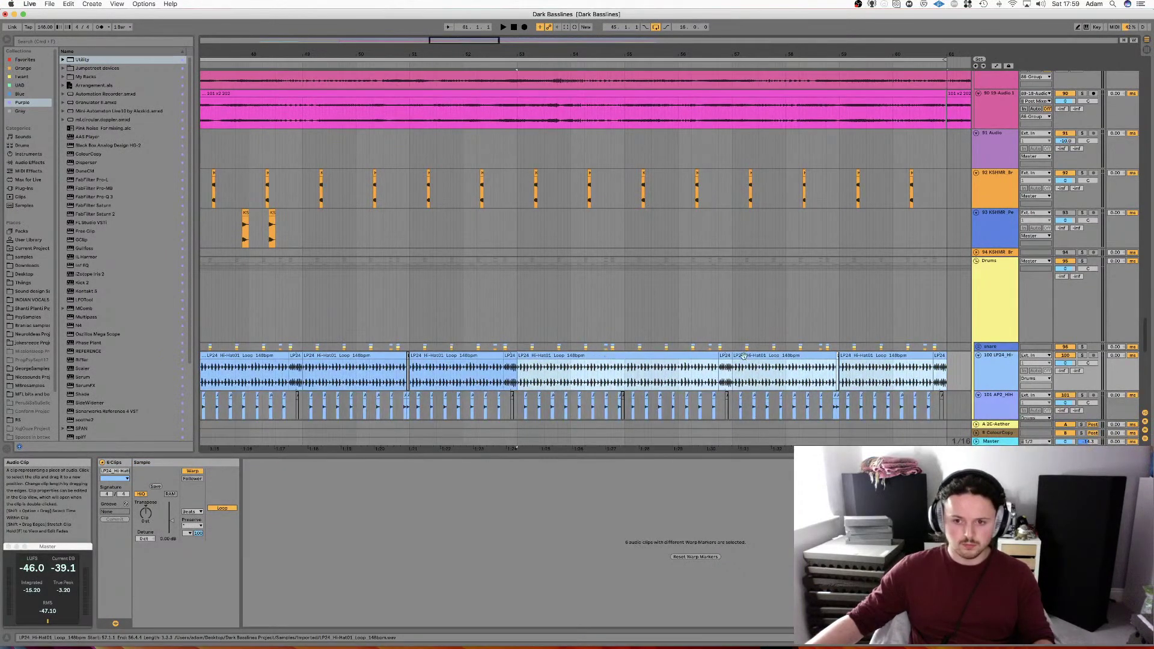
# Select all the hi-hat clips from bar 45 to 61 and colour them dark blue.
pyautogui.press('-')
pyautogui.keyDown('shift'); pyautogui.click(521, 356); pyautogui.keyUp('shift')
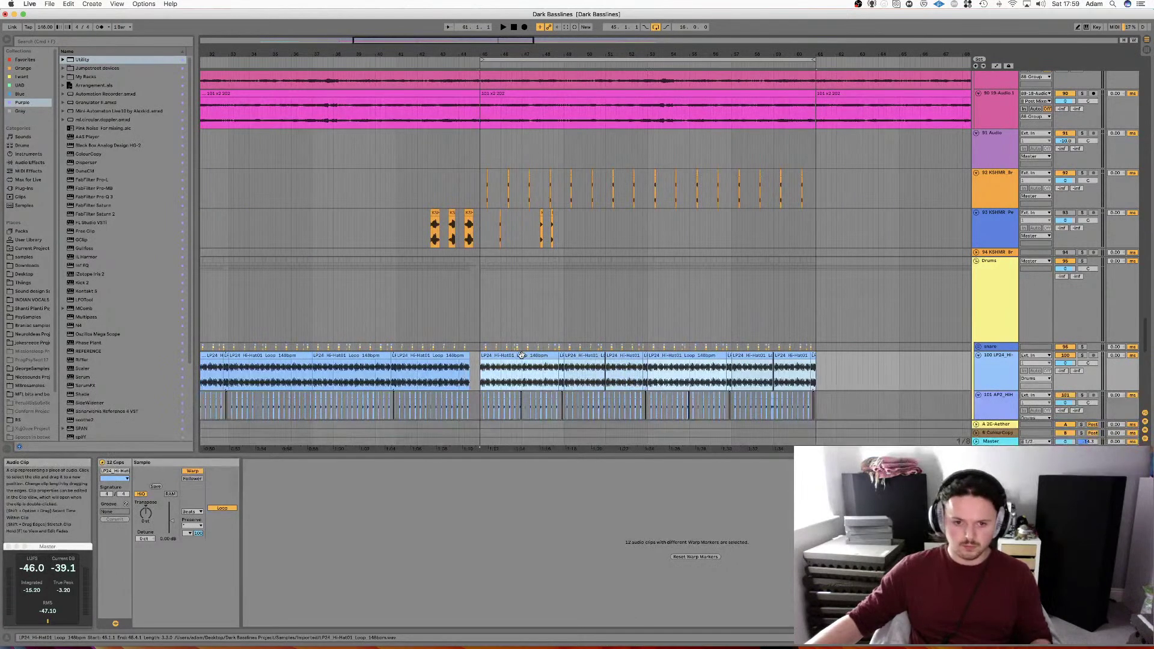
pyautogui.rightClick(522, 356)
pyautogui.click(595, 496)
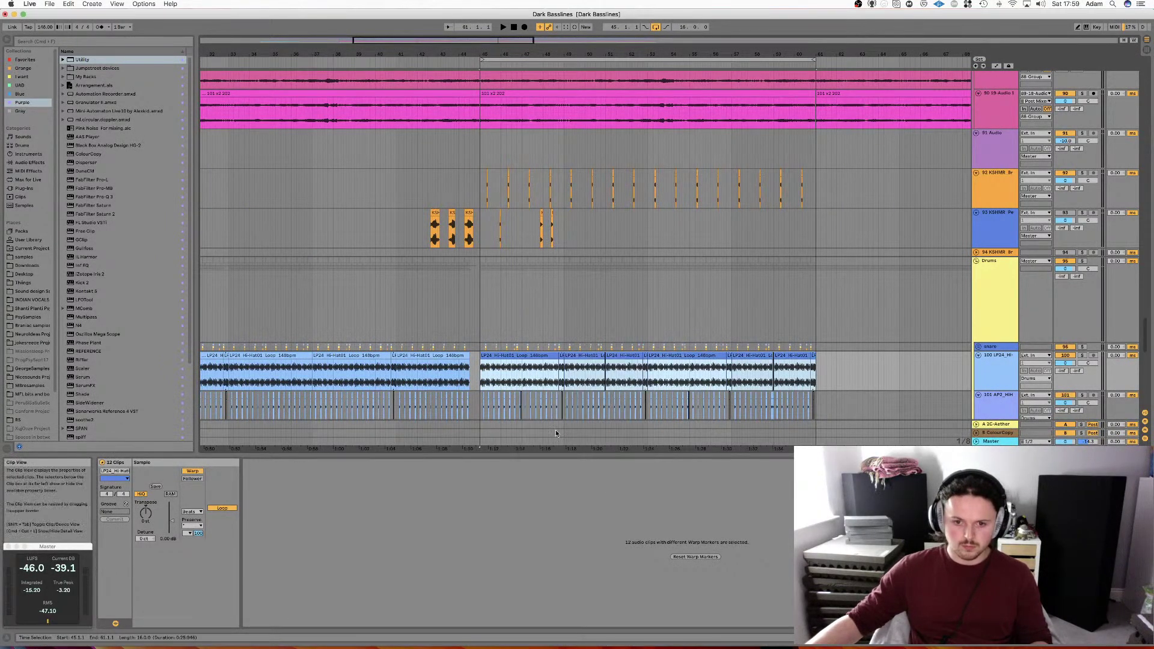
# Play the arrangement from bar 44 into the recoloured hi-hat section and save the project.
pyautogui.click(511, 355)
pyautogui.click(464, 325)
pyautogui.press('space')
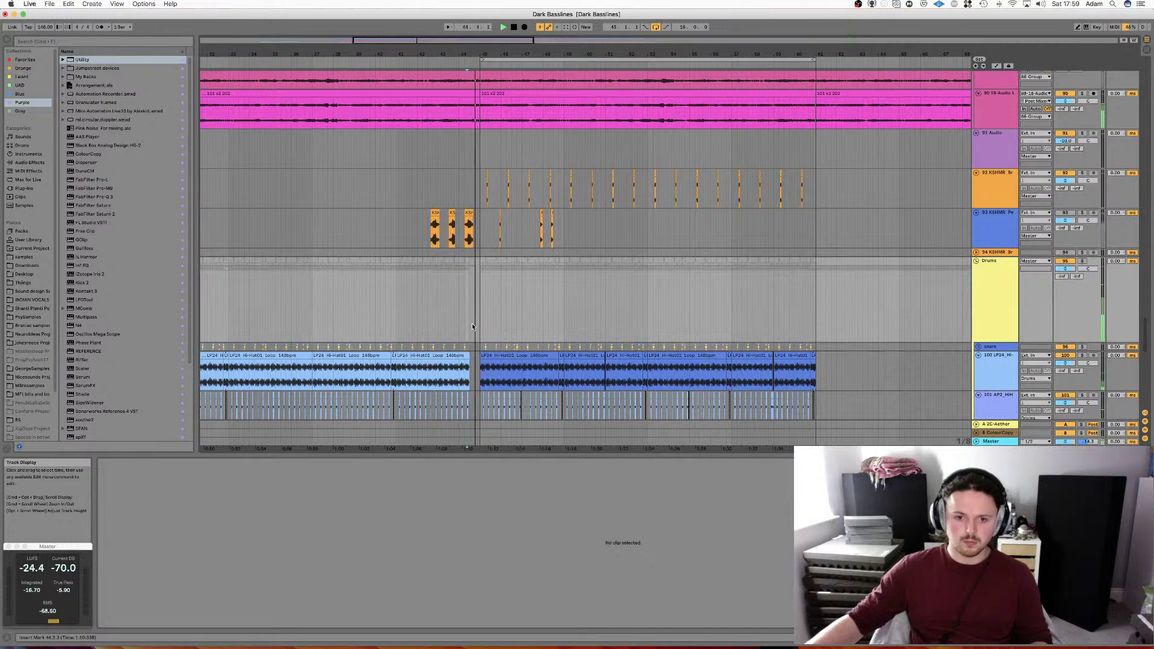
pyautogui.press('super+s')
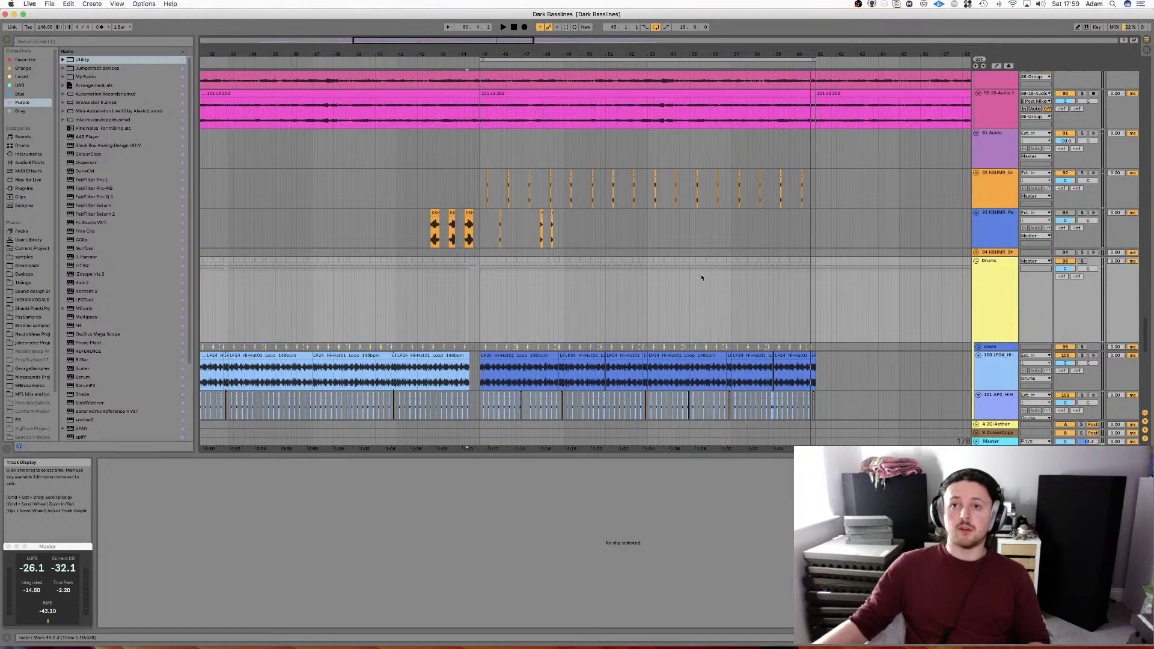
# Look over the whole arrangement from the drum tracks up to the Serum tracks, and set the playback start just before the intro clips.
pyautogui.moveTo(610, 53); pyautogui.dragTo(653, 35)
pyautogui.scroll(10, 295, 288)
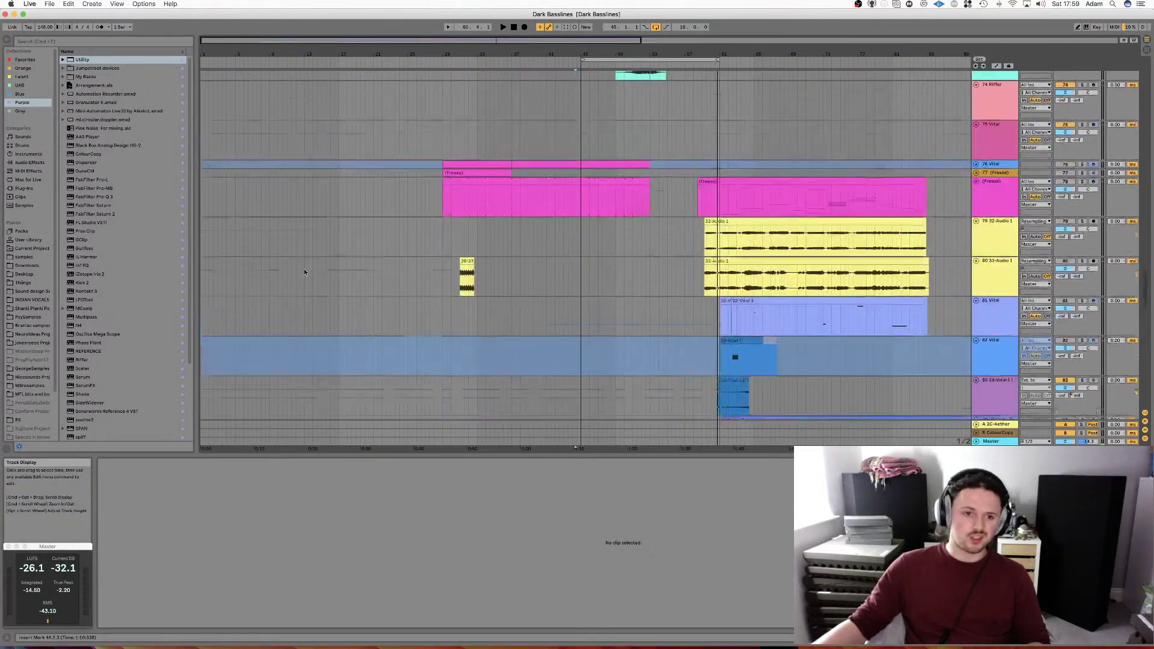
pyautogui.scroll(-10, 303, 264)
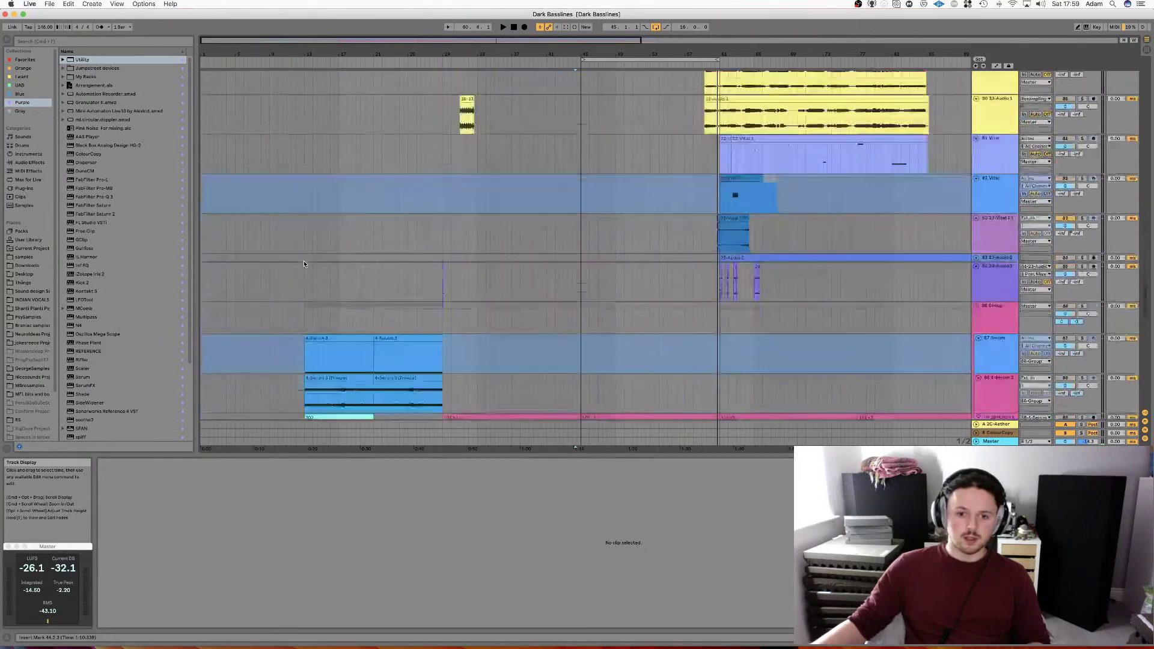
pyautogui.scroll(-5, 303, 263)
pyautogui.click(374, 240)
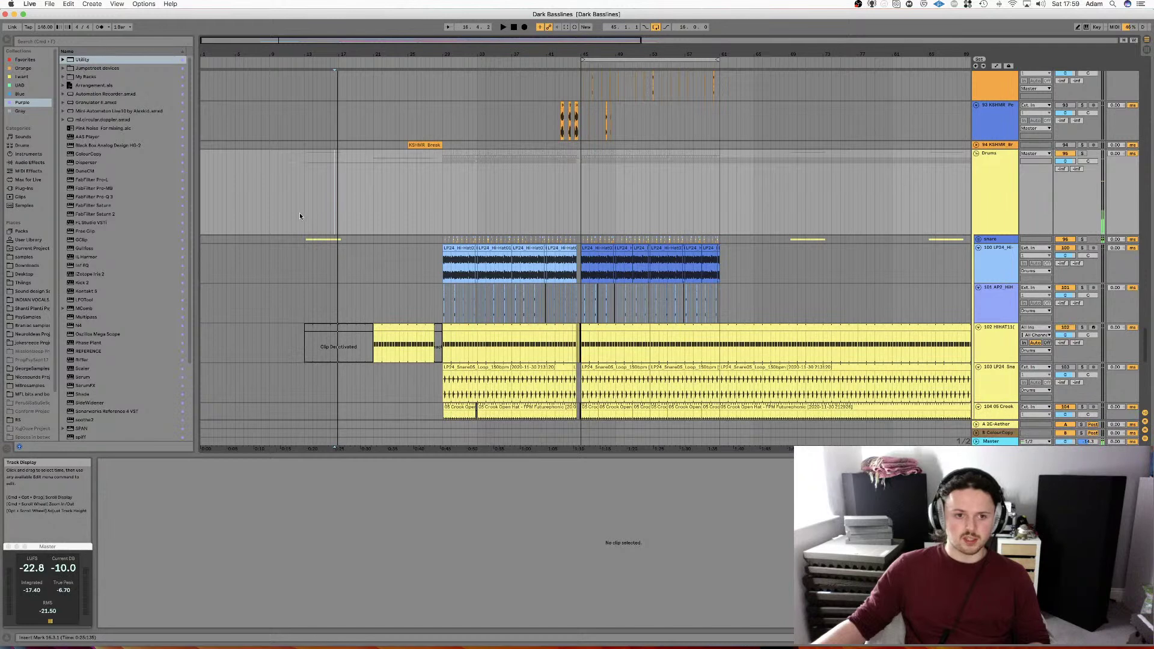
pyautogui.scroll(20, 230, 194)
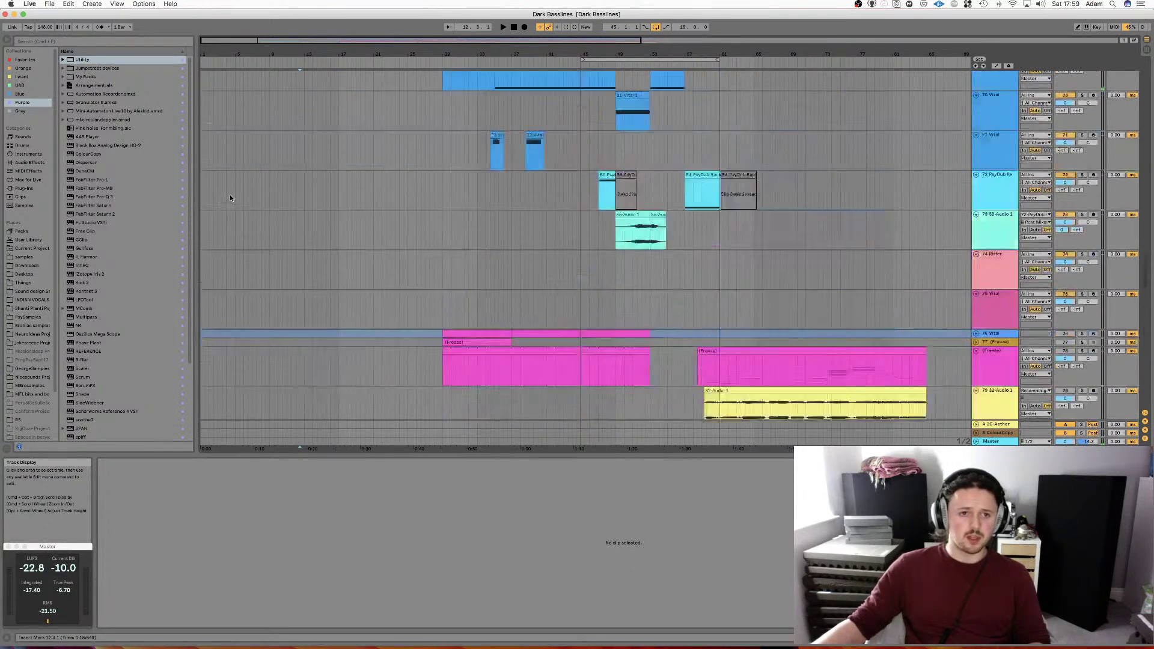
pyautogui.scroll(6, 230, 194)
pyautogui.click(287, 158)
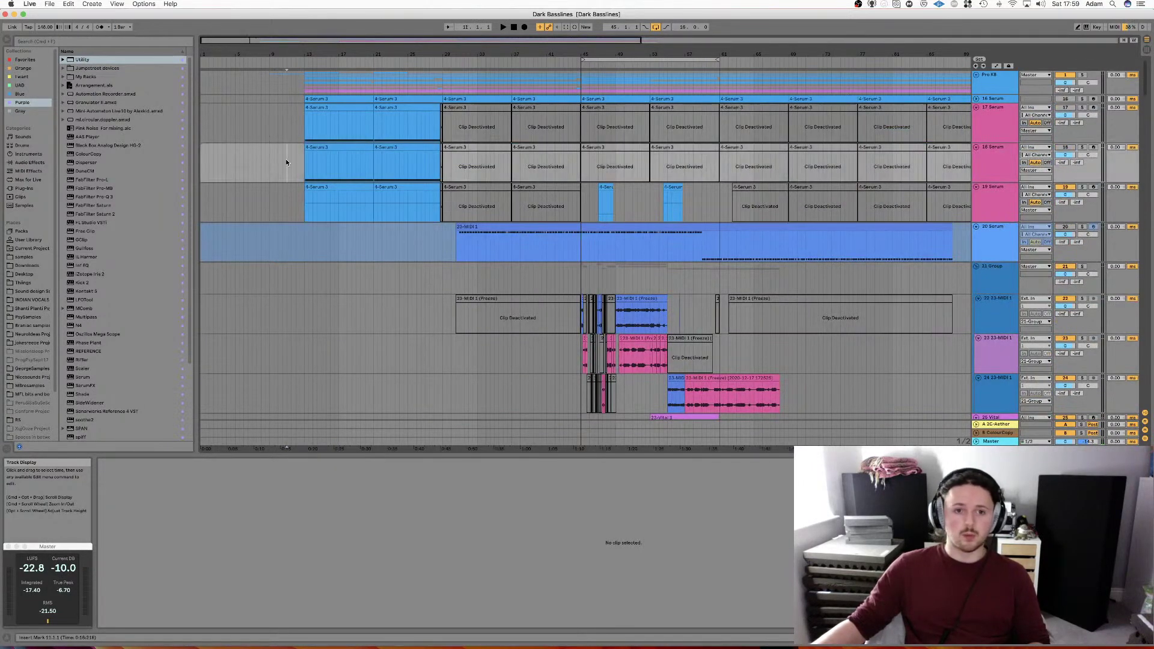
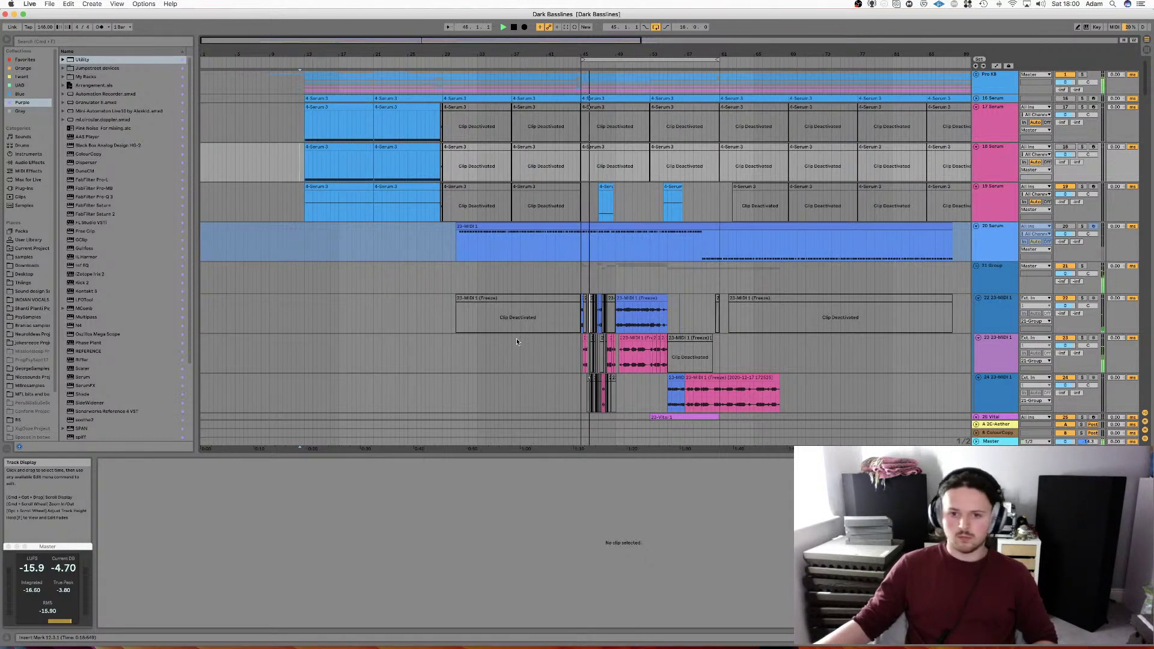
# Deactivate the frozen MIDI 1 audio clip spanning bars 49 to 55 on track 22 during playback.
pyautogui.hscroll(3, 541, 318)
pyautogui.click(568, 297)
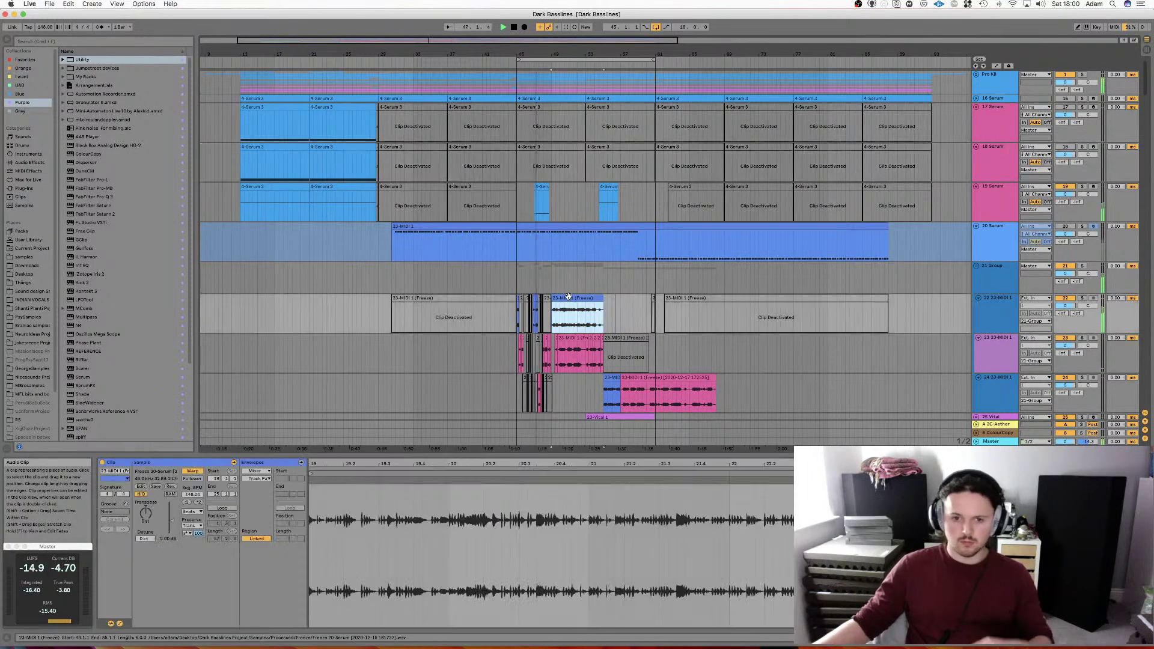
pyautogui.scroll(5, 482, 323)
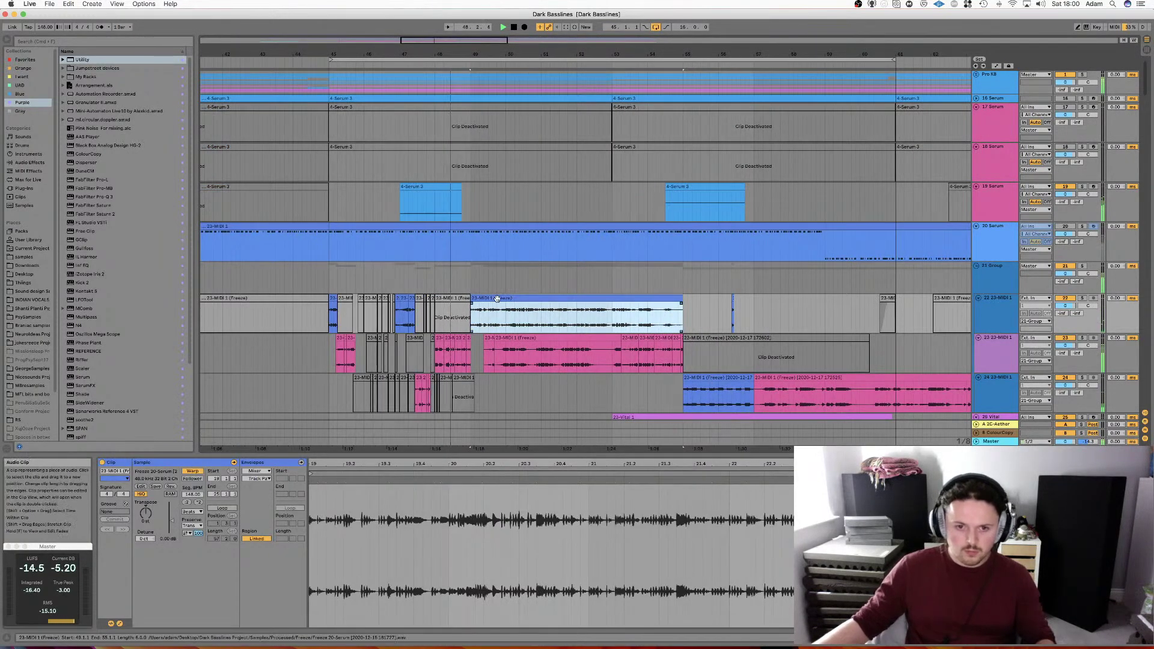
pyautogui.press('0')
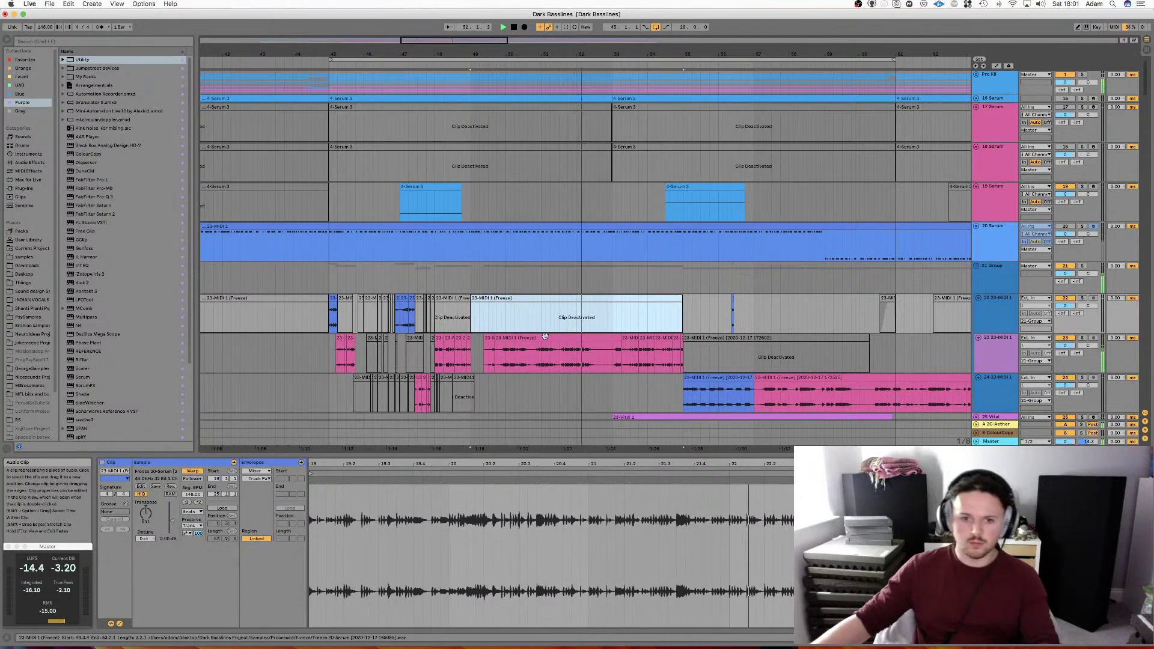
# Deactivate the long pink frozen clip on track 23 and reactivate the blue frozen clip above it on track 22.
pyautogui.press('Down')
pyautogui.press('0')
pyautogui.press('Up')
pyautogui.press('0')
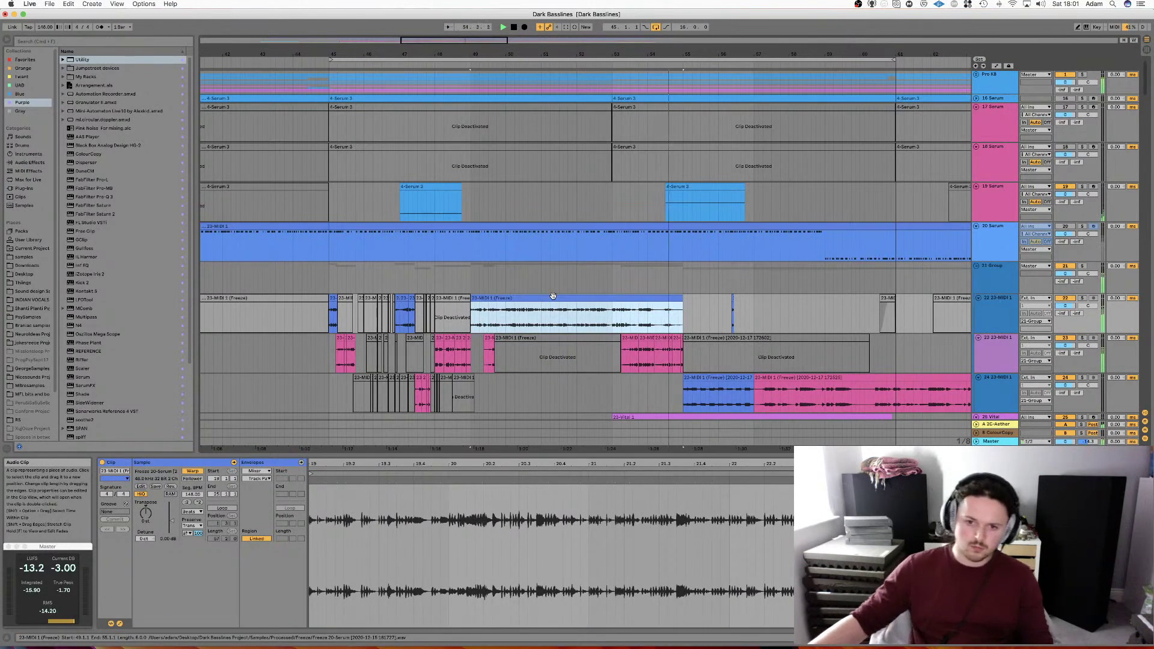
pyautogui.hscroll(2, 619, 334)
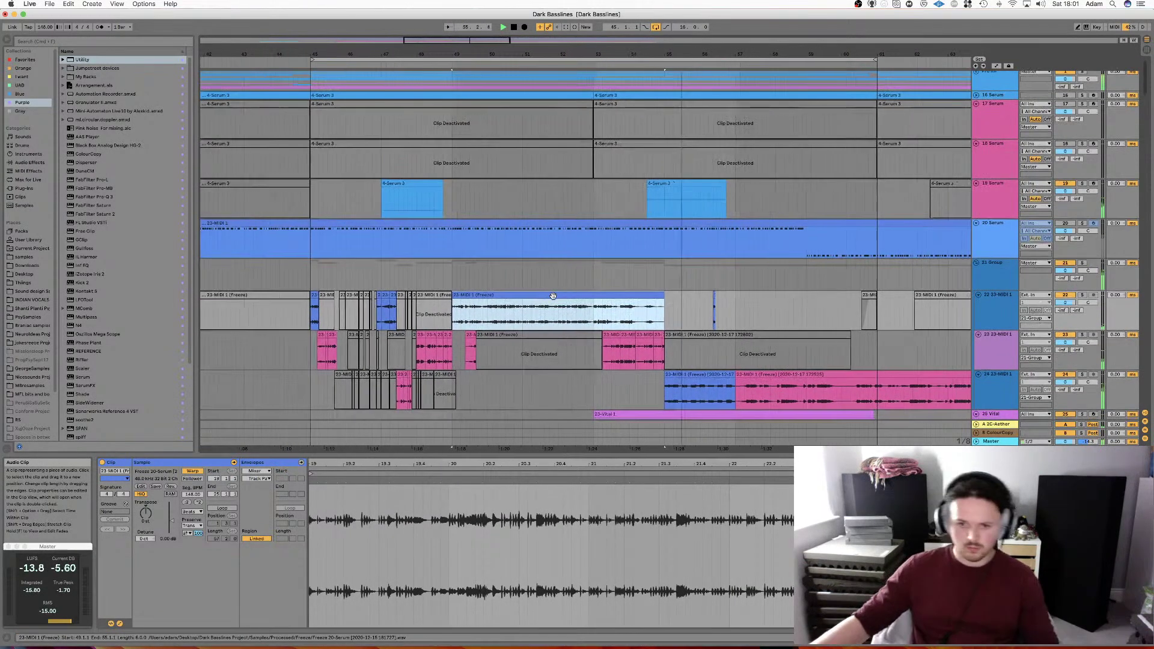
# Inspect the blue and pink frozen MIDI 1 clips from bar 55 on track 24, and switch off the arrangement loop.
pyautogui.click(692, 373)
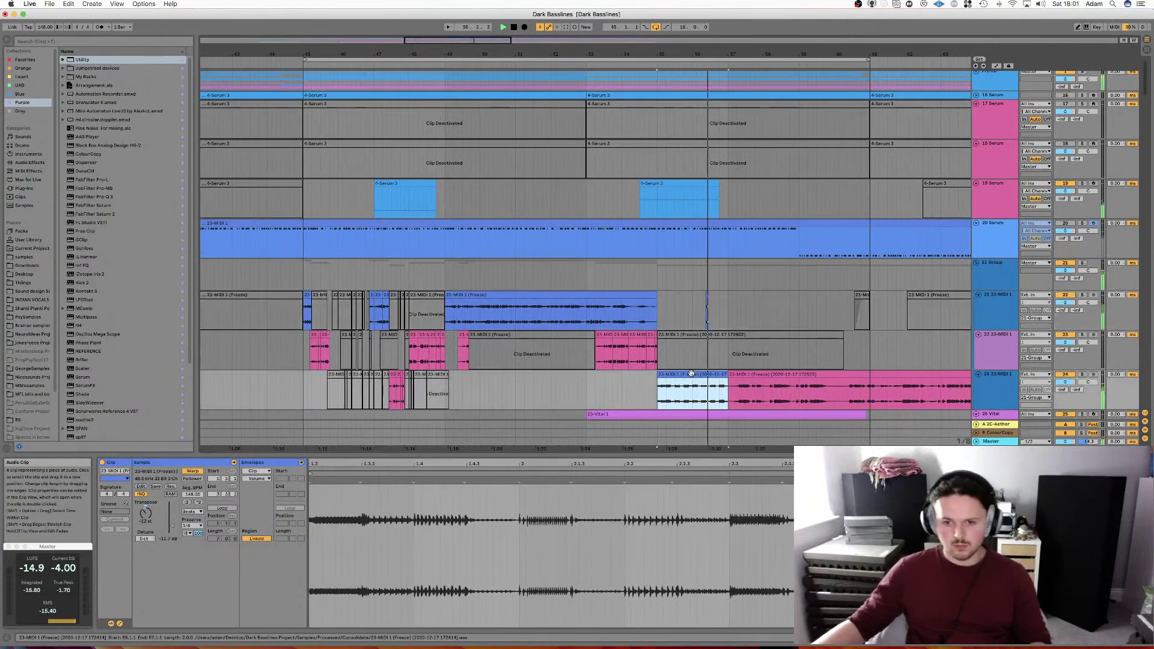
pyautogui.click(739, 376)
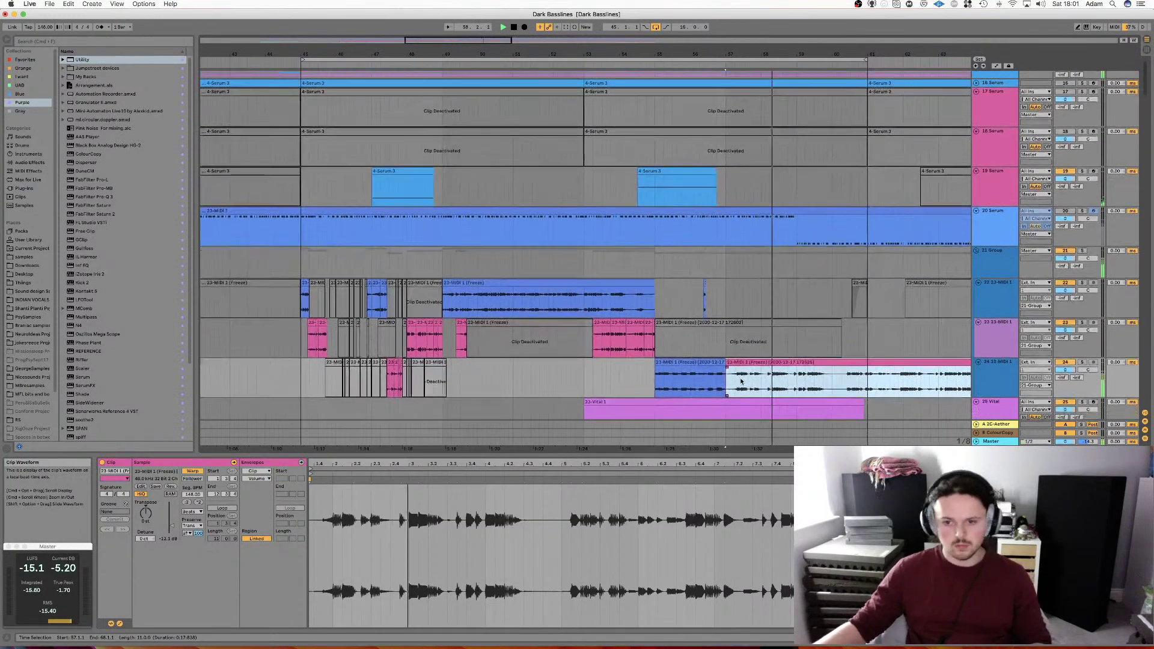
pyautogui.scroll(-3, 602, 370)
pyautogui.scroll(-2, 571, 366)
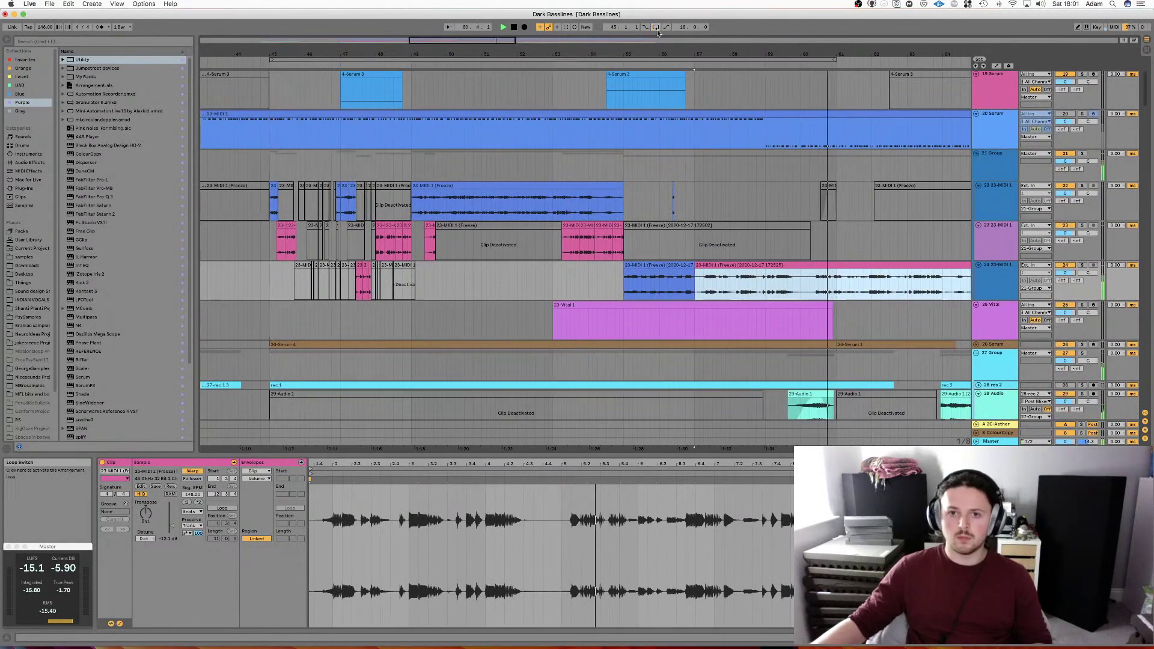
# Look over the tracks below the frozen bass layers, down through the Vital and audio tracks, during playback.
pyautogui.moveTo(636, 54); pyautogui.dragTo(307, 27)
pyautogui.scroll(-10, 513, 172)
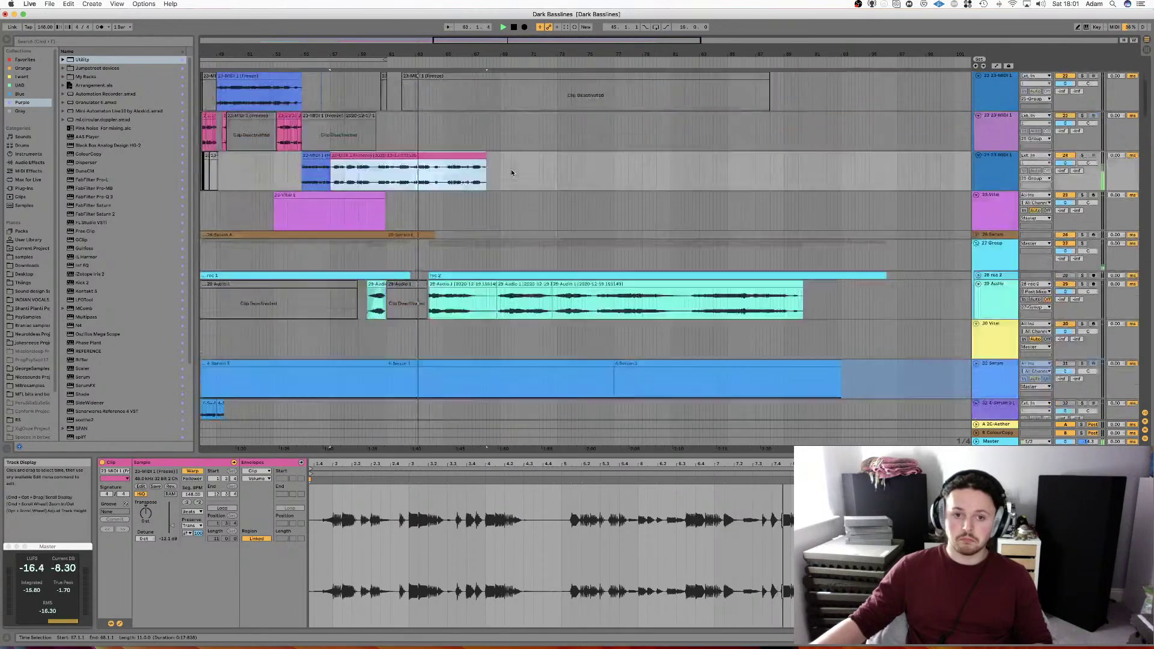
pyautogui.scroll(-10, 512, 173)
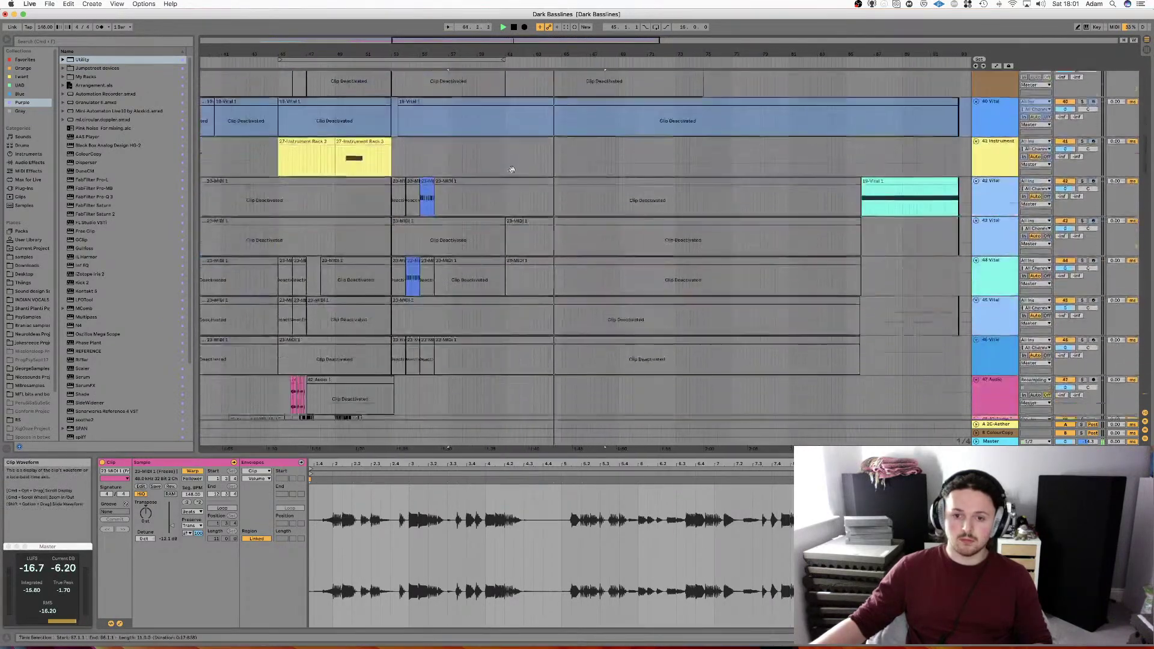
pyautogui.scroll(-10, 512, 166)
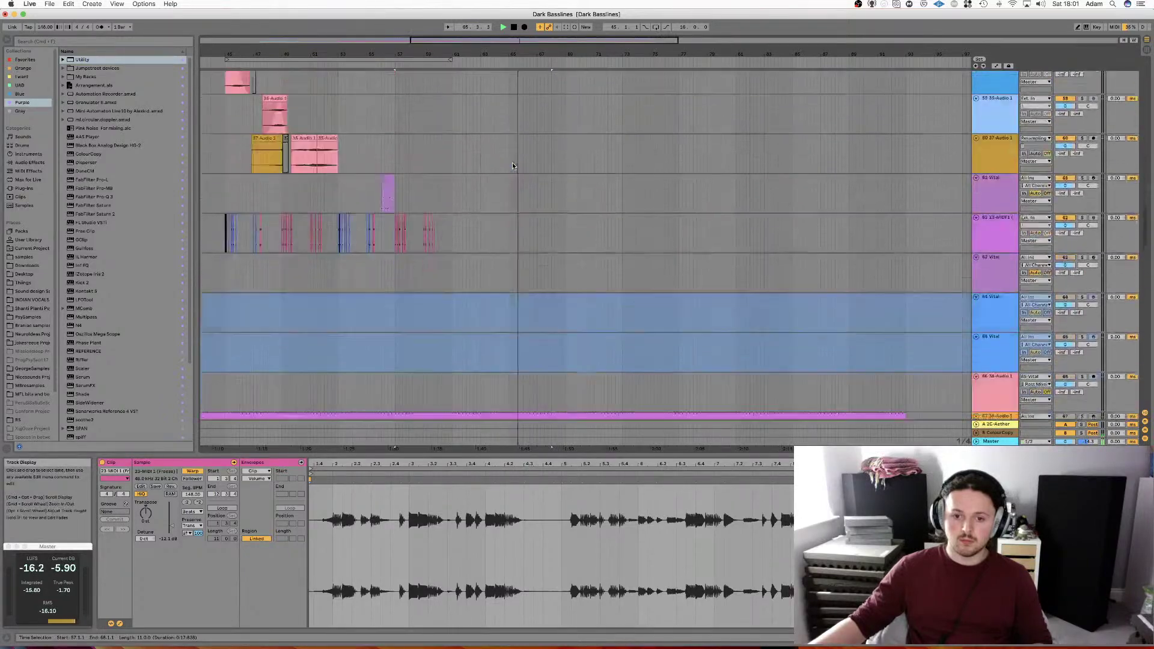
pyautogui.scroll(20, 512, 166)
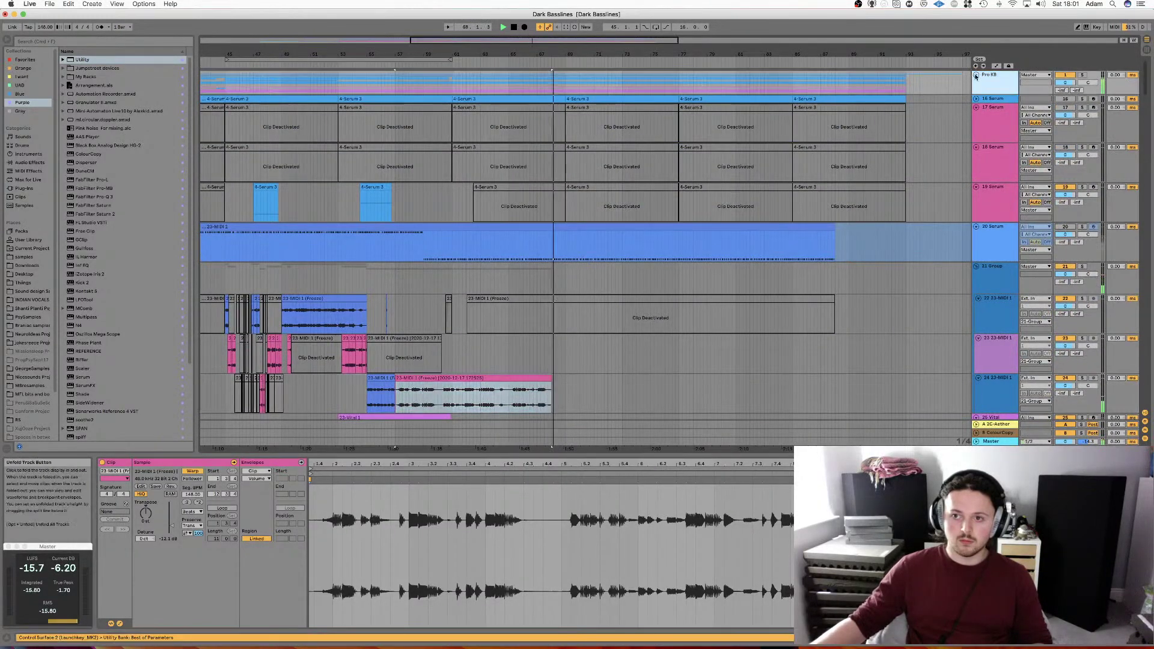
# Unfold the Pro KB group and raise the third-sixteenth C0 notes in the B2 clip at bar 61 to D#0.
pyautogui.scroll(15, 688, 240)
pyautogui.rightClick(1003, 257)
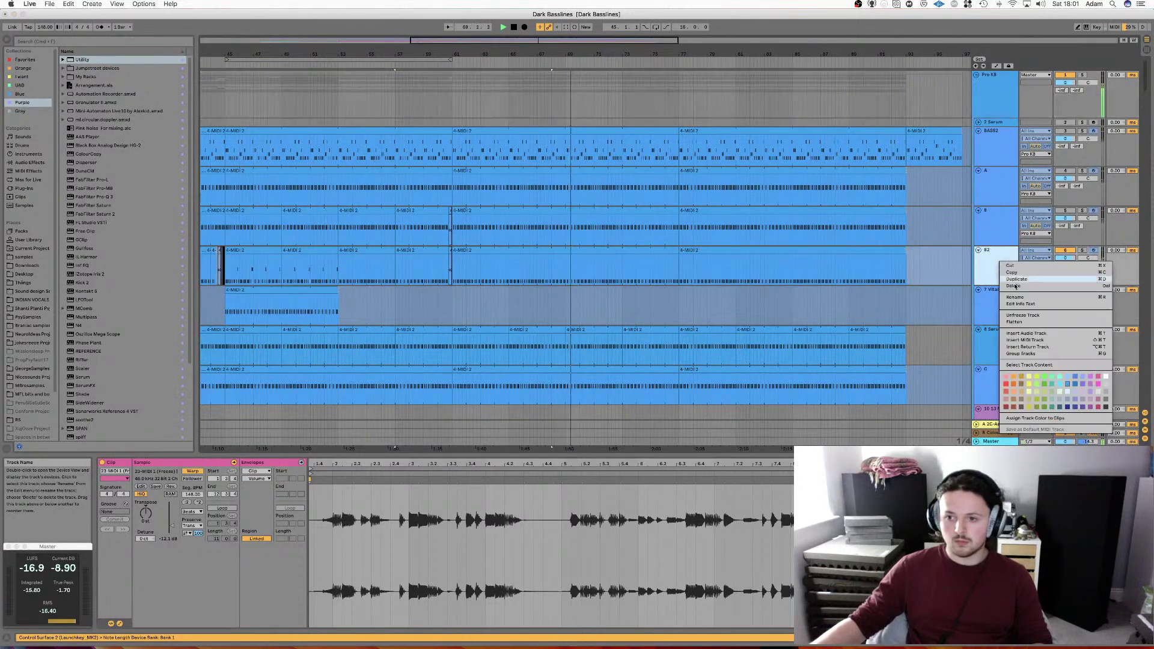
pyautogui.press('Escape')
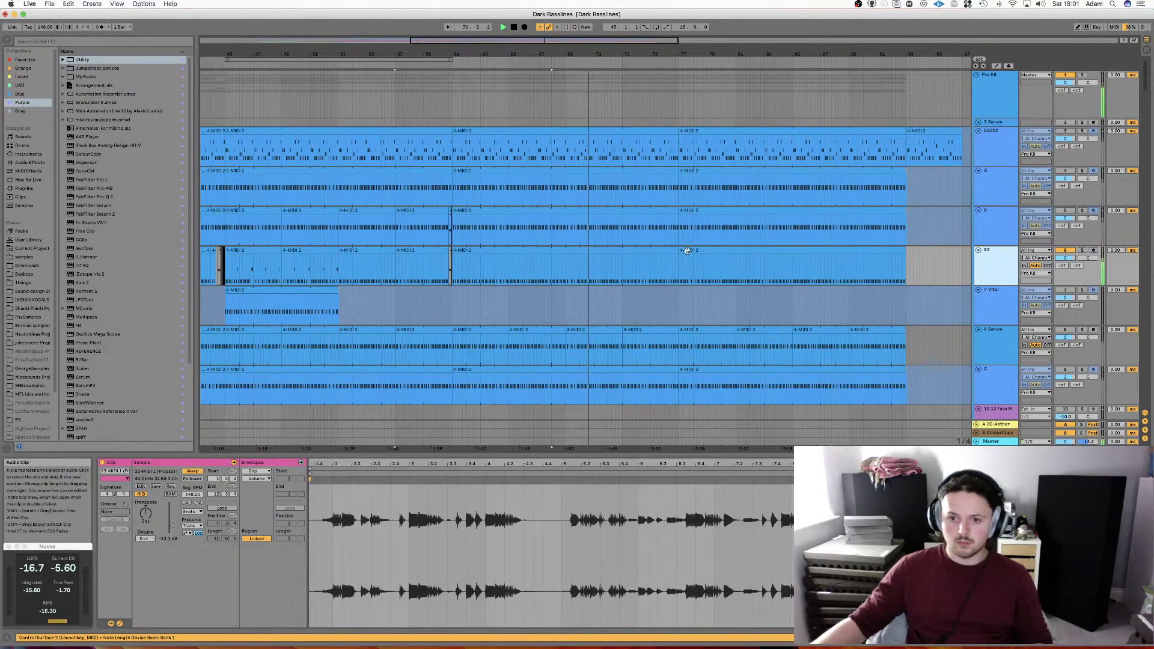
pyautogui.click(674, 252)
pyautogui.click(423, 580)
pyautogui.keyDown('shift'); pyautogui.click(628, 581); pyautogui.keyUp('shift')
pyautogui.keyDown('shift'); pyautogui.click(845, 580); pyautogui.keyUp('shift')
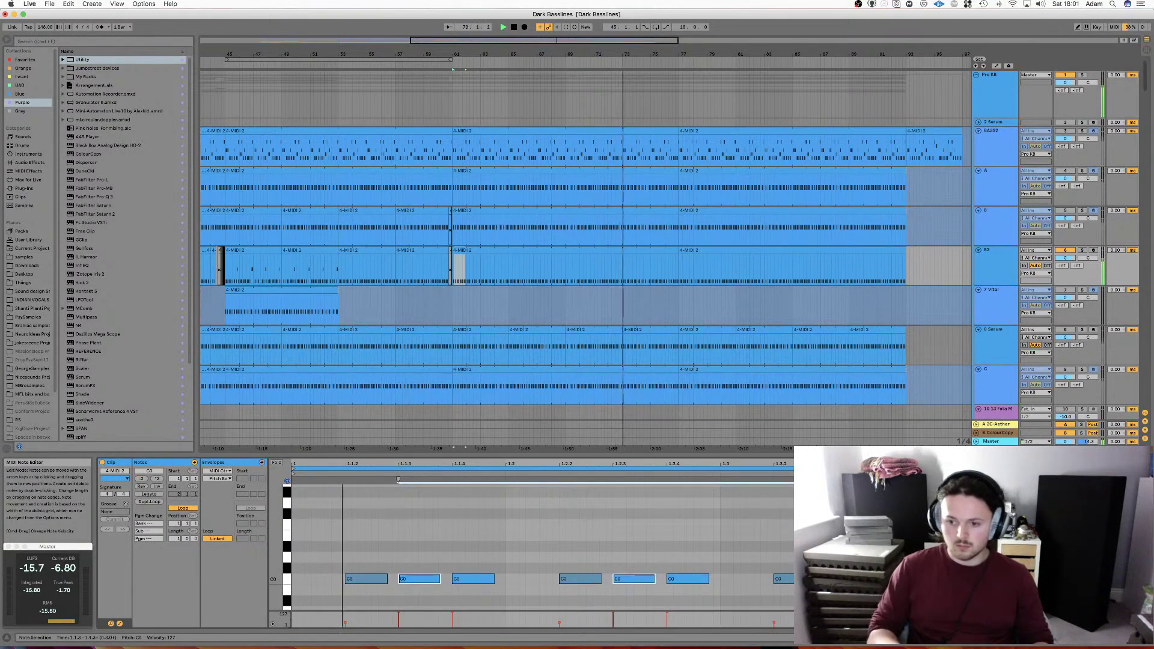
pyautogui.press('Up')
pyautogui.press('Up')
pyautogui.press('Up')
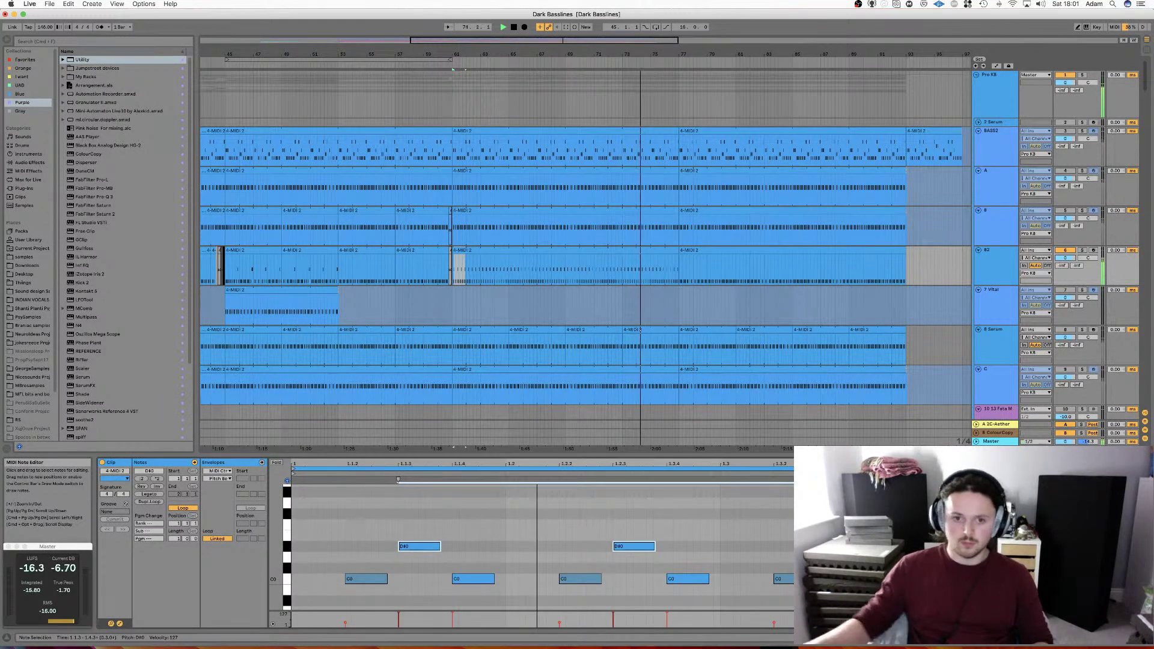
# Duplicate the edited B2 clip over the following section, from bar 77 to bar 93.
pyautogui.click(614, 248)
pyautogui.click(614, 249)
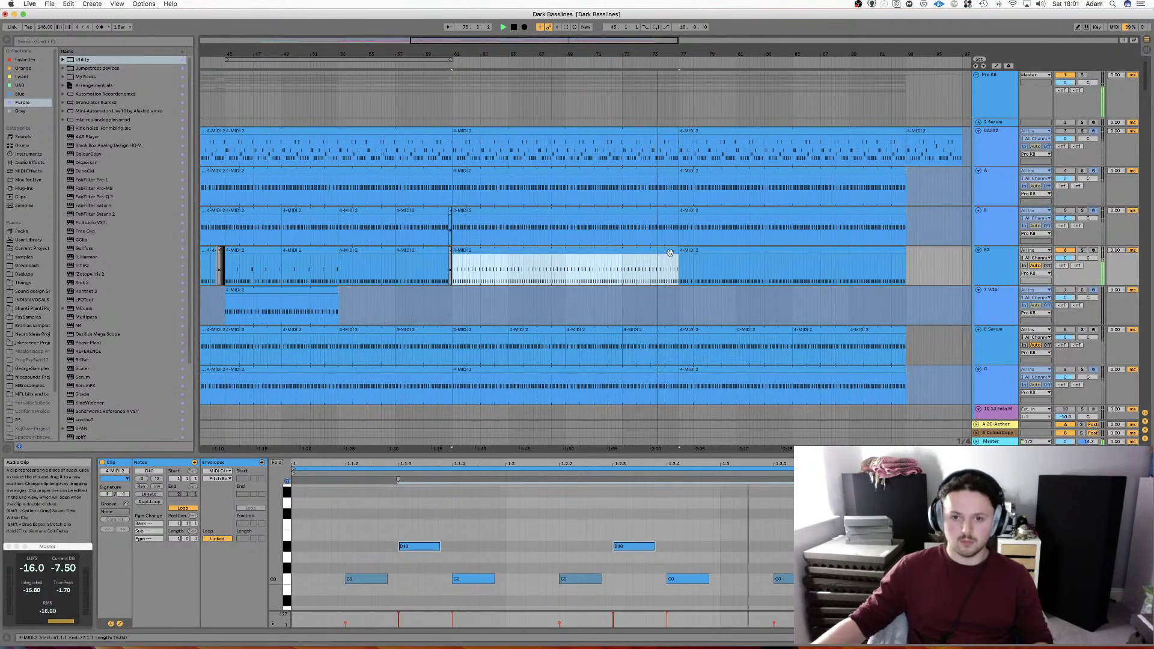
pyautogui.click(678, 249)
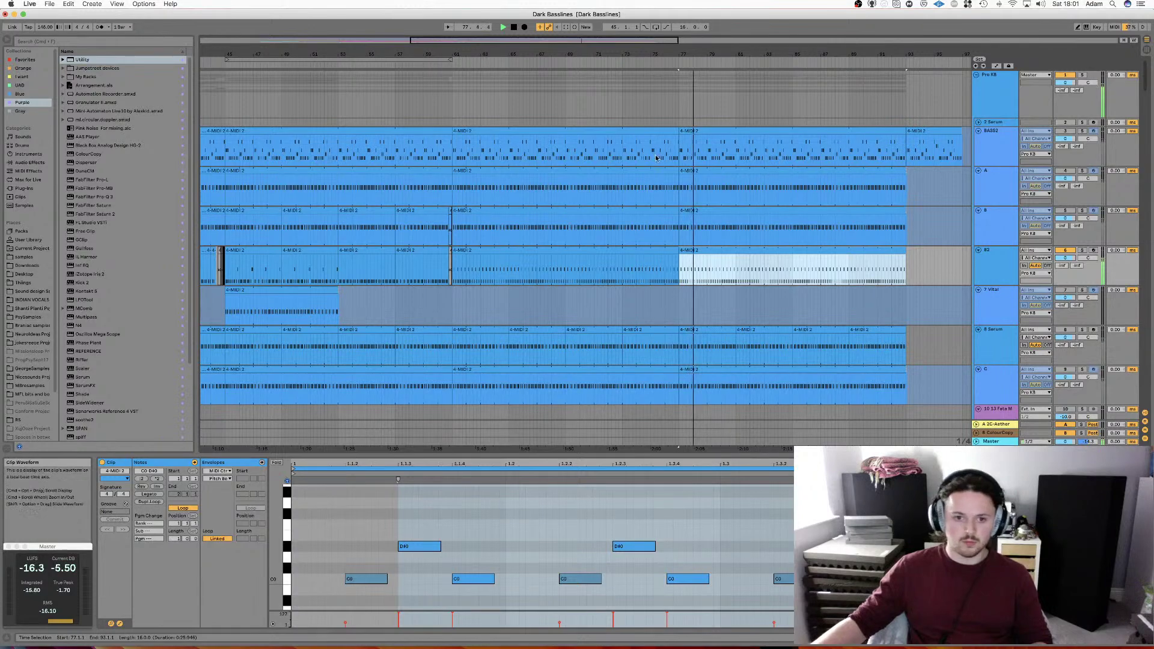
# Look over the whole arrangement from the Pro KB group down to the Drums group during playback.
pyautogui.moveTo(625, 55); pyautogui.dragTo(625, 36)
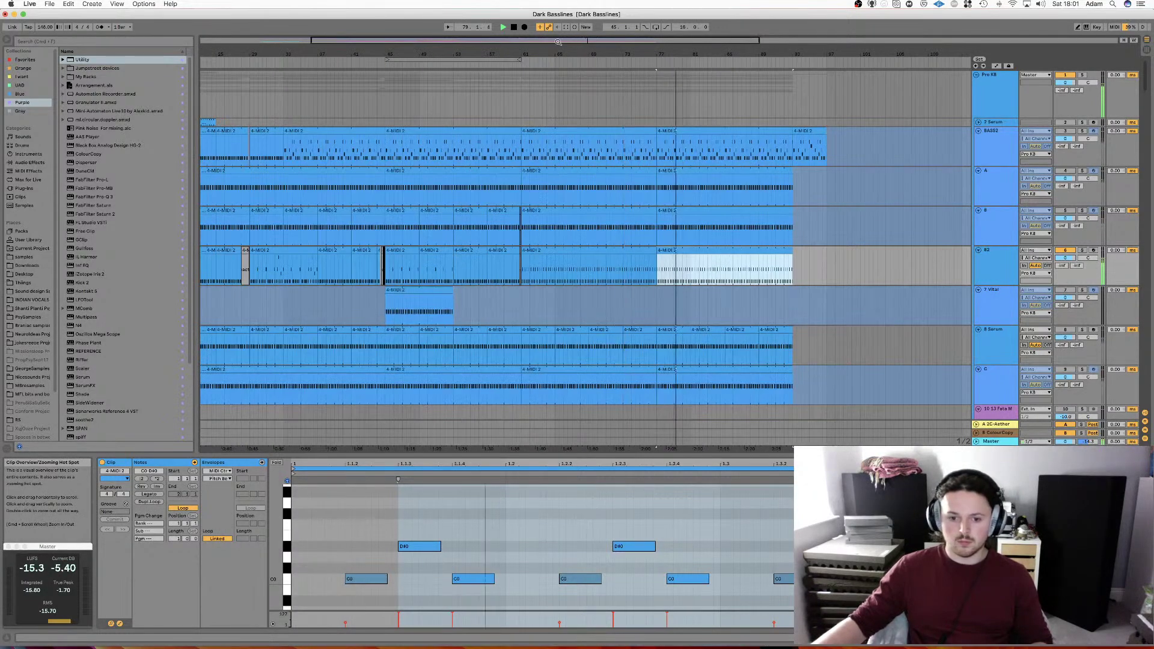
pyautogui.moveTo(477, 55); pyautogui.dragTo(476, 37)
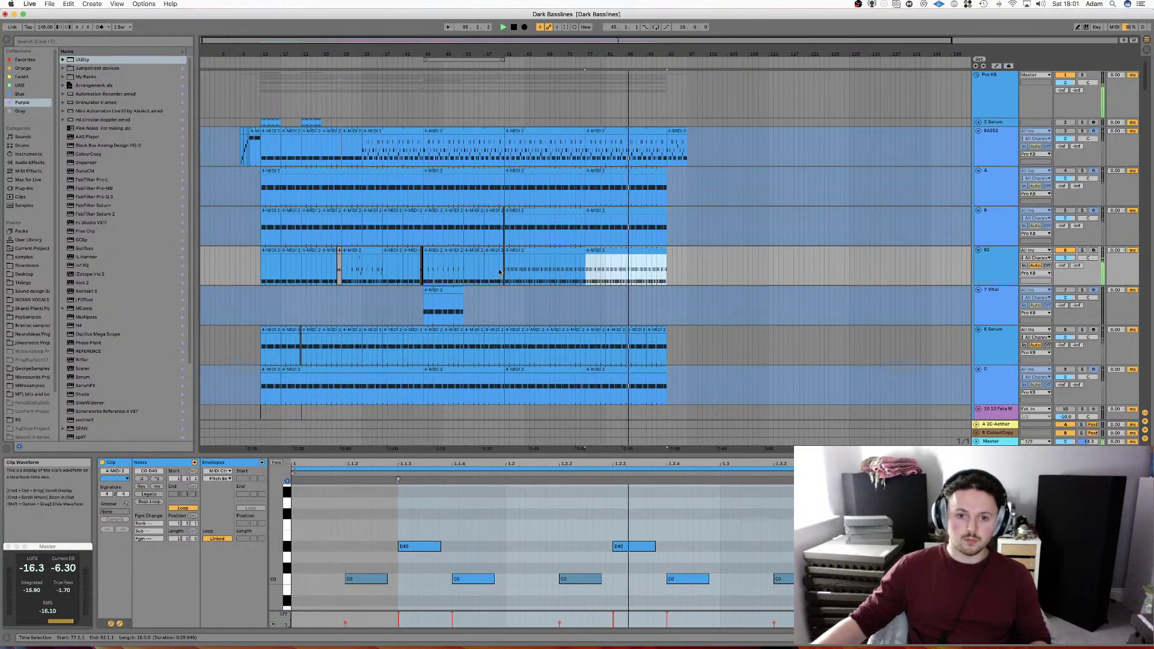
pyautogui.moveTo(504, 38); pyautogui.dragTo(504, 41)
pyautogui.scroll(-15, 796, 211)
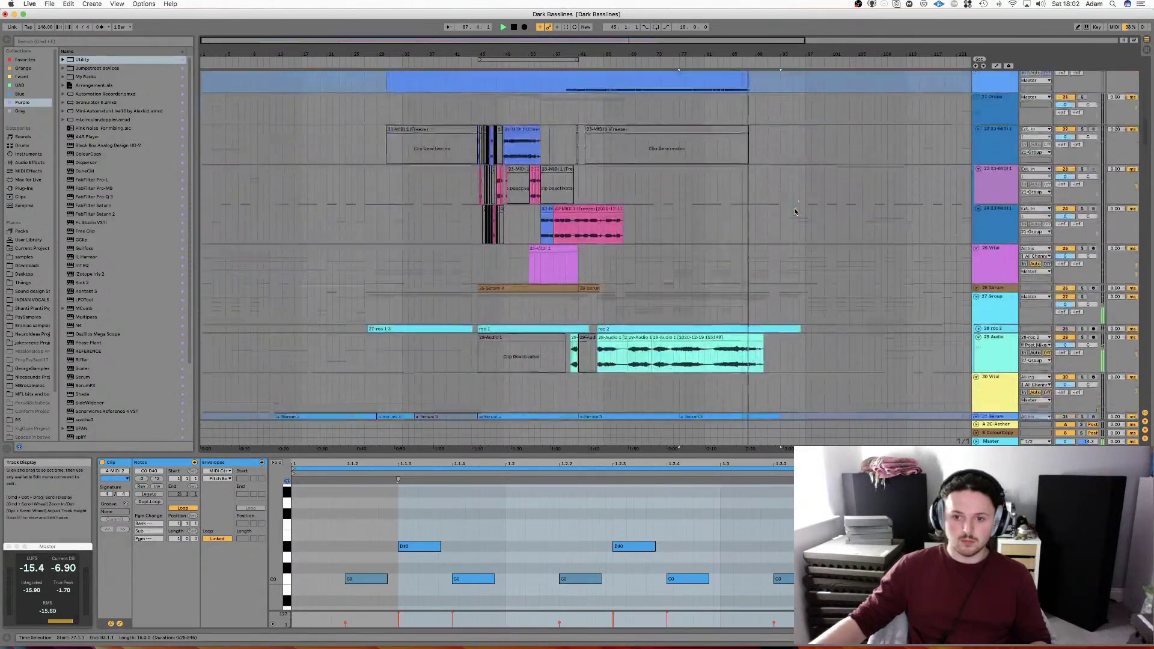
pyautogui.scroll(-20, 796, 212)
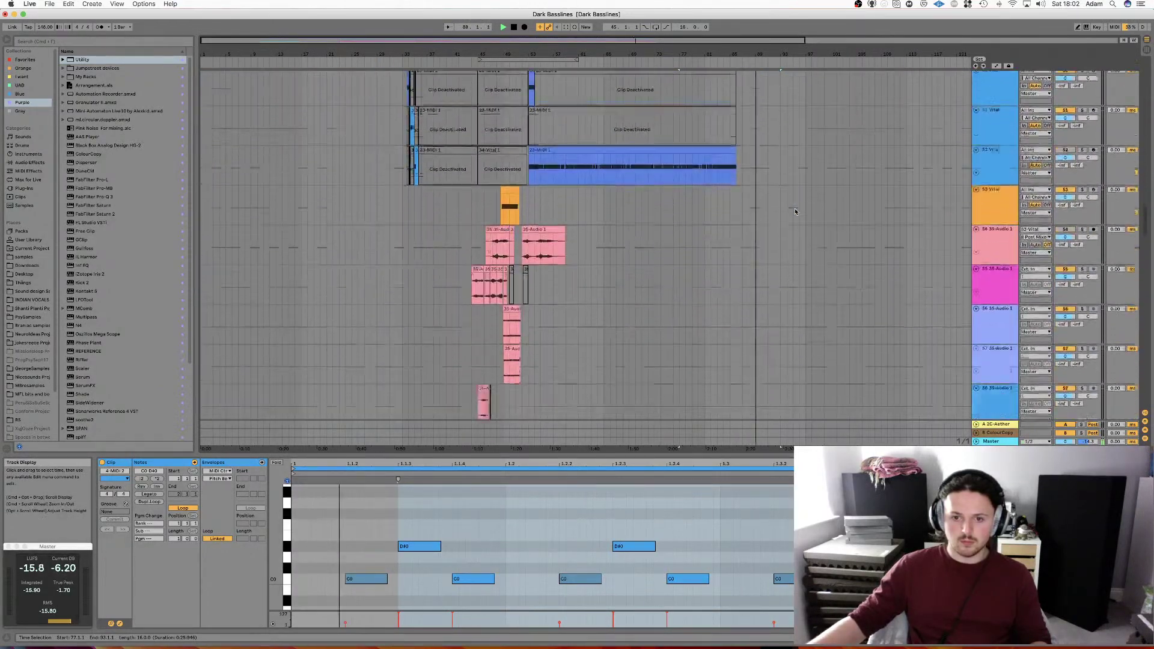
pyautogui.scroll(-20, 796, 212)
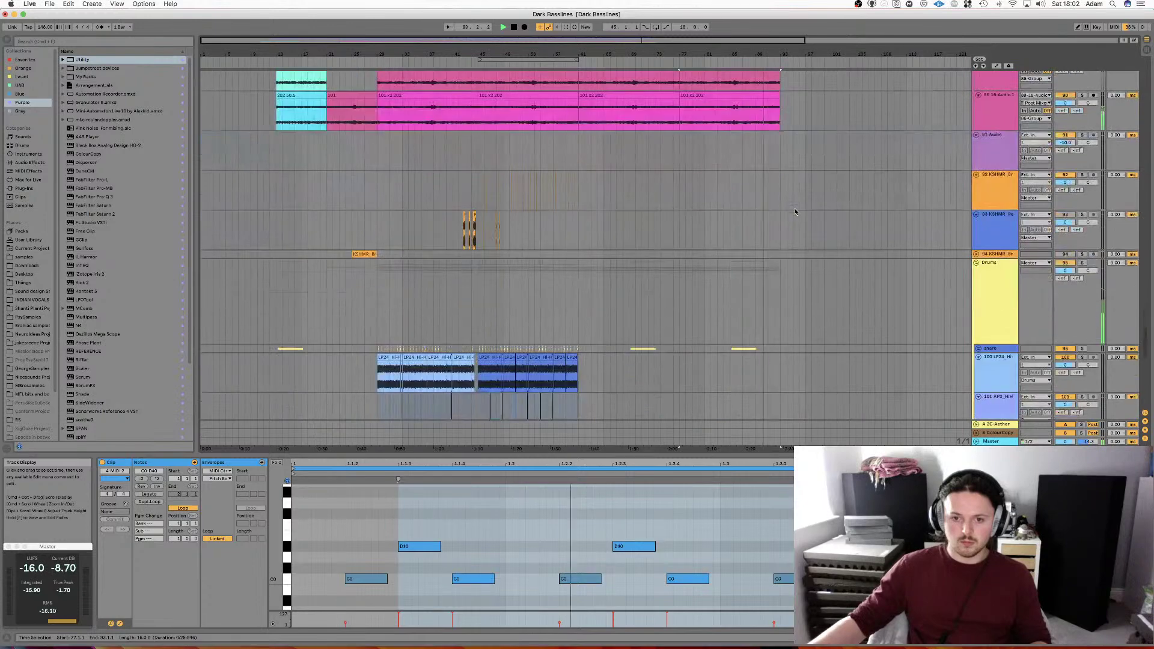
pyautogui.scroll(5, 796, 211)
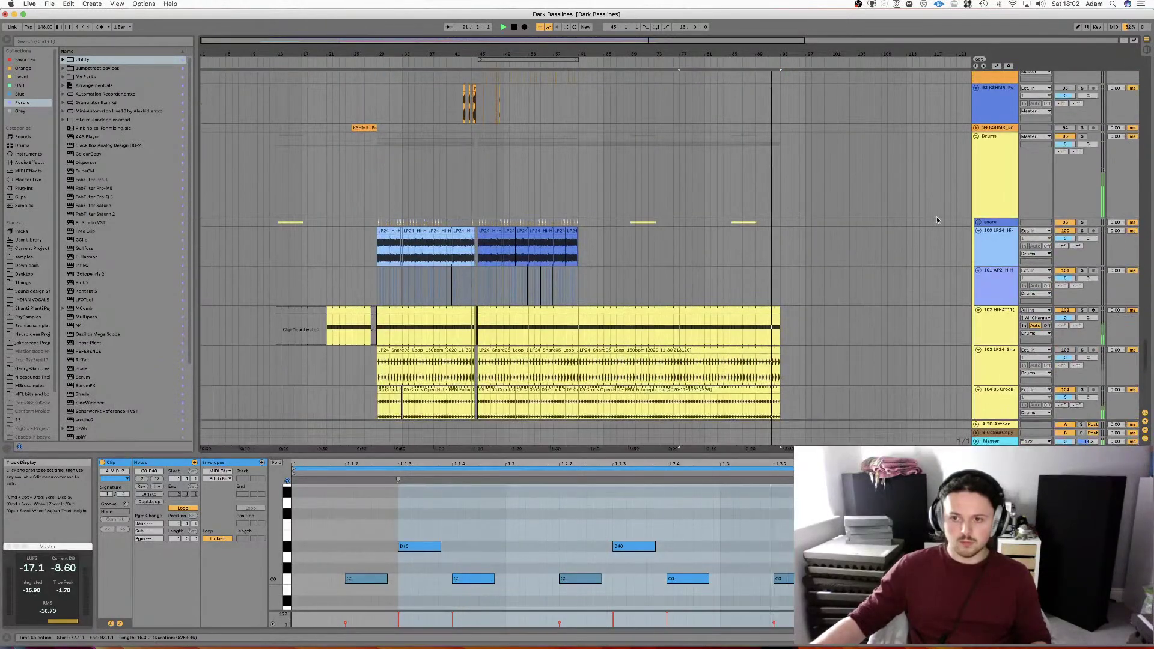
# Unfold the snare group inside Drums, stop playback and look through the tracks down to the break group.
pyautogui.click(979, 223)
pyautogui.scroll(-2, 685, 253)
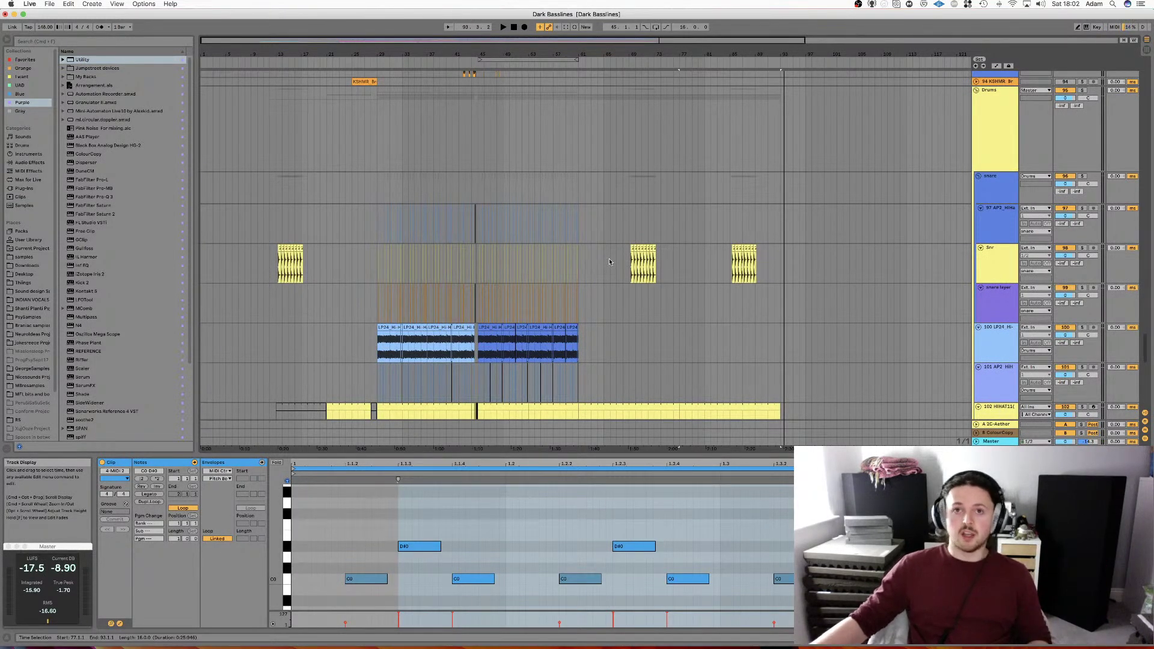
pyautogui.scroll(-10, 609, 261)
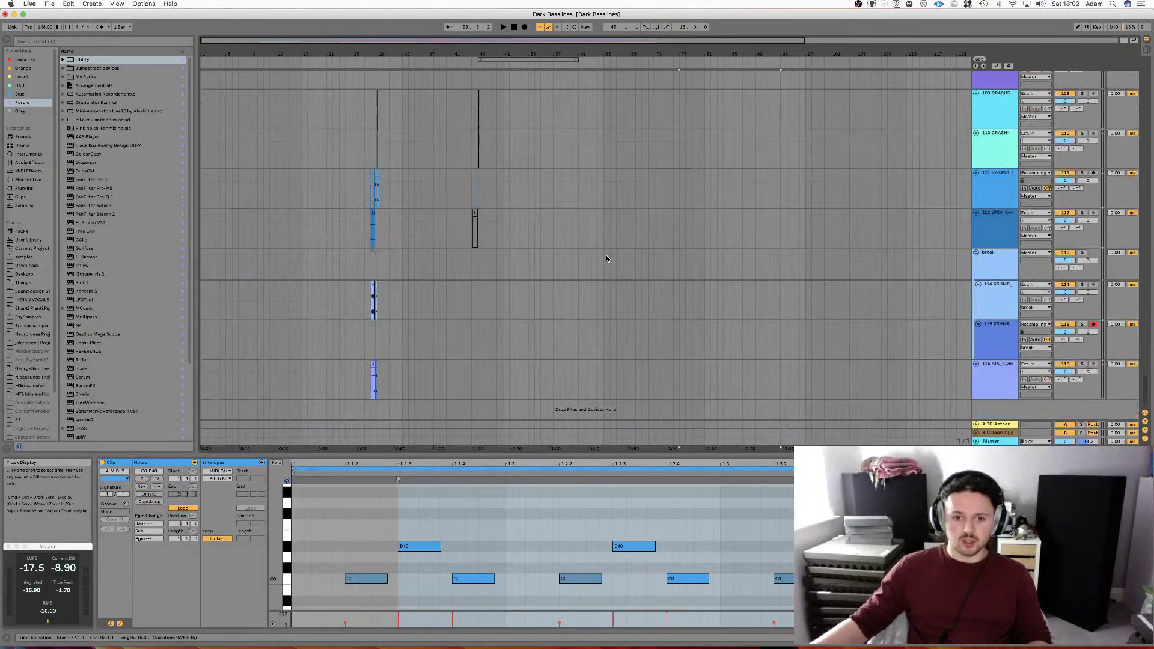
pyautogui.scroll(10, 606, 255)
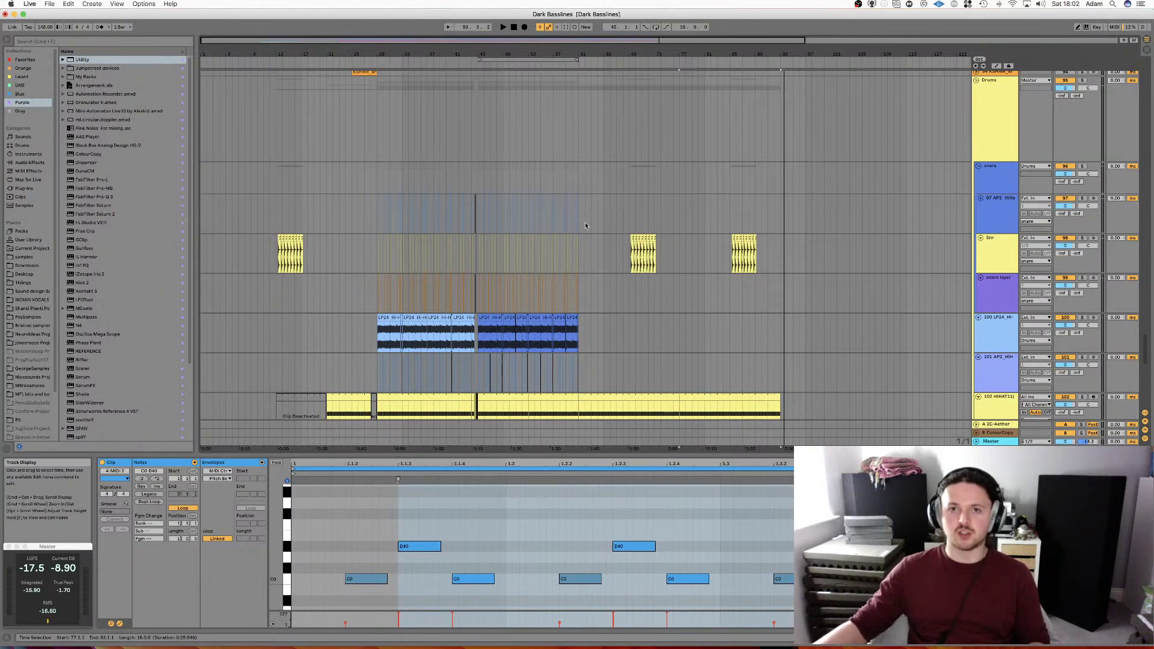
# Hide the clip detail view and look over the drum, crash and break tracks in the enlarged arrangement.
pyautogui.click(641, 288)
pyautogui.click(565, 261)
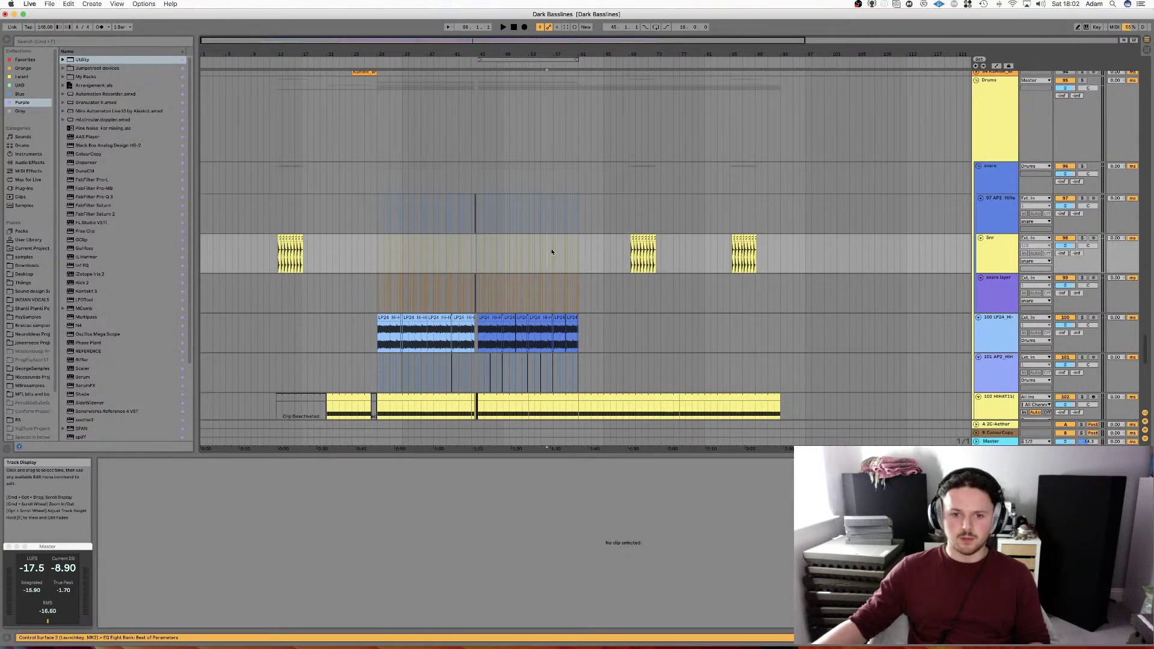
pyautogui.click(551, 247)
pyautogui.press('super+alt+l')
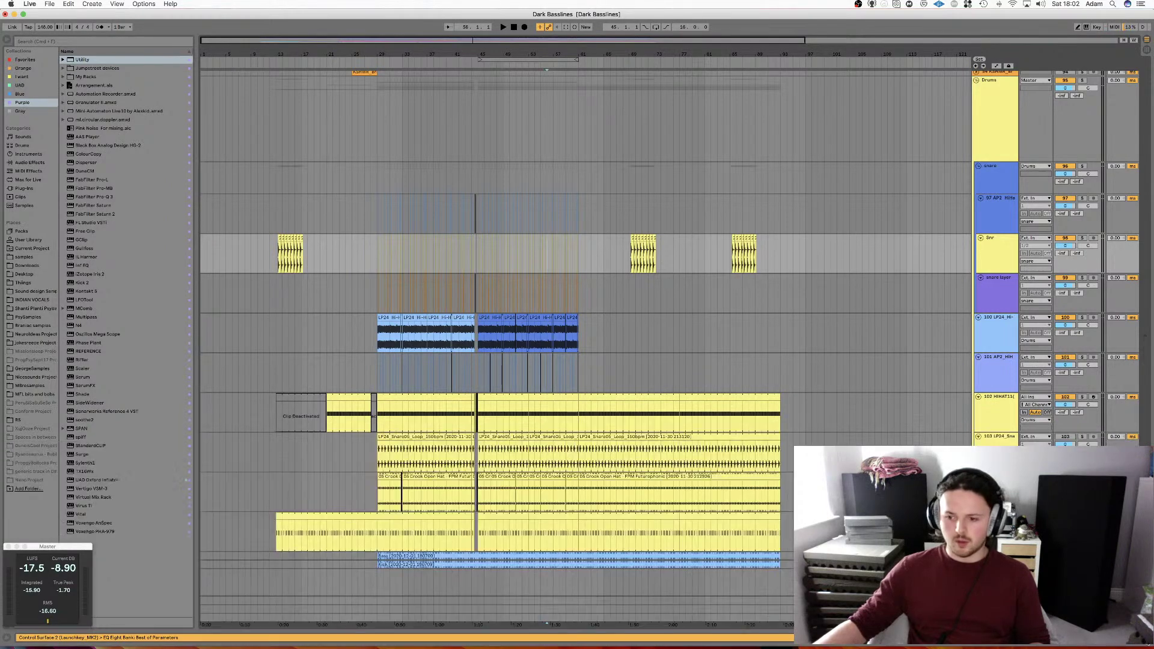
pyautogui.scroll(-10, 726, 482)
pyautogui.scroll(6, 727, 482)
pyautogui.hscroll(3, 726, 481)
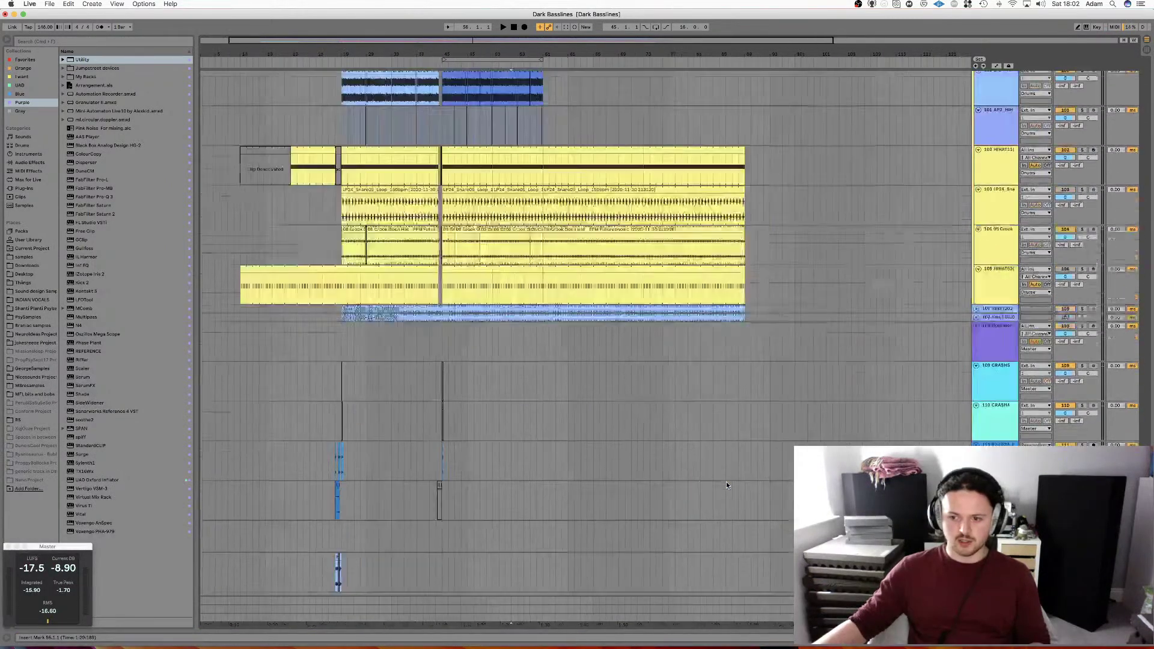
pyautogui.hscroll(-3, 704, 478)
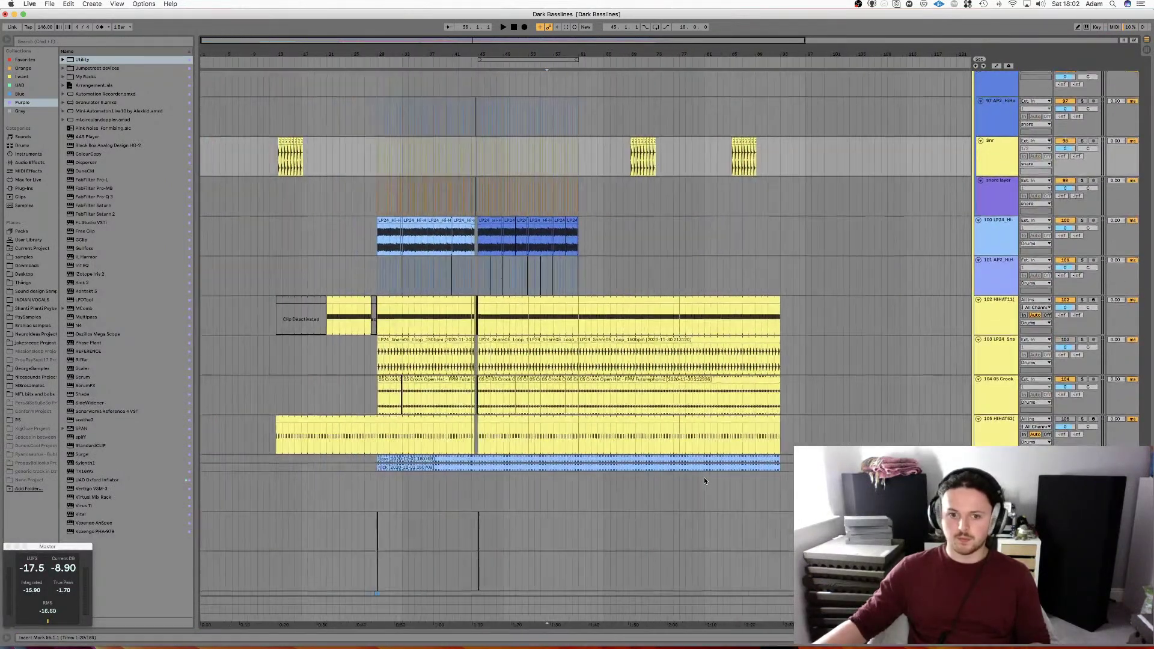
pyautogui.scroll(-5, 437, 489)
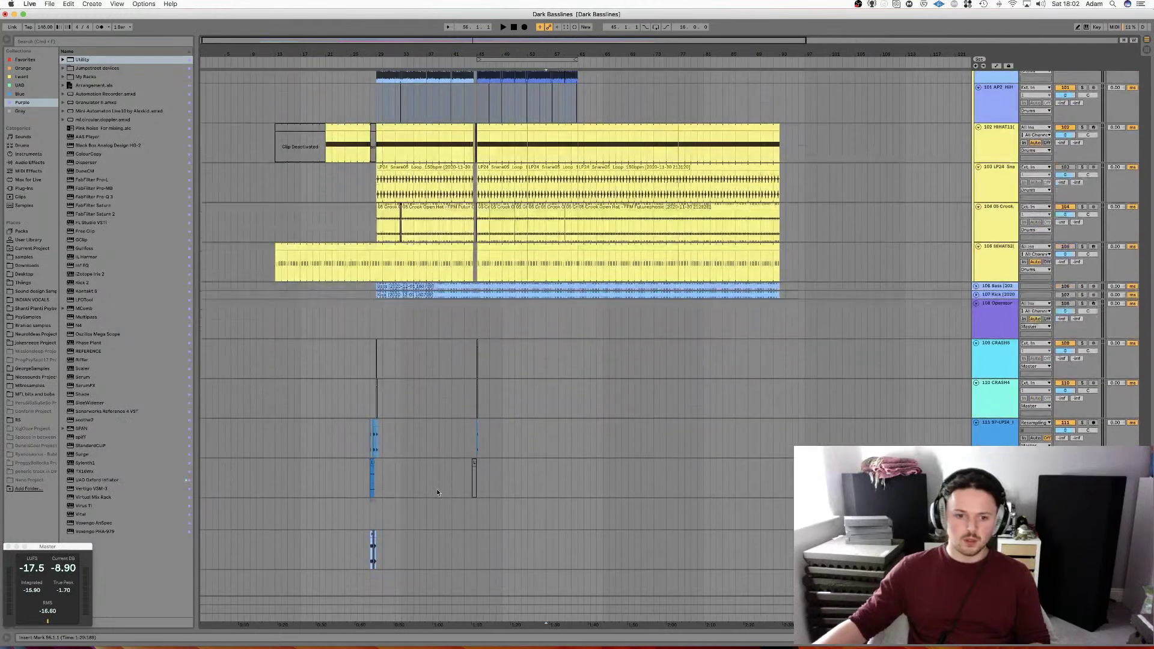
# Play the arrangement from the break fill just before bar 29, stop it, and fold the break group.
pyautogui.click(371, 527)
pyautogui.press('space')
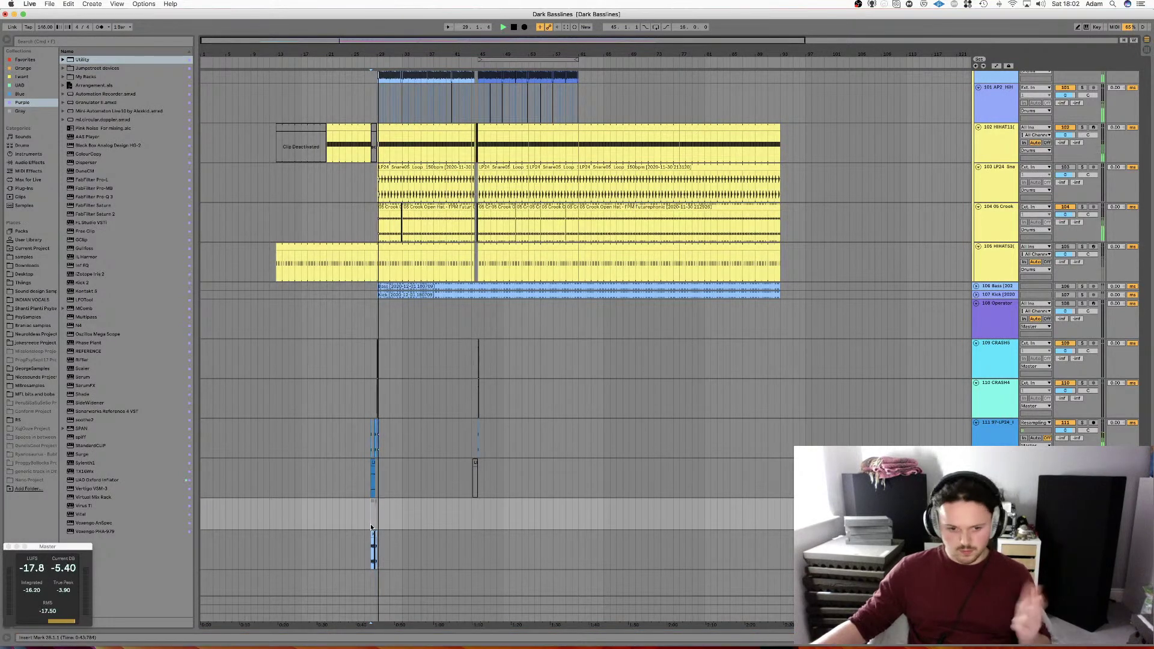
pyautogui.click(374, 514)
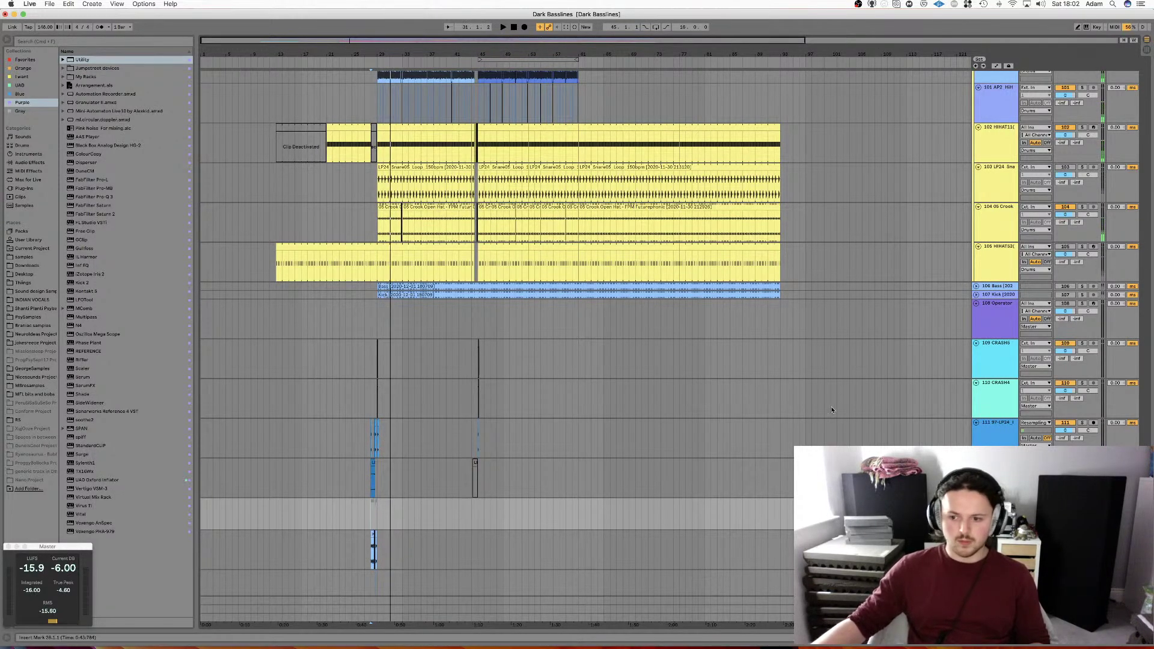
pyautogui.scroll(-3, 830, 405)
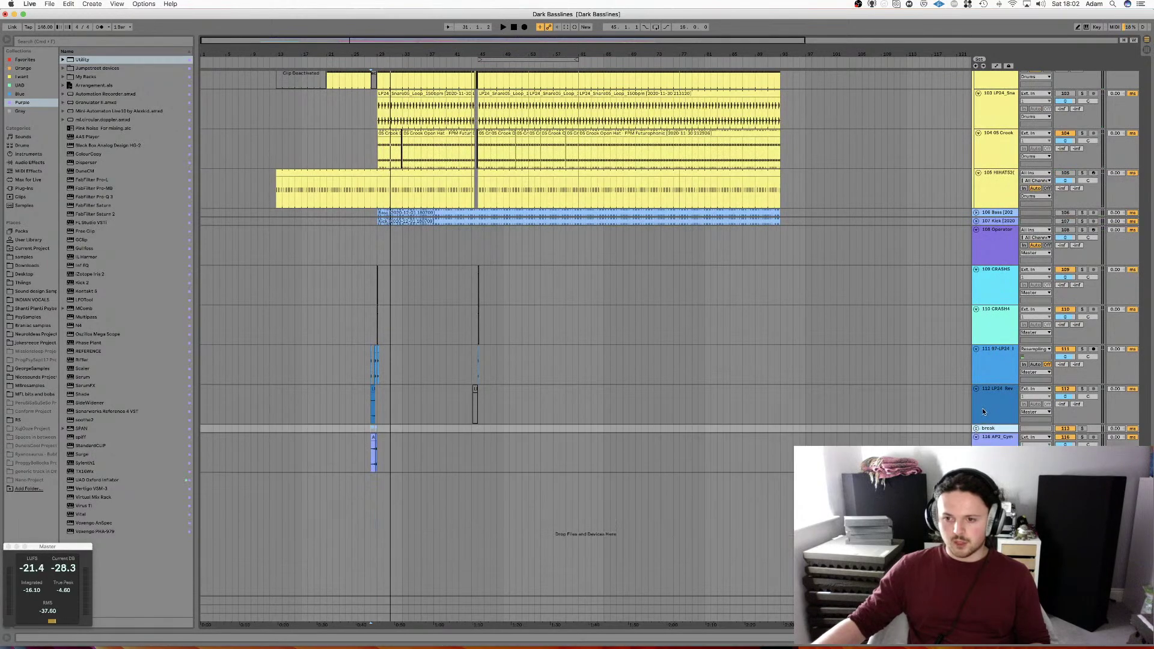
# Go back up to the Drums group and select its header, then the snare group inside it.
pyautogui.scroll(7, 983, 409)
pyautogui.scroll(12, 989, 324)
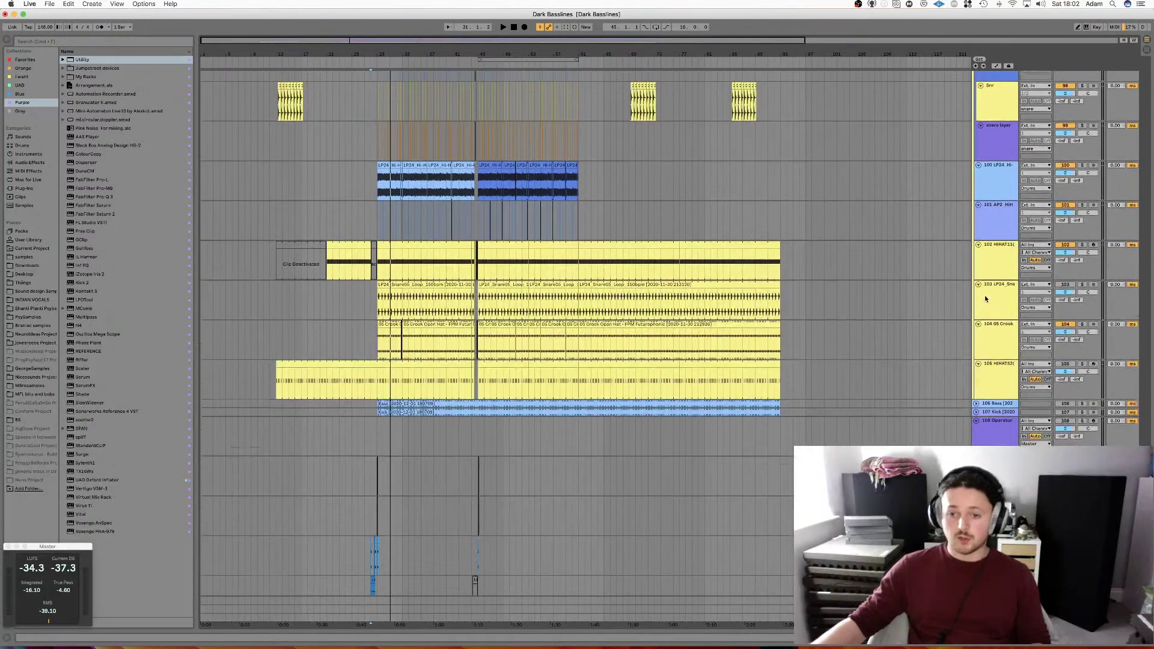
pyautogui.click(994, 280)
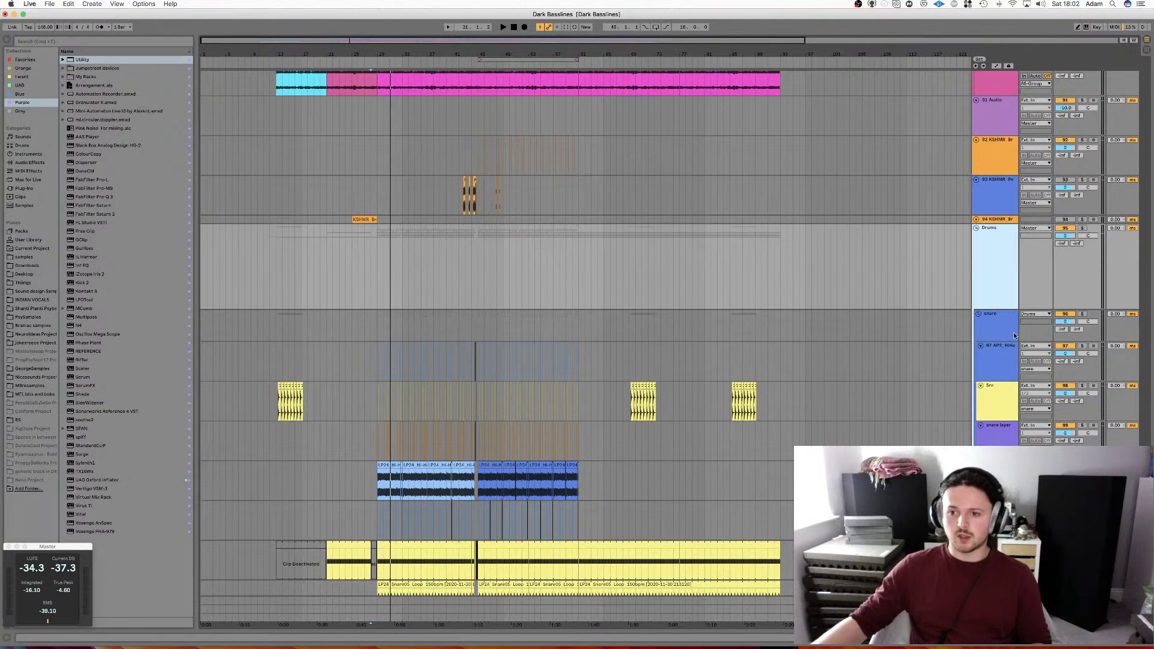
pyautogui.click(1009, 340)
pyautogui.click(988, 252)
pyautogui.click(986, 315)
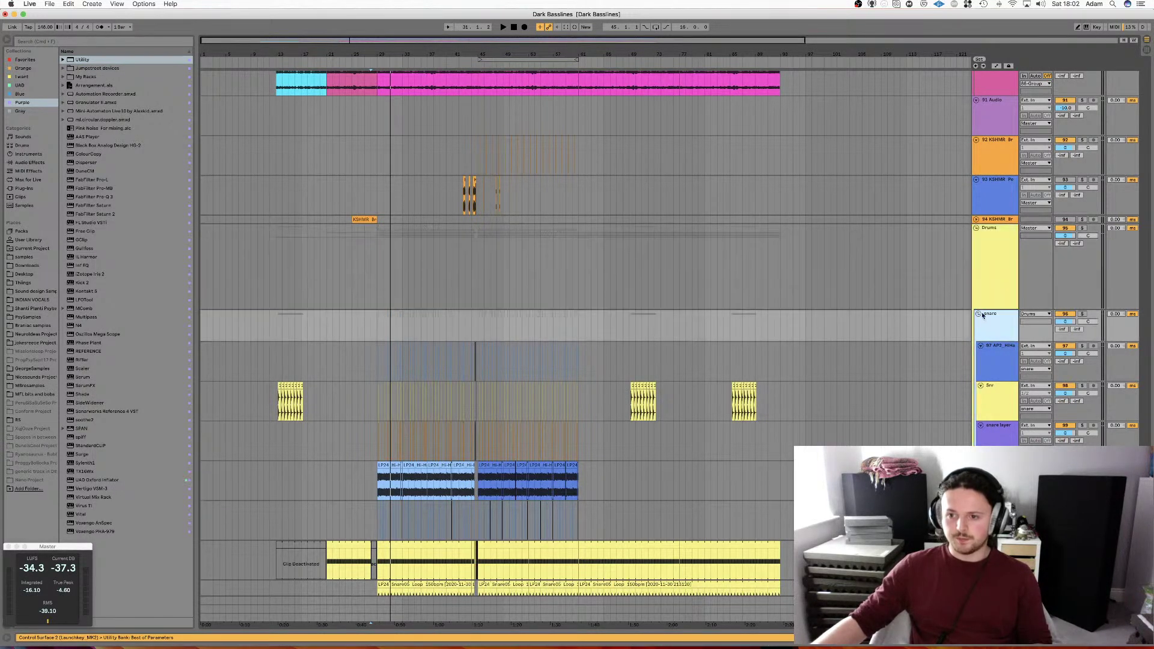
# Fold the snare group, then fold the Drums group that contains it.
pyautogui.click(979, 313)
pyautogui.click(983, 233)
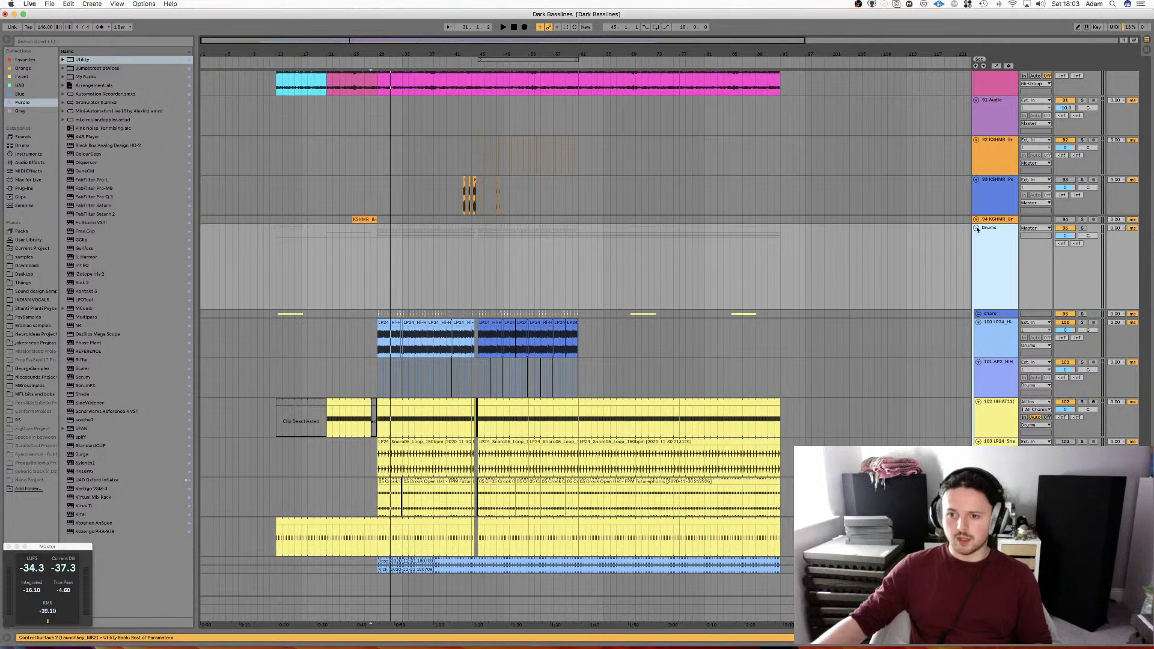
pyautogui.click(976, 228)
pyautogui.click(995, 220)
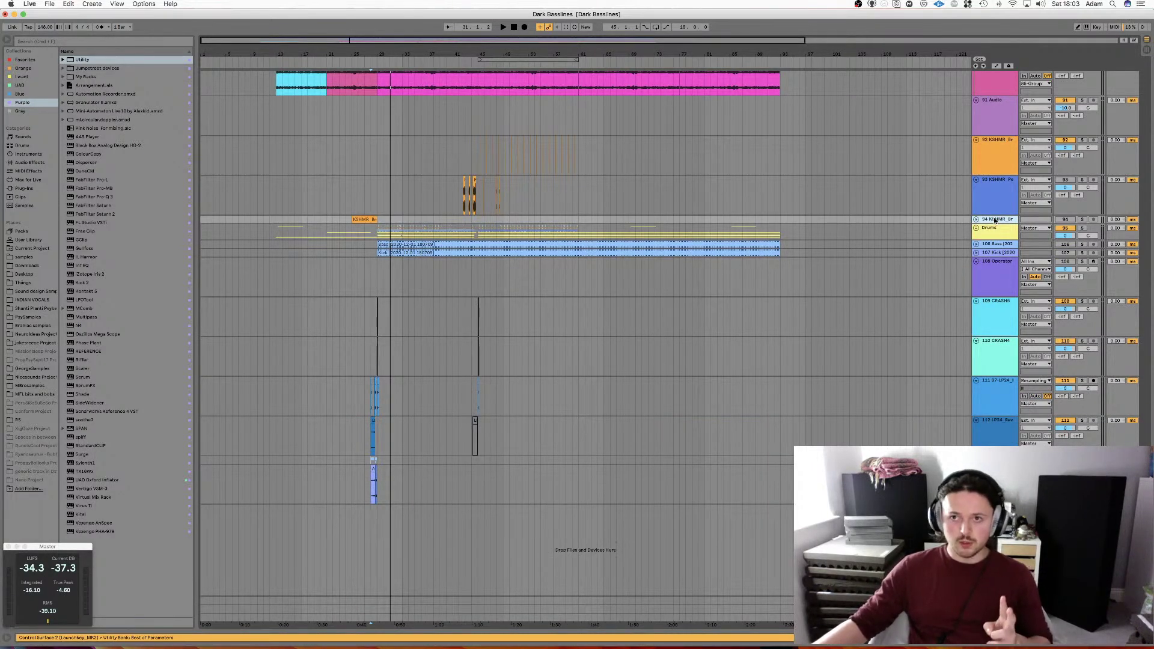
# Go back up to the 86 Group holding the Serum and bass audio tracks and fold it.
pyautogui.click(994, 208)
pyautogui.scroll(2, 991, 202)
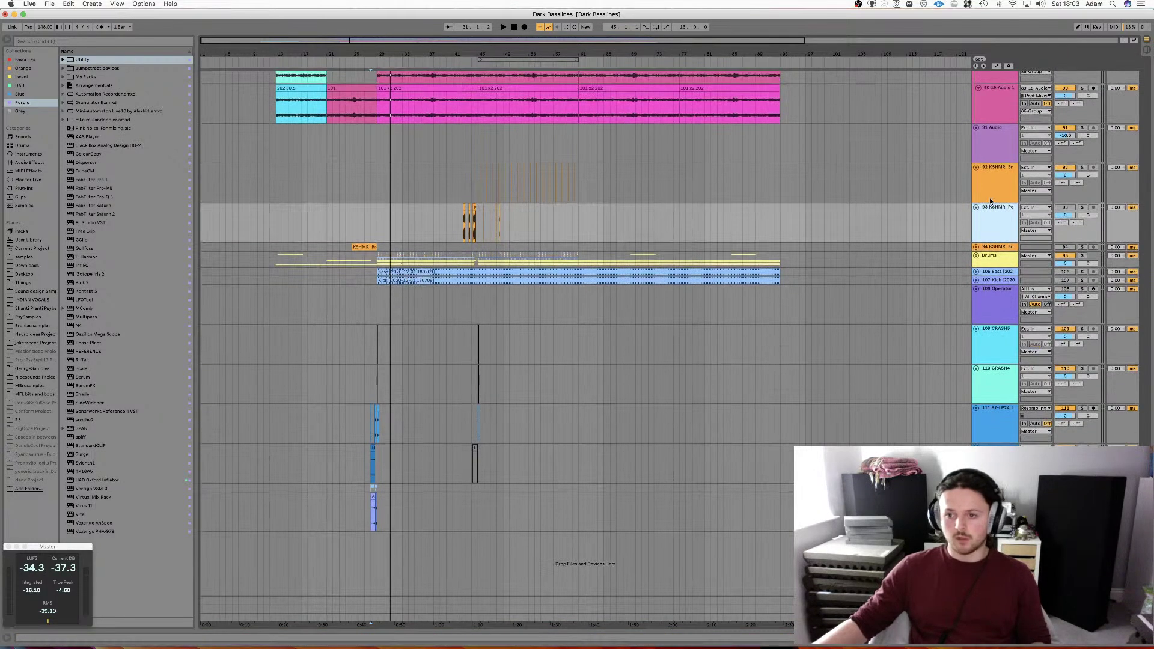
pyautogui.scroll(5, 990, 198)
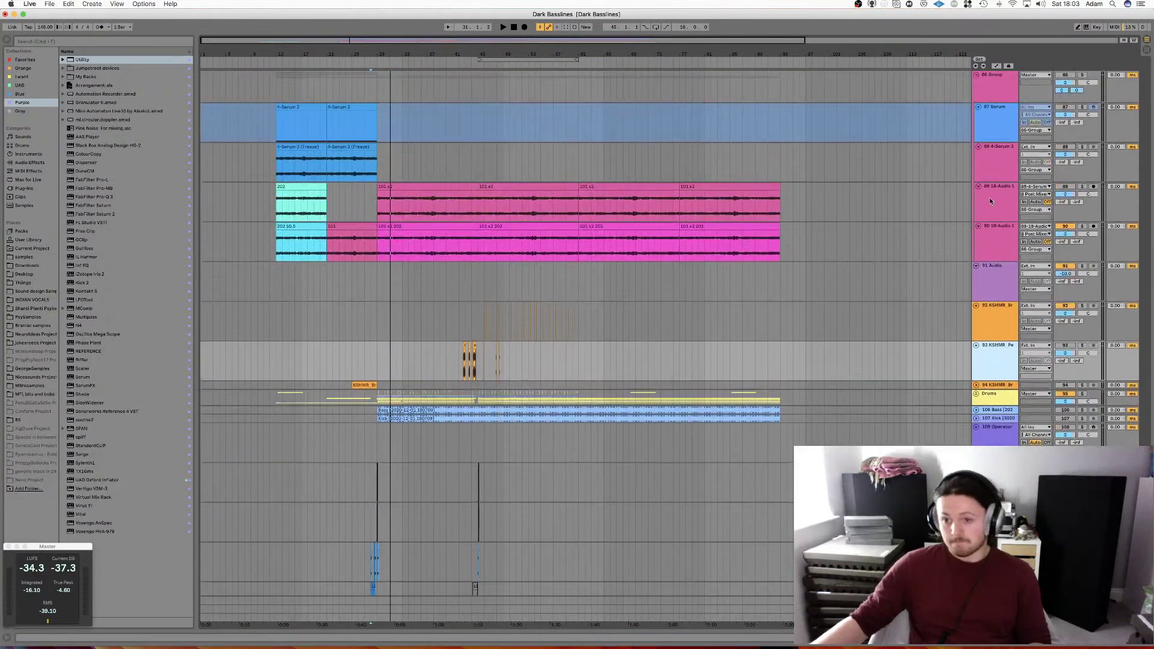
pyautogui.scroll(2, 990, 197)
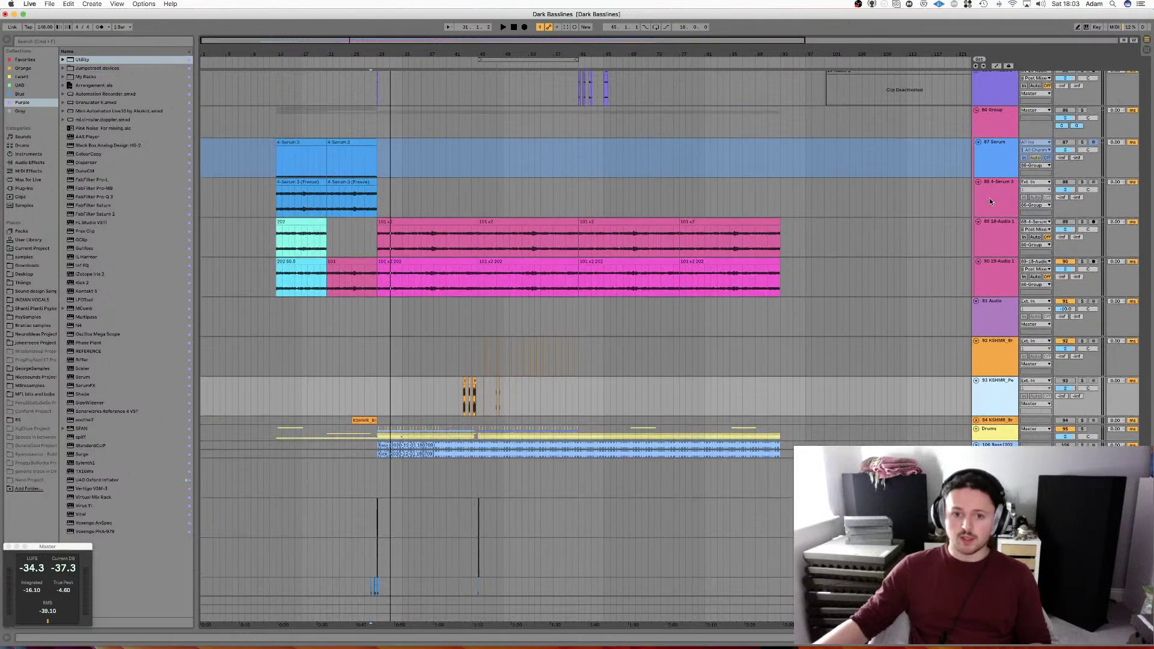
pyautogui.scroll(10, 990, 197)
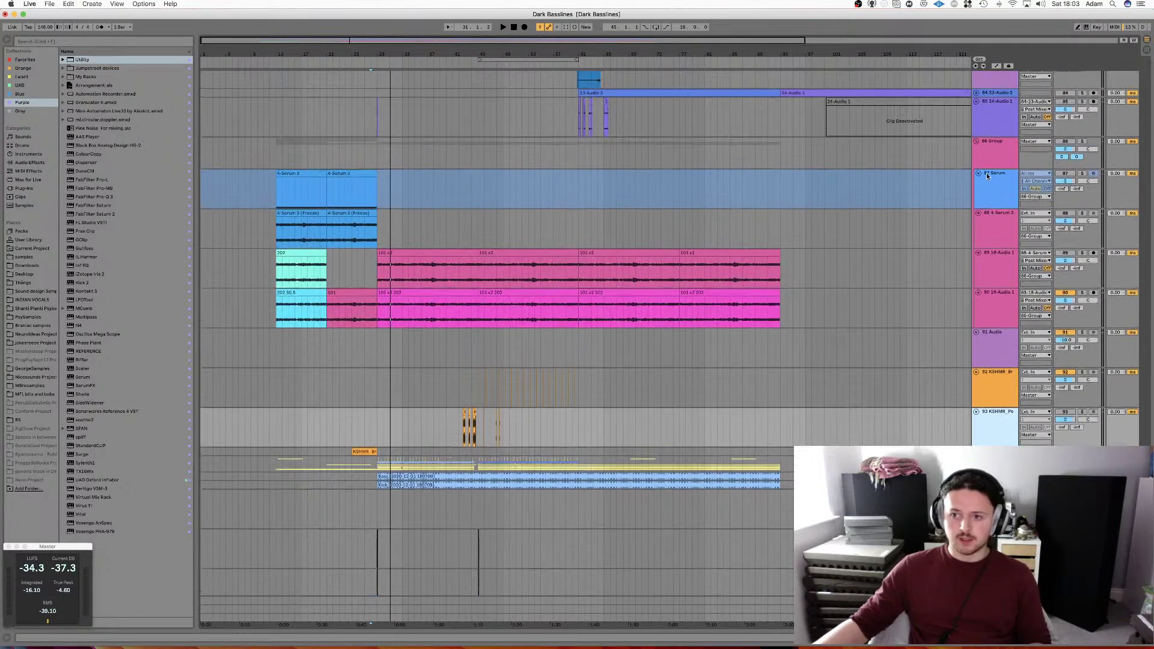
pyautogui.click(981, 400)
pyautogui.click(976, 391)
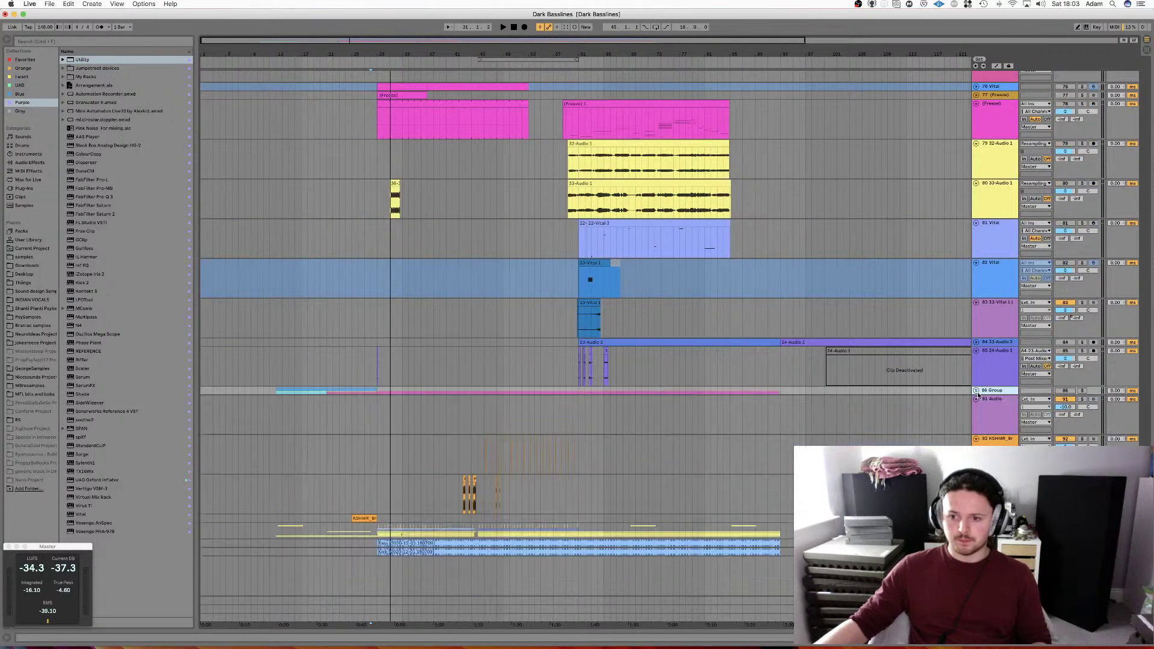
# Select the audio track 83 below the Vital tracks and place the insert marker at bar 60, just before its clip.
pyautogui.click(993, 311)
pyautogui.scroll(4, 602, 379)
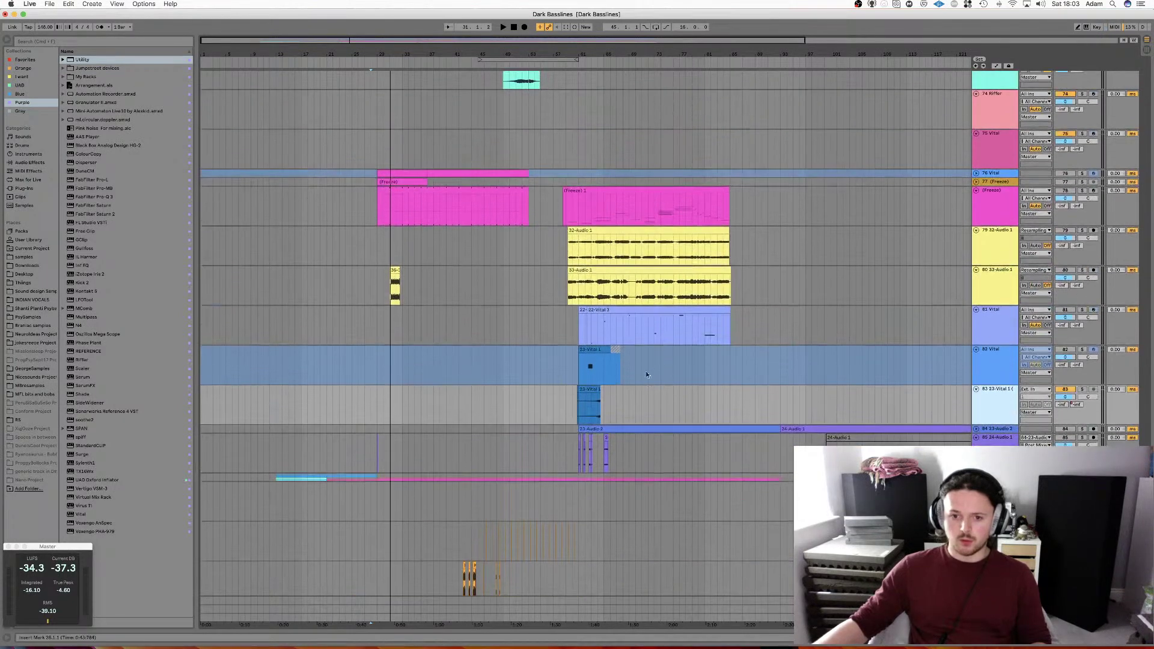
pyautogui.click(570, 391)
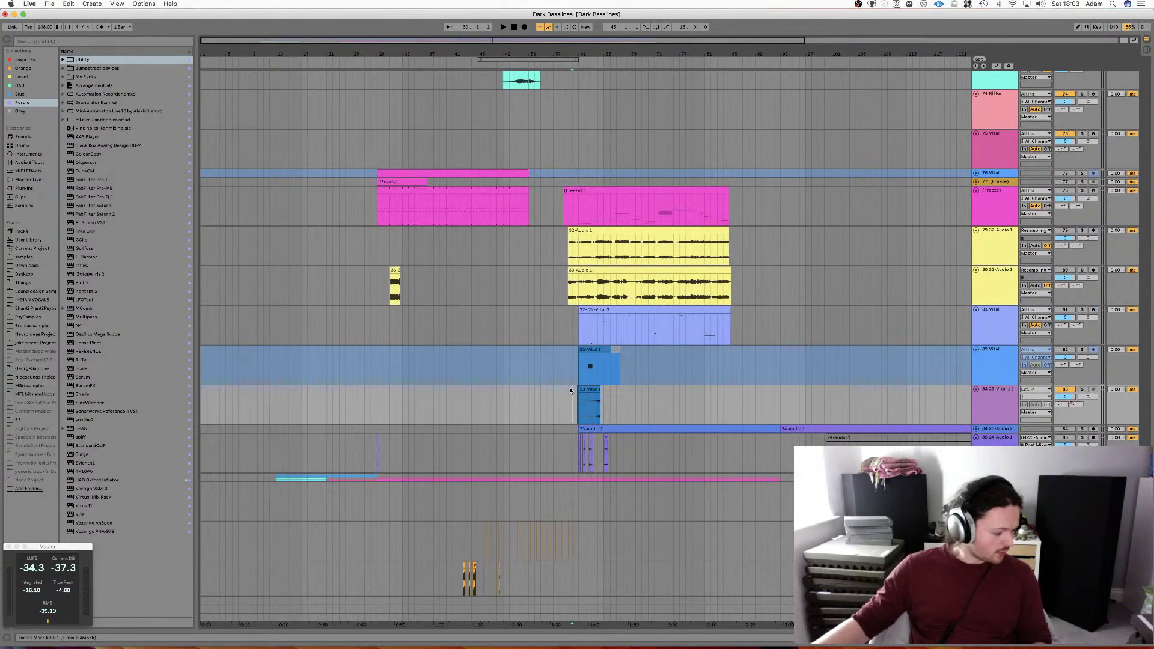